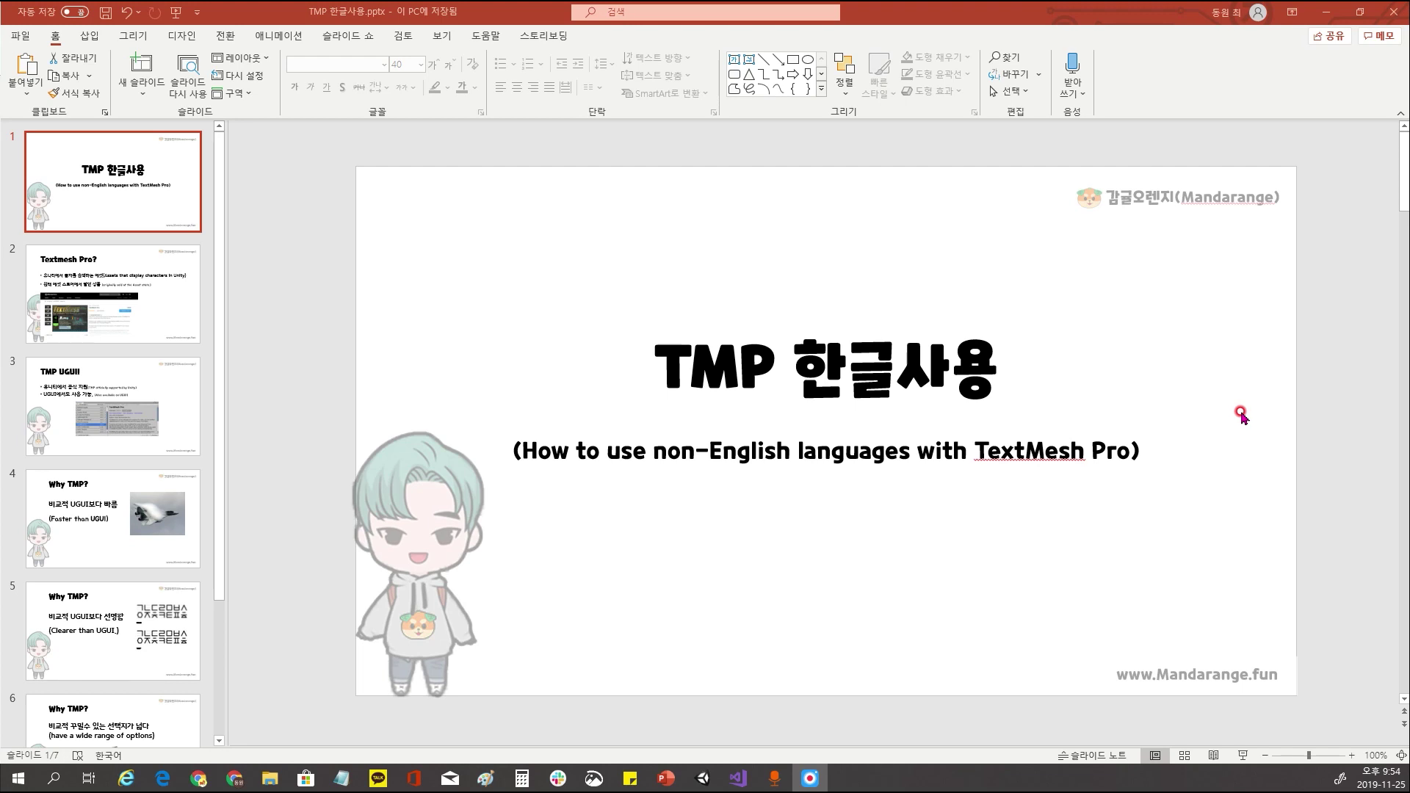
# Page through slides 4, 5 and 6 of the TMP deck to the final 'Why TMP?' slide 7
pyautogui.scroll(-1, 1202, 462)
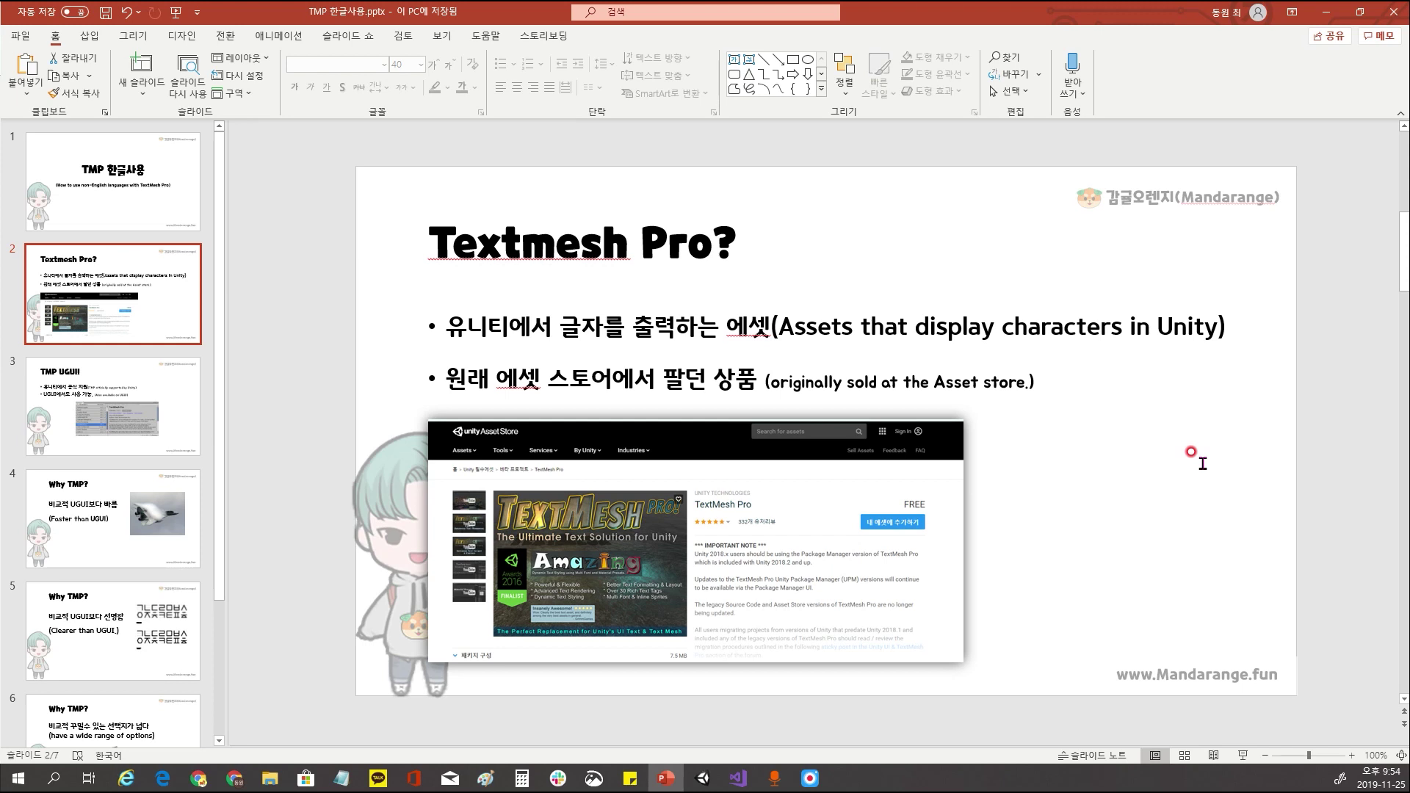
pyautogui.scroll(-1, 1202, 462)
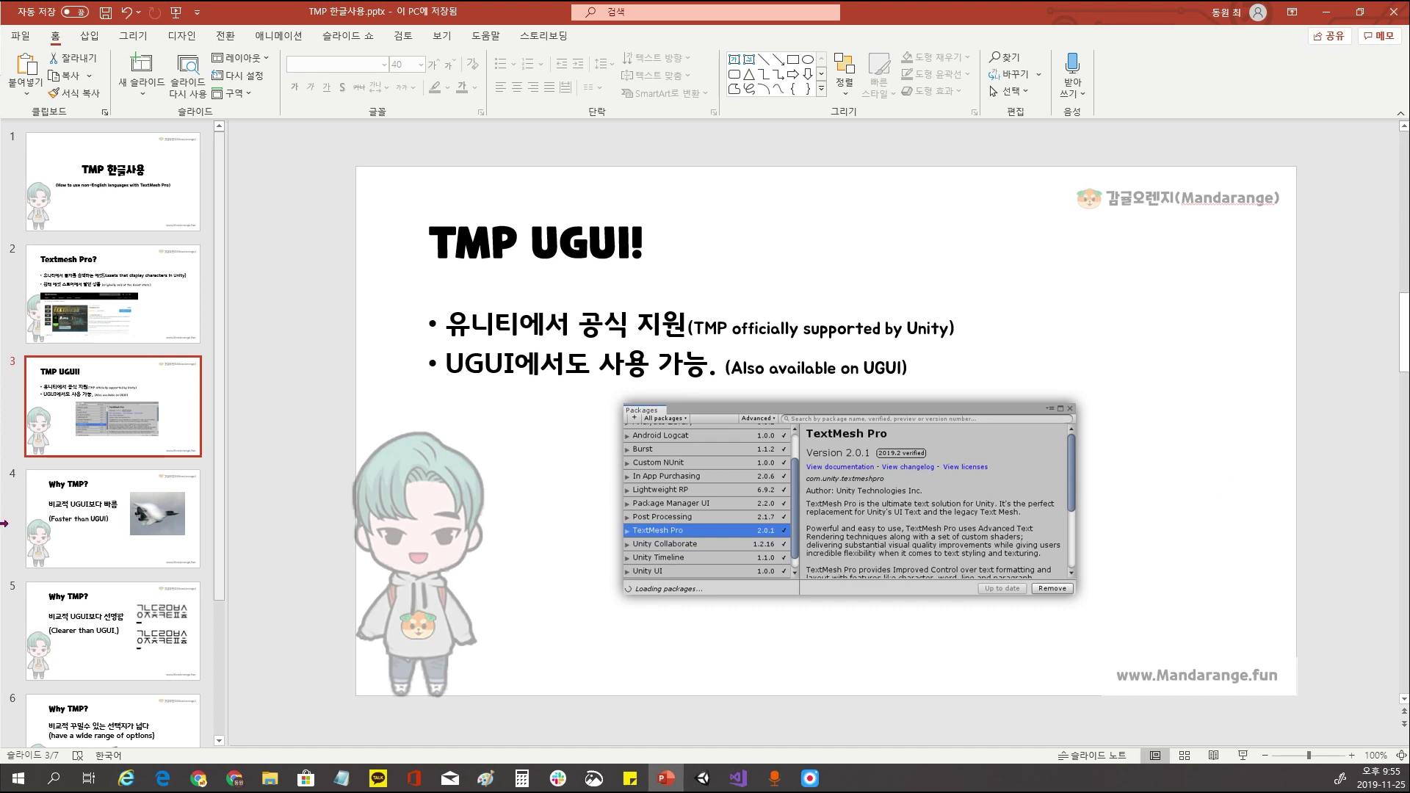
pyautogui.click(117, 520)
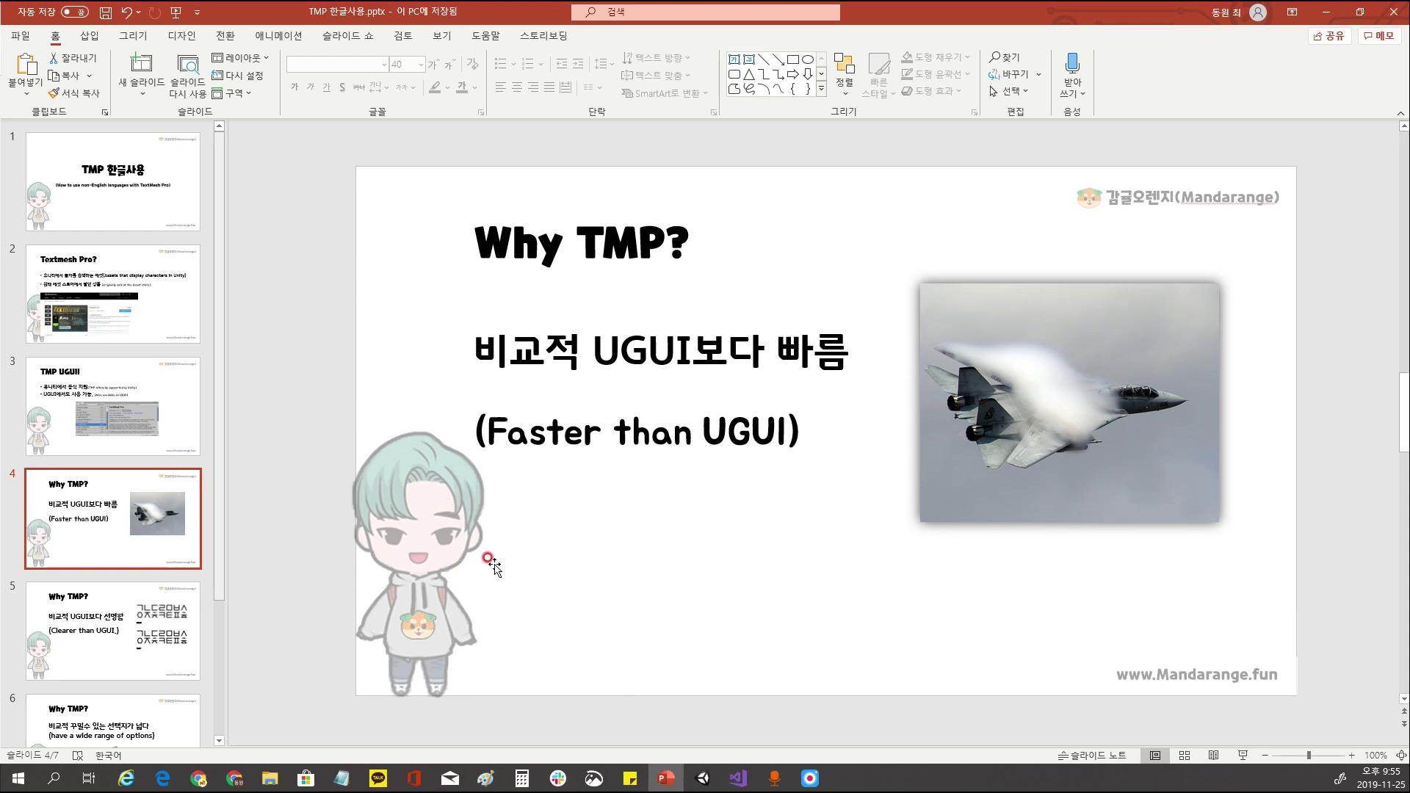
pyautogui.scroll(-2, 121, 588)
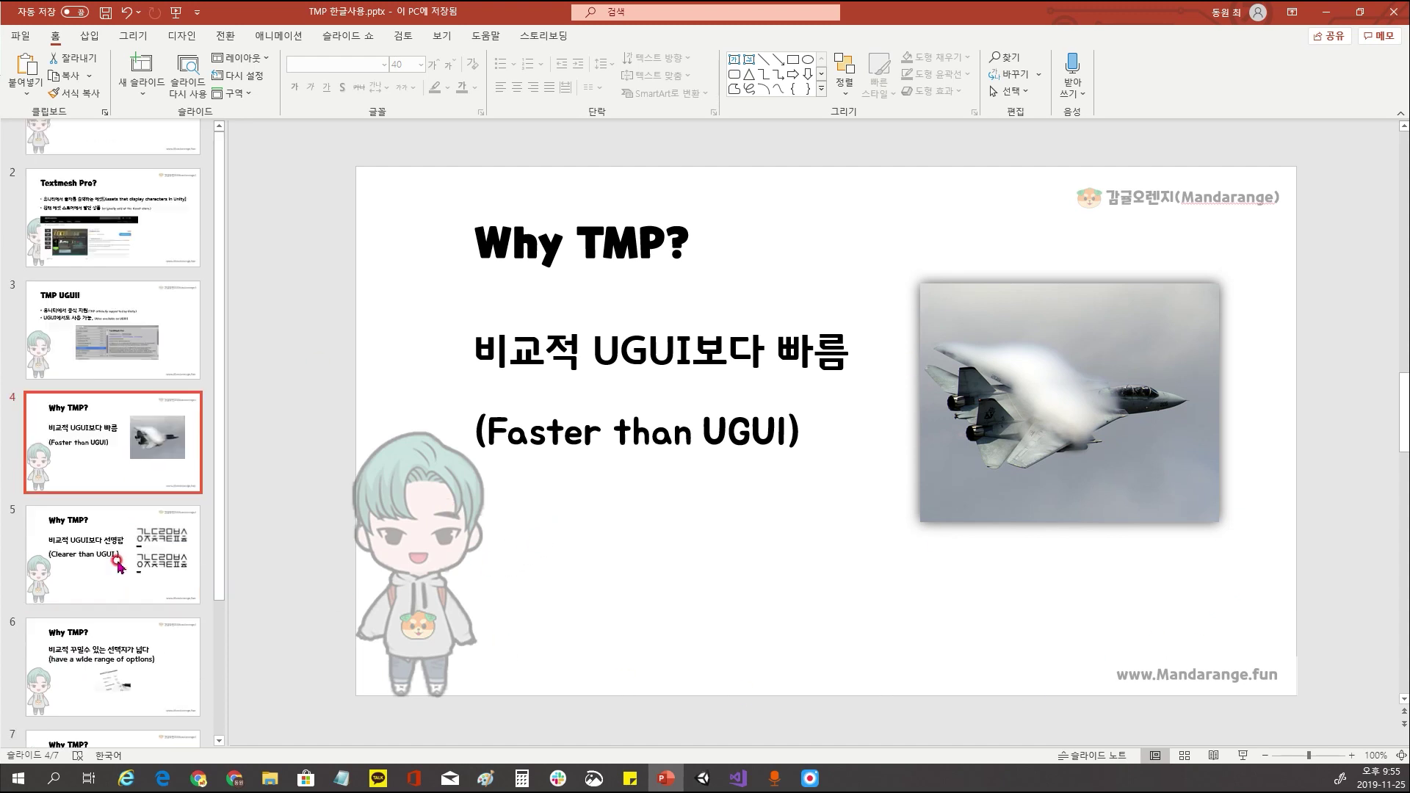
pyautogui.click(121, 462)
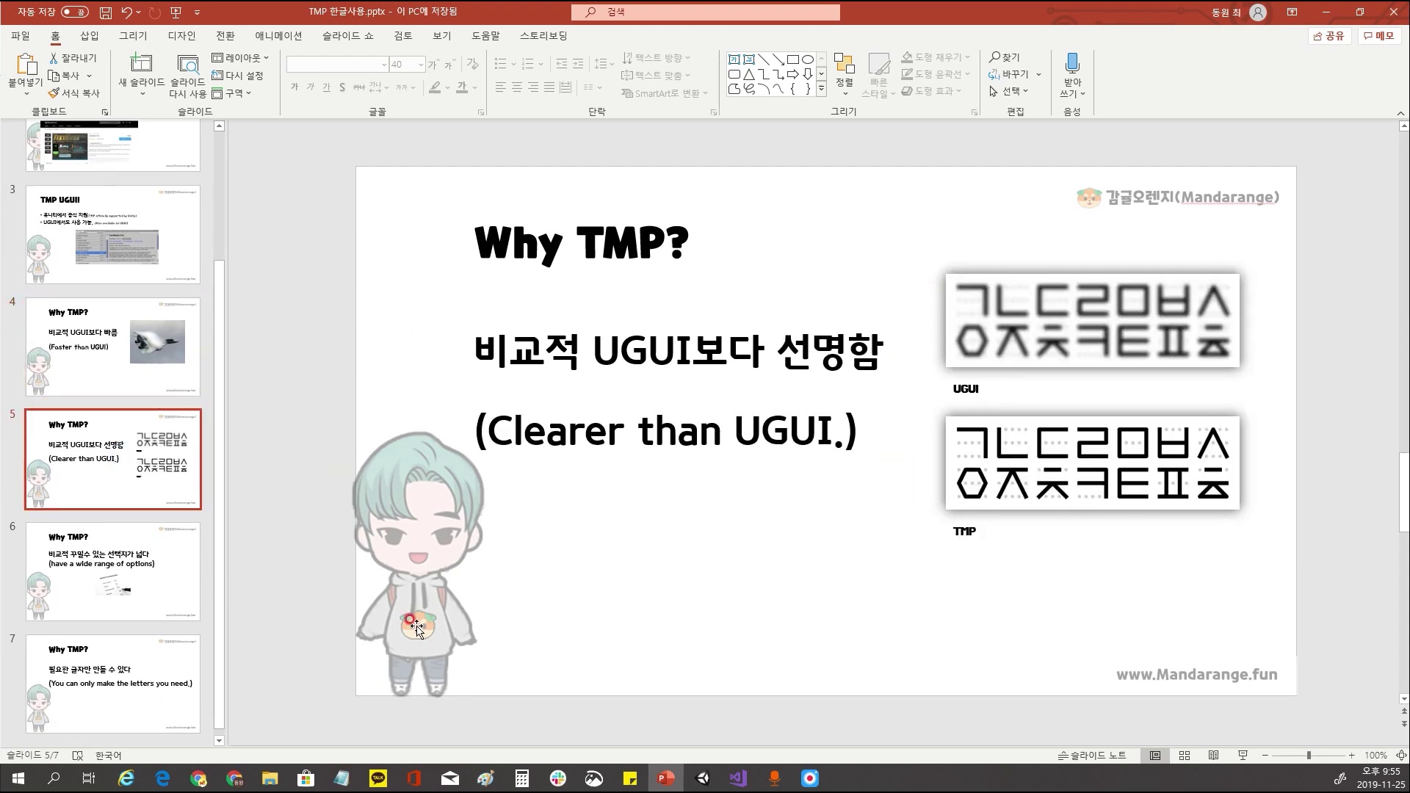
pyautogui.click(164, 530)
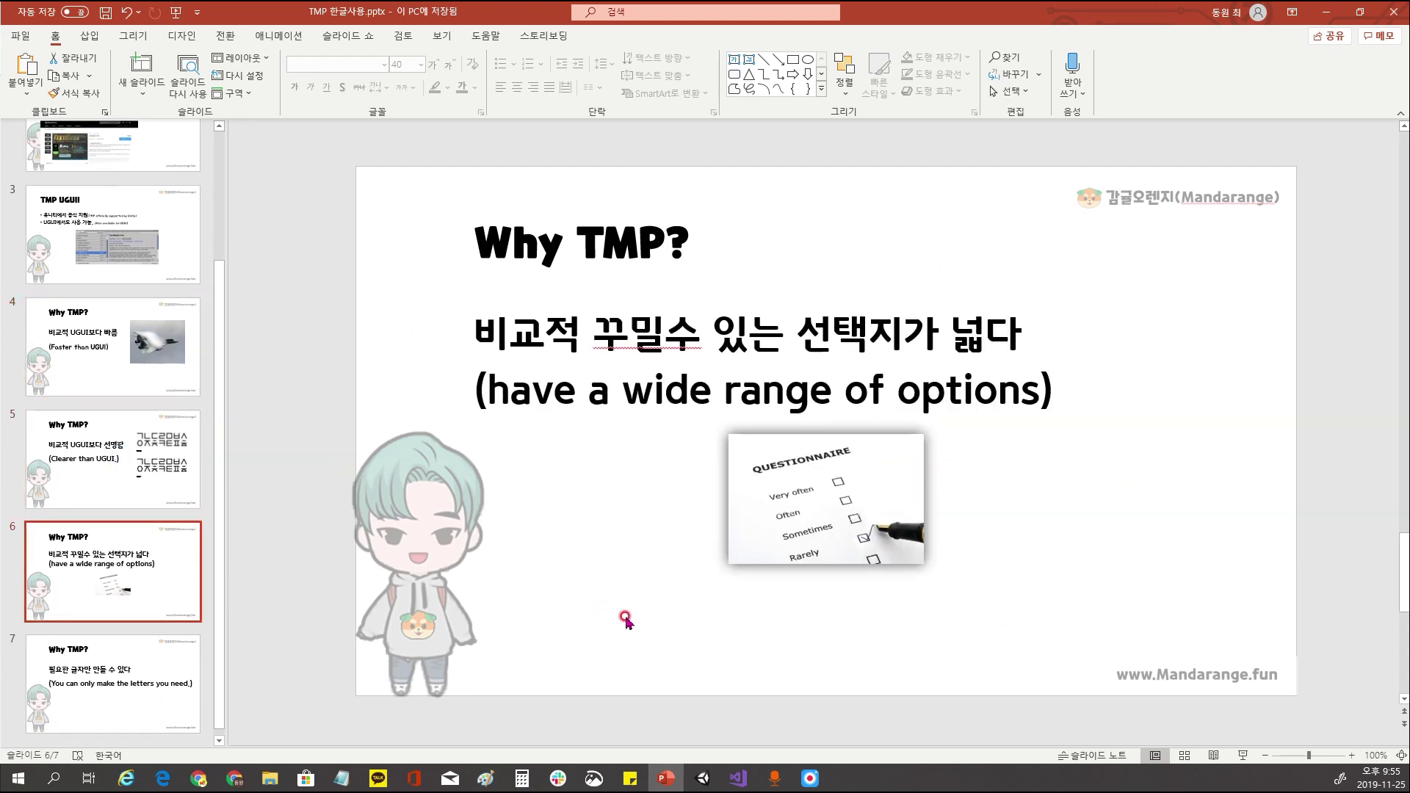
pyautogui.scroll(-1, 711, 594)
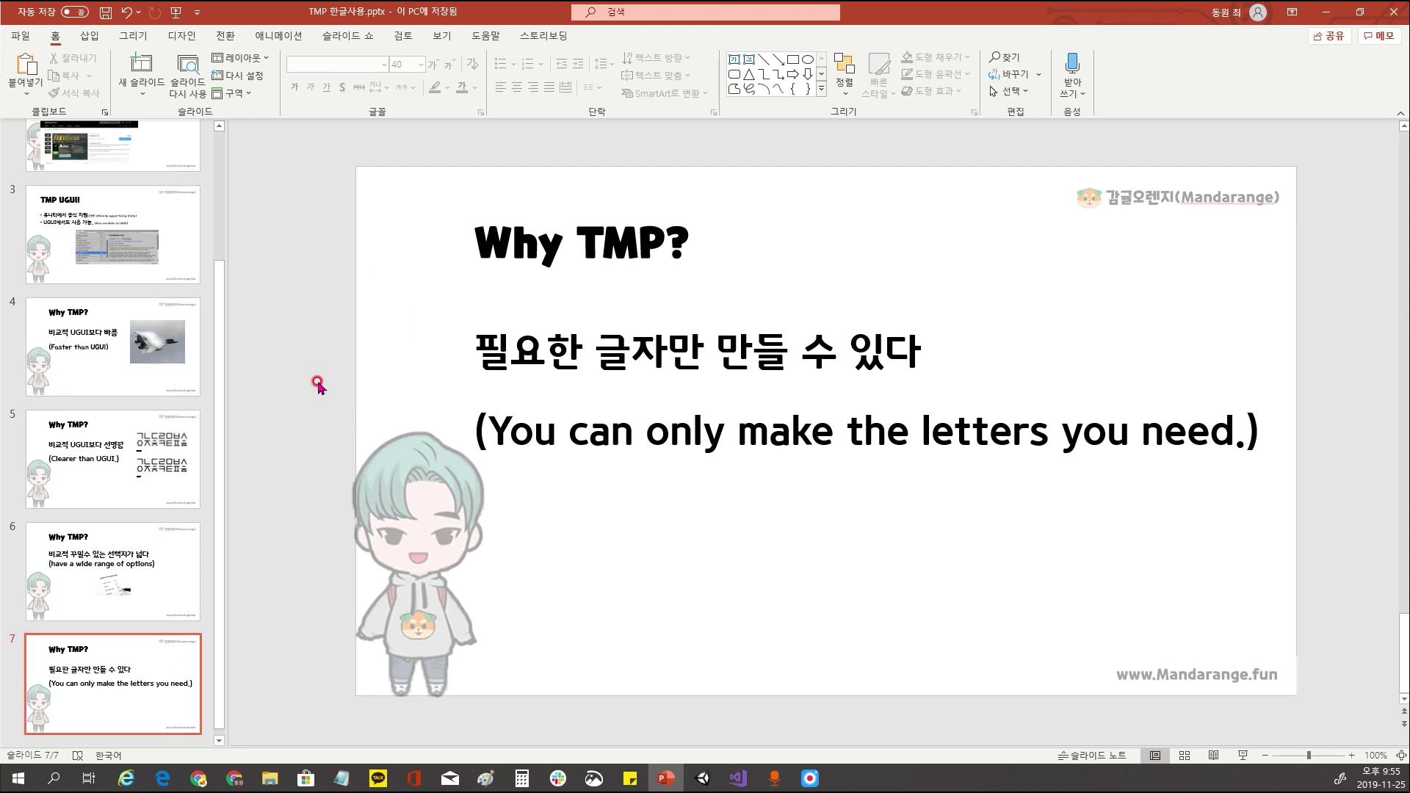
pyautogui.scroll(3, 210, 588)
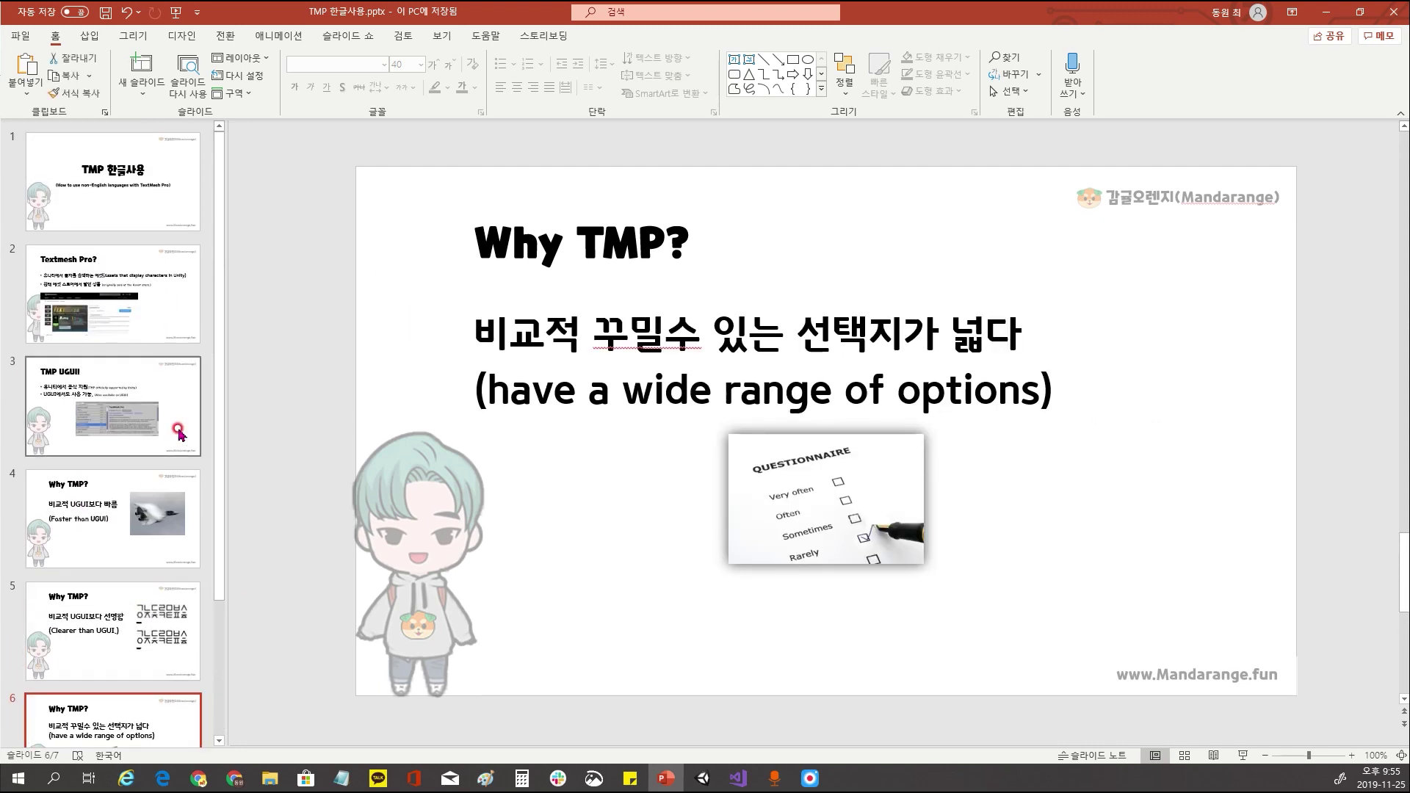
pyautogui.scroll(-1, 813, 564)
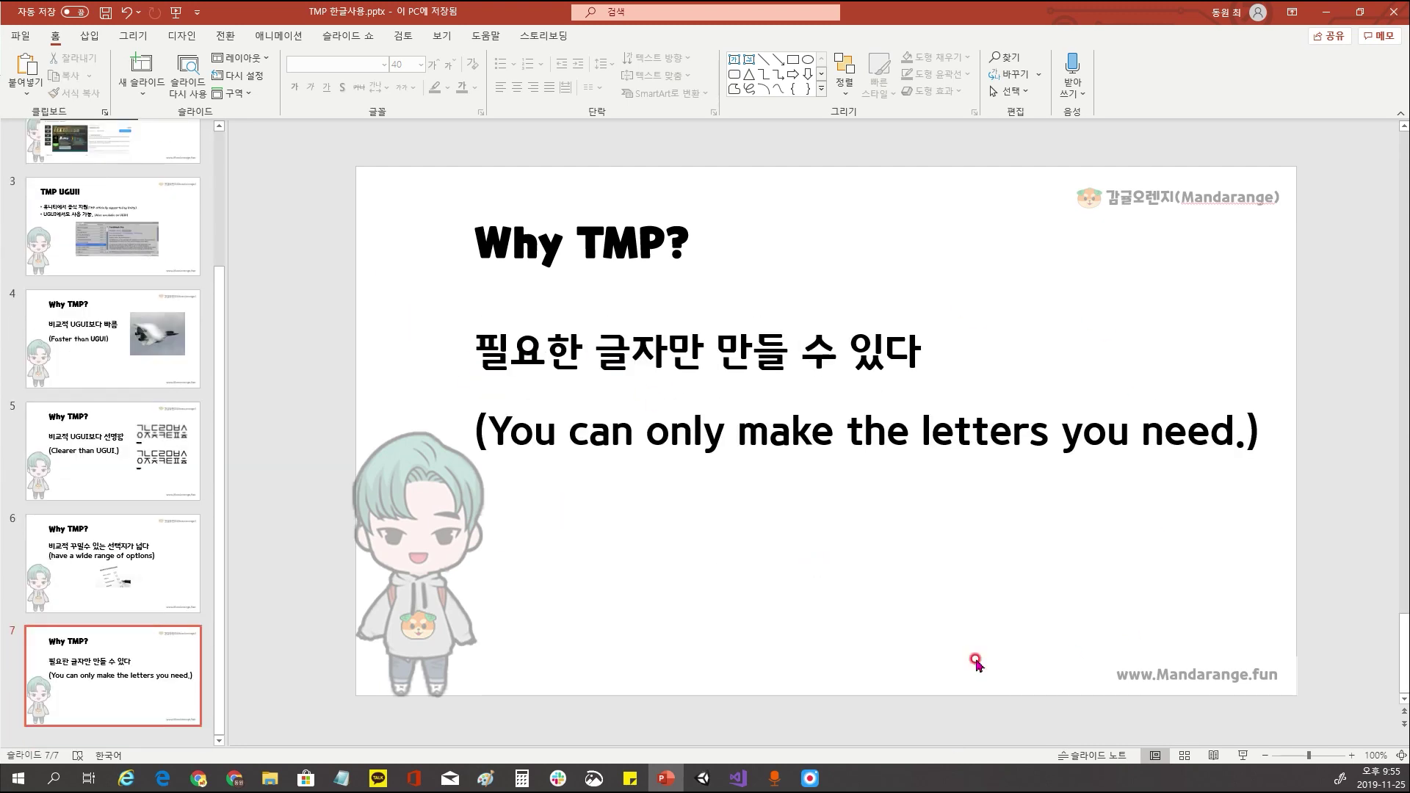
# Switch to Unity and inspect the two Canvas objects in the Hierarchy
pyautogui.click(702, 777)
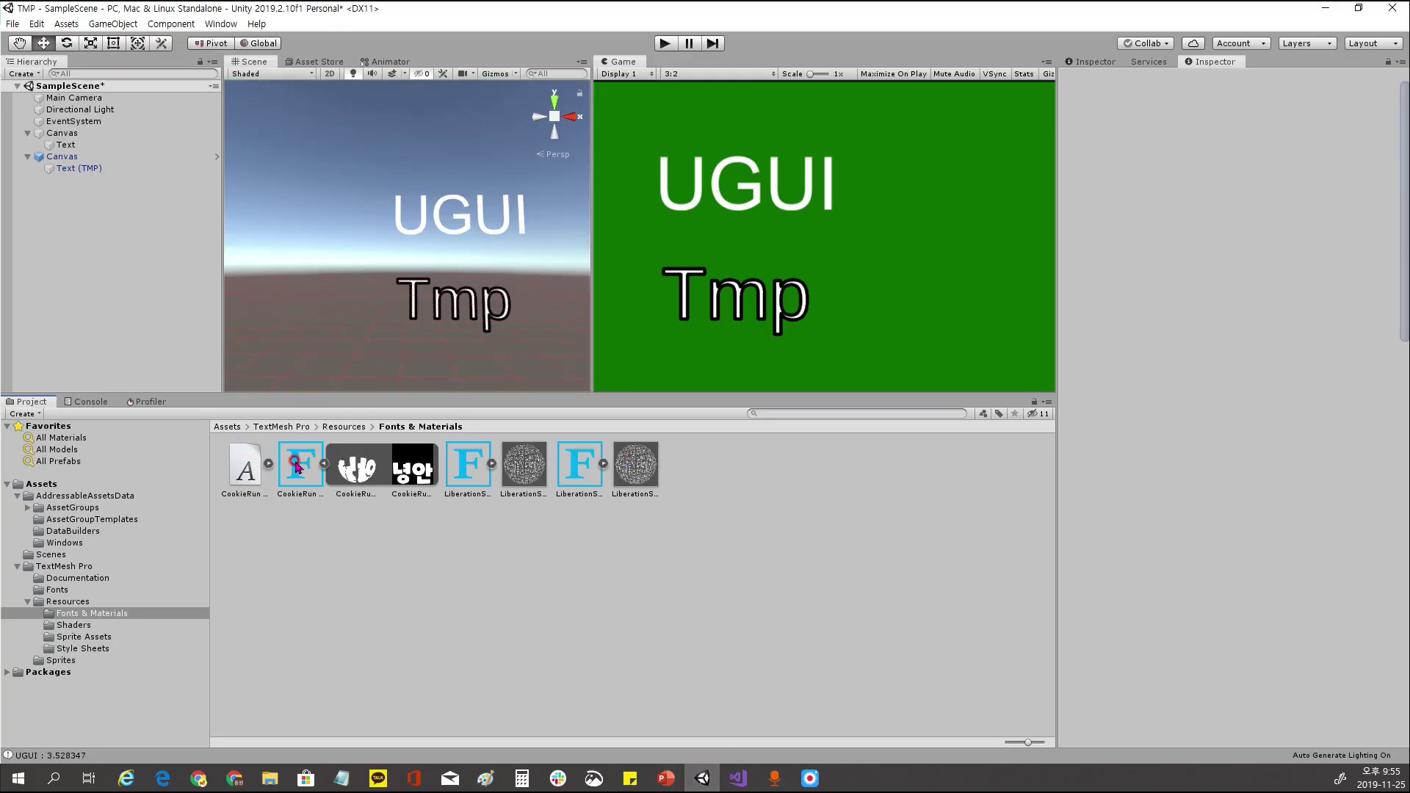
pyautogui.click(321, 466)
pyautogui.click(74, 156)
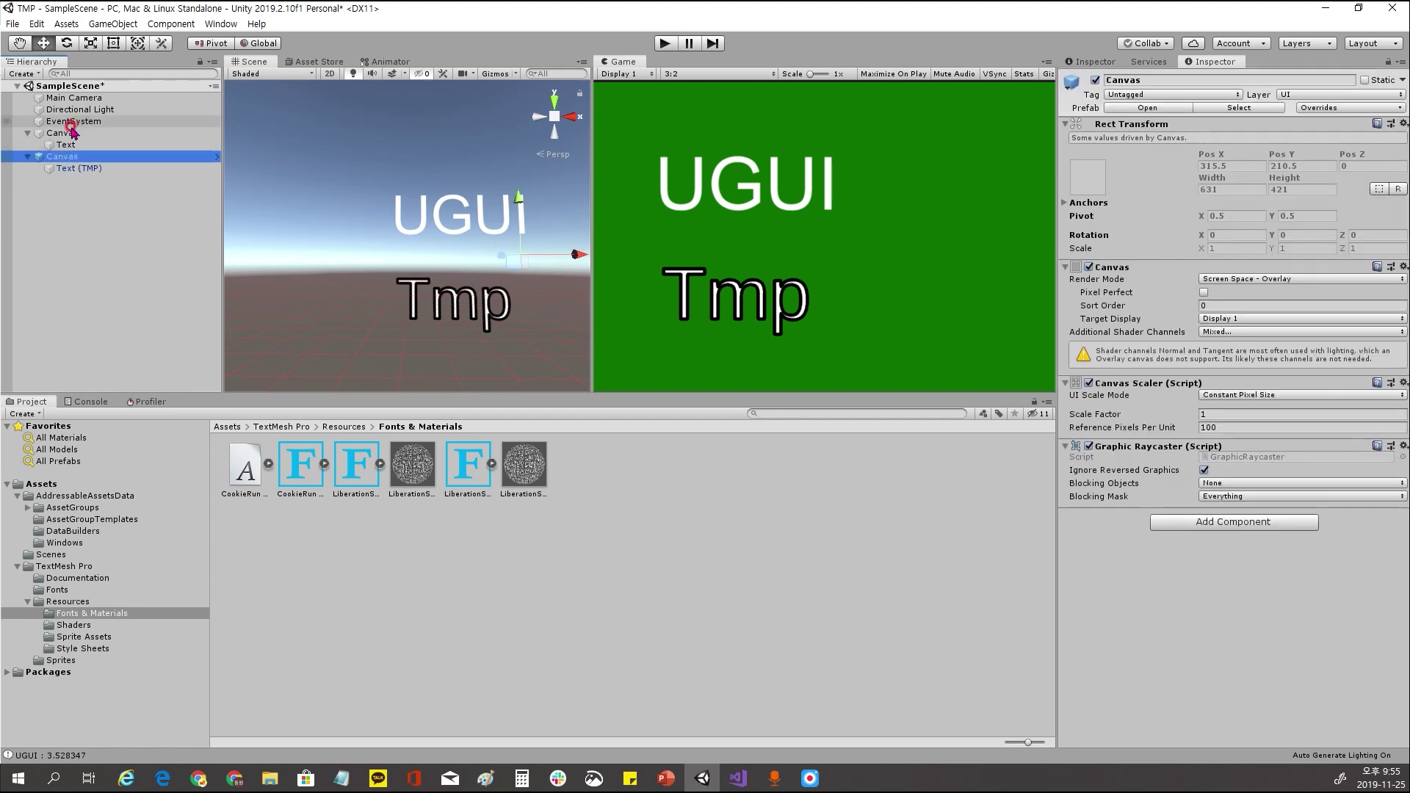
pyautogui.click(71, 134)
# Inspect the UGUI Text object, then the Text (TMP) object's TextMesh Pro settings
pyautogui.click(72, 156)
pyautogui.click(66, 145)
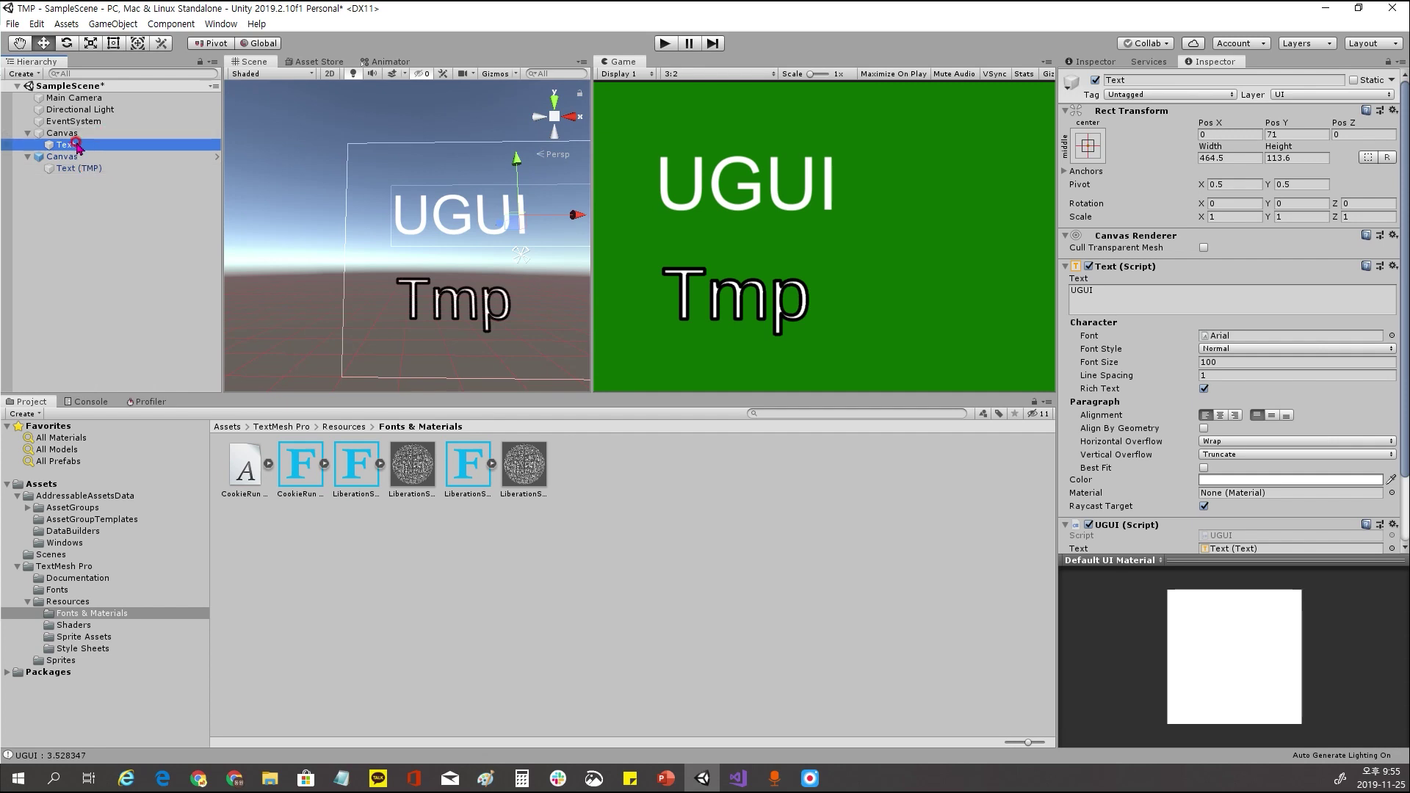
pyautogui.click(110, 156)
pyautogui.click(110, 146)
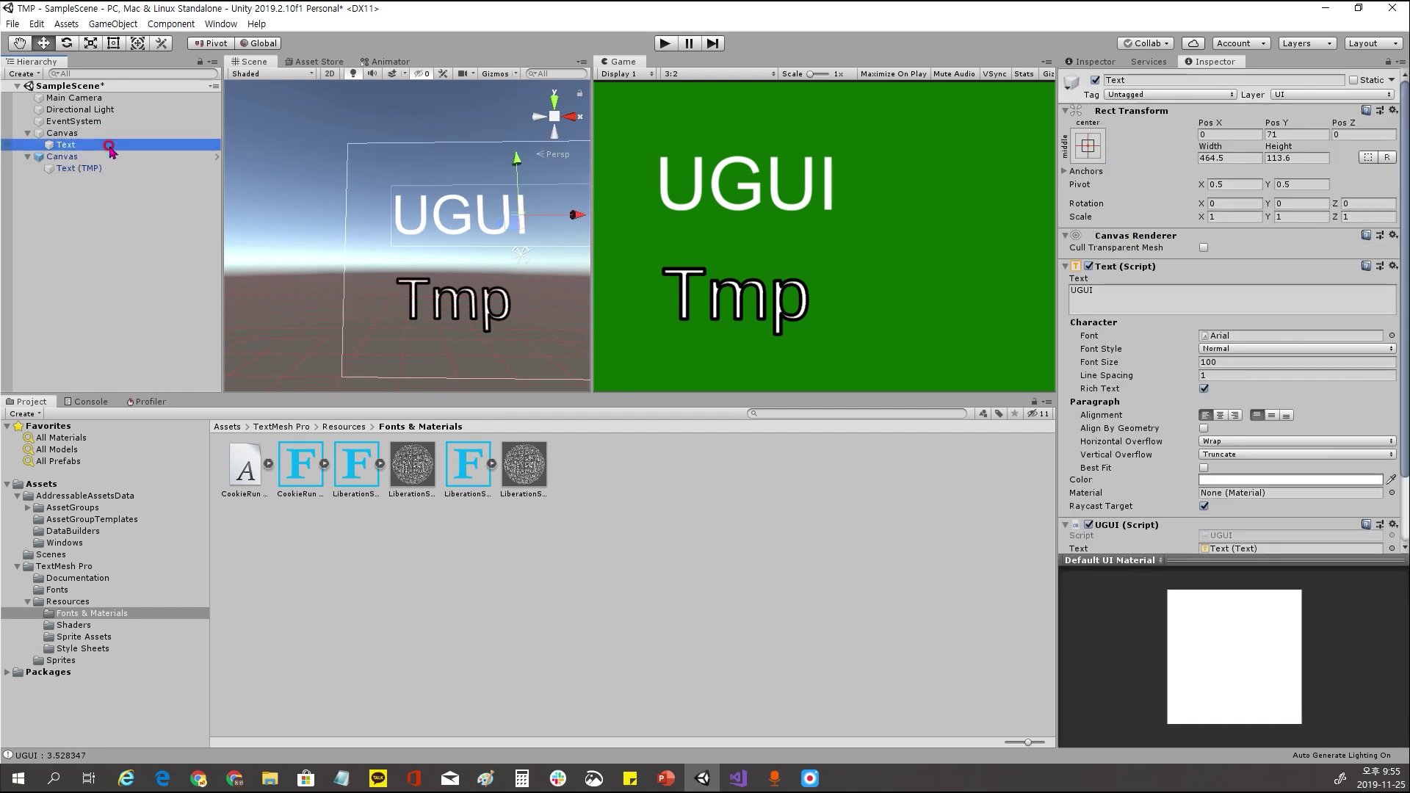
pyautogui.click(78, 169)
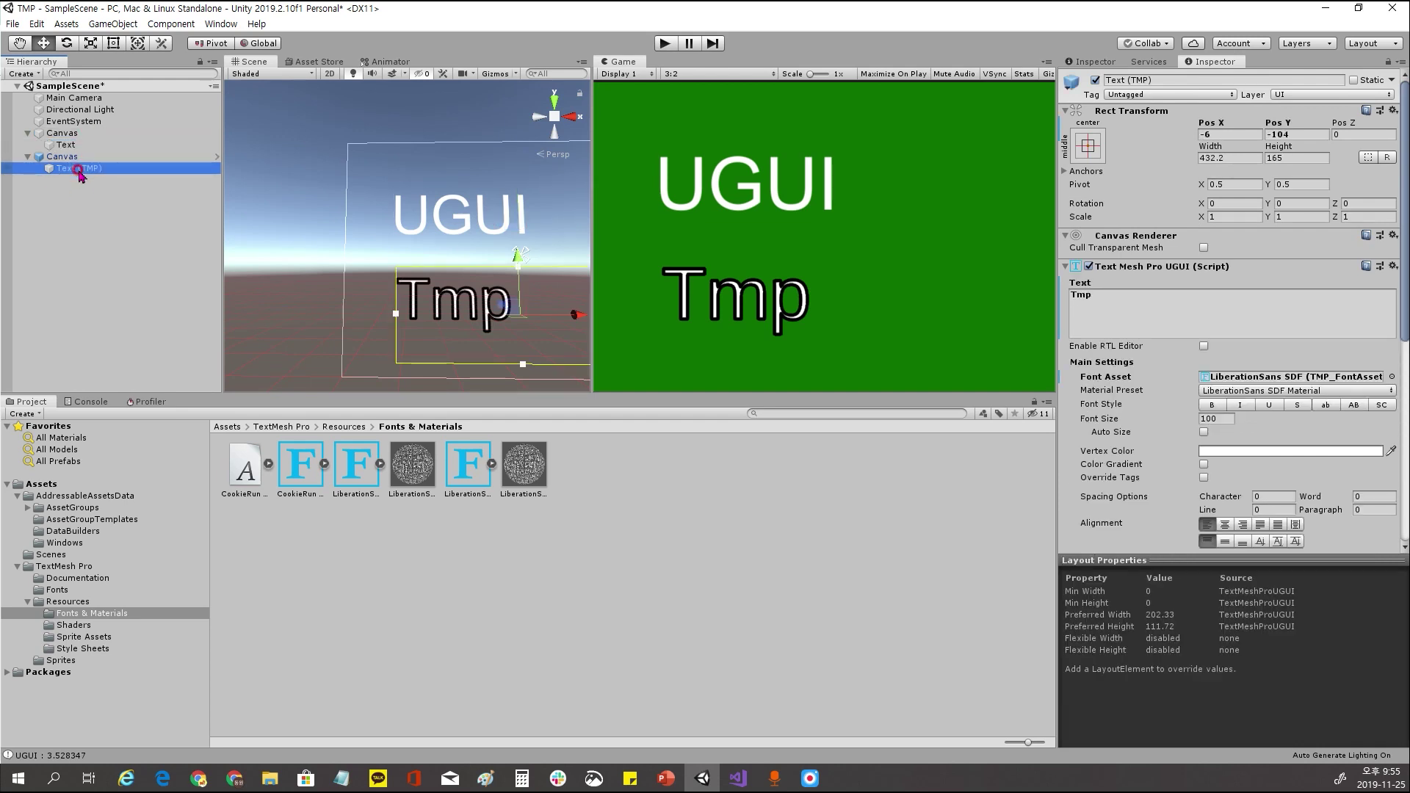
pyautogui.click(217, 24)
pyautogui.moveTo(222, 23)
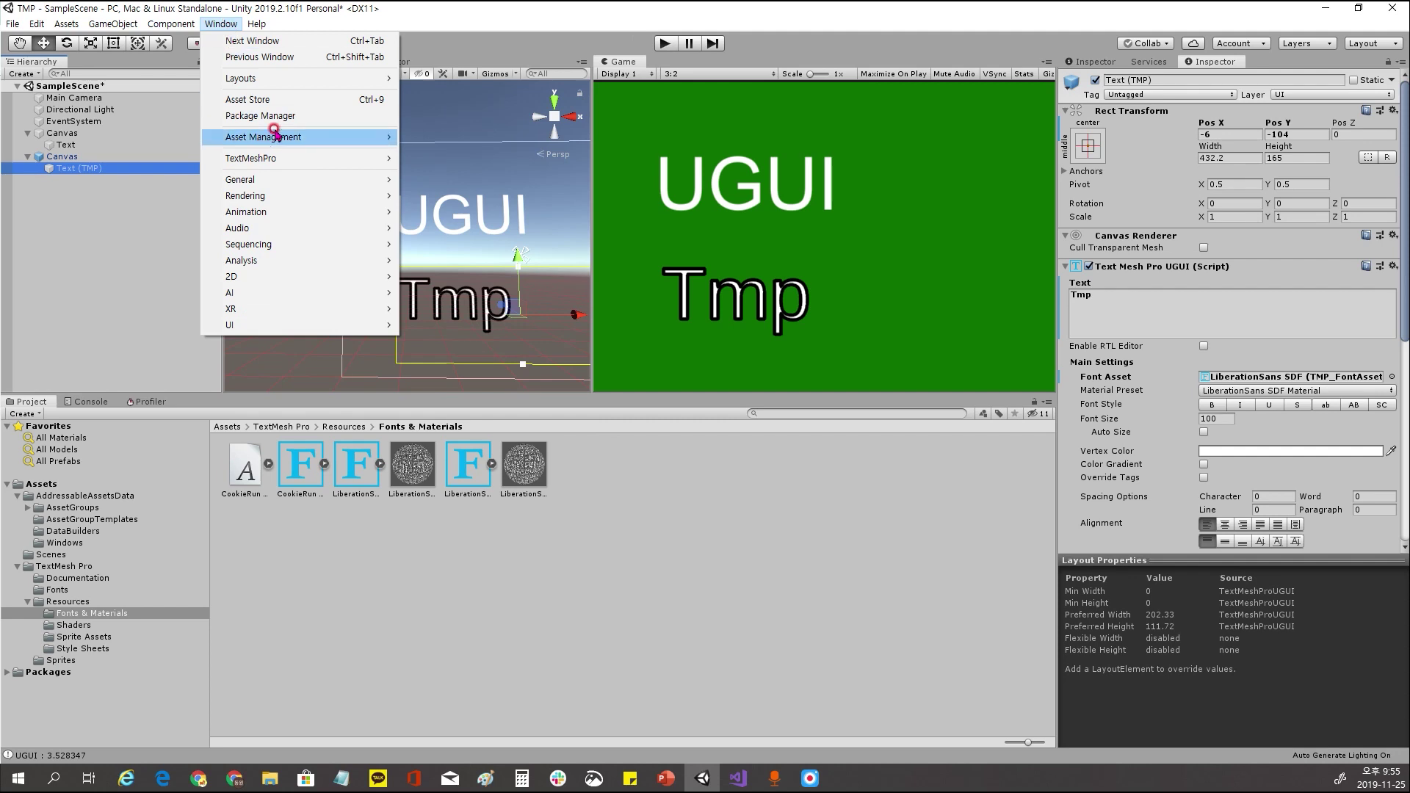
pyautogui.click(300, 115)
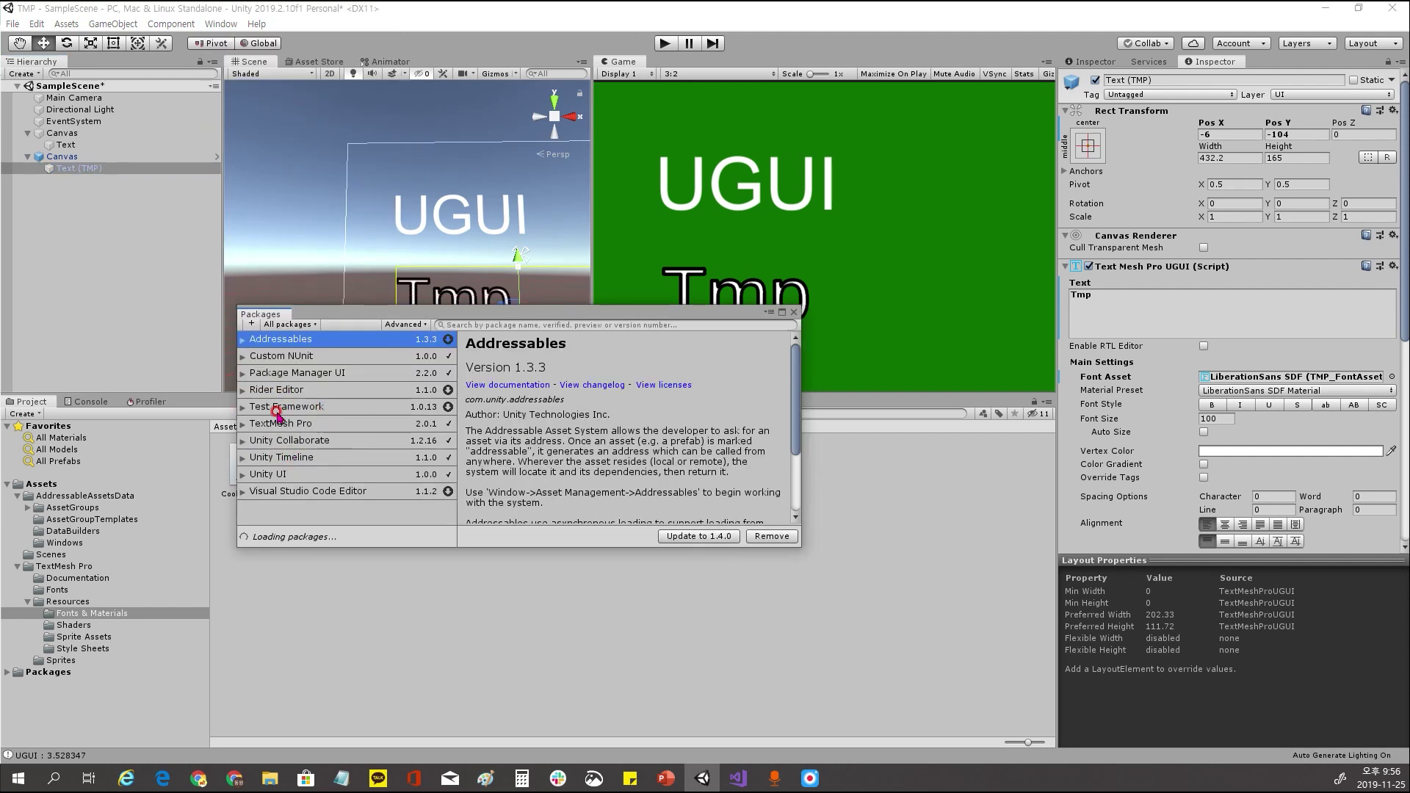
pyautogui.click(291, 423)
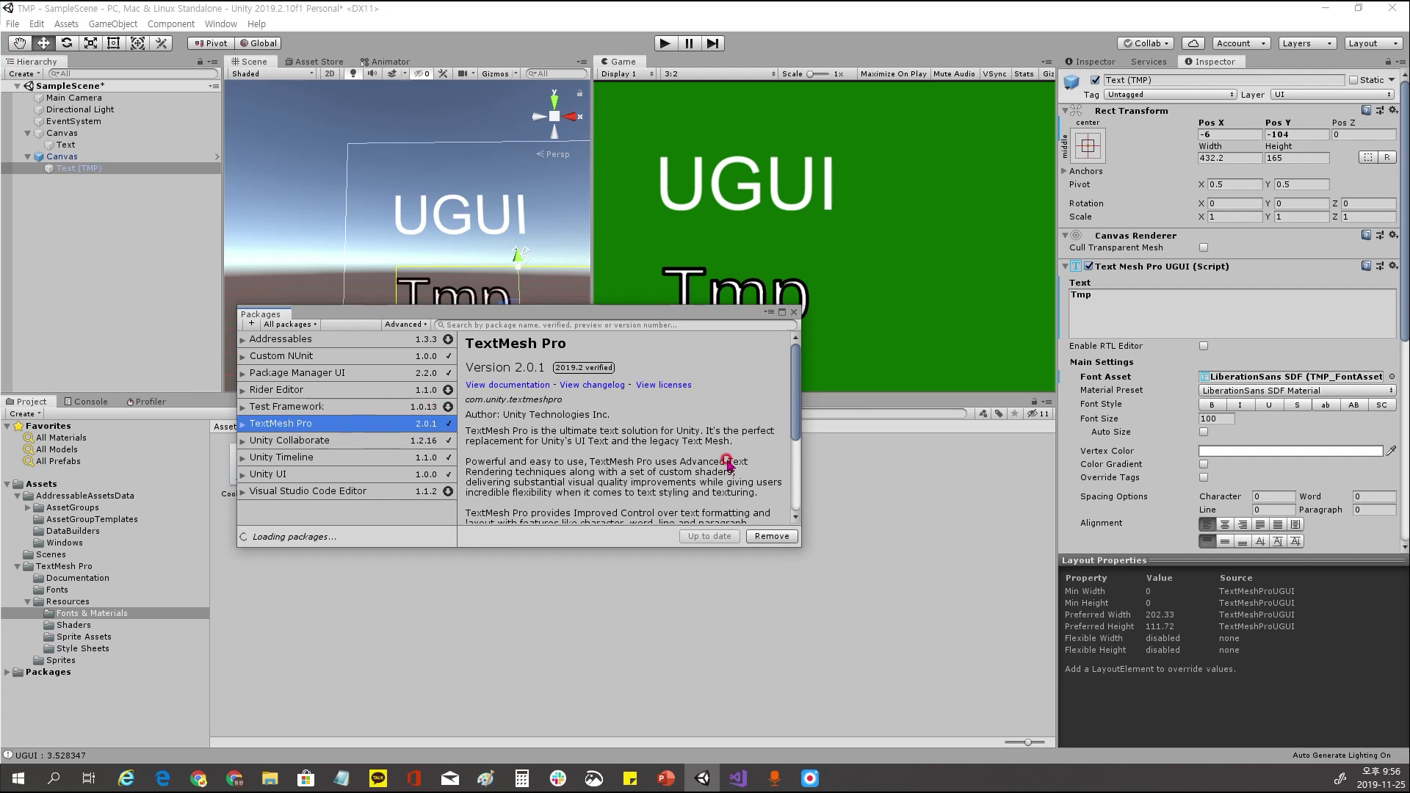
pyautogui.click(794, 313)
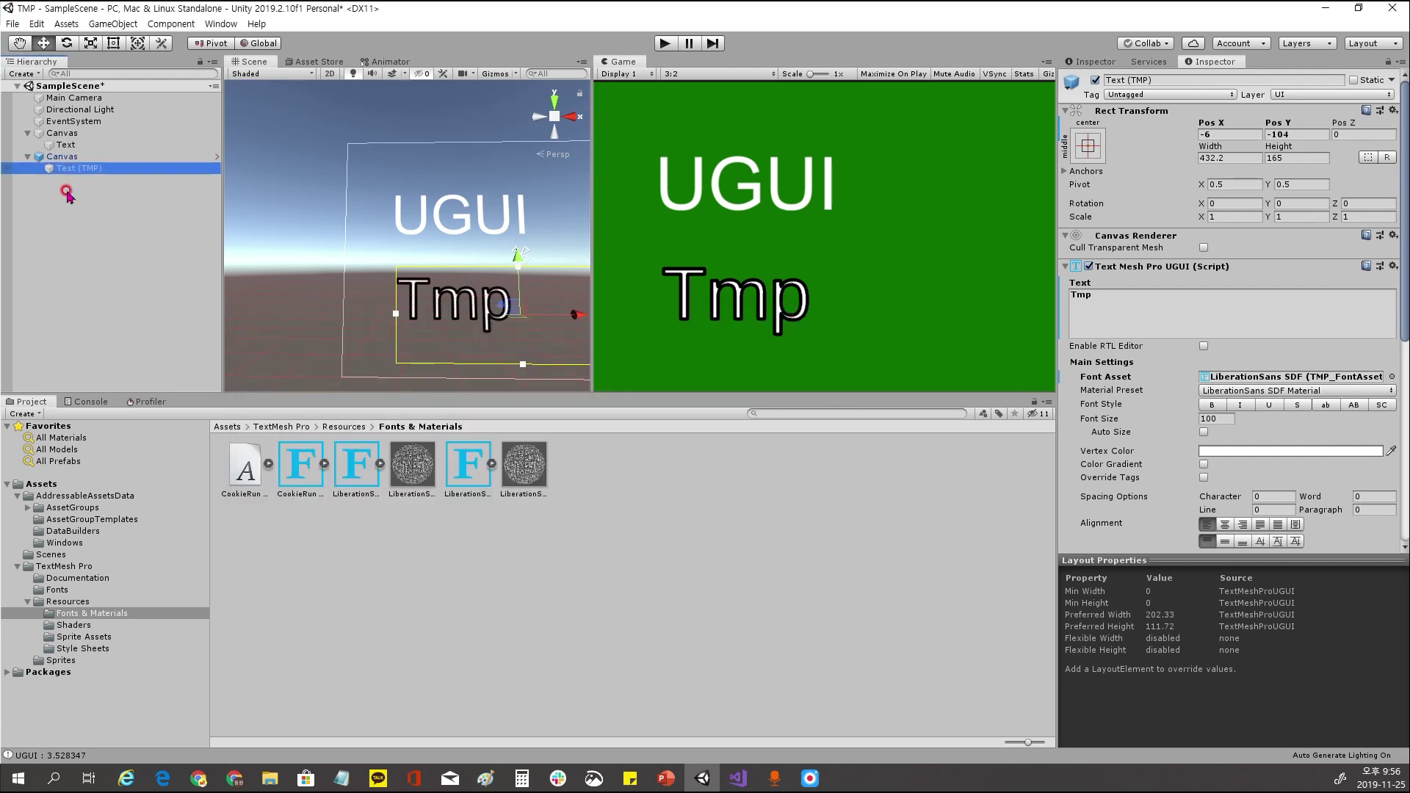
pyautogui.click(90, 202)
pyautogui.rightClick(90, 202)
pyautogui.moveTo(143, 447)
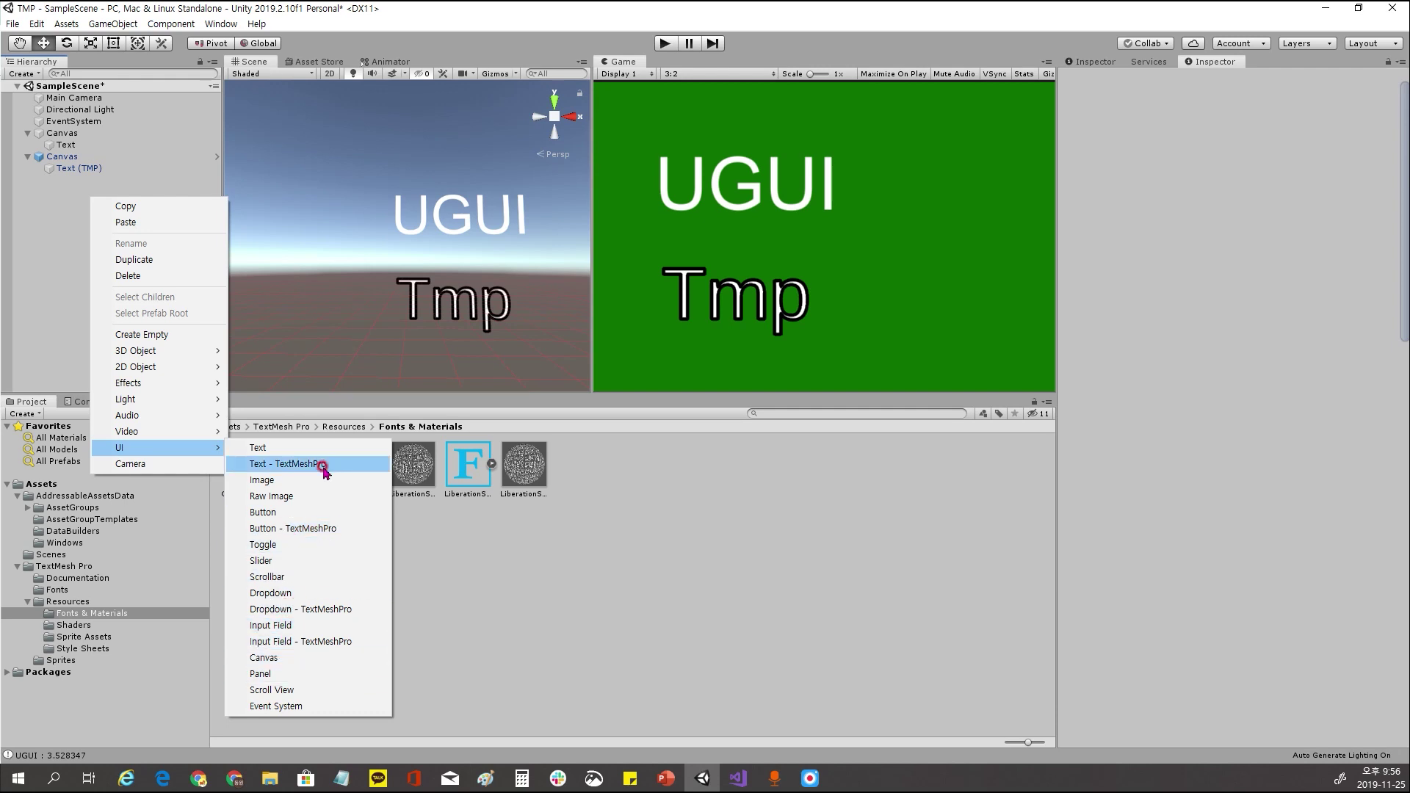
pyautogui.click(50, 230)
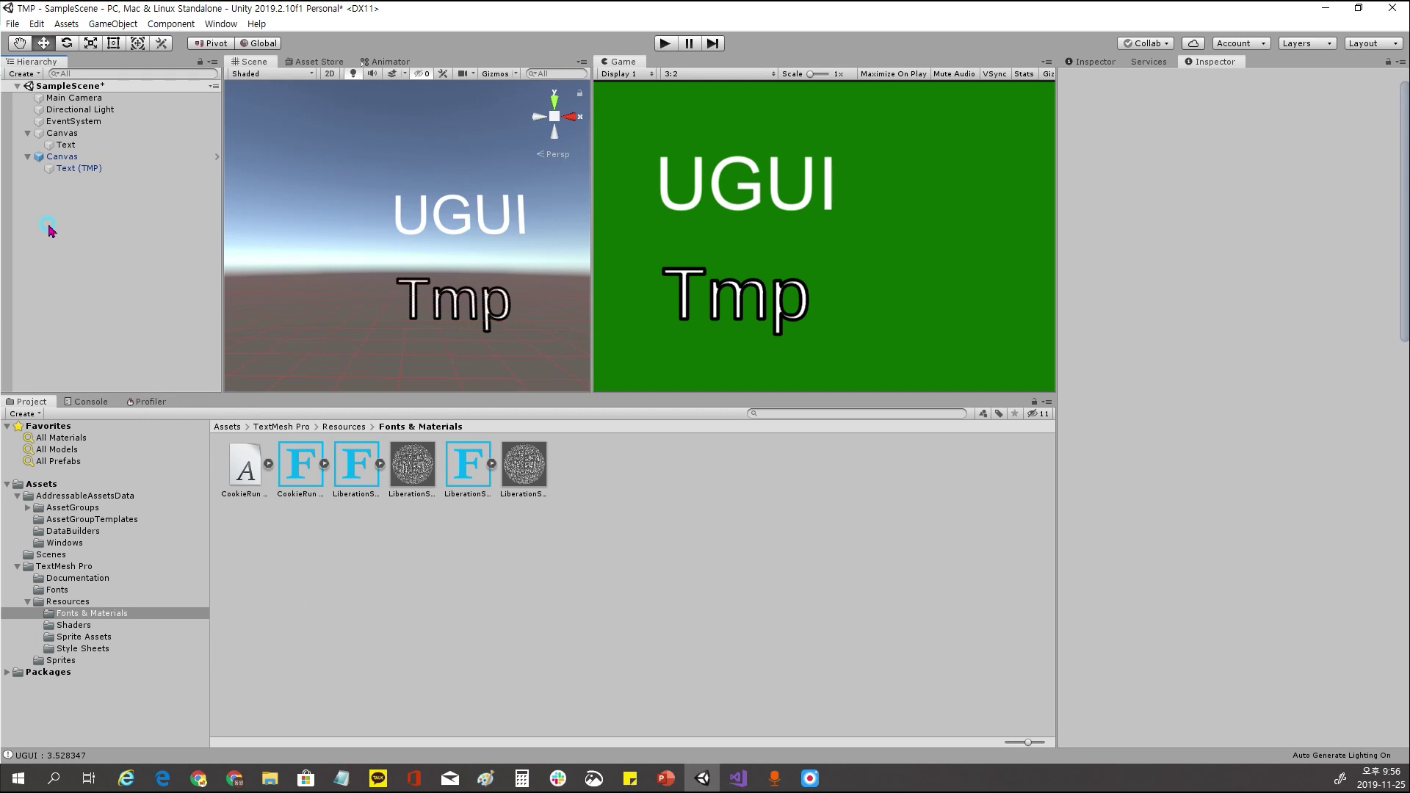
pyautogui.click(114, 145)
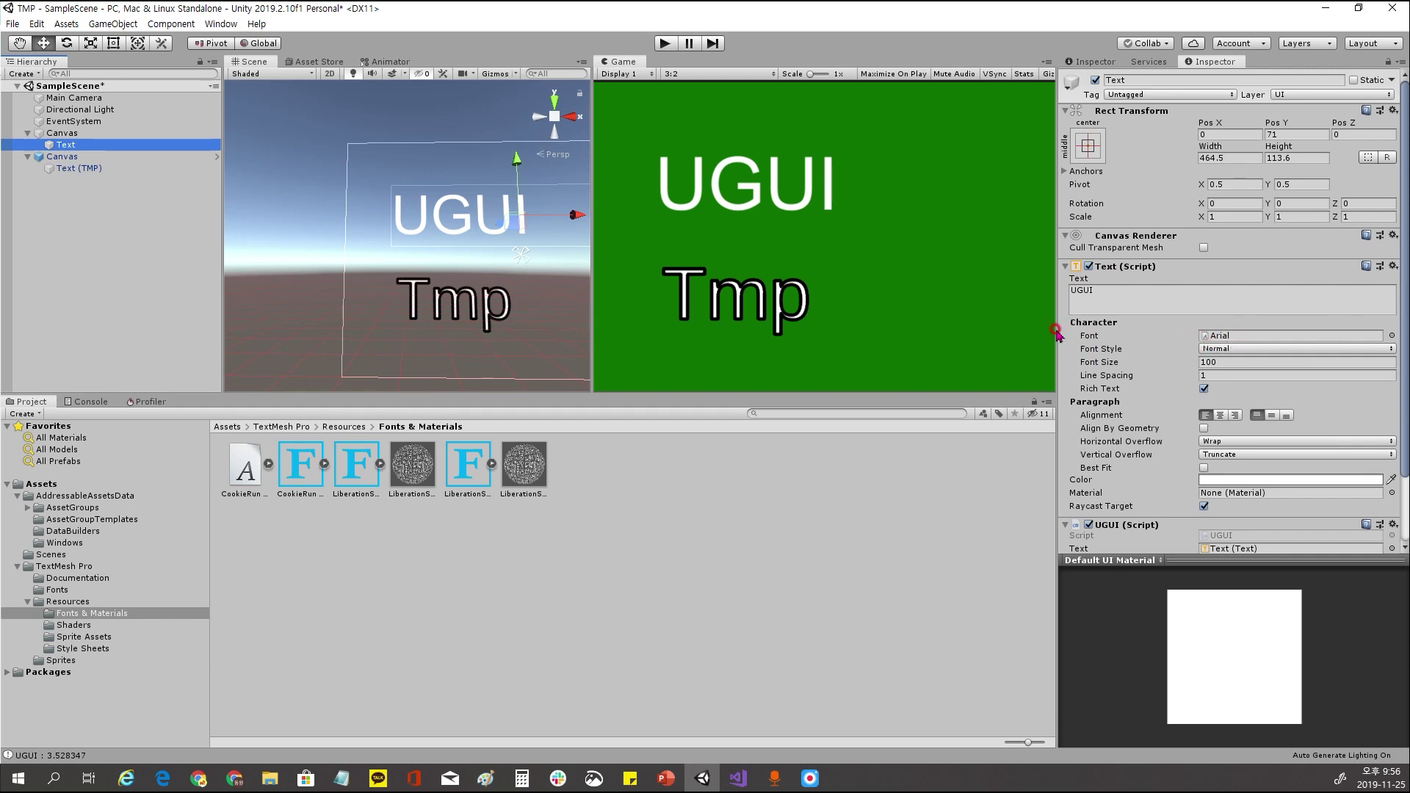
pyautogui.click(73, 169)
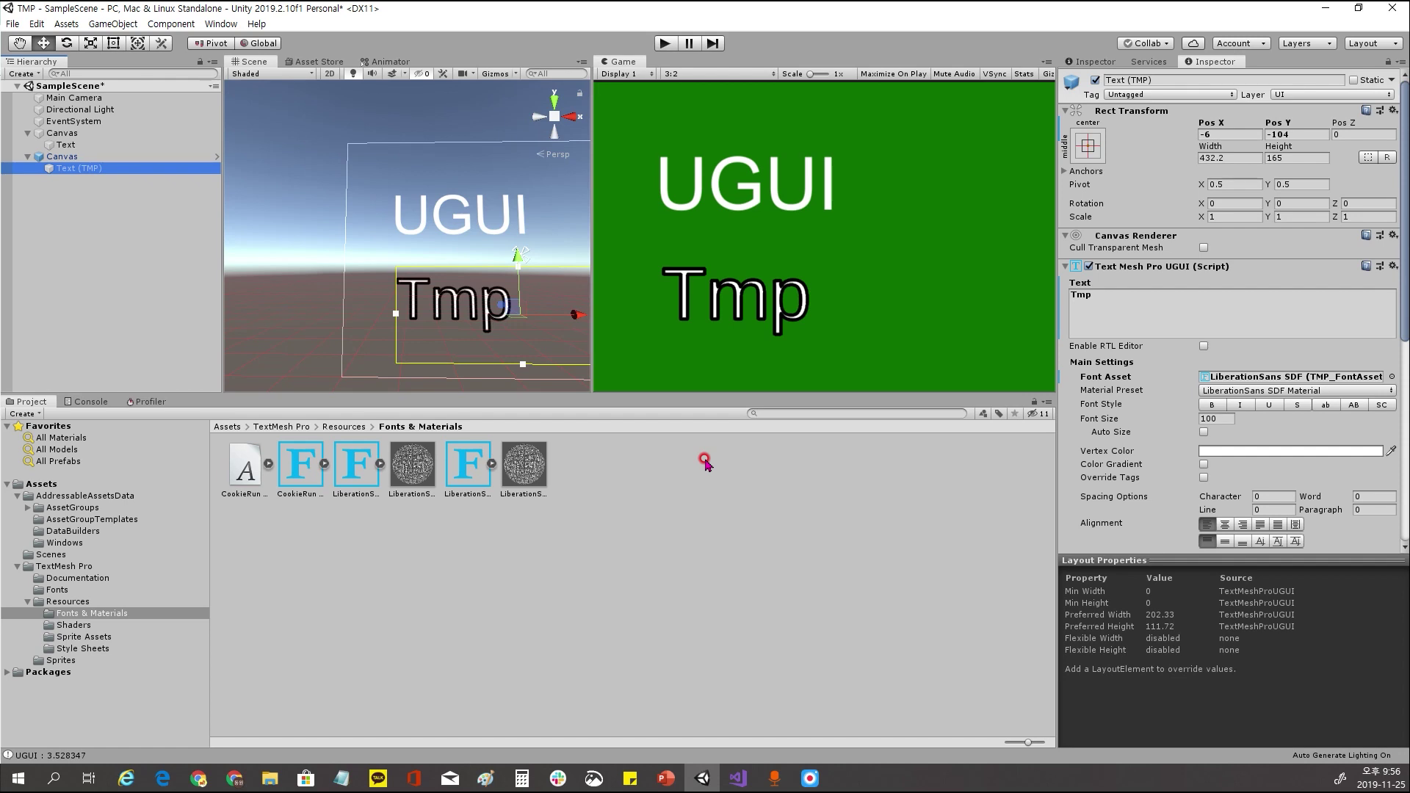
# Inspect the LiberationSans SDF asset, then the CookieRun Black atlas, source font and SDF asset
pyautogui.click(490, 464)
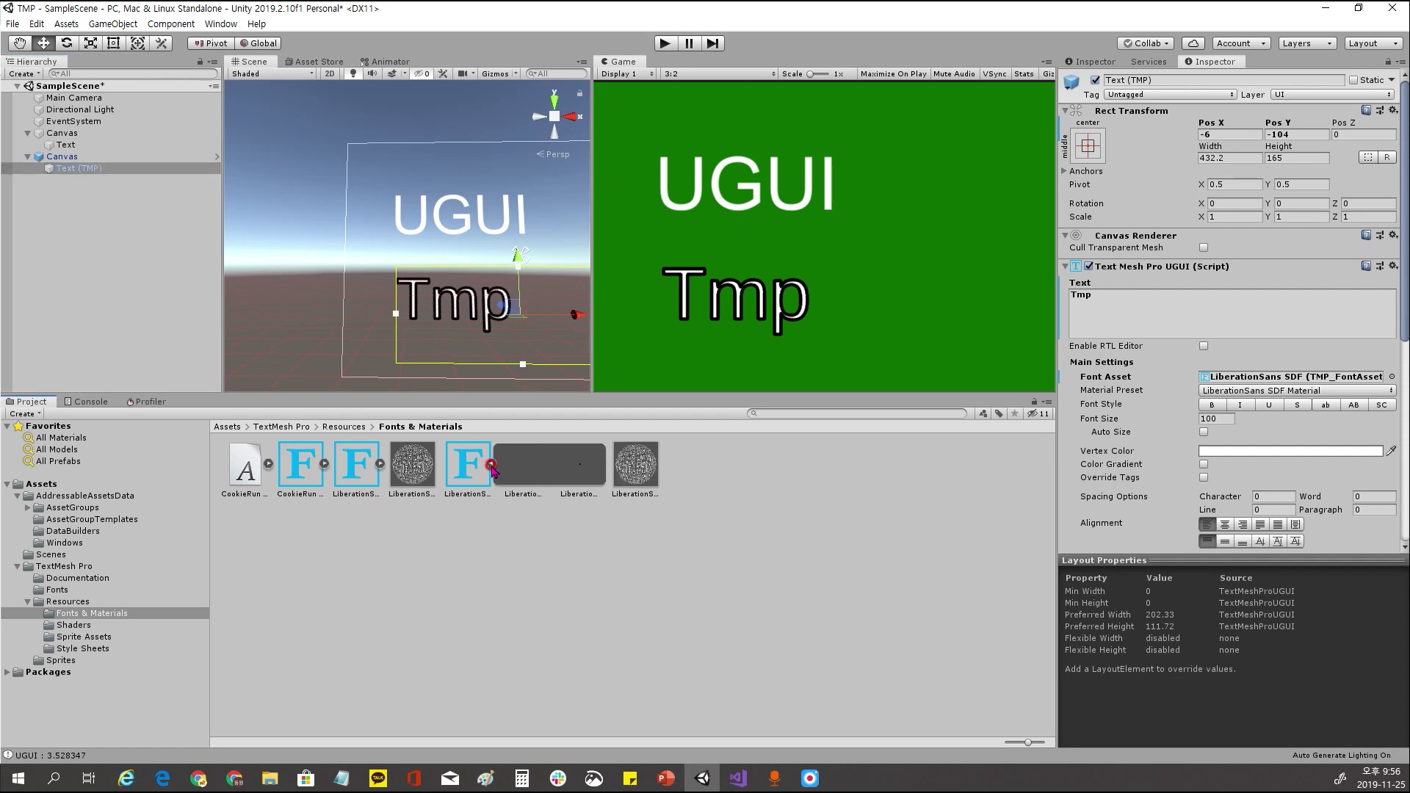
pyautogui.click(486, 449)
pyautogui.click(323, 464)
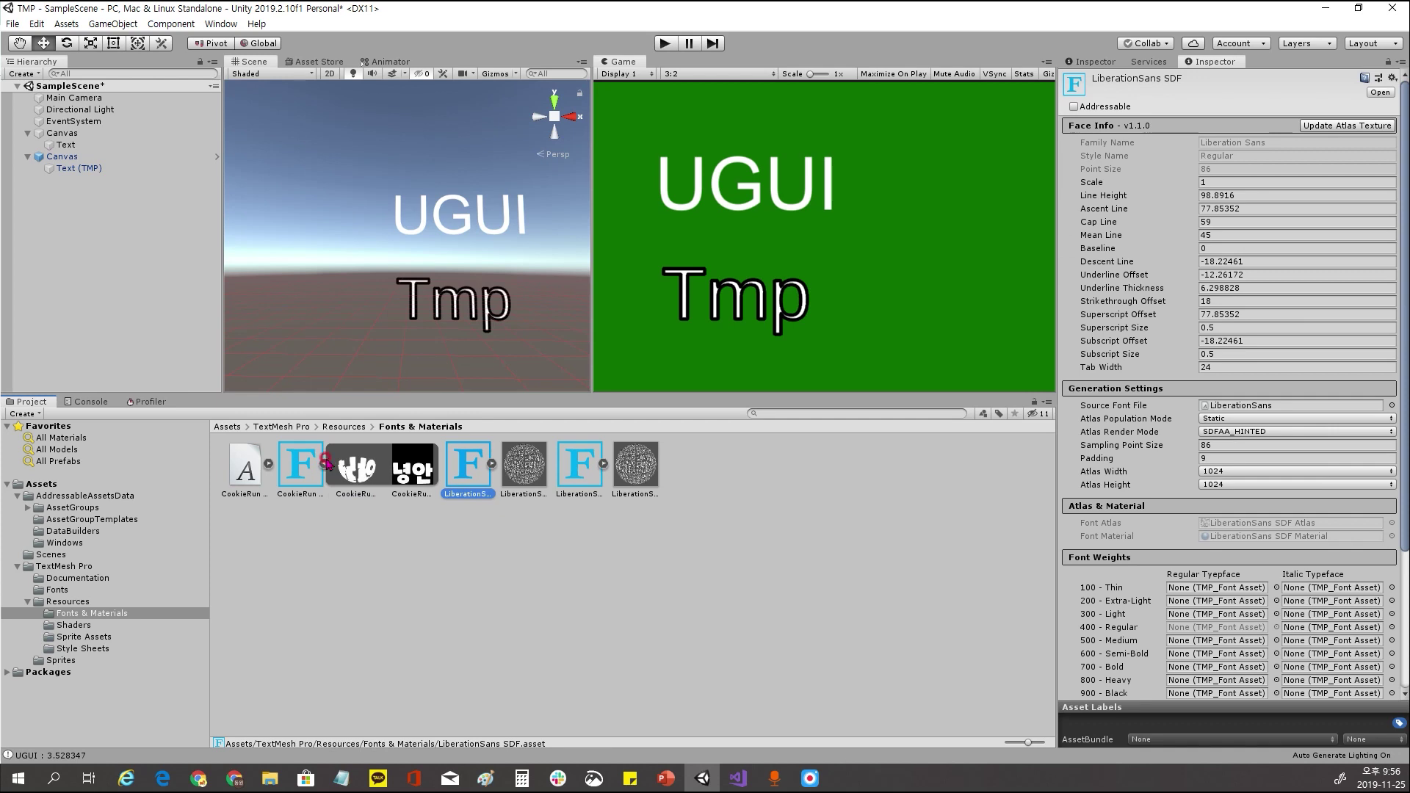
pyautogui.click(415, 470)
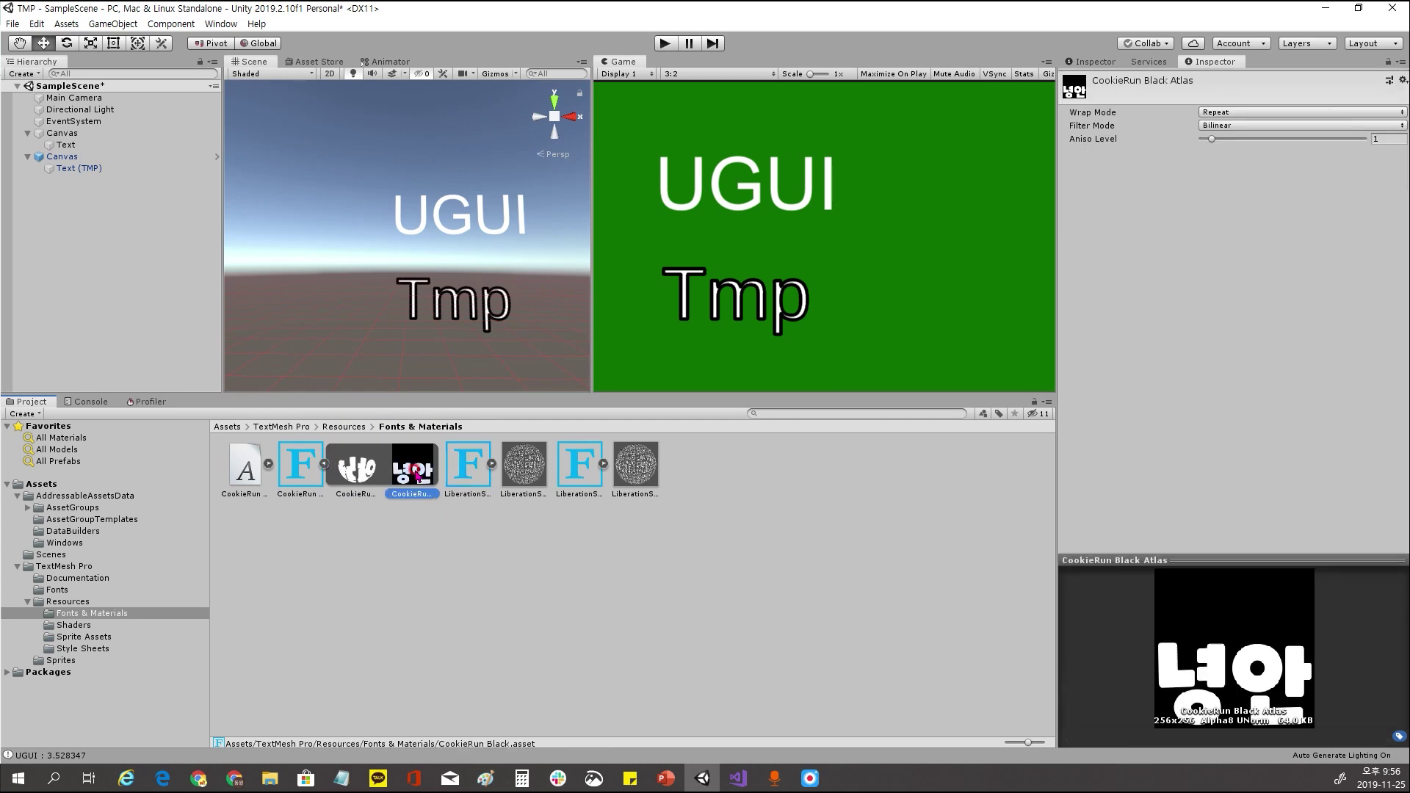
pyautogui.click(245, 478)
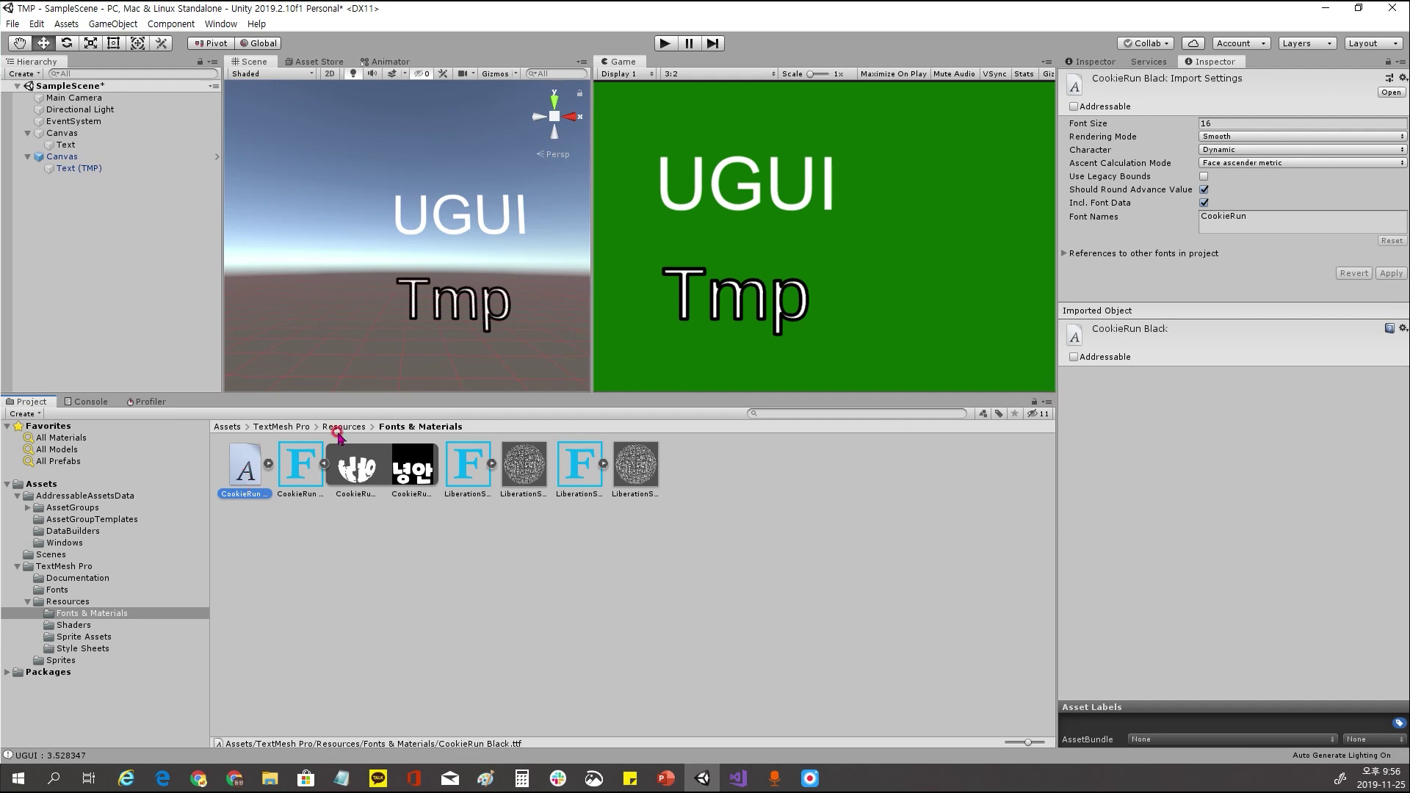
pyautogui.click(311, 482)
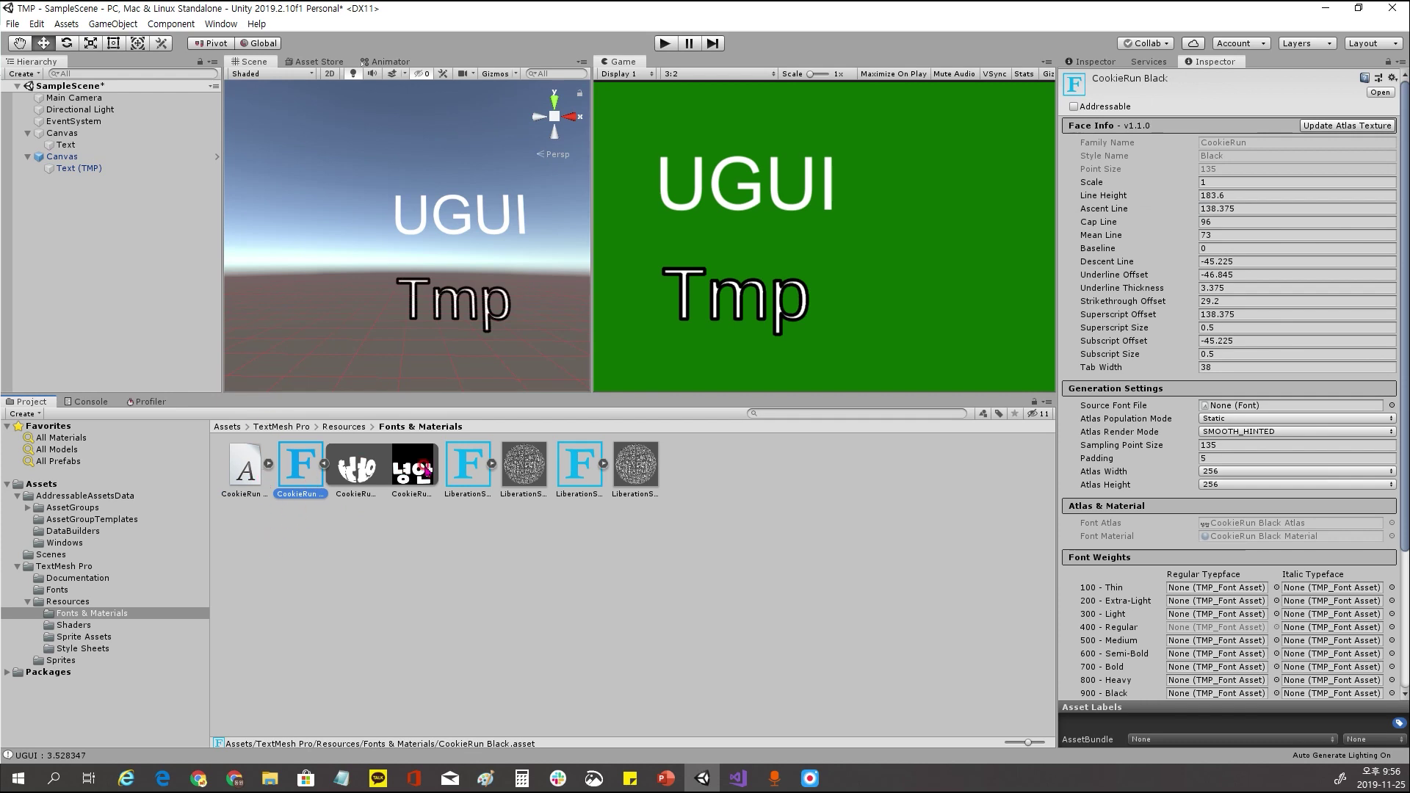
pyautogui.click(423, 467)
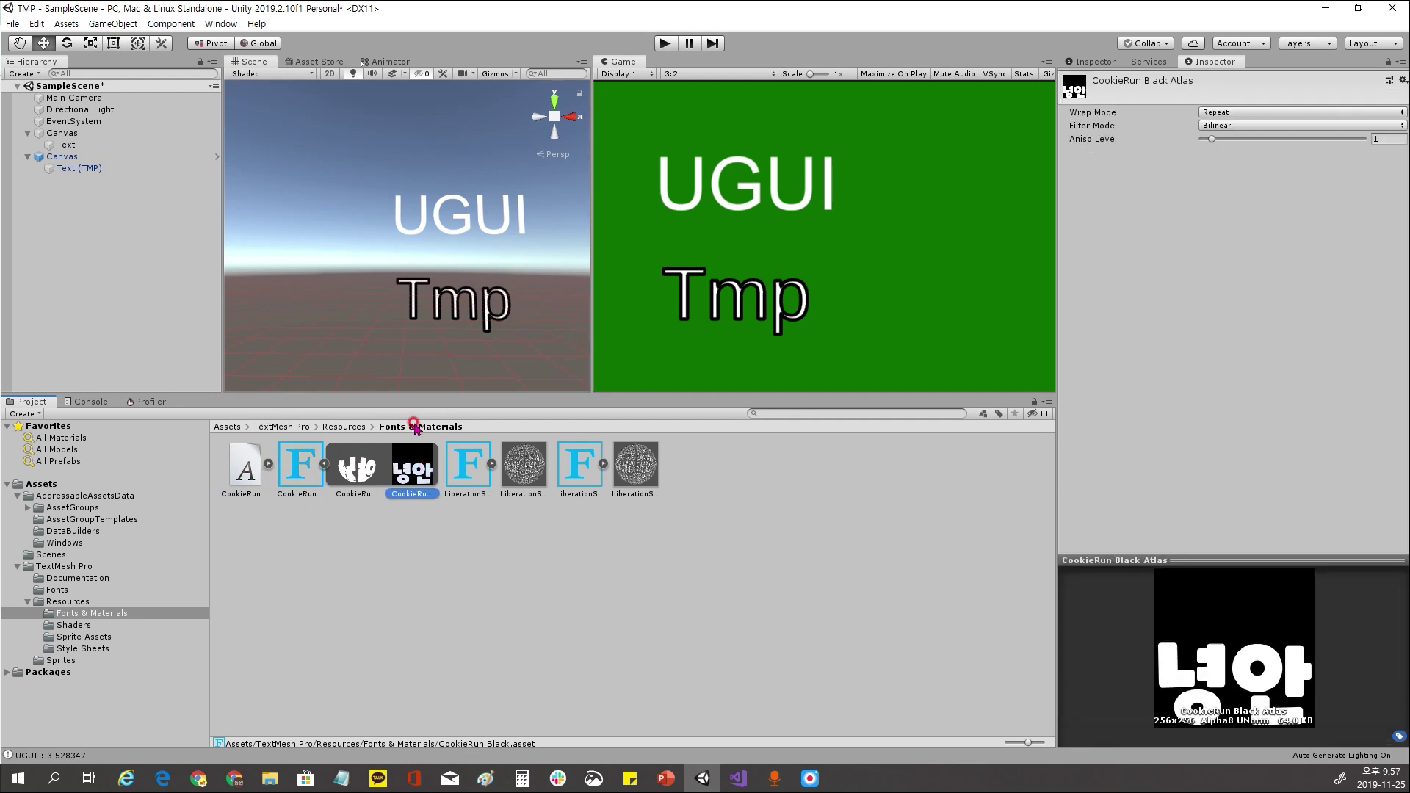
# Review the CookieRun Black material and atlas, collapse the asset, and select Text (TMP)
pyautogui.click(357, 471)
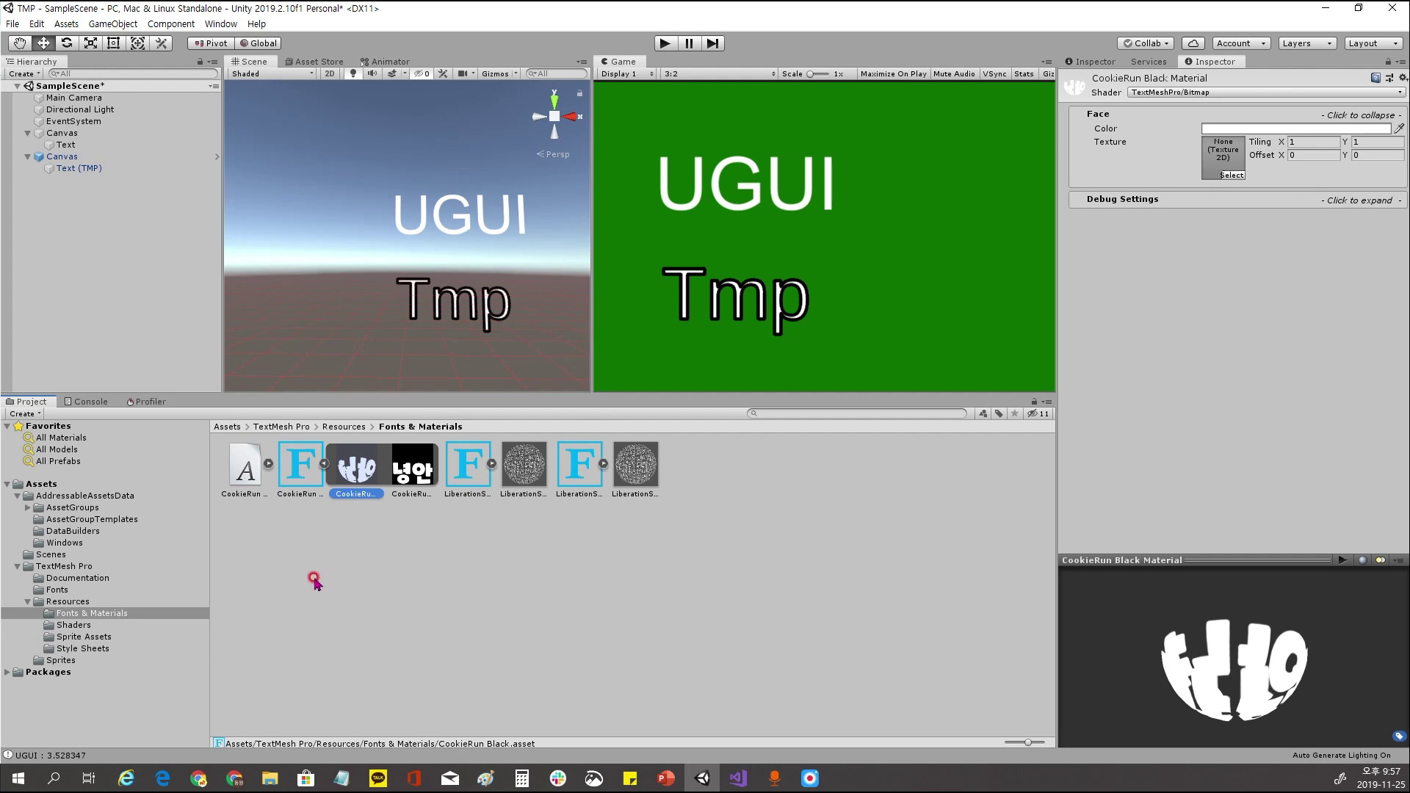
pyautogui.click(250, 474)
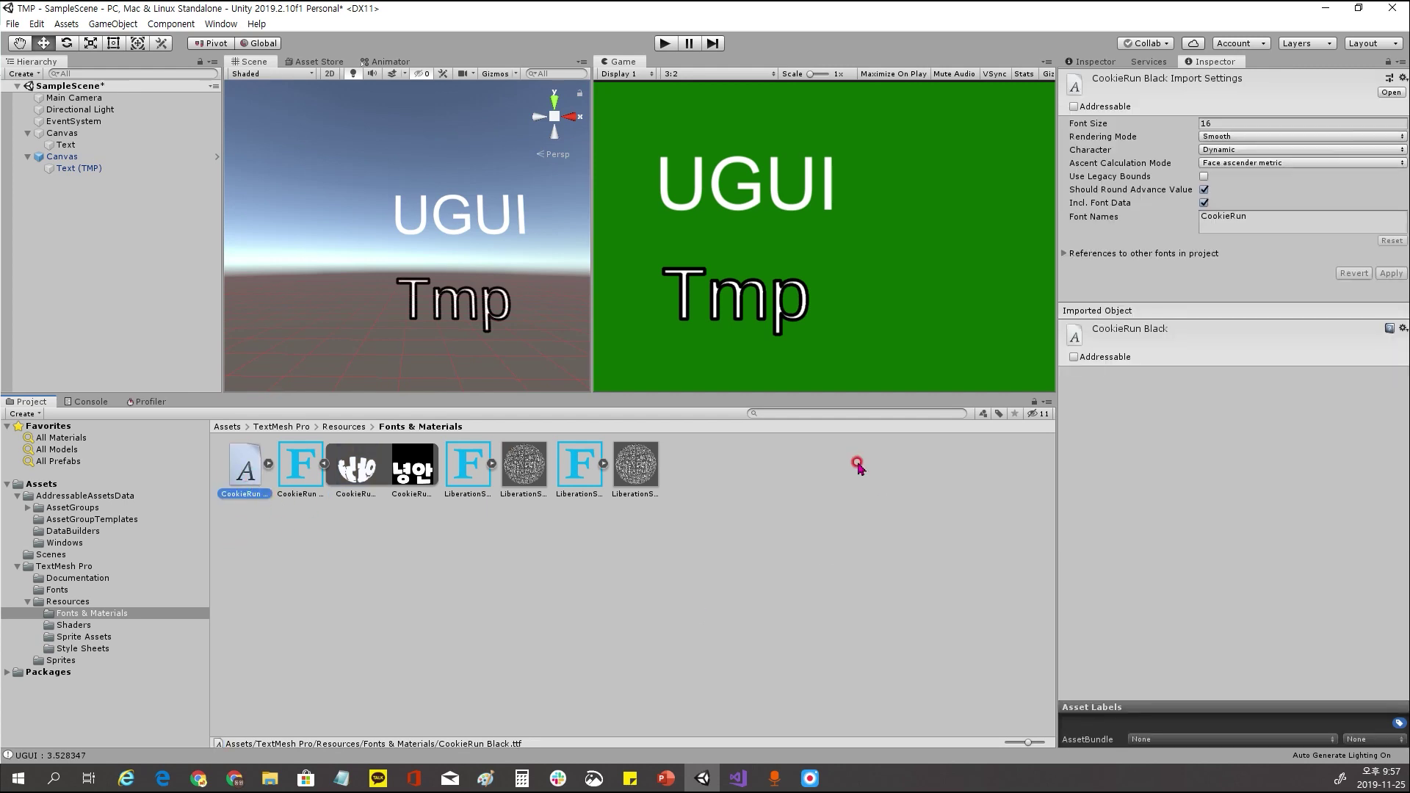
pyautogui.click(417, 474)
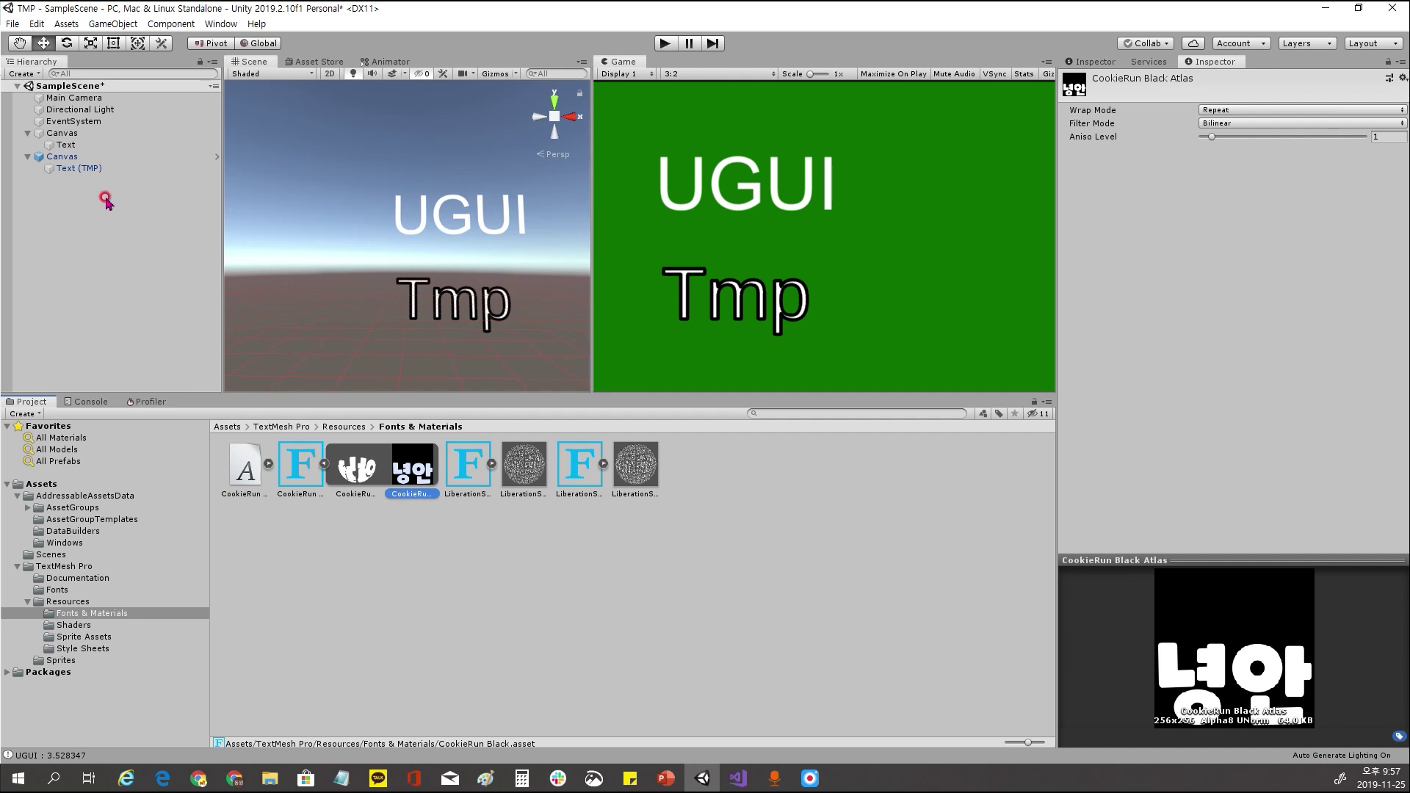
pyautogui.click(325, 465)
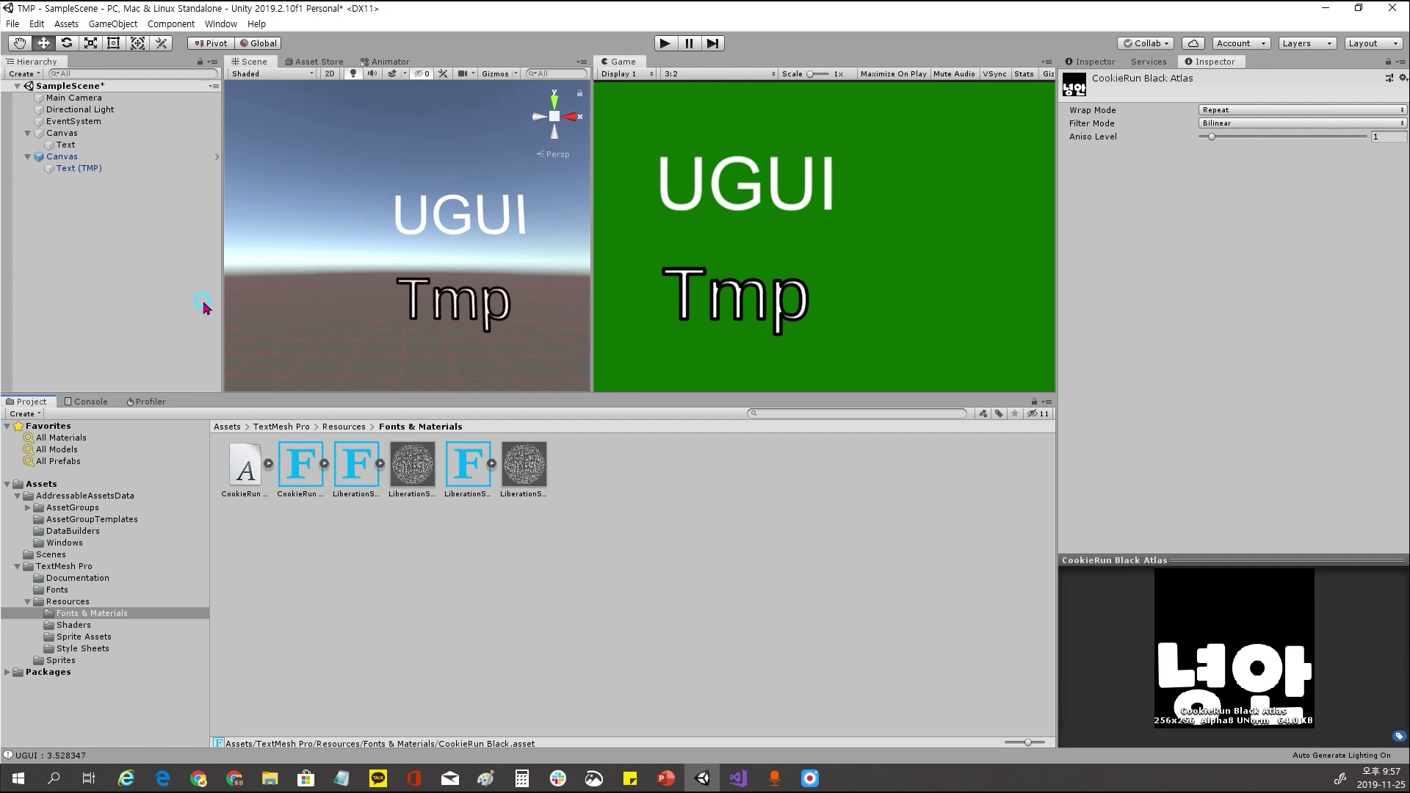
pyautogui.click(79, 168)
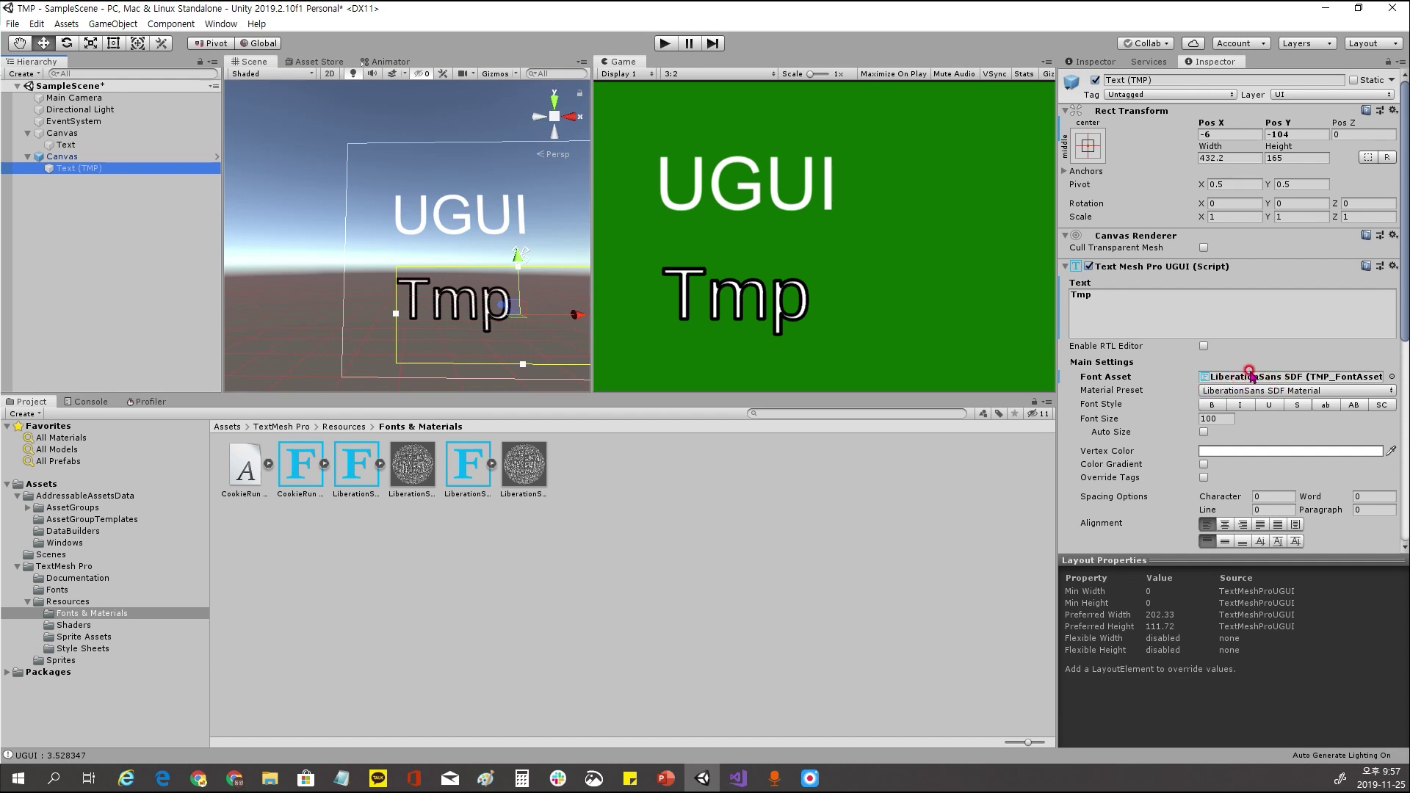
# Replace the Text (TMP) object's text 'Tmp' with 한글
pyautogui.click(1245, 377)
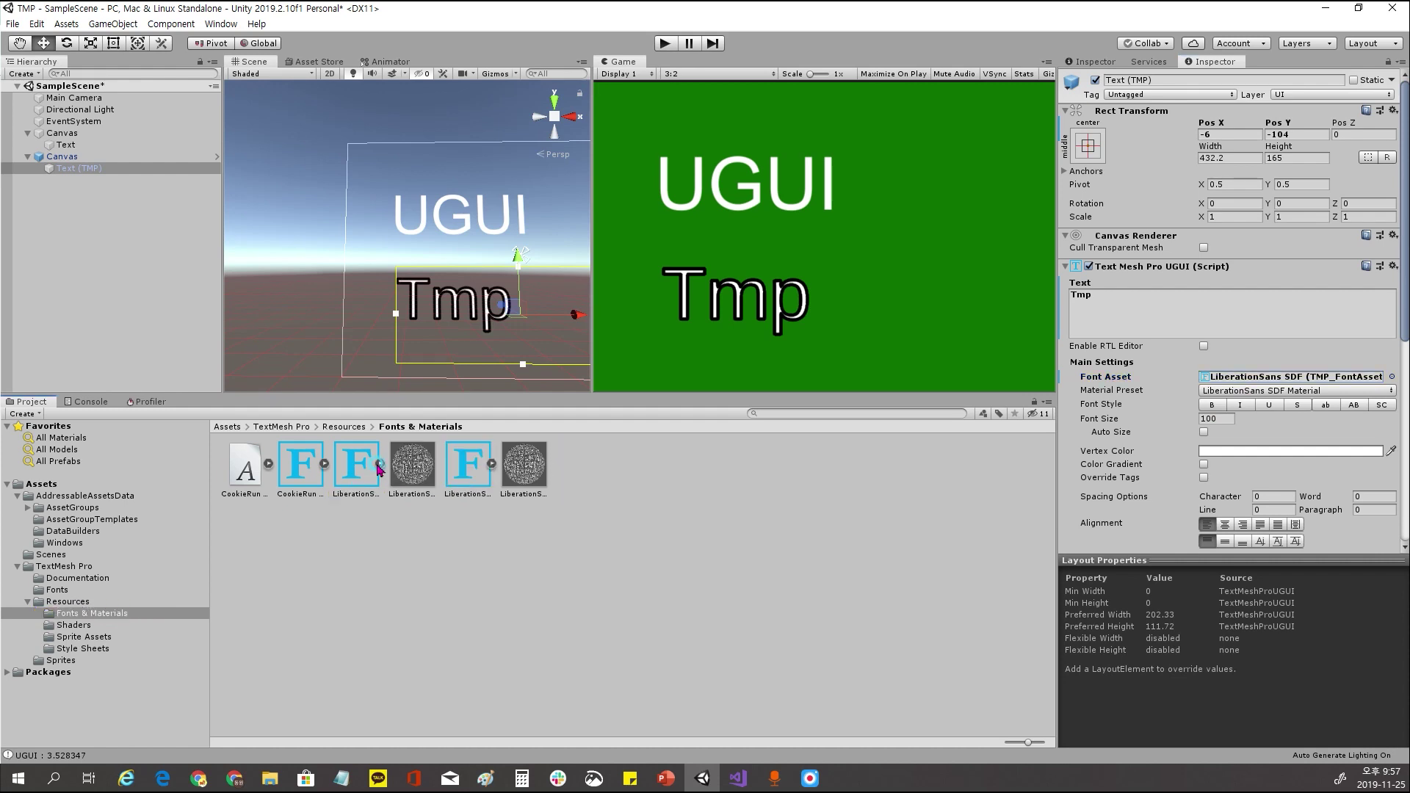
pyautogui.click(349, 474)
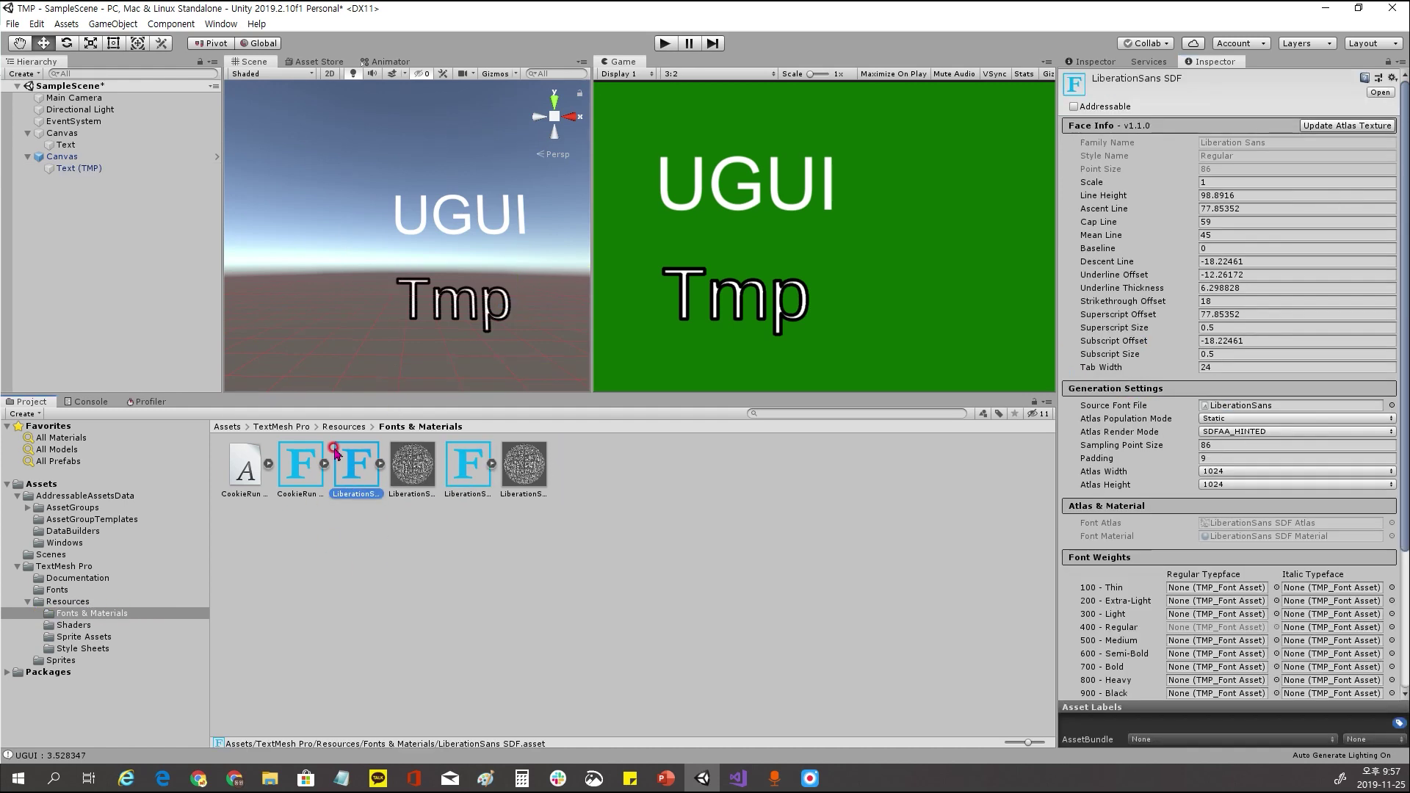
pyautogui.click(76, 168)
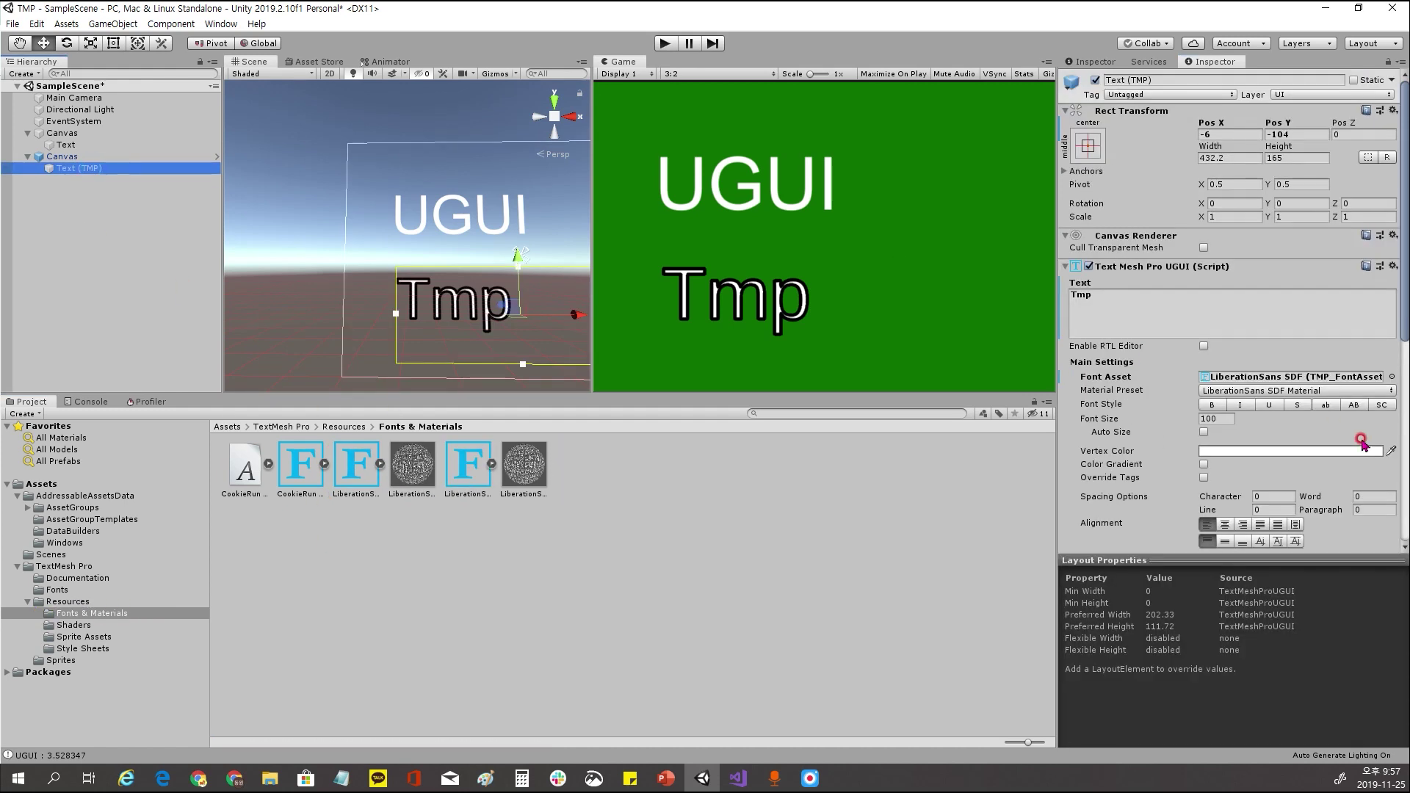
pyautogui.click(1128, 296)
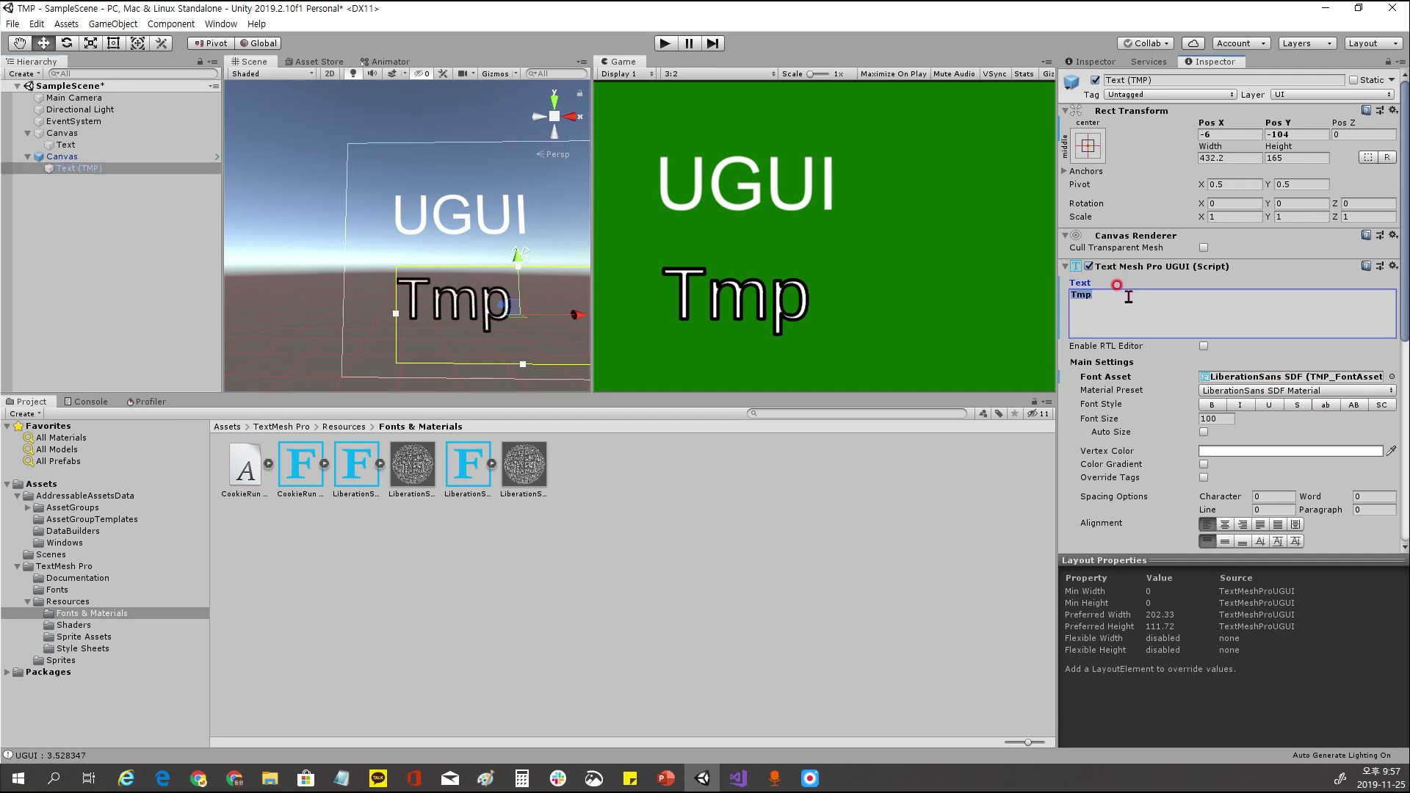
pyautogui.write('한글')
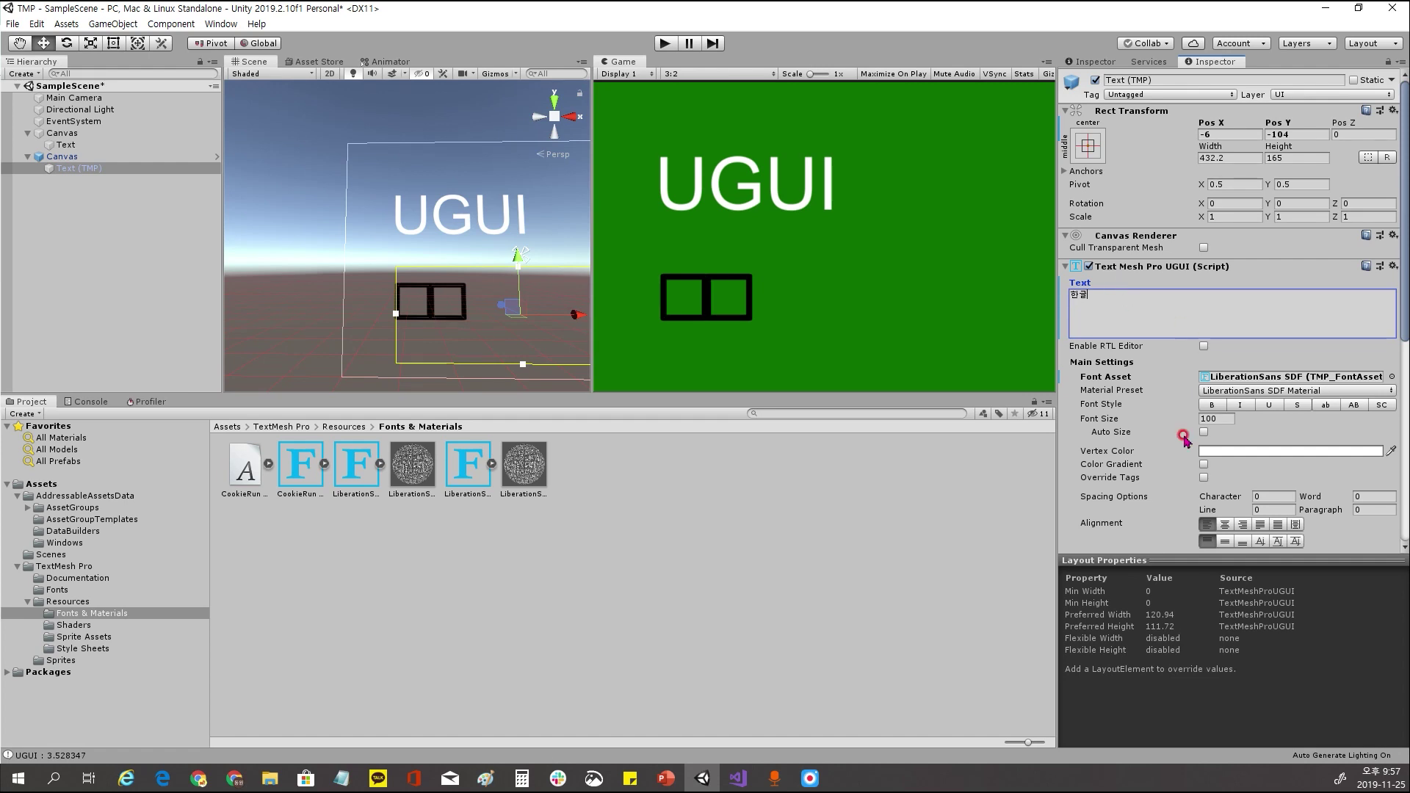
# Inspect the LiberationSans SDF font asset and its atlas texture, then collapse it
pyautogui.click(368, 468)
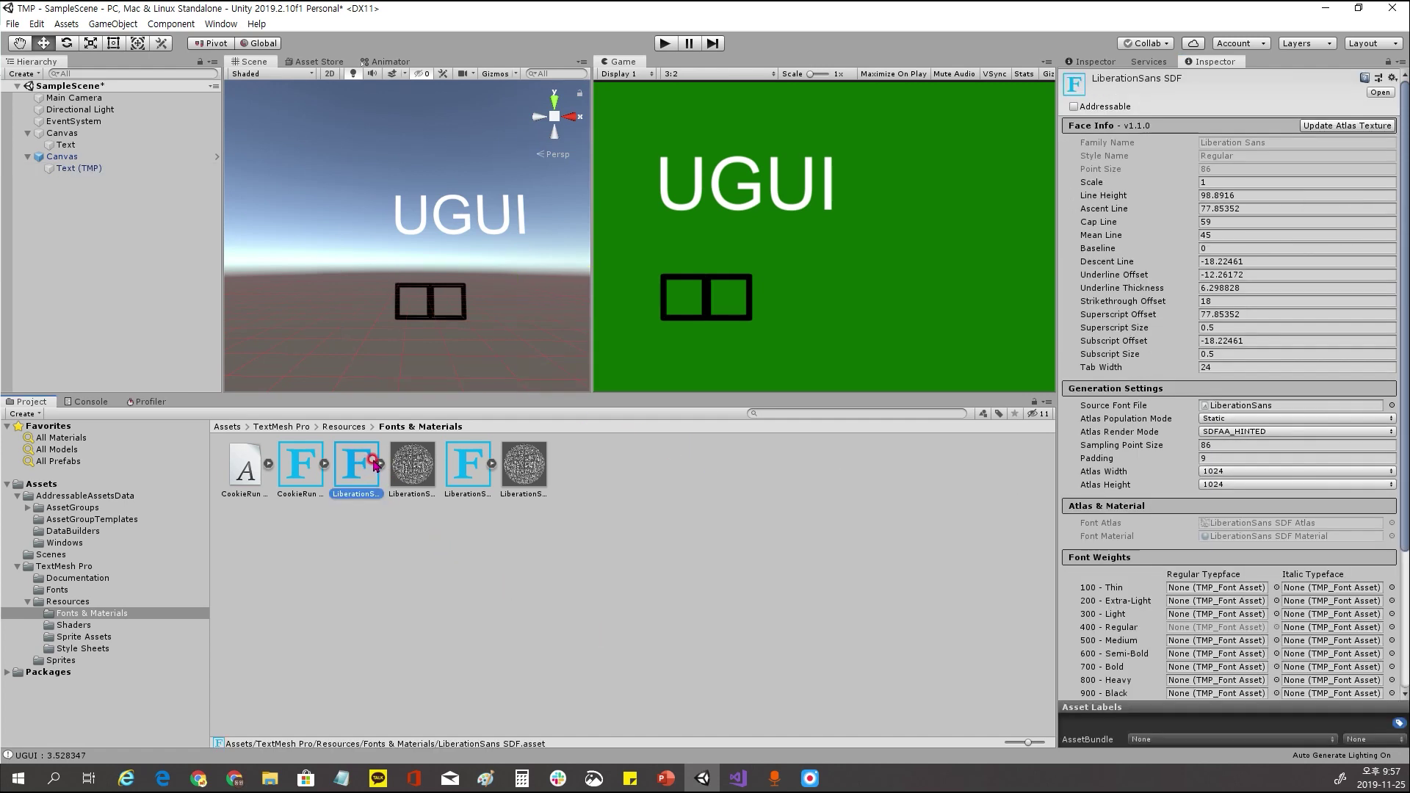
pyautogui.click(379, 464)
pyautogui.click(482, 484)
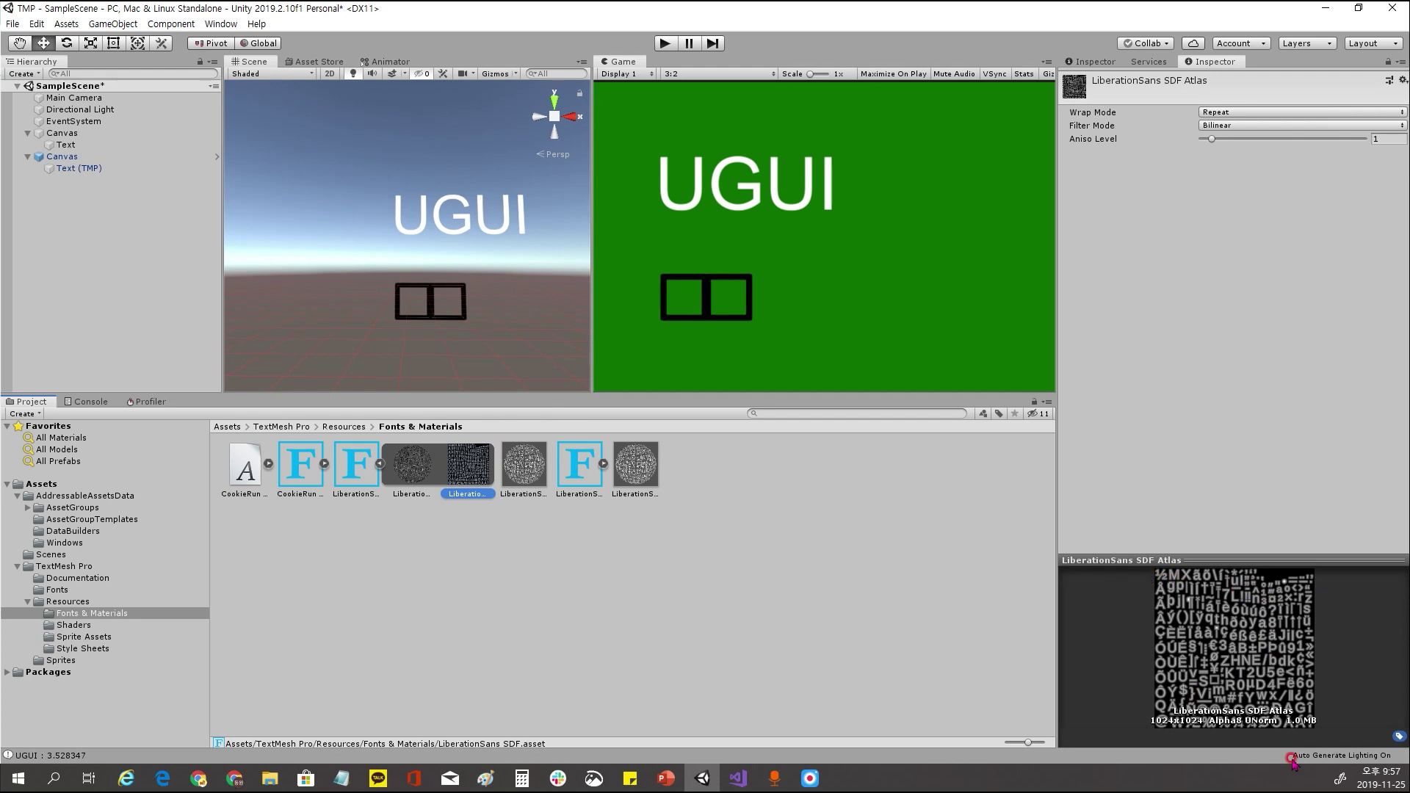
pyautogui.click(379, 465)
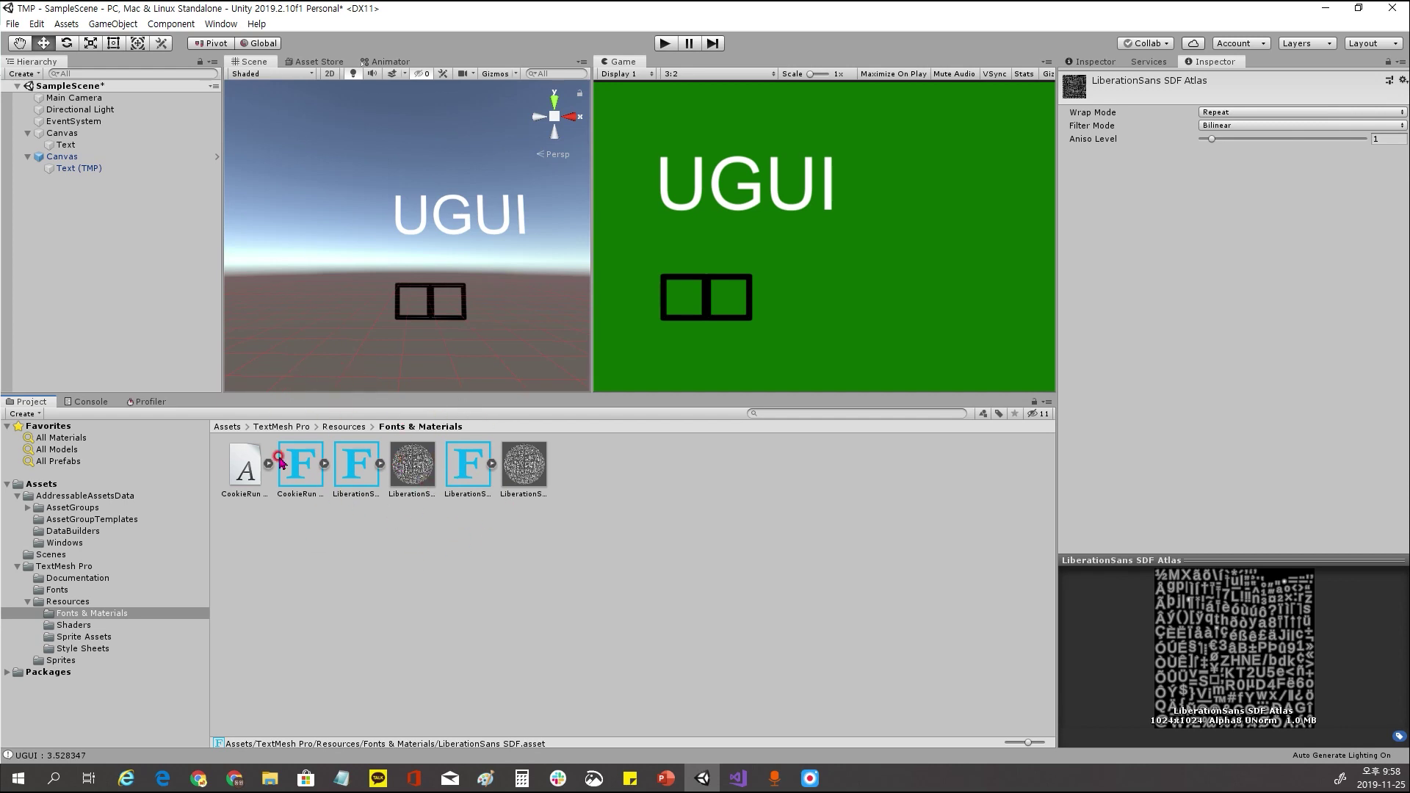
pyautogui.click(380, 466)
pyautogui.click(381, 466)
# Check the Canvas and CookieRun font file, ending with Text (TMP) selected again
pyautogui.click(409, 567)
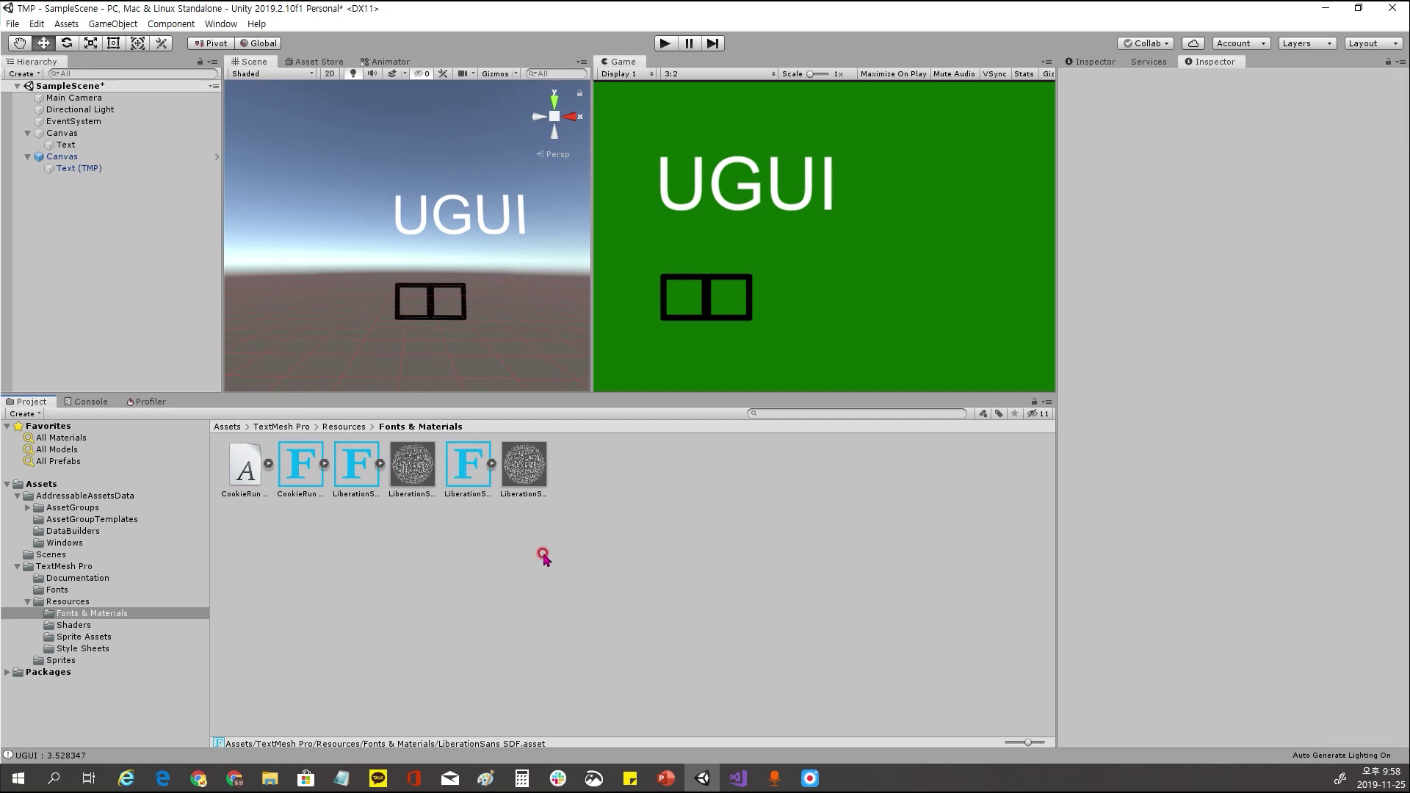
pyautogui.click(472, 296)
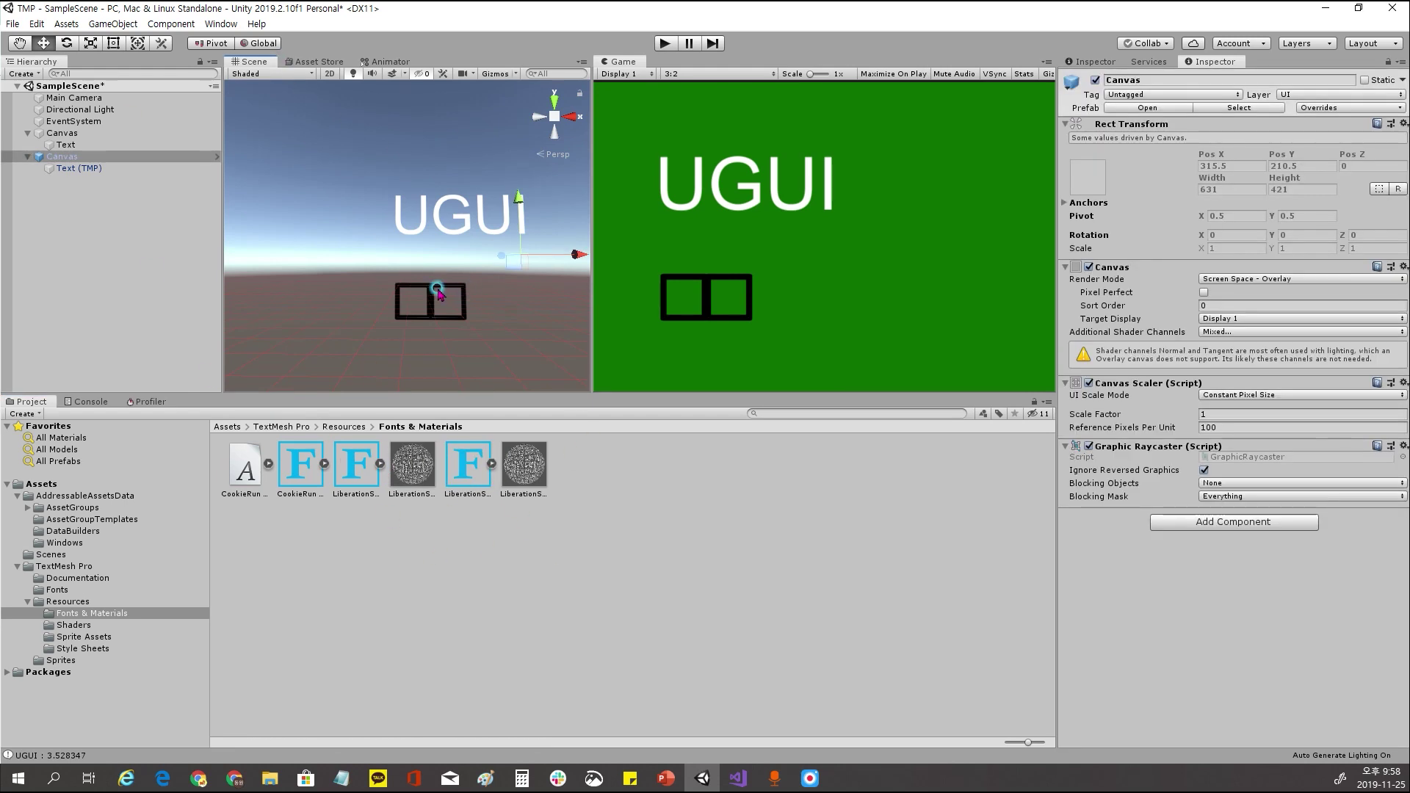
pyautogui.click(438, 293)
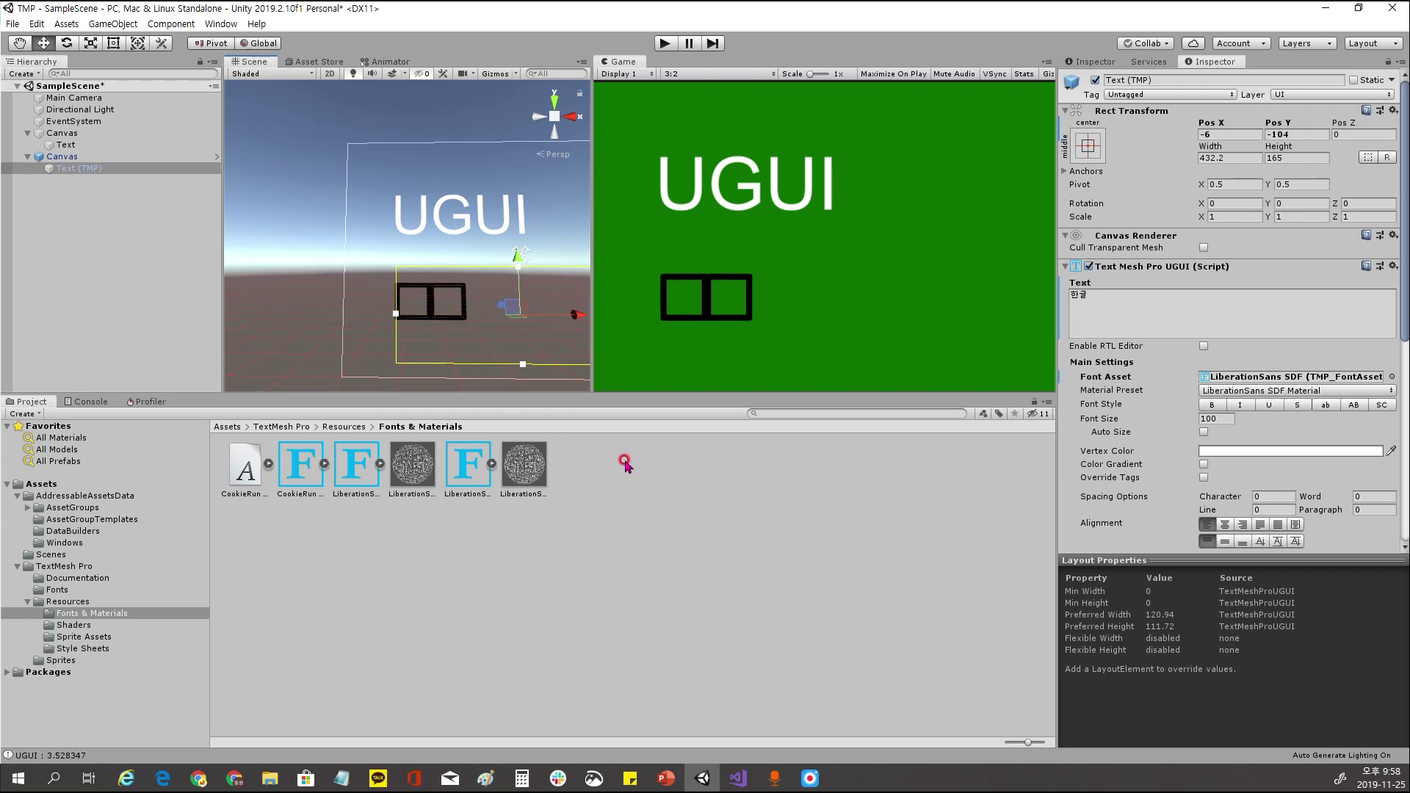
pyautogui.click(243, 488)
pyautogui.click(441, 560)
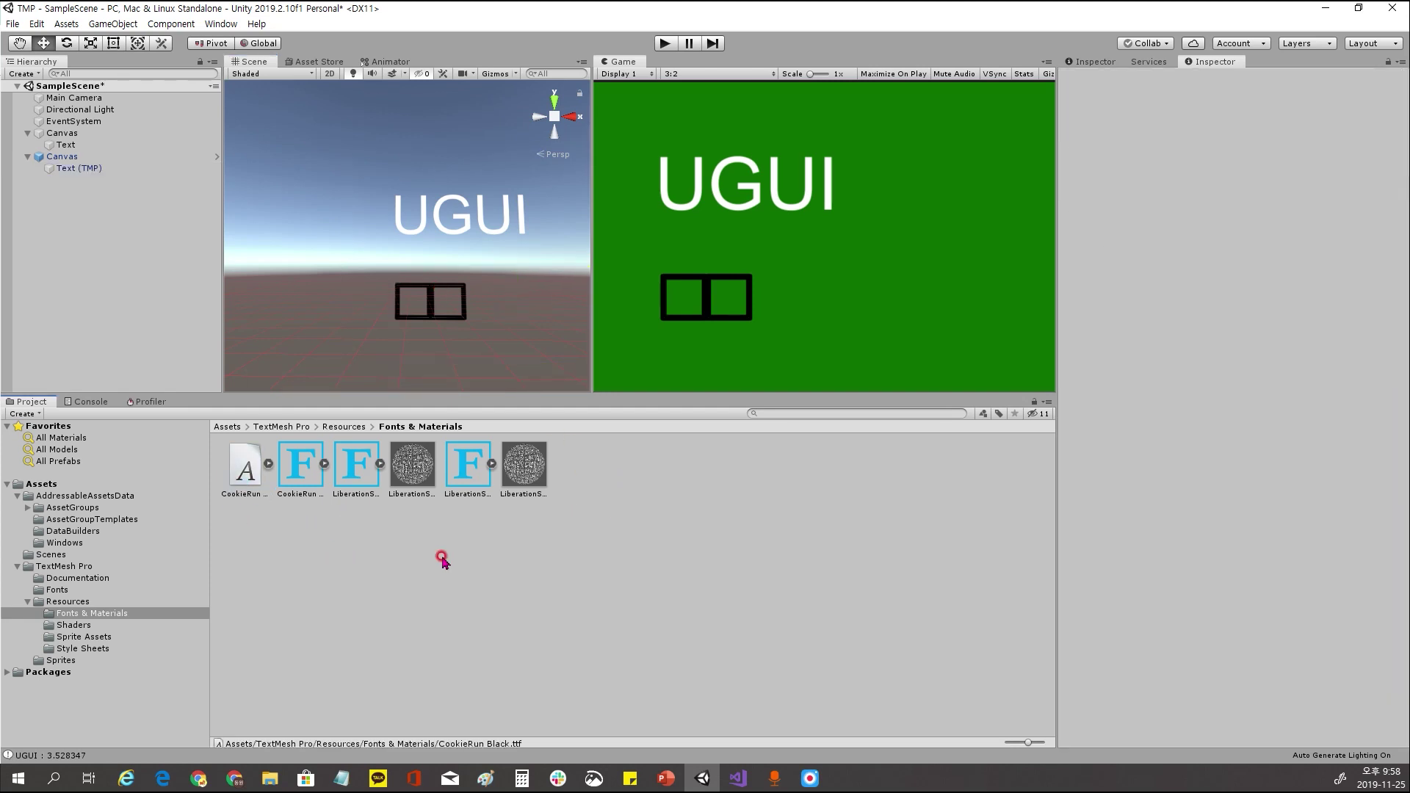
pyautogui.click(78, 168)
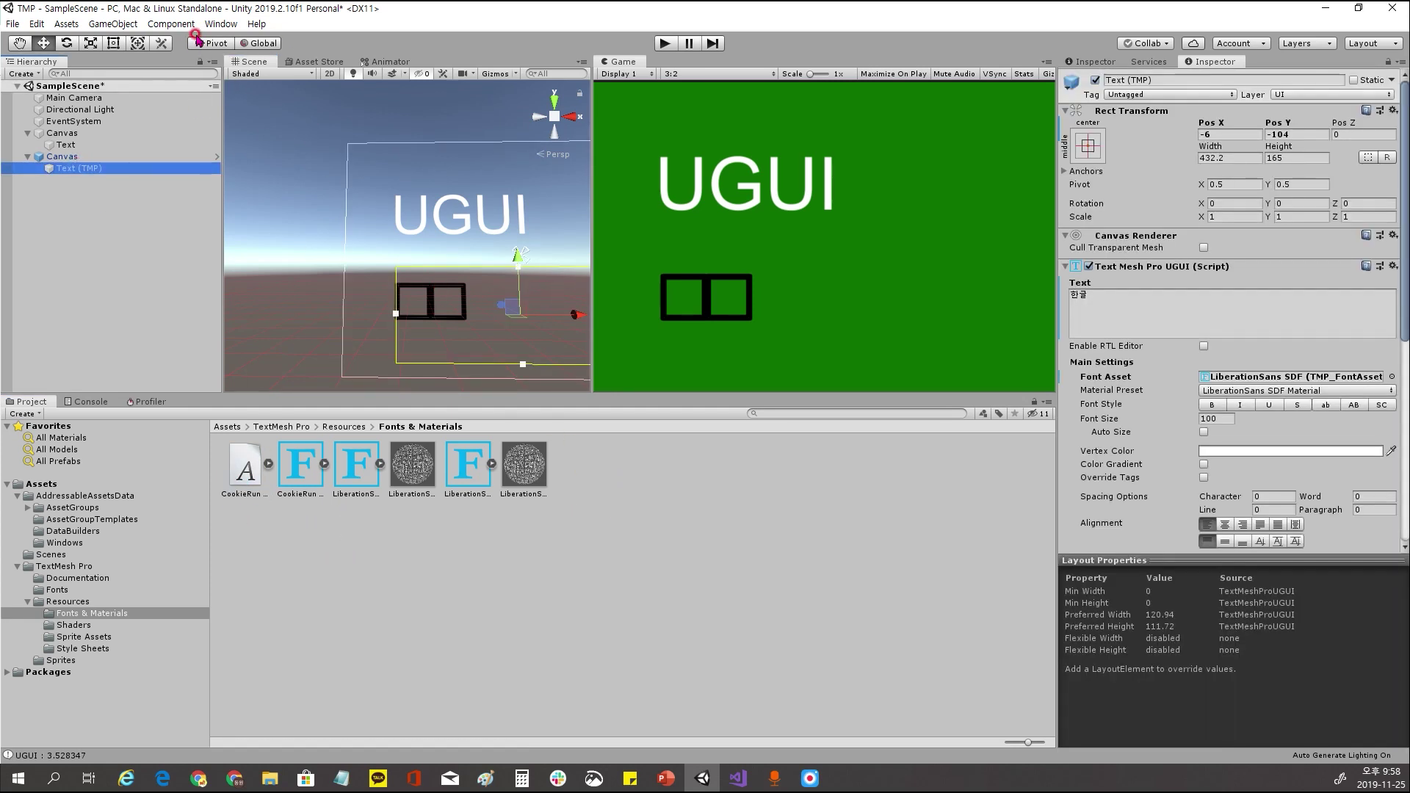
# Open Window > TextMeshPro > Font Asset Creator and place it over the Game view
pyautogui.click(220, 23)
pyautogui.click(118, 250)
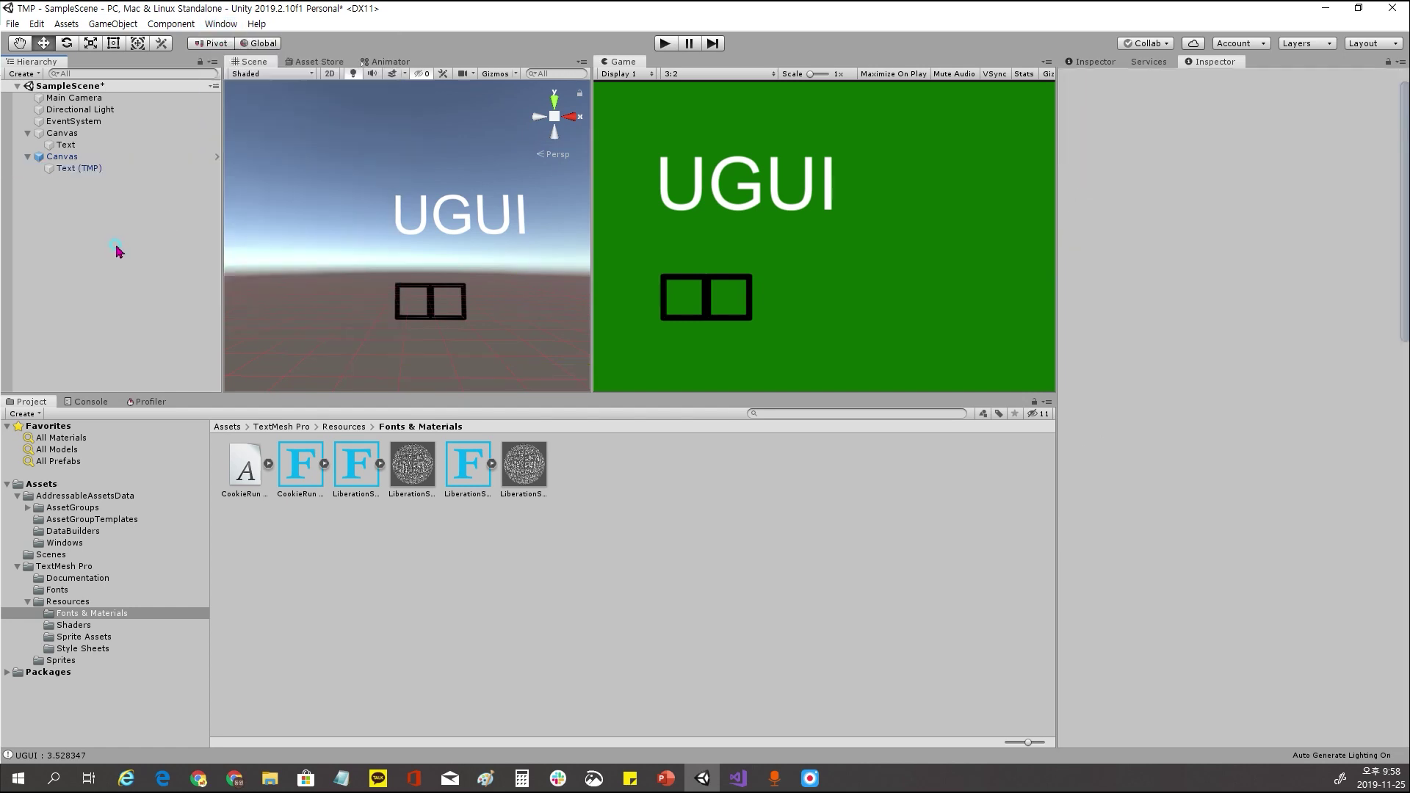
pyautogui.click(219, 22)
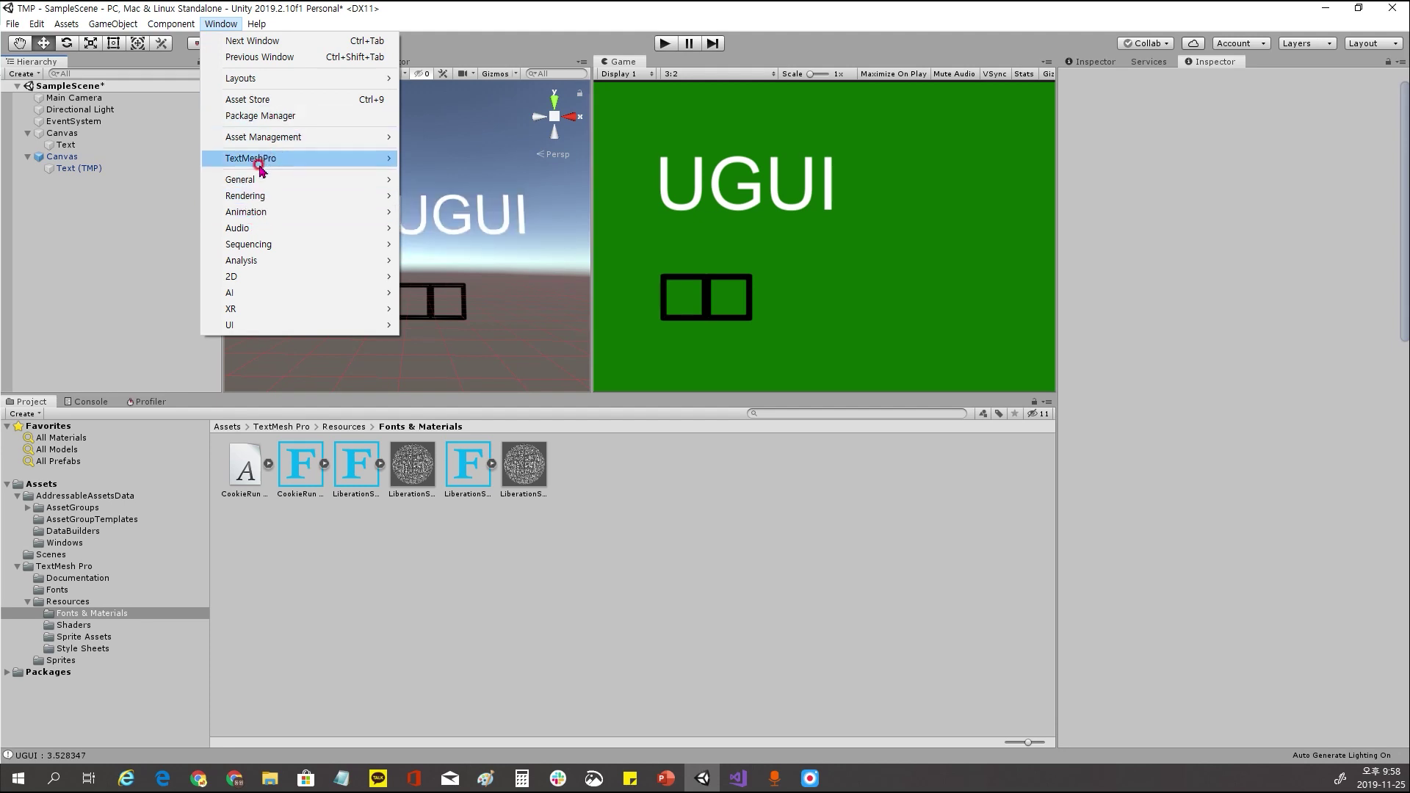
pyautogui.moveTo(276, 162)
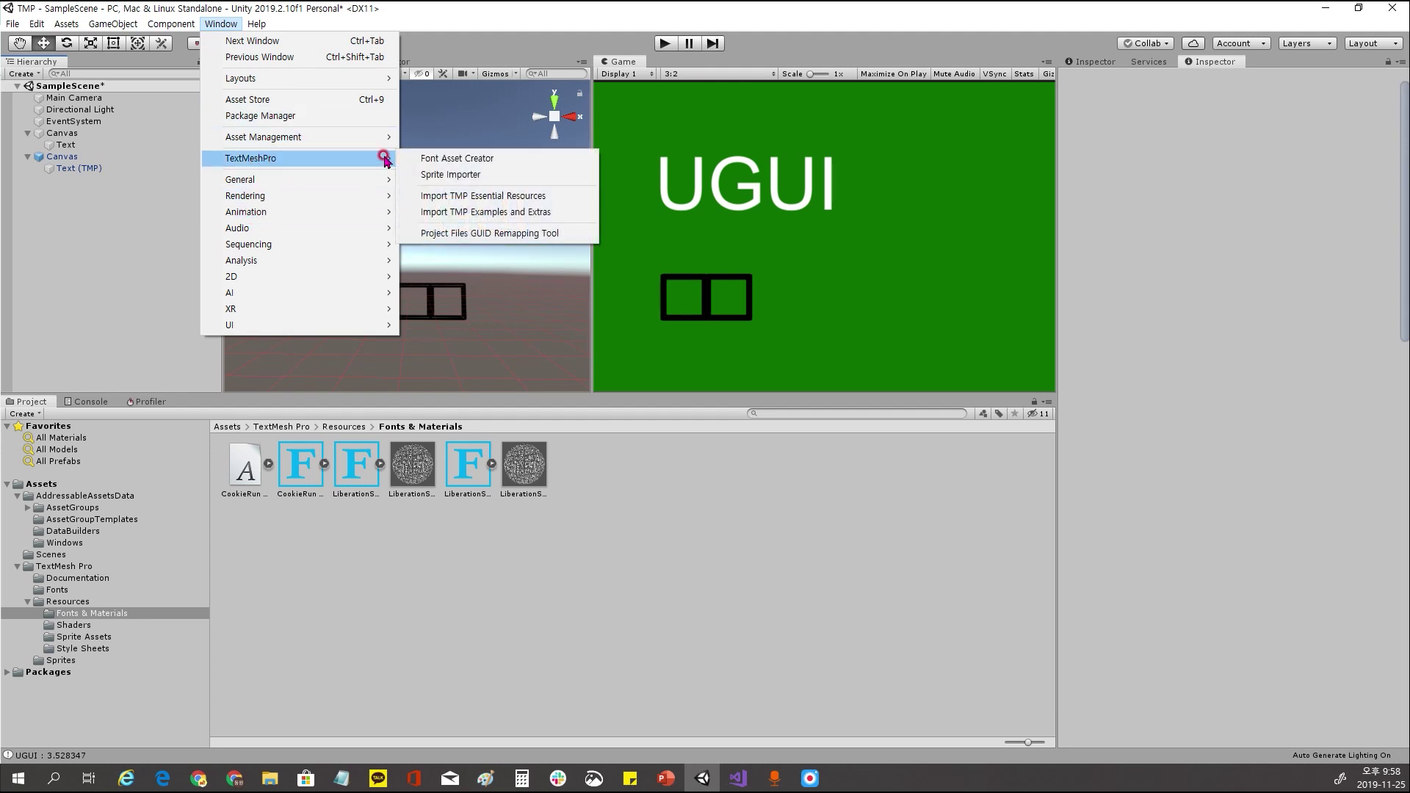
pyautogui.click(494, 159)
pyautogui.moveTo(879, 252)
pyautogui.mouseDown()
pyautogui.moveTo(783, 251)
pyautogui.moveTo(832, 163)
pyautogui.mouseUp()
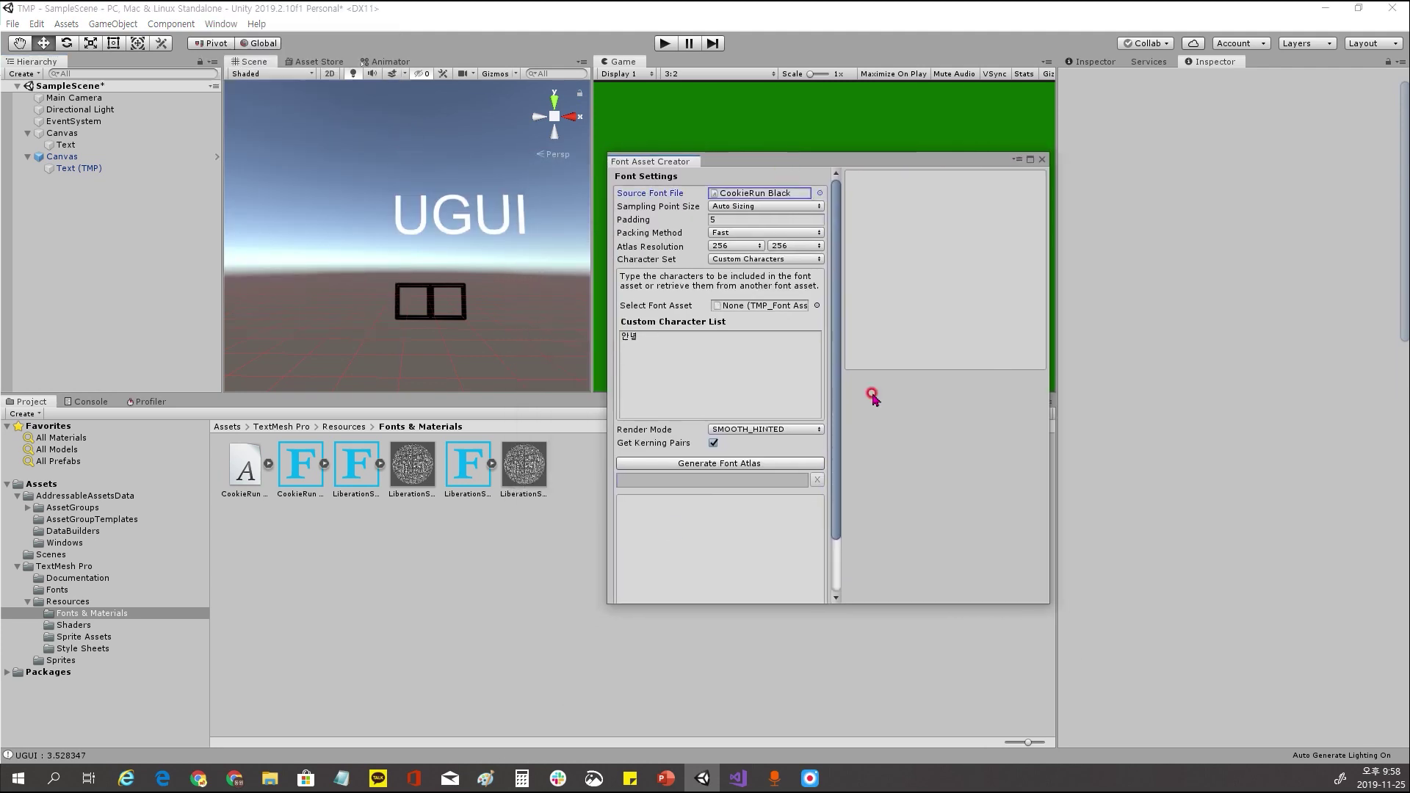
pyautogui.click(730, 334)
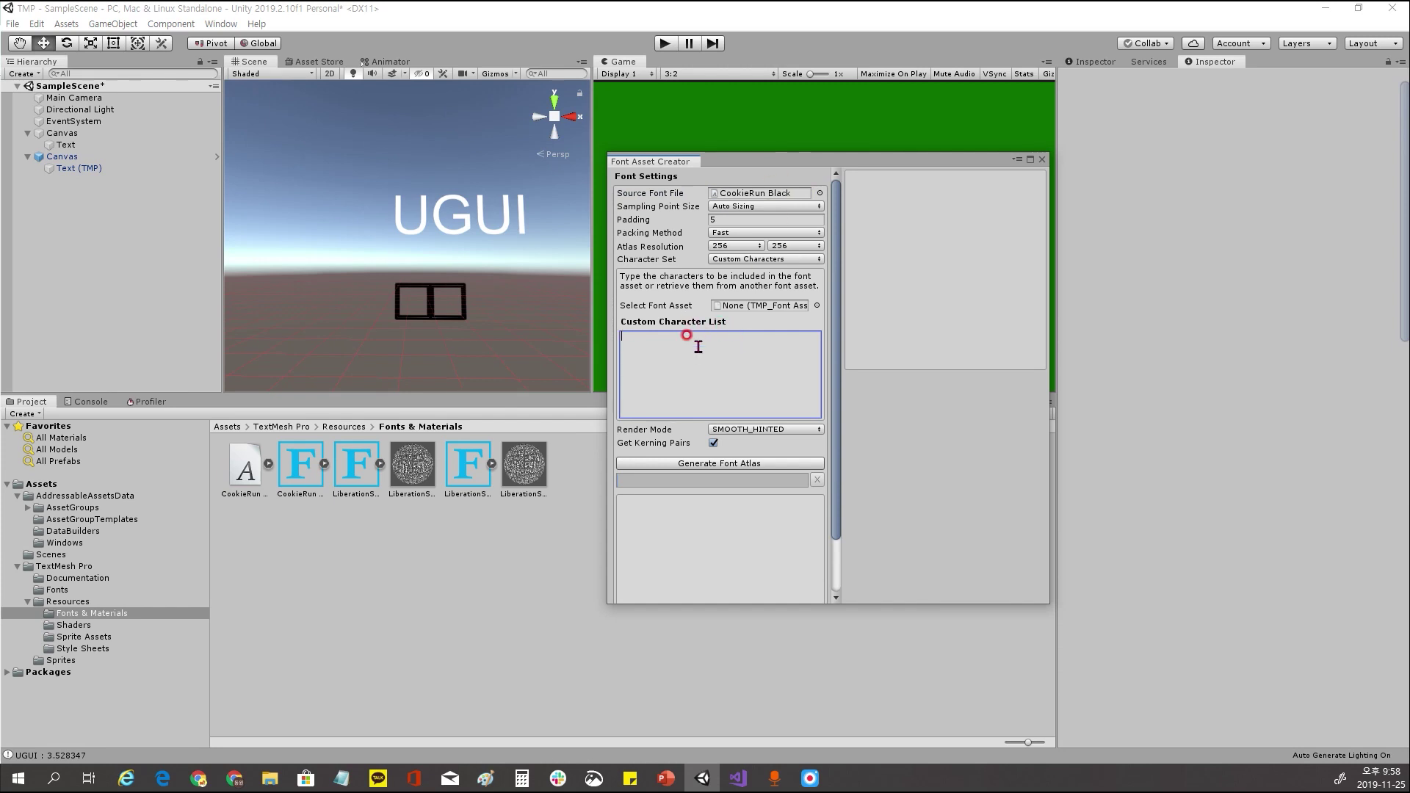
pyautogui.click(840, 196)
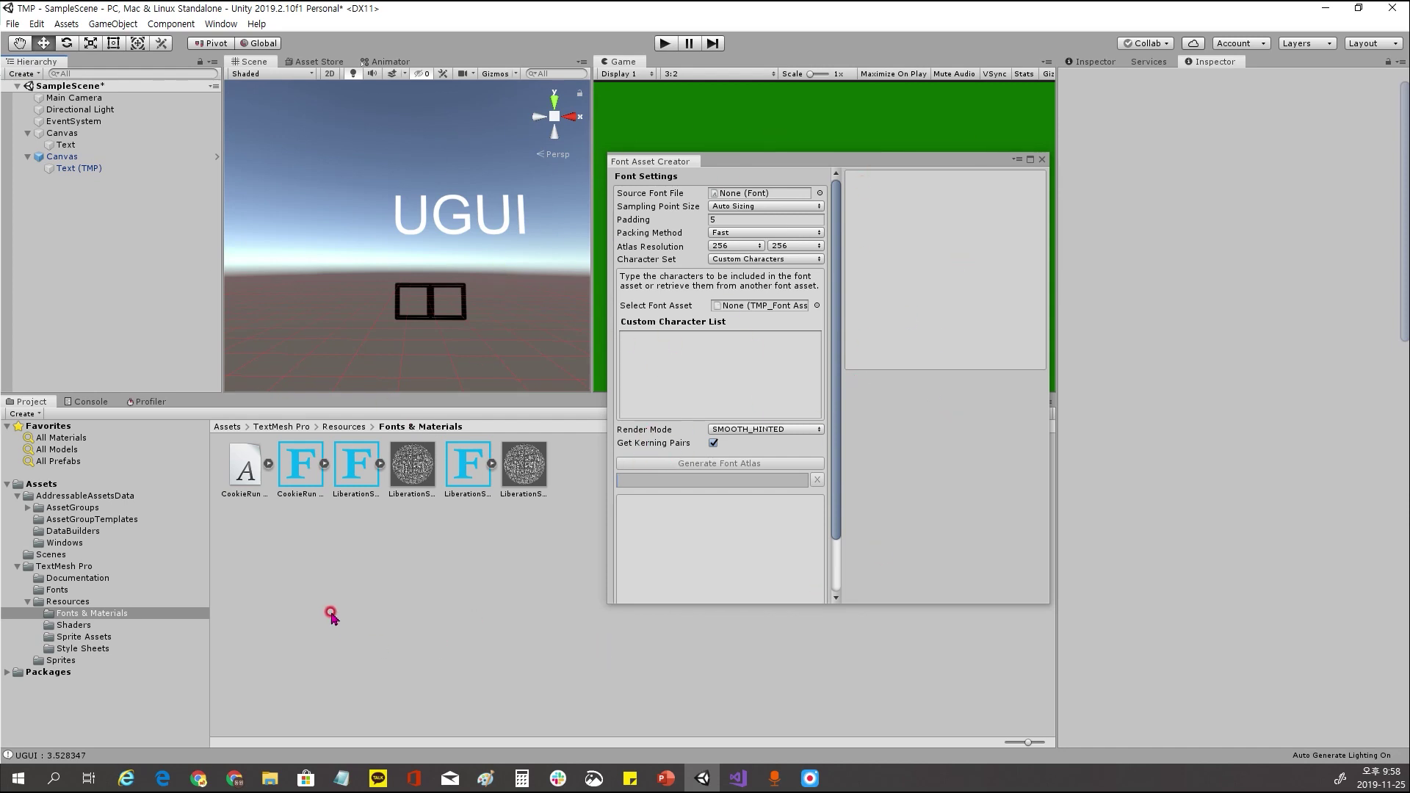
# Set CookieRun Black as the source font with custom characters 안녕
pyautogui.click(258, 475)
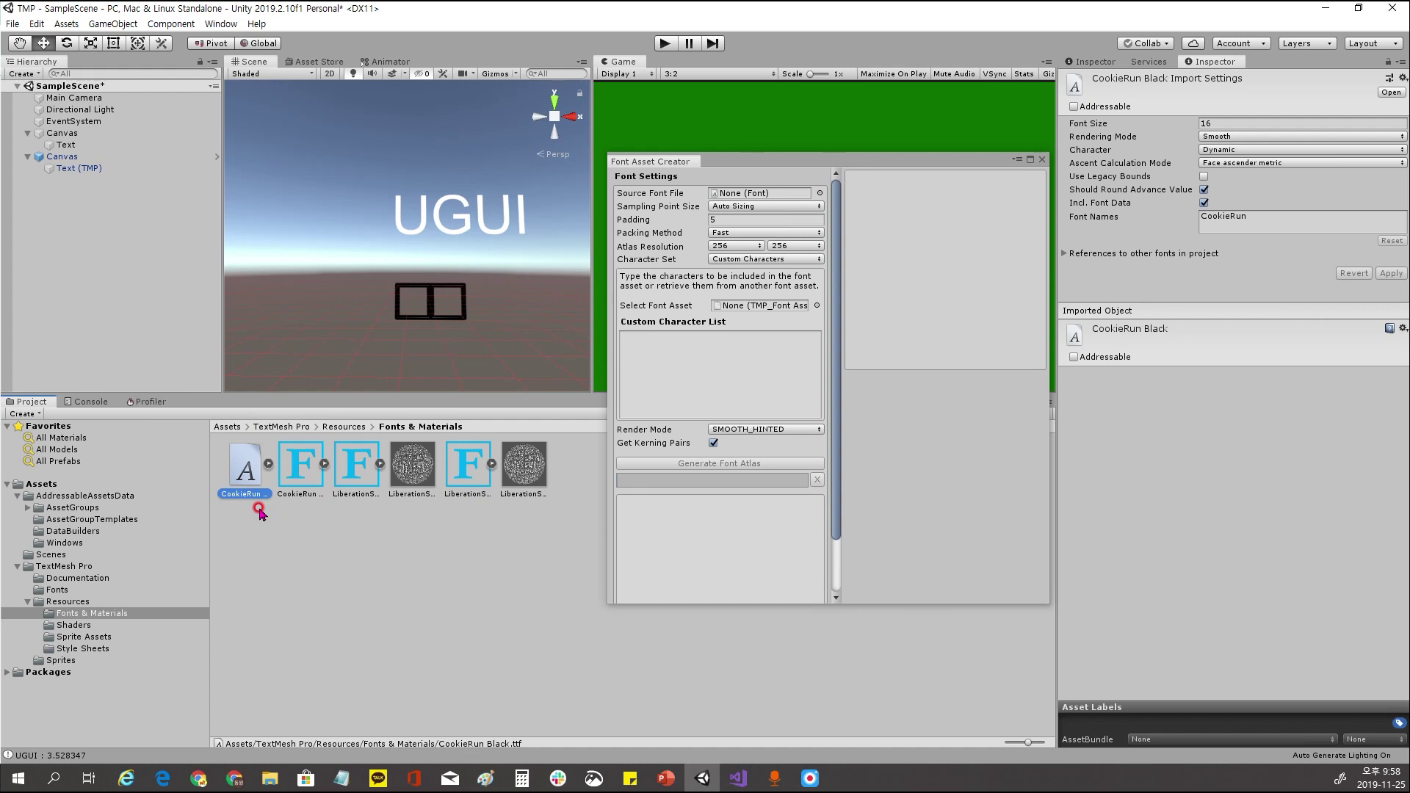
pyautogui.moveTo(250, 484)
pyautogui.mouseDown()
pyautogui.moveTo(801, 202)
pyautogui.moveTo(785, 198)
pyautogui.mouseUp()
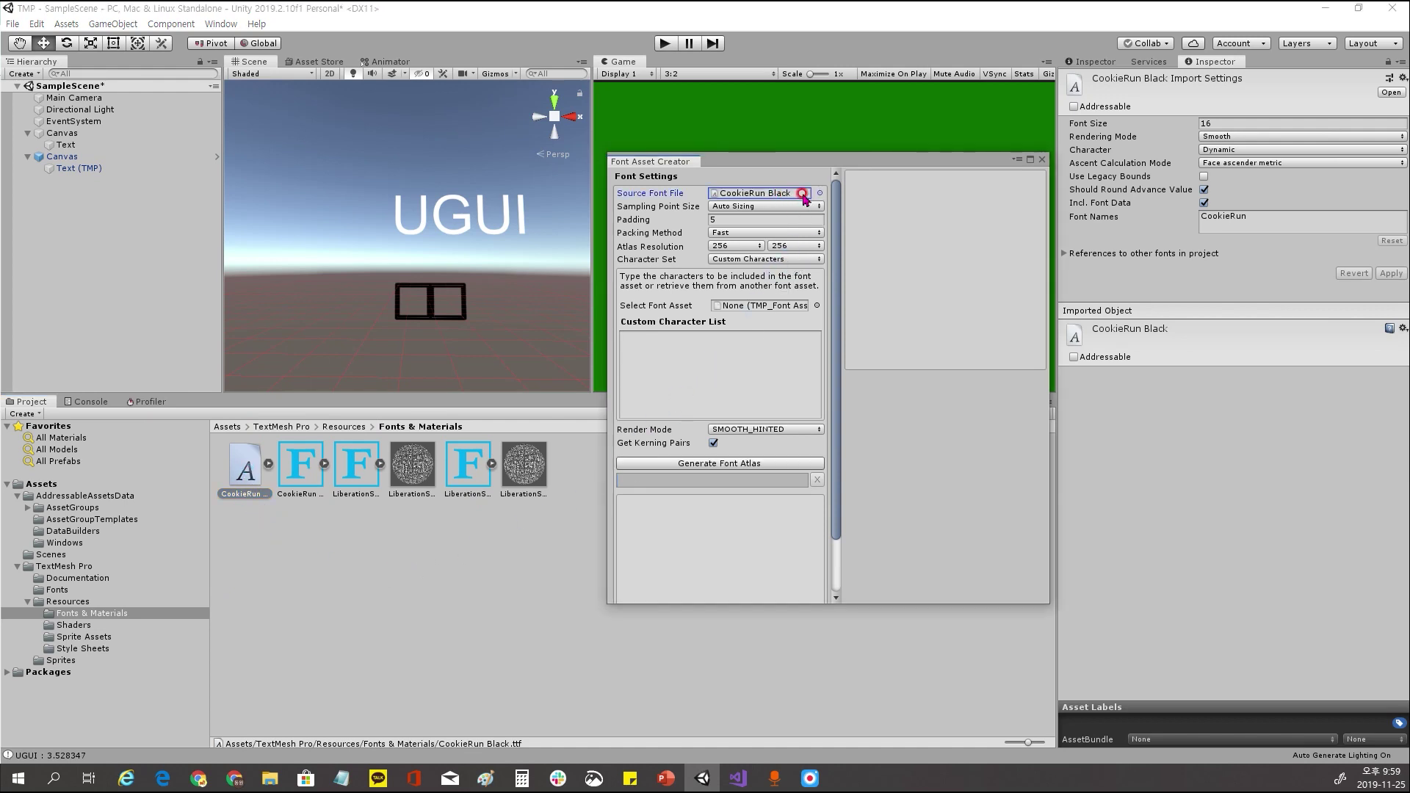
pyautogui.click(702, 334)
pyautogui.write('안녕')
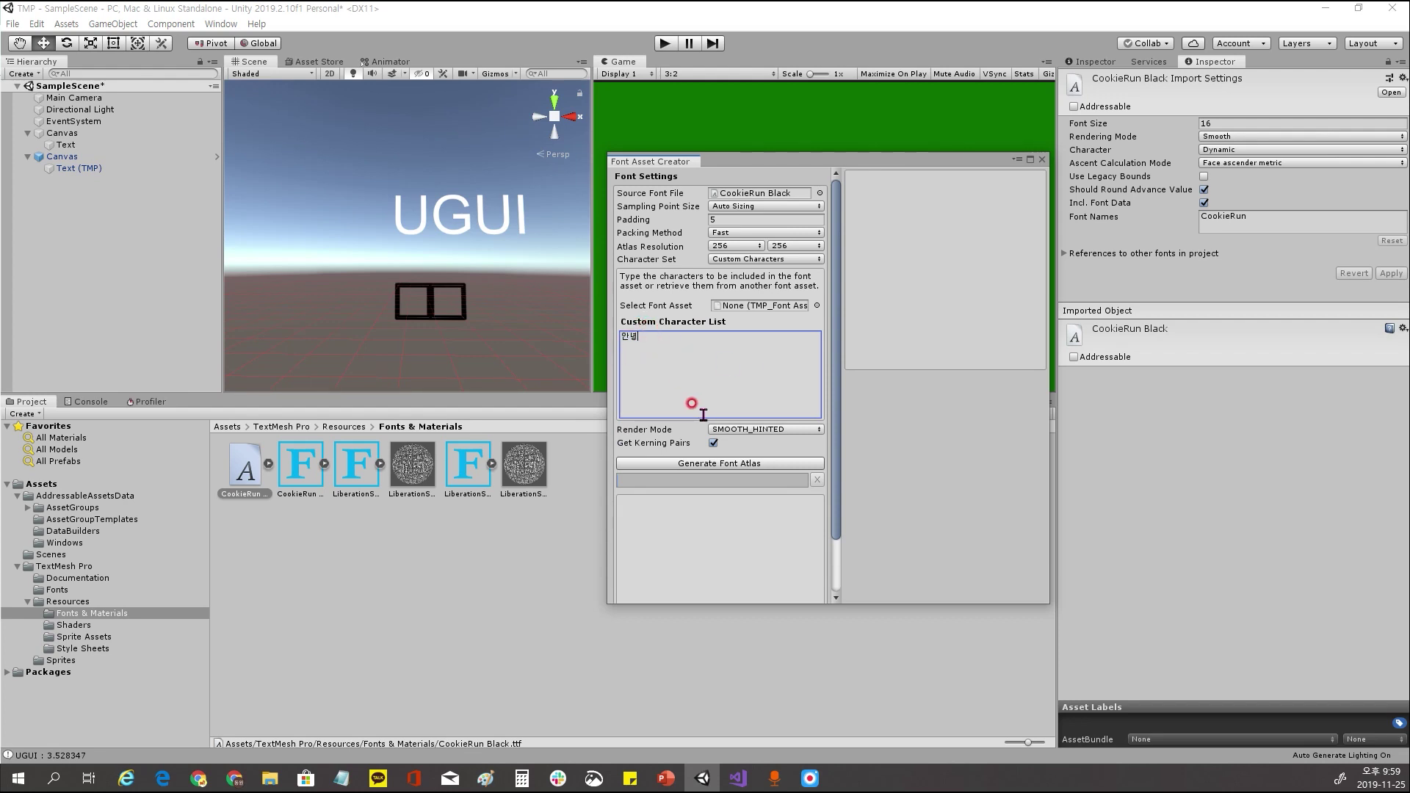
pyautogui.doubleClick(683, 375)
pyautogui.click(773, 250)
# Keep the atlas resolution at 256×256 and generate the font atlas
pyautogui.click(718, 250)
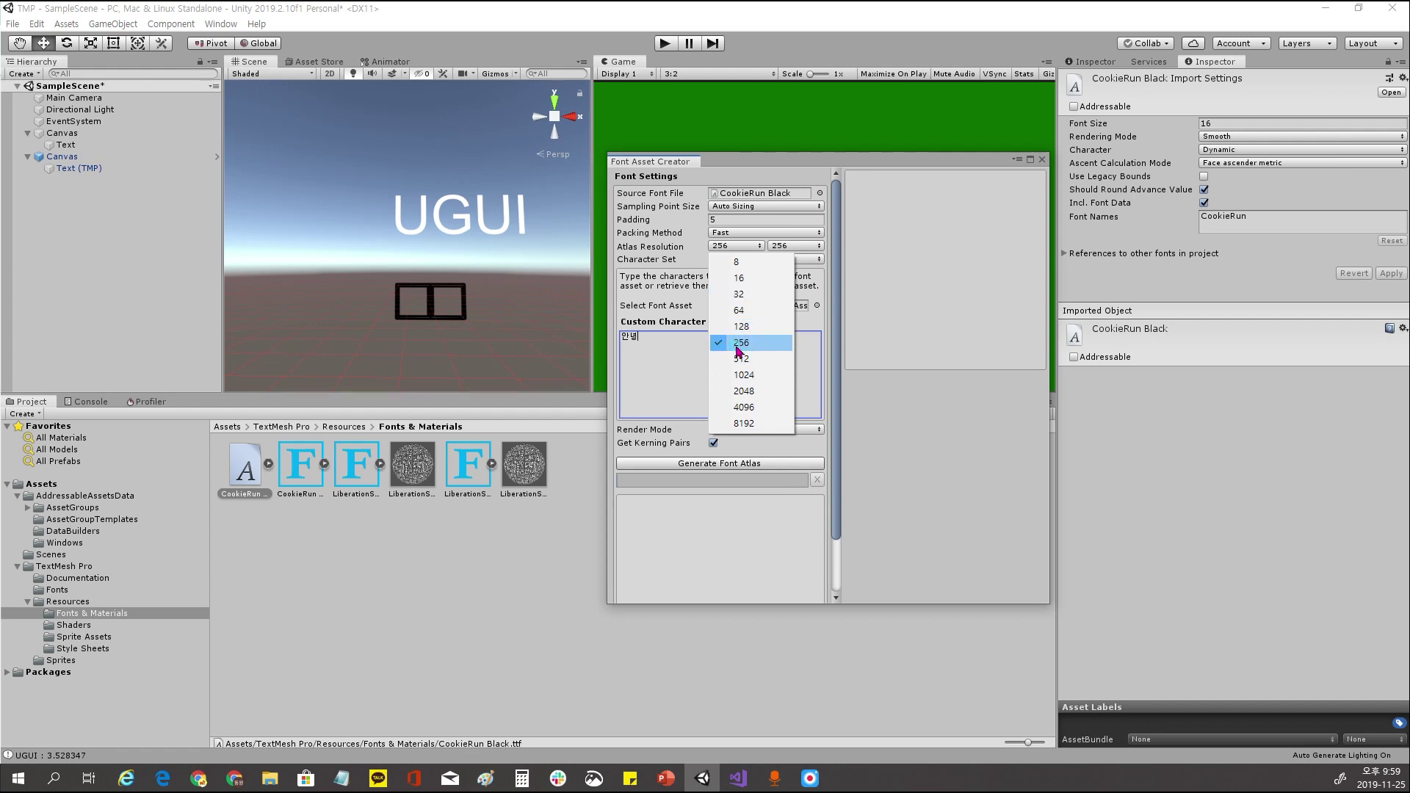
pyautogui.click(738, 345)
pyautogui.click(795, 245)
pyautogui.click(815, 342)
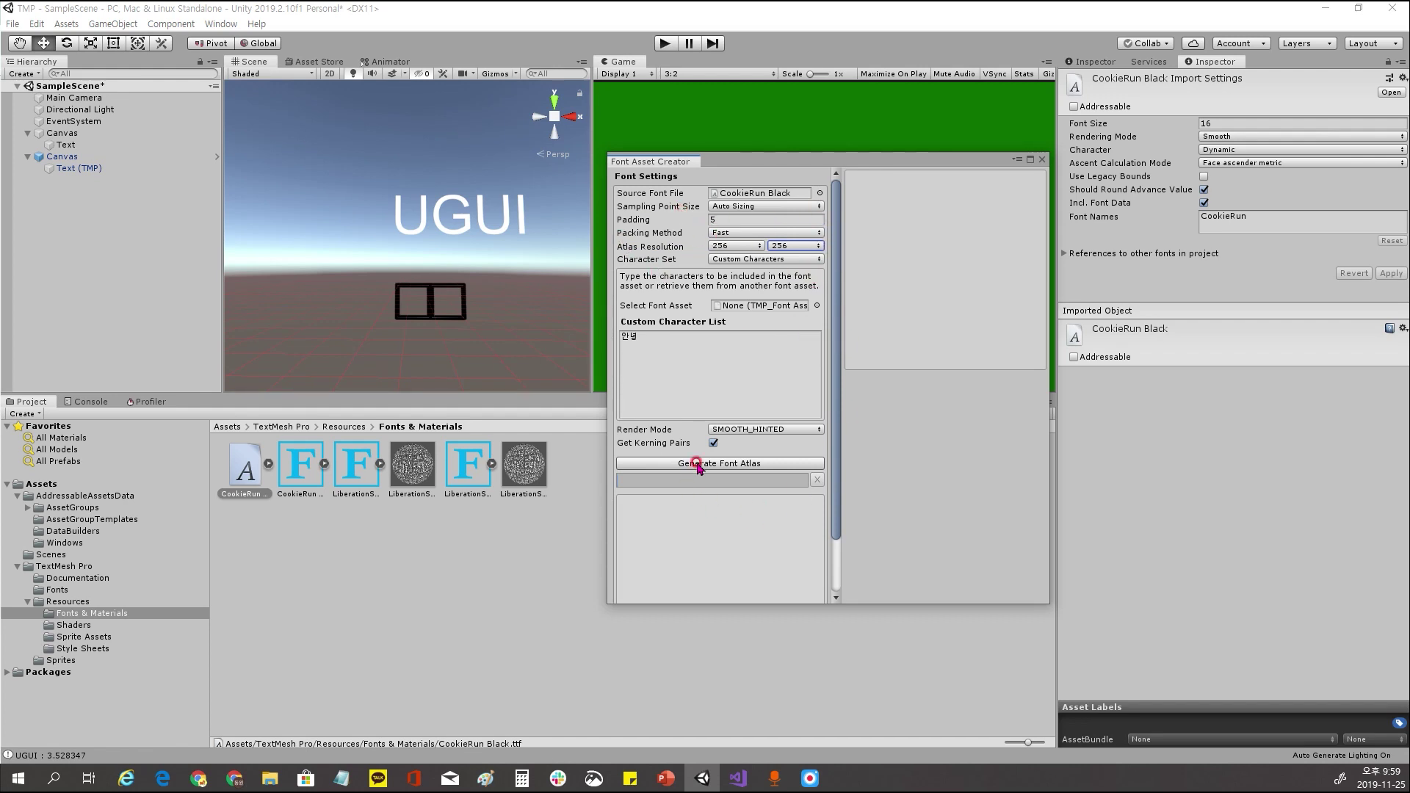
pyautogui.click(766, 463)
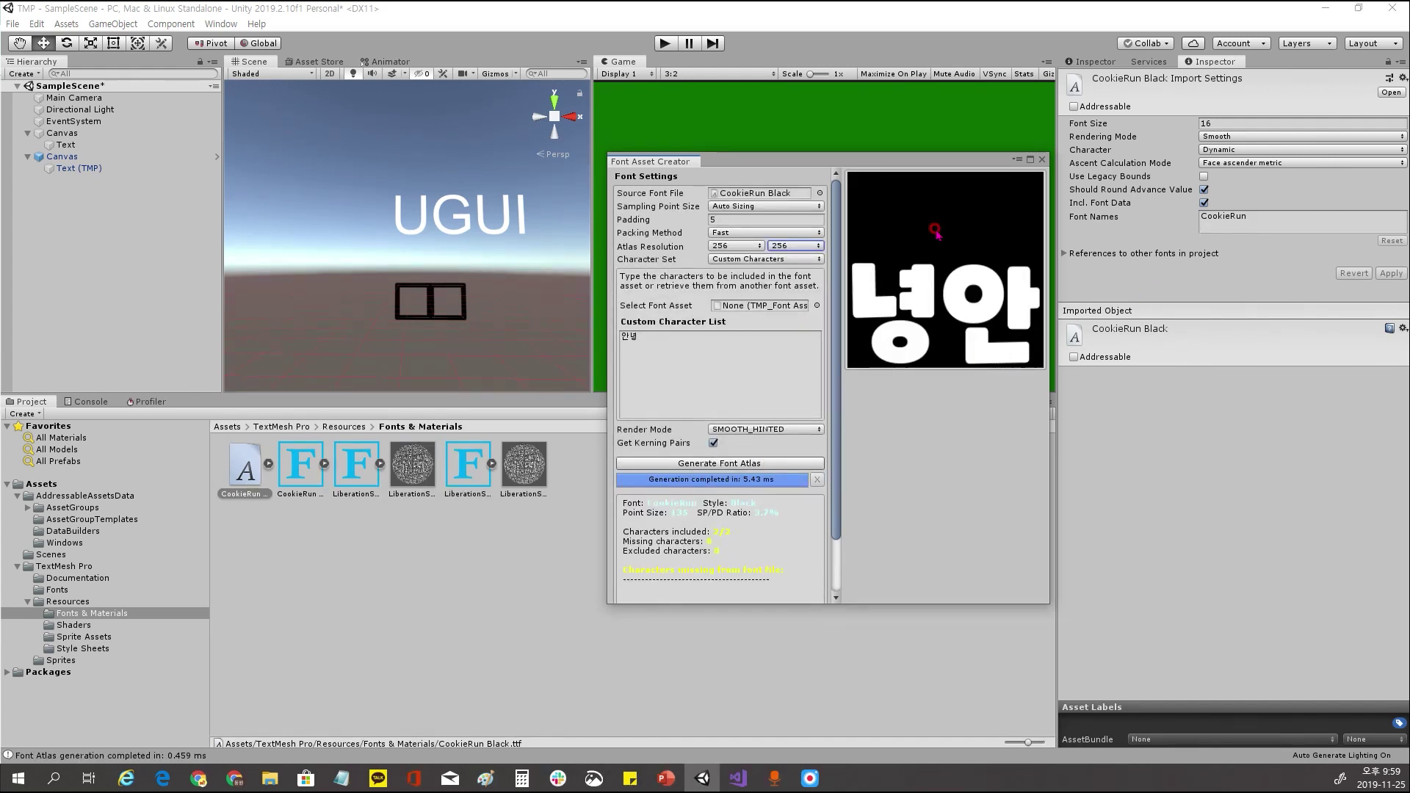
# Generate the atlas with custom sampling point sizes 30, then 15
pyautogui.moveTo(1043, 600); pyautogui.dragTo(929, 466)
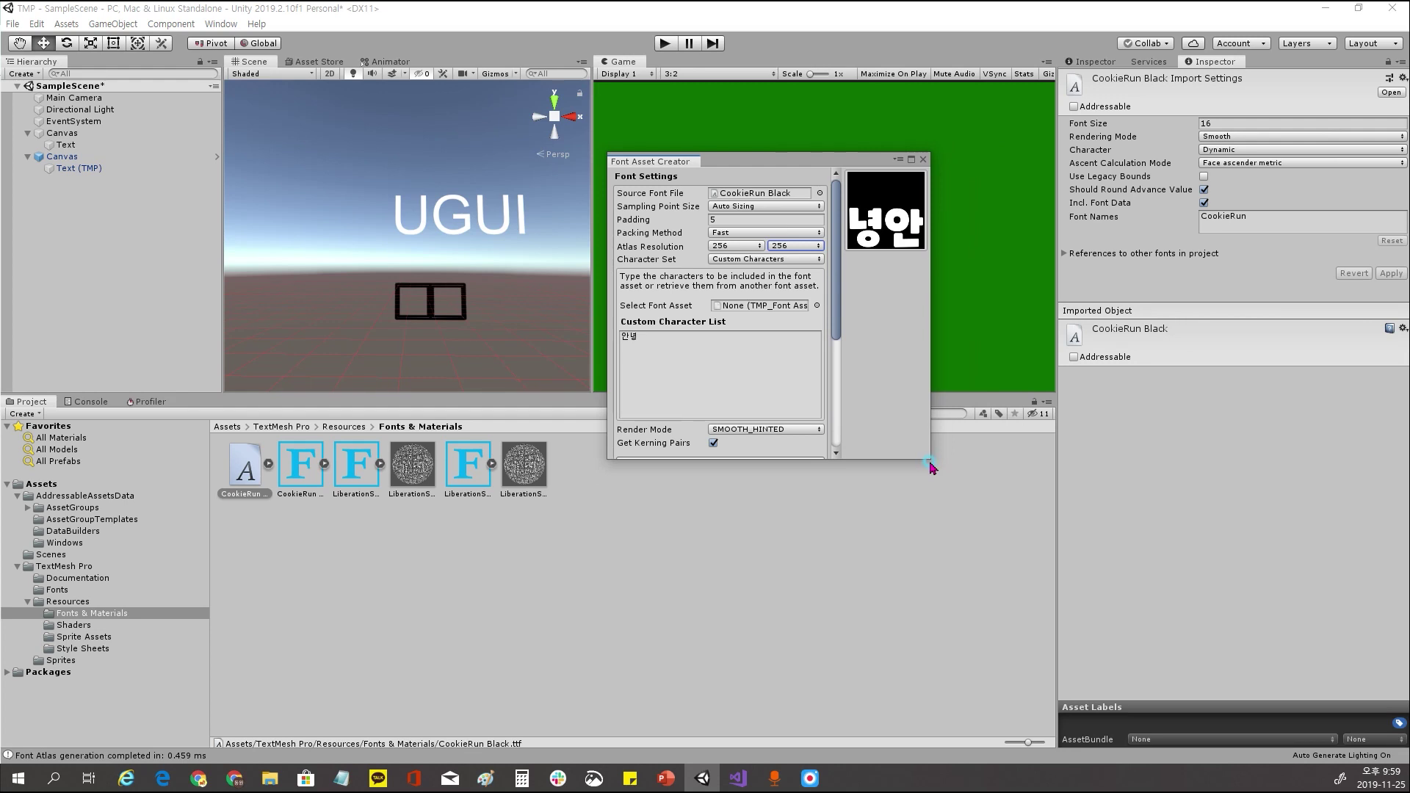
pyautogui.moveTo(922, 460); pyautogui.dragTo(1064, 615)
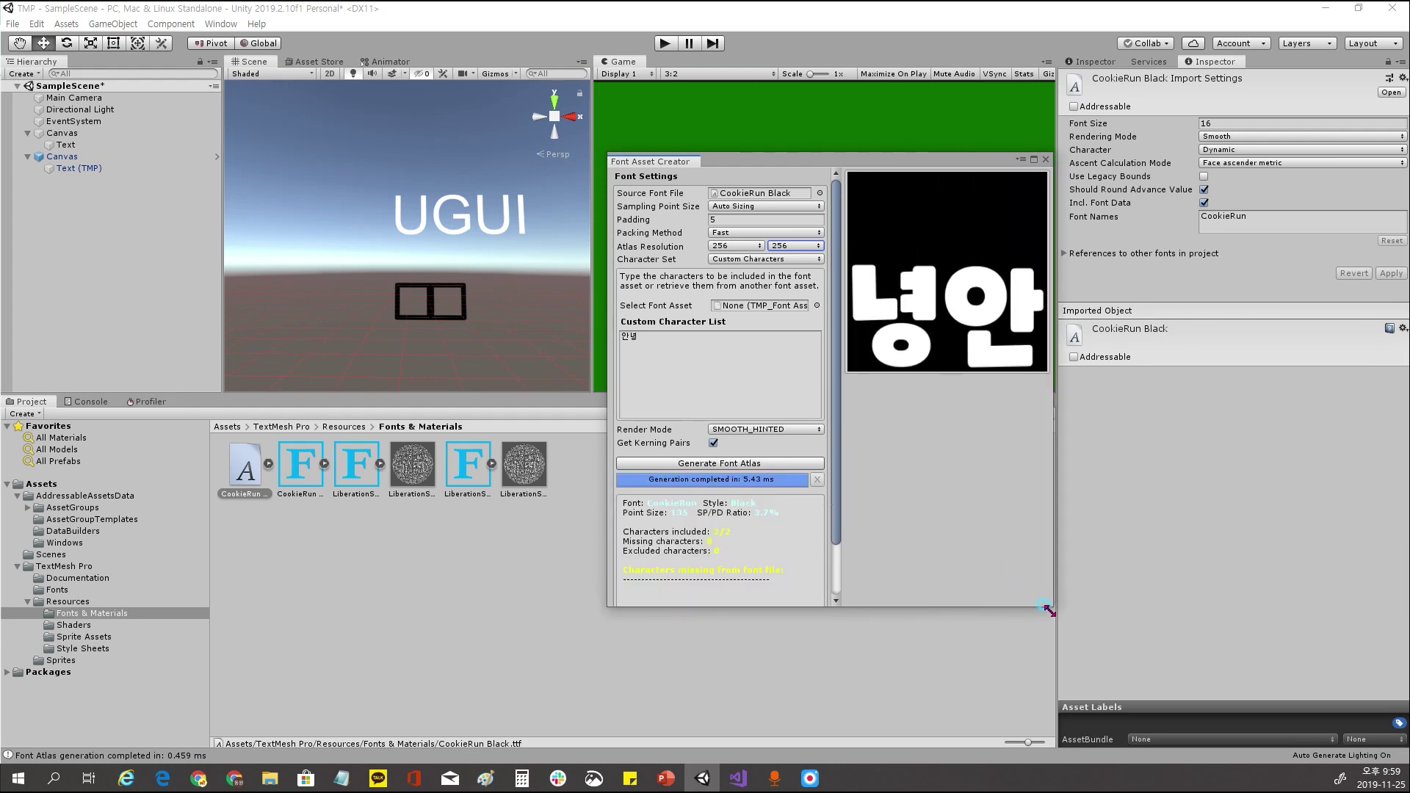
pyautogui.click(752, 206)
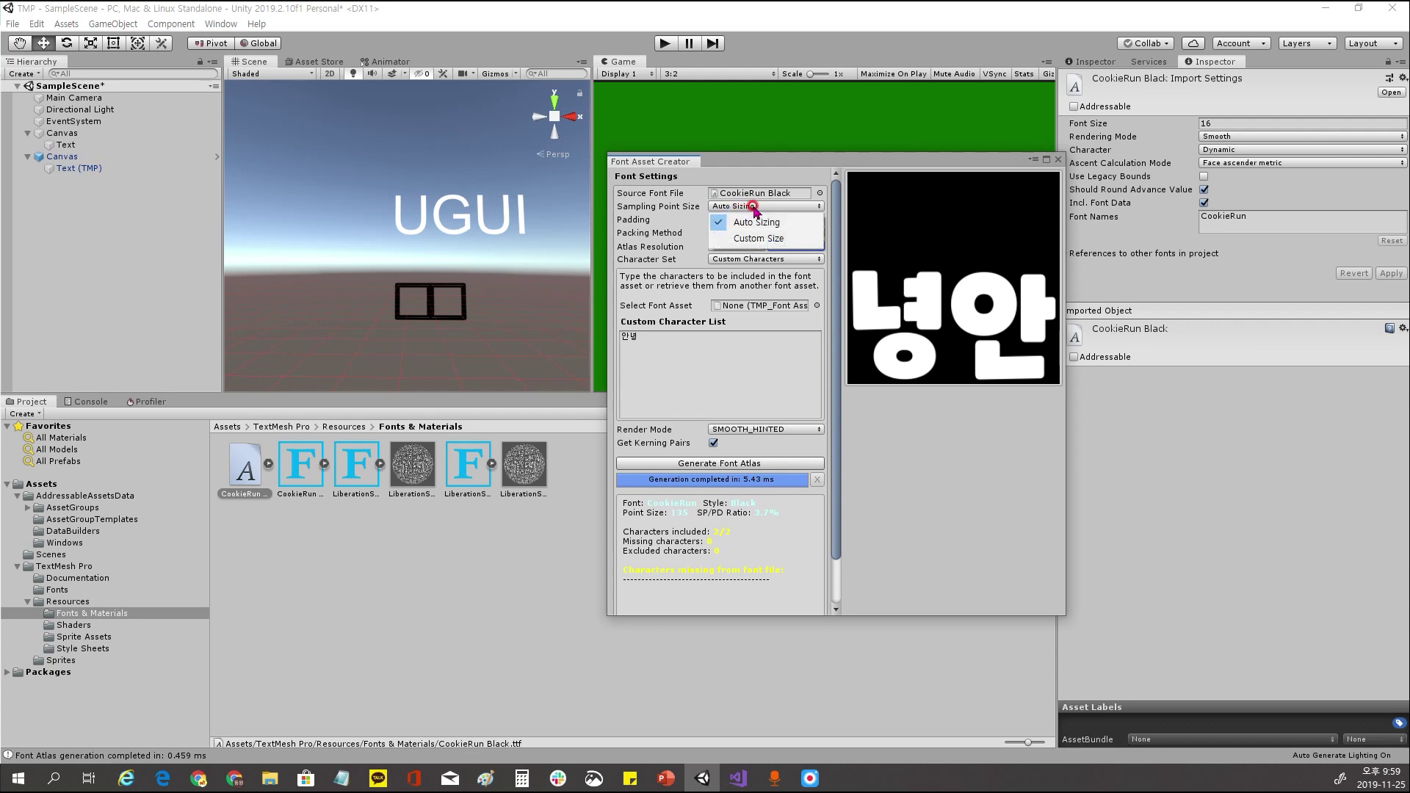
pyautogui.click(758, 236)
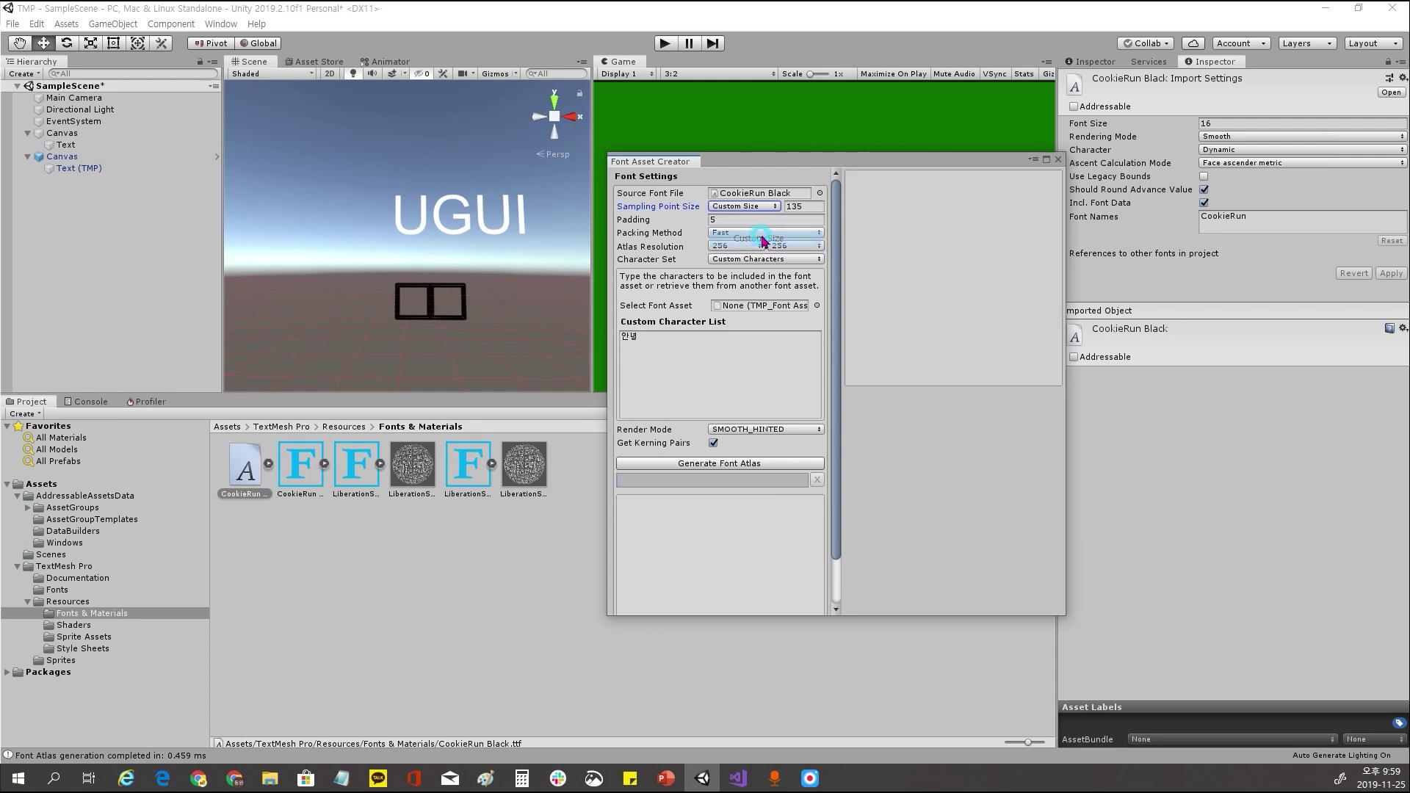
pyautogui.click(811, 207)
pyautogui.write('30')
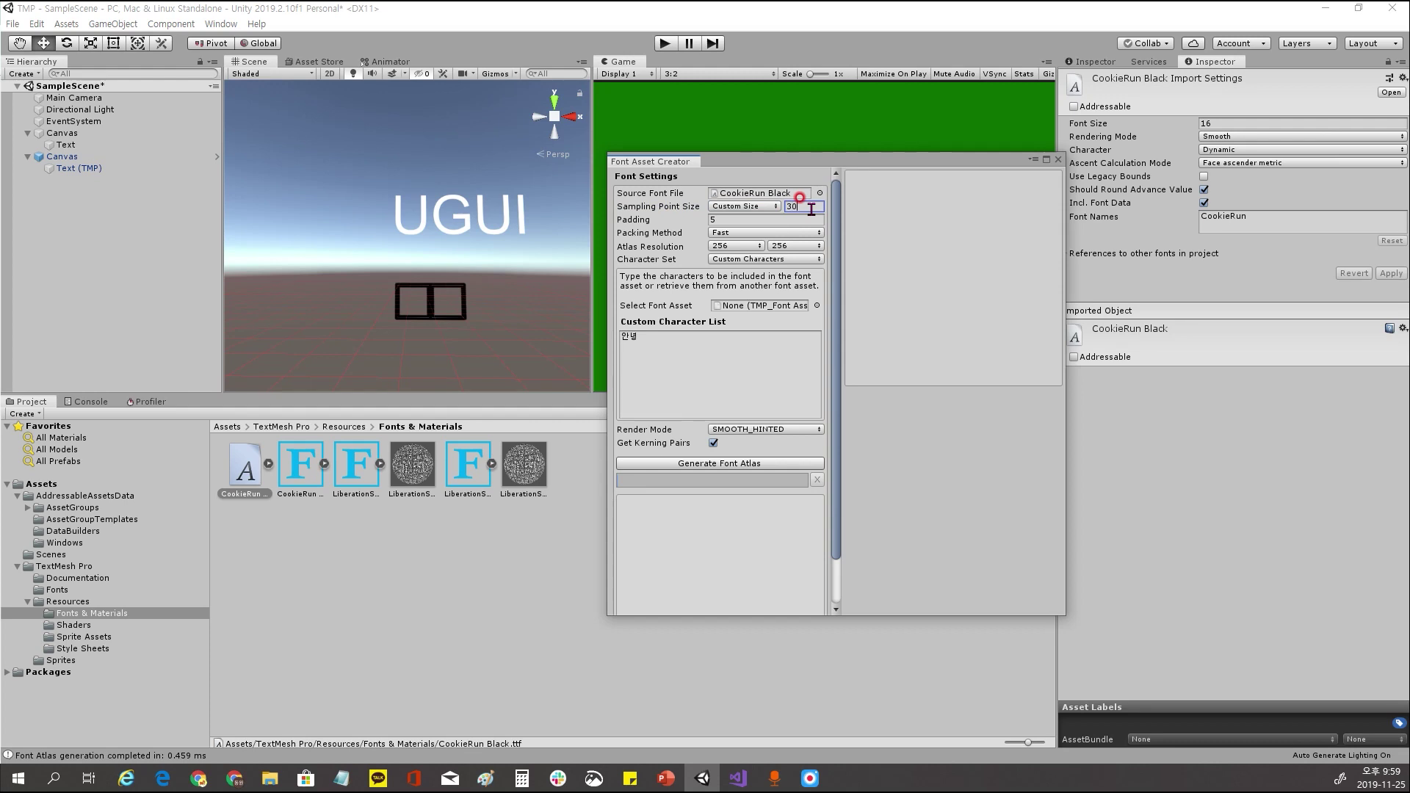
pyautogui.click(750, 464)
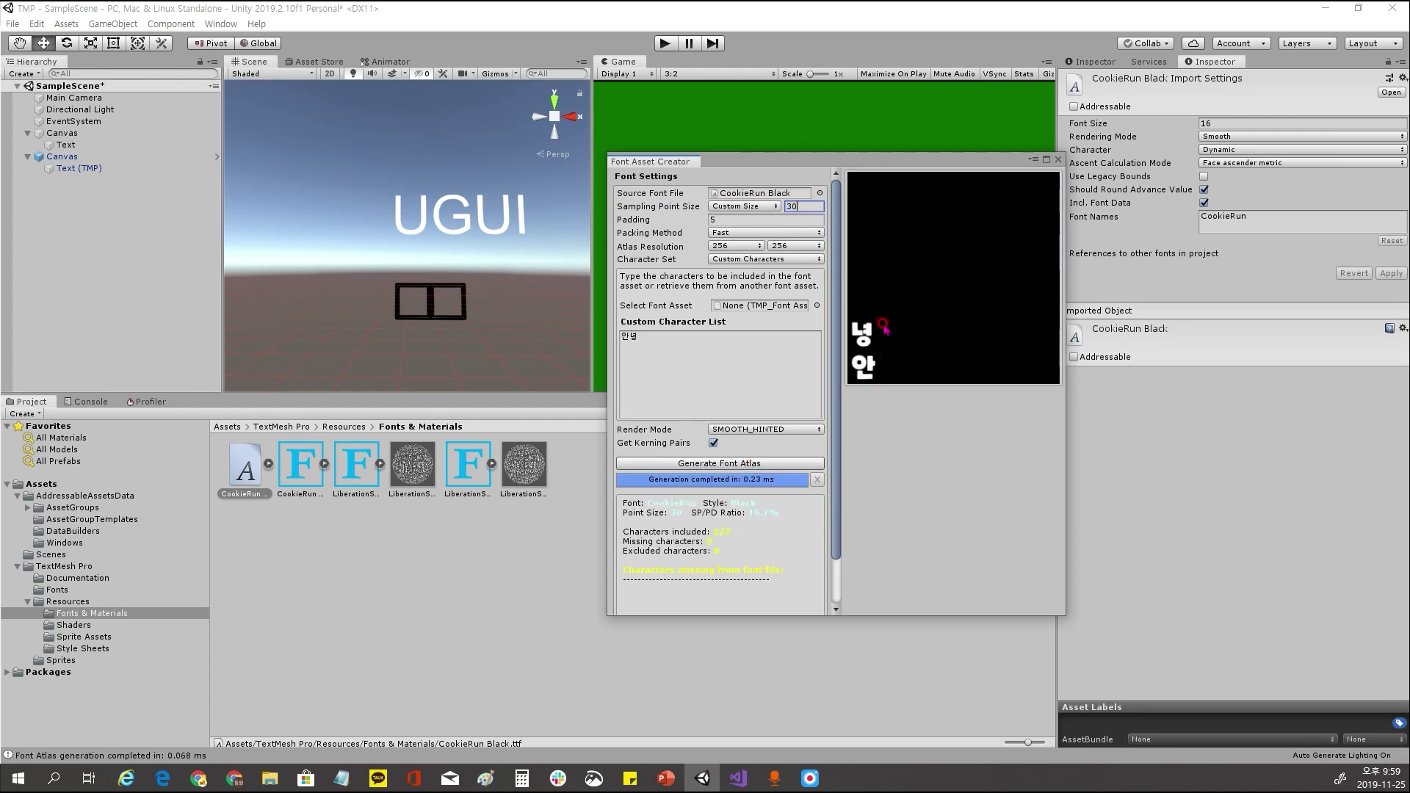
pyautogui.click(796, 208)
pyautogui.write('15')
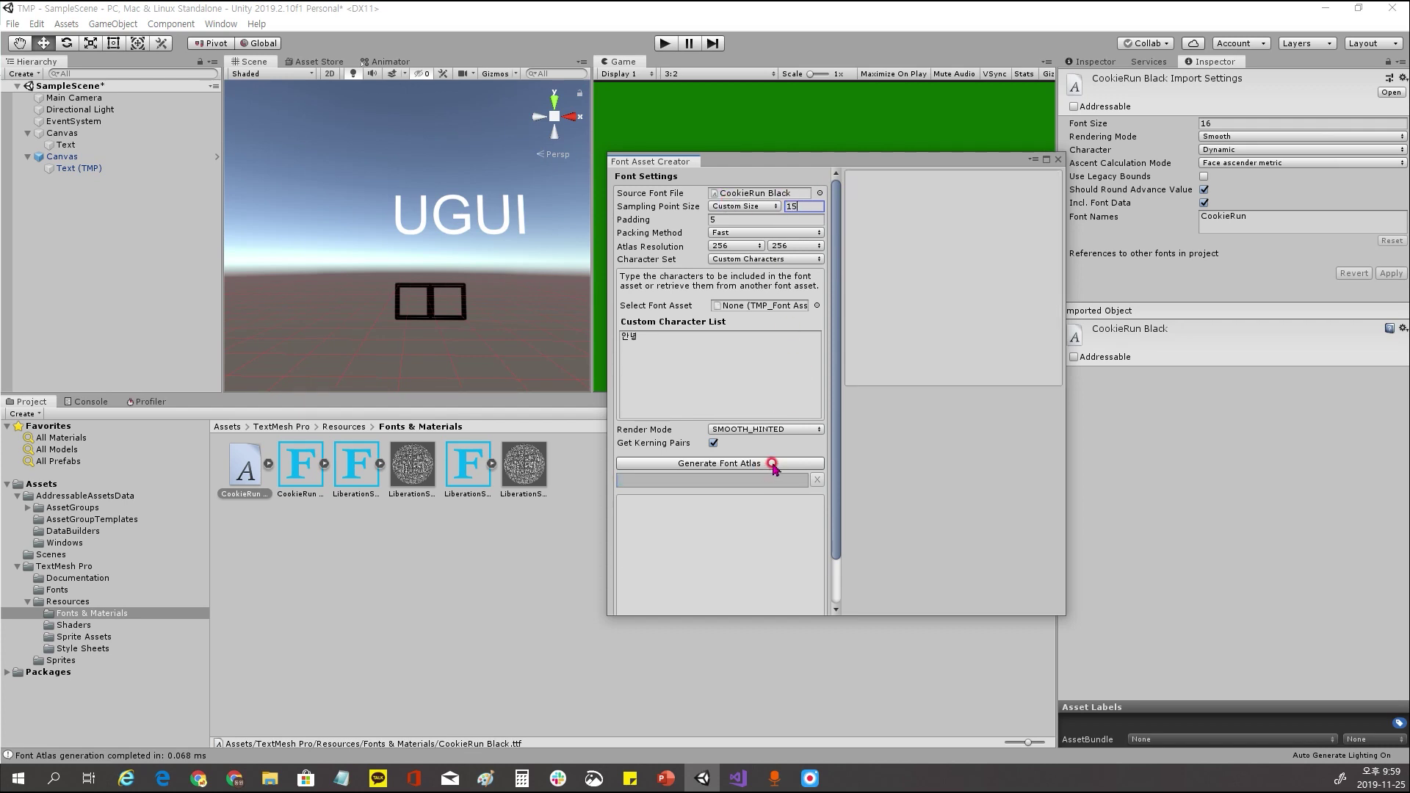
pyautogui.click(771, 464)
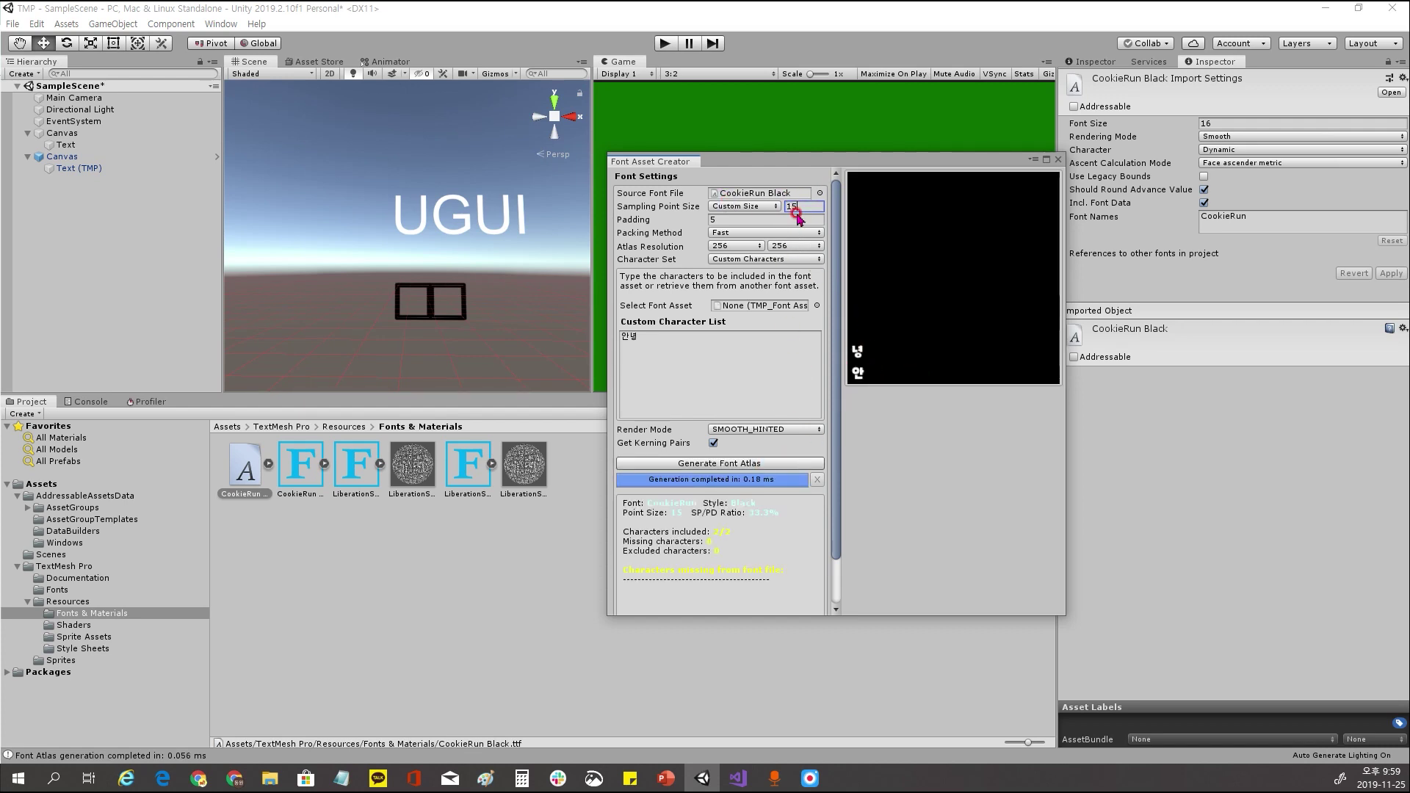
# Regenerate the atlas with Auto Sizing, keeping SMOOTH_HINTED render mode
pyautogui.click(745, 207)
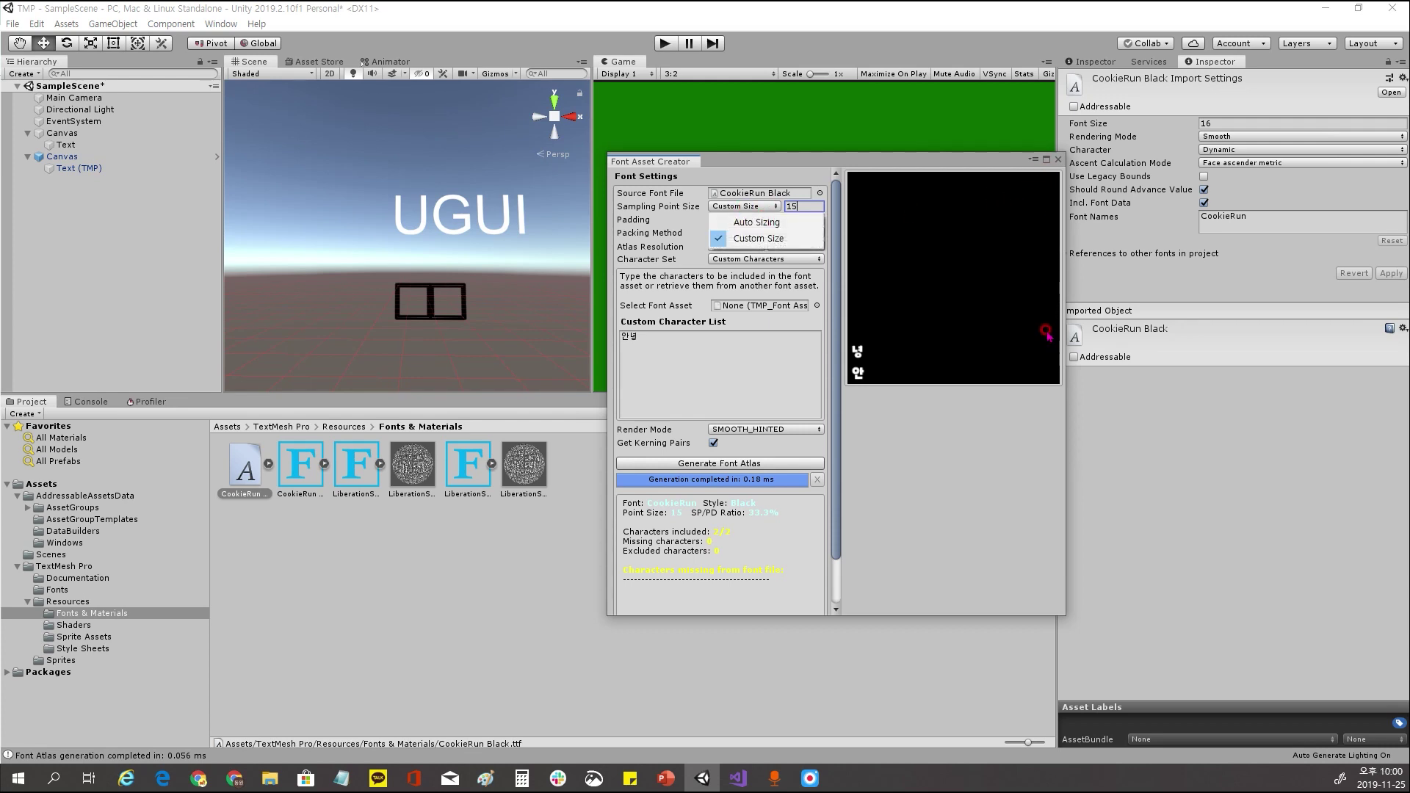
pyautogui.click(750, 223)
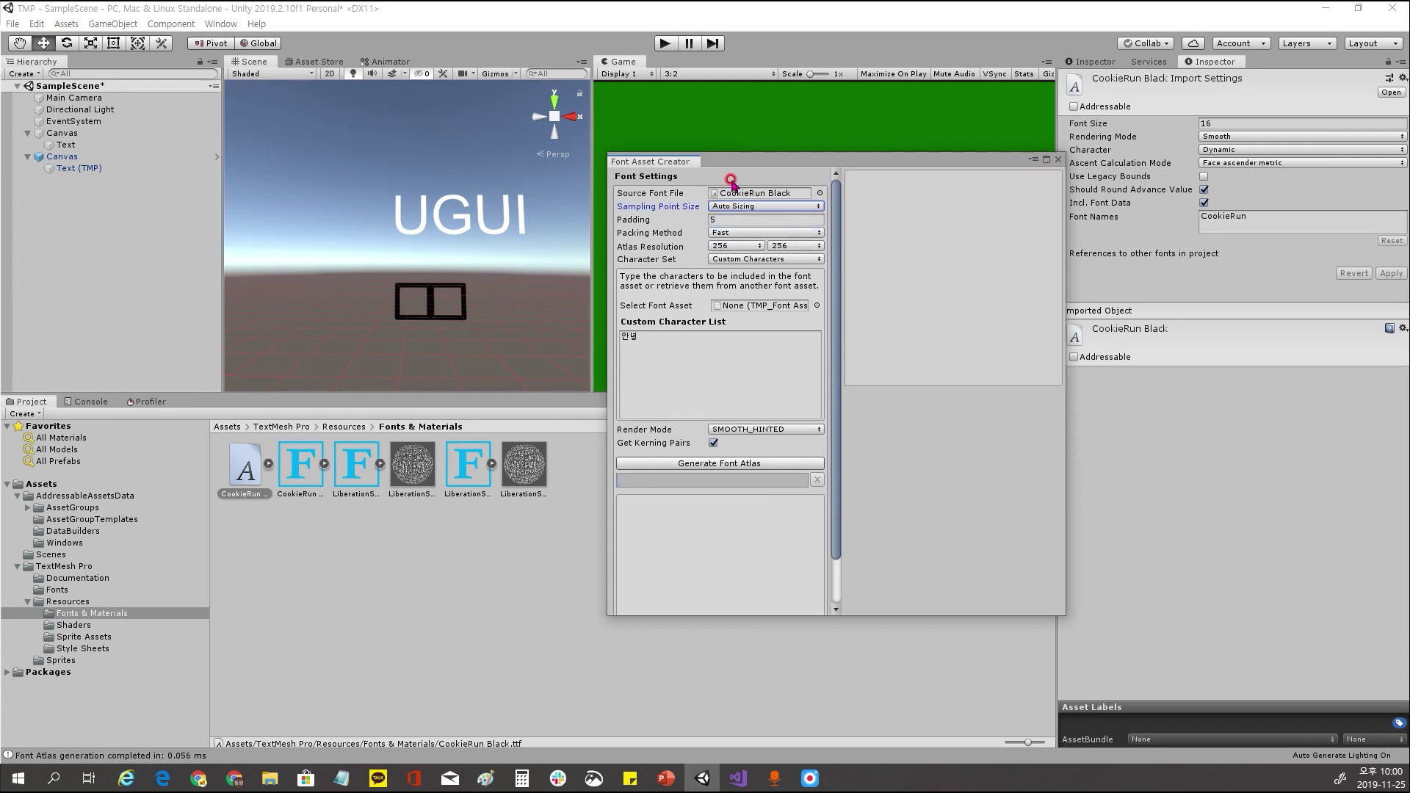
pyautogui.click(748, 466)
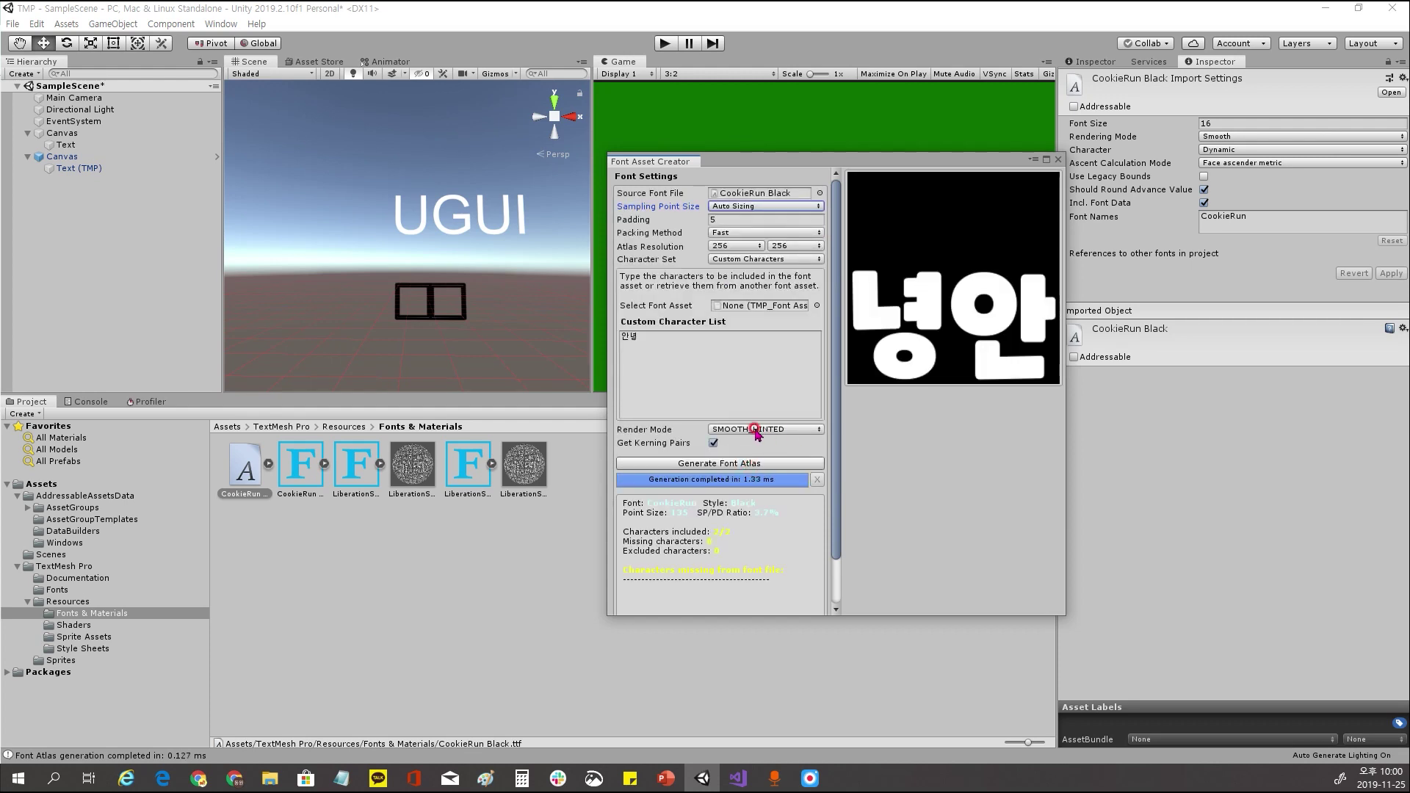
pyautogui.click(754, 430)
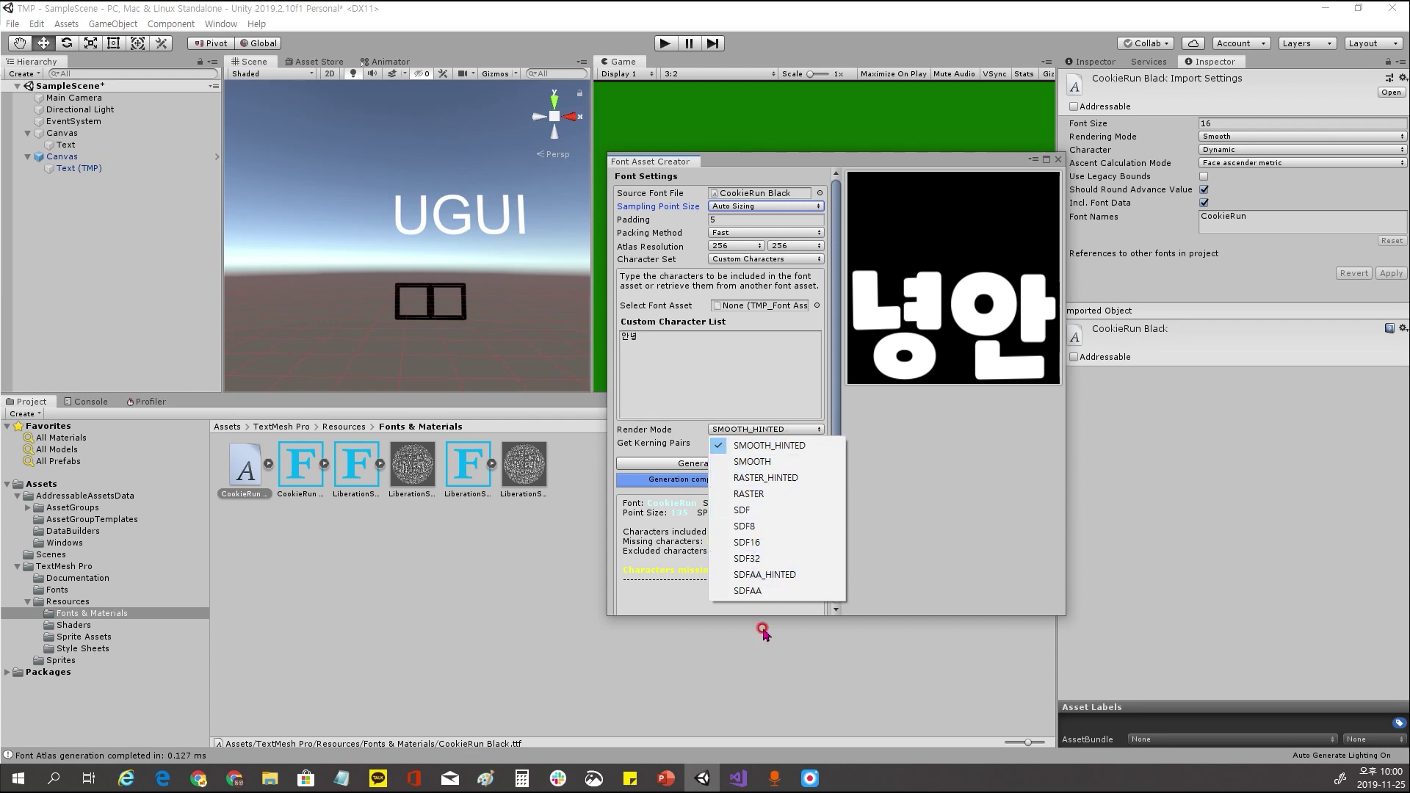
pyautogui.click(771, 445)
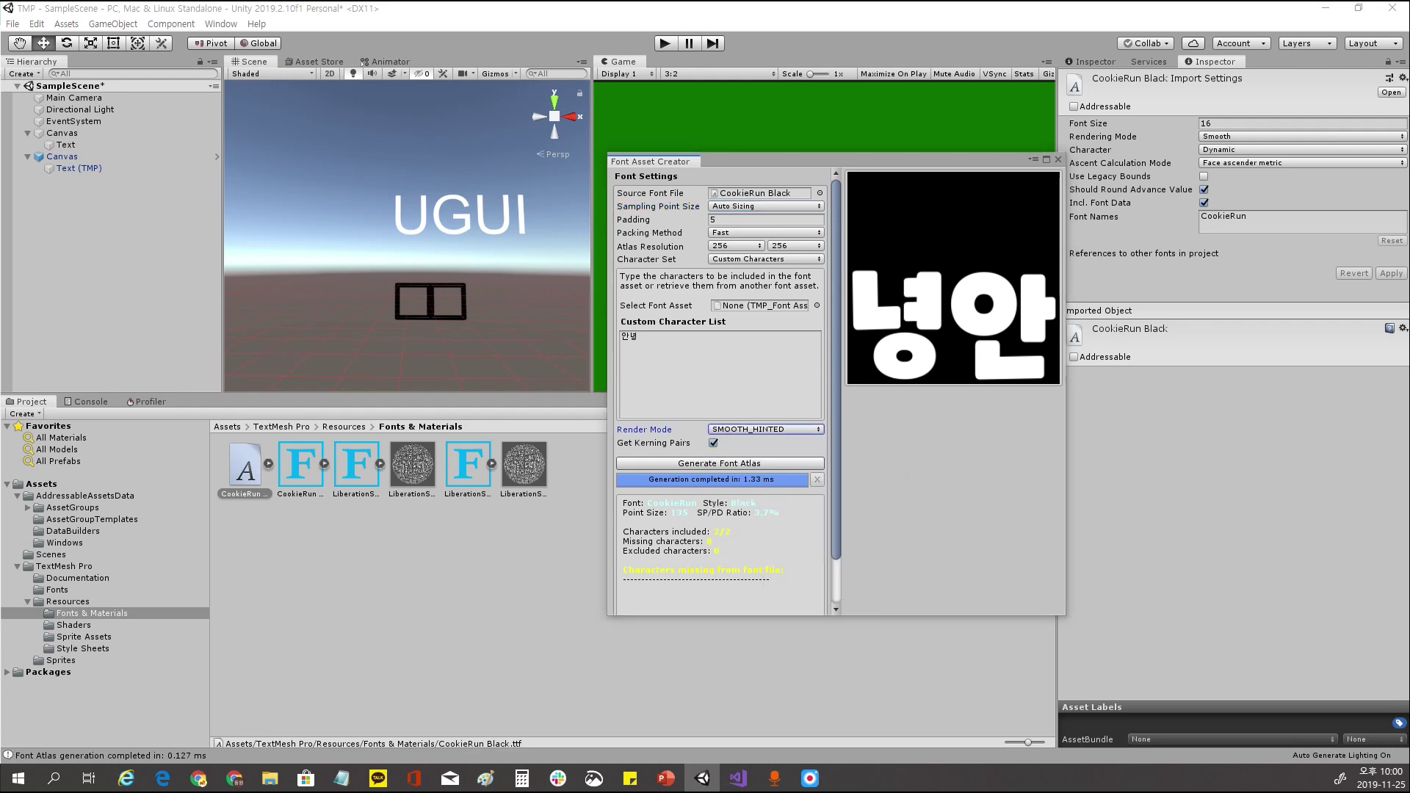
pyautogui.hotkey('alt', 'Tab')
pyautogui.scroll(10, 1134, 572)
pyautogui.scroll(-6, 1145, 580)
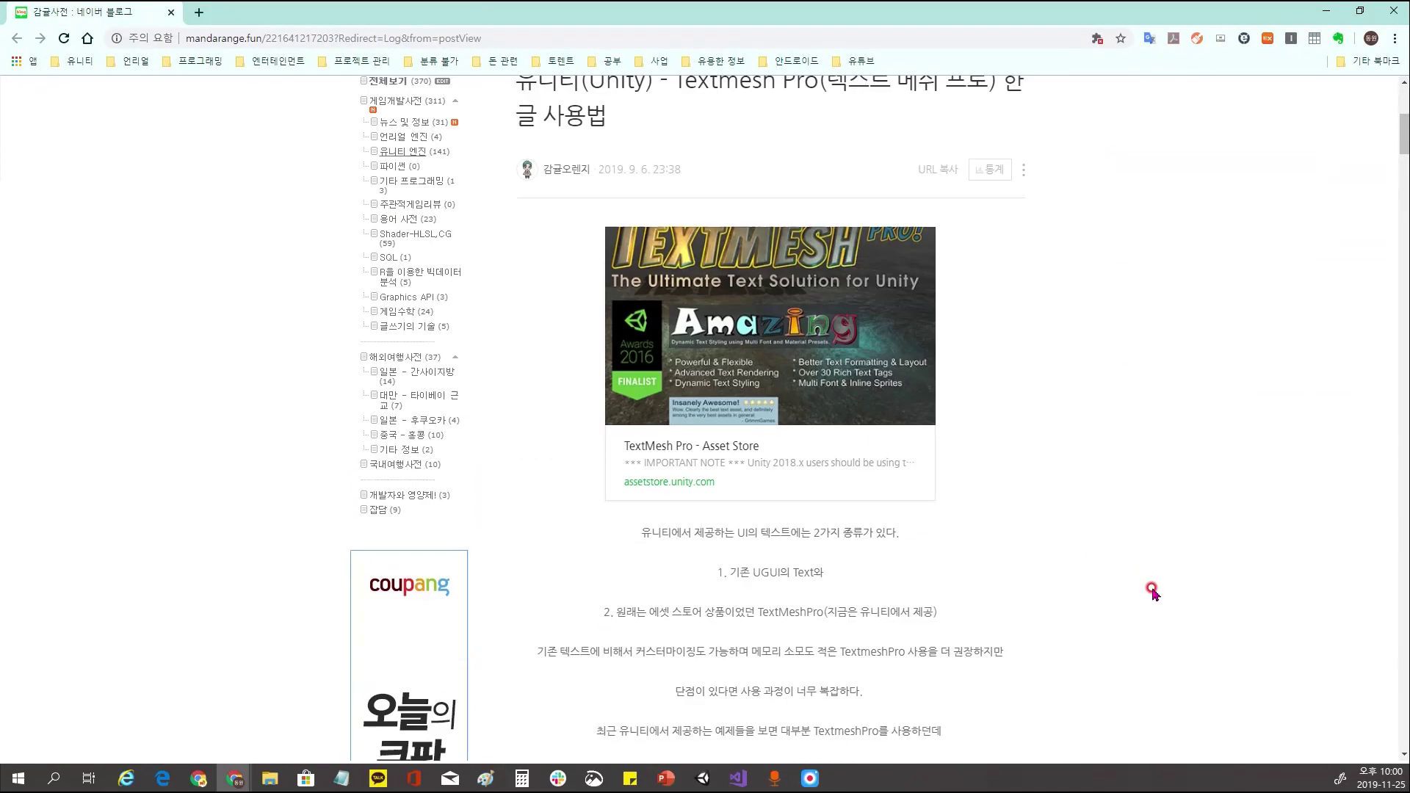
pyautogui.scroll(5, 1152, 588)
pyautogui.scroll(-5, 1130, 590)
pyautogui.scroll(-2, 1102, 592)
pyautogui.scroll(5, 881, 440)
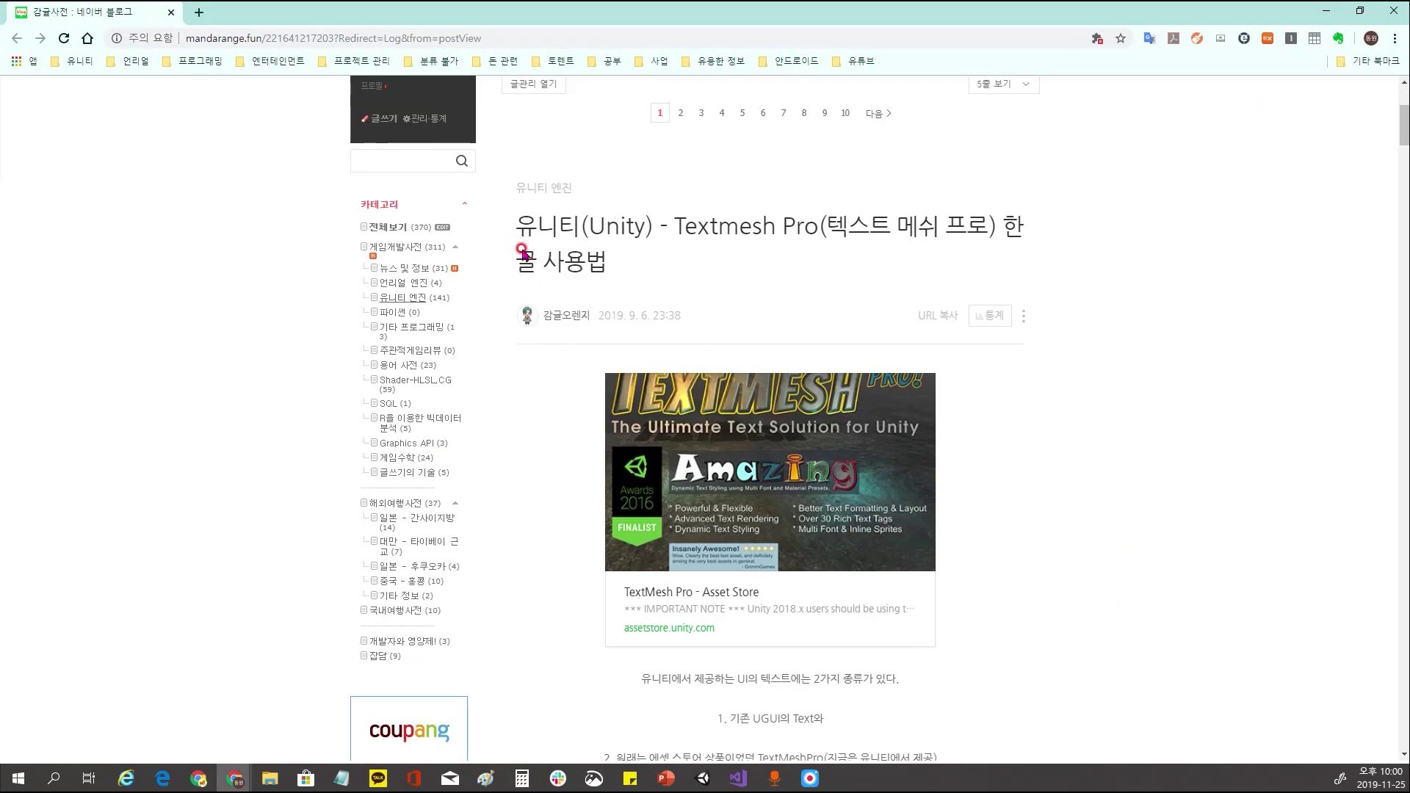
pyautogui.tripleClick(620, 273)
pyautogui.click(620, 274)
pyautogui.scroll(-5, 595, 302)
pyautogui.scroll(-5, 672, 358)
pyautogui.scroll(-5, 1048, 230)
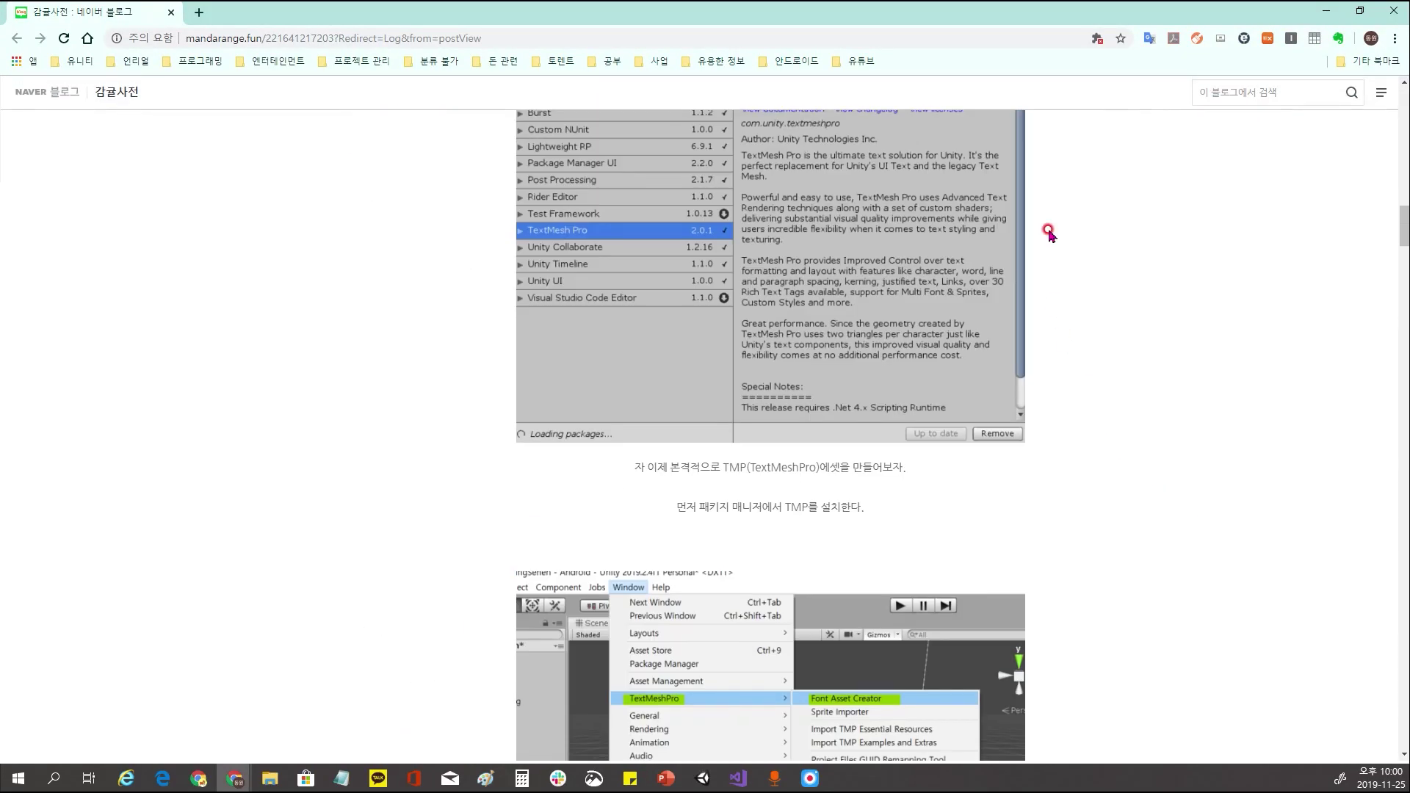
pyautogui.scroll(-5, 1073, 230)
pyautogui.scroll(-5, 1108, 173)
pyautogui.scroll(-5, 1163, 459)
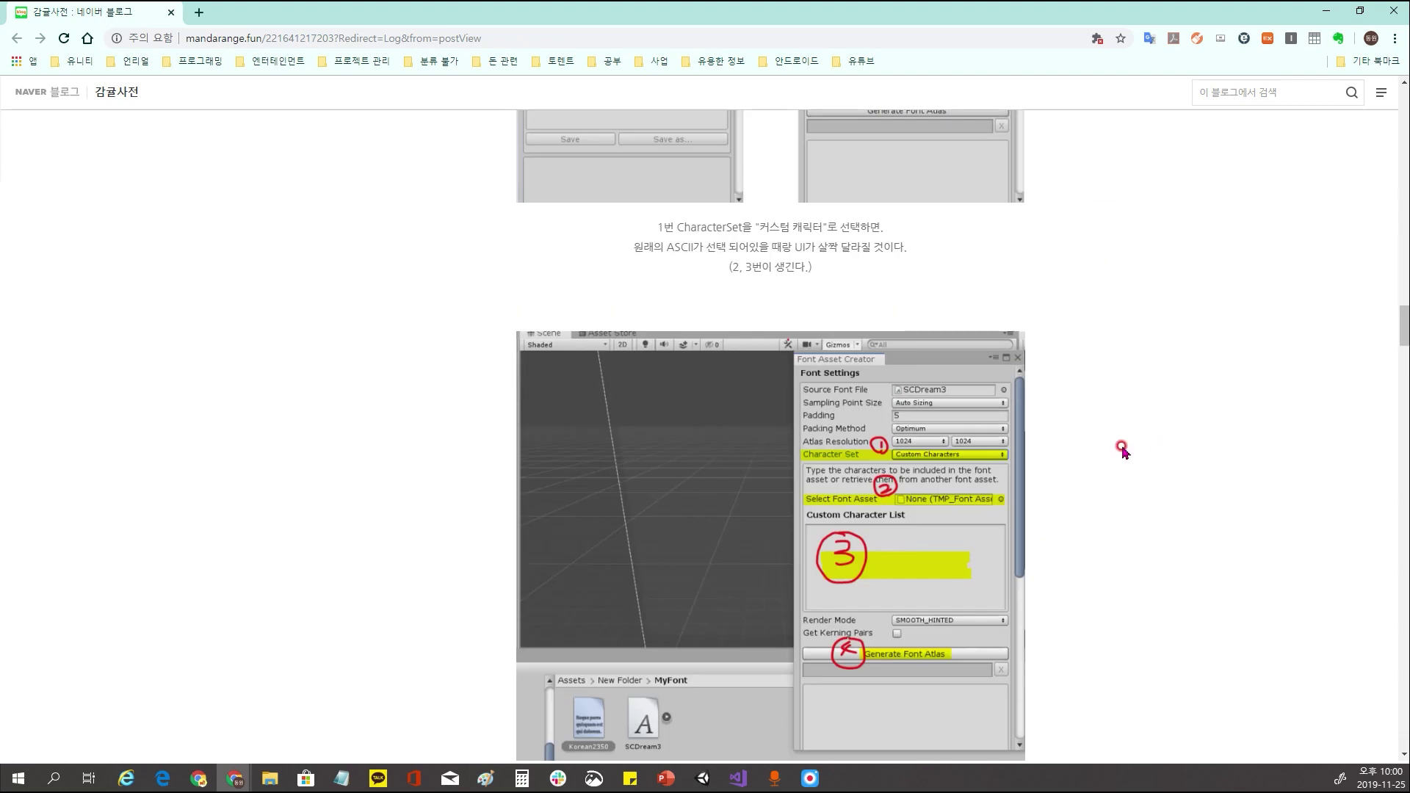
pyautogui.scroll(-5, 1108, 474)
pyautogui.scroll(-7, 1050, 470)
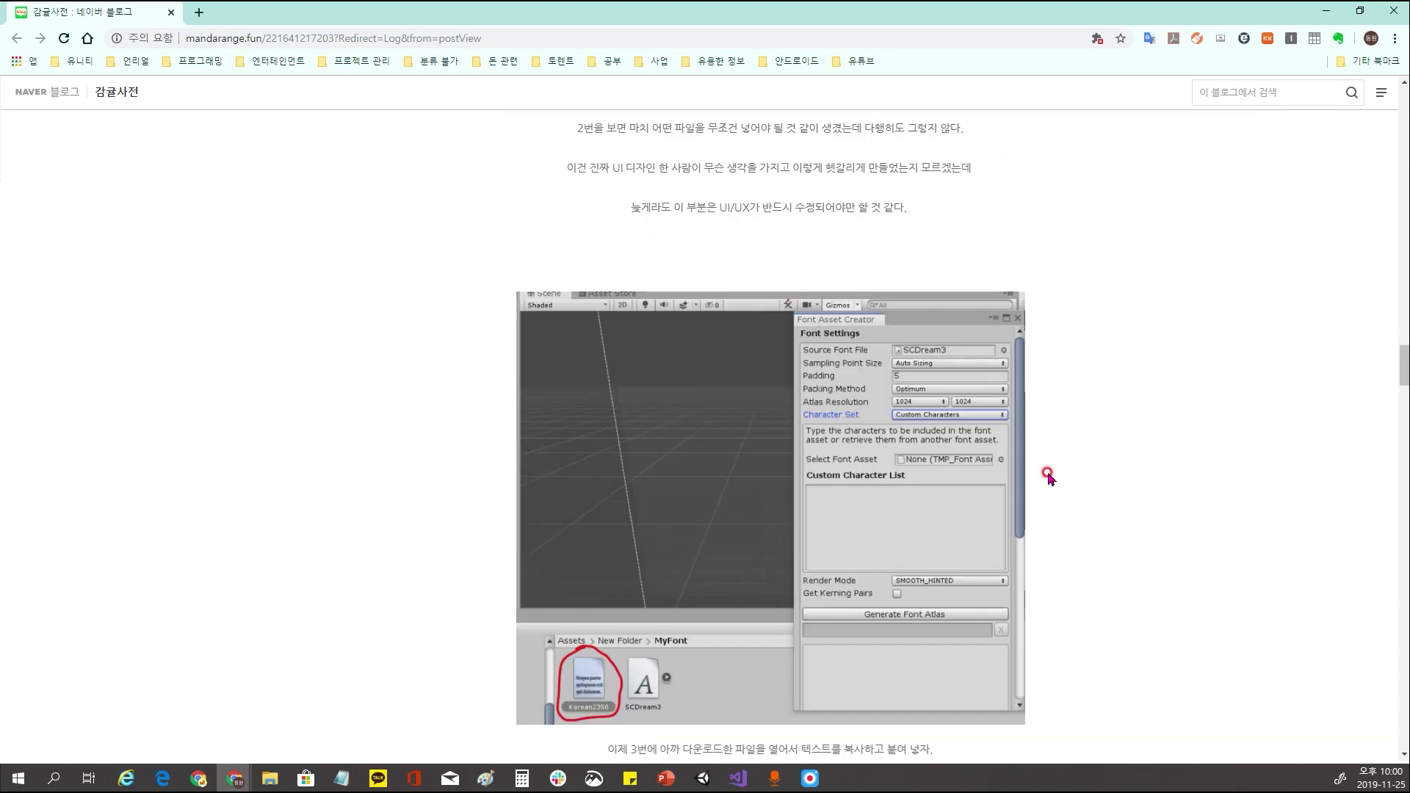
pyautogui.scroll(-3, 1094, 522)
pyautogui.scroll(-3, 1101, 518)
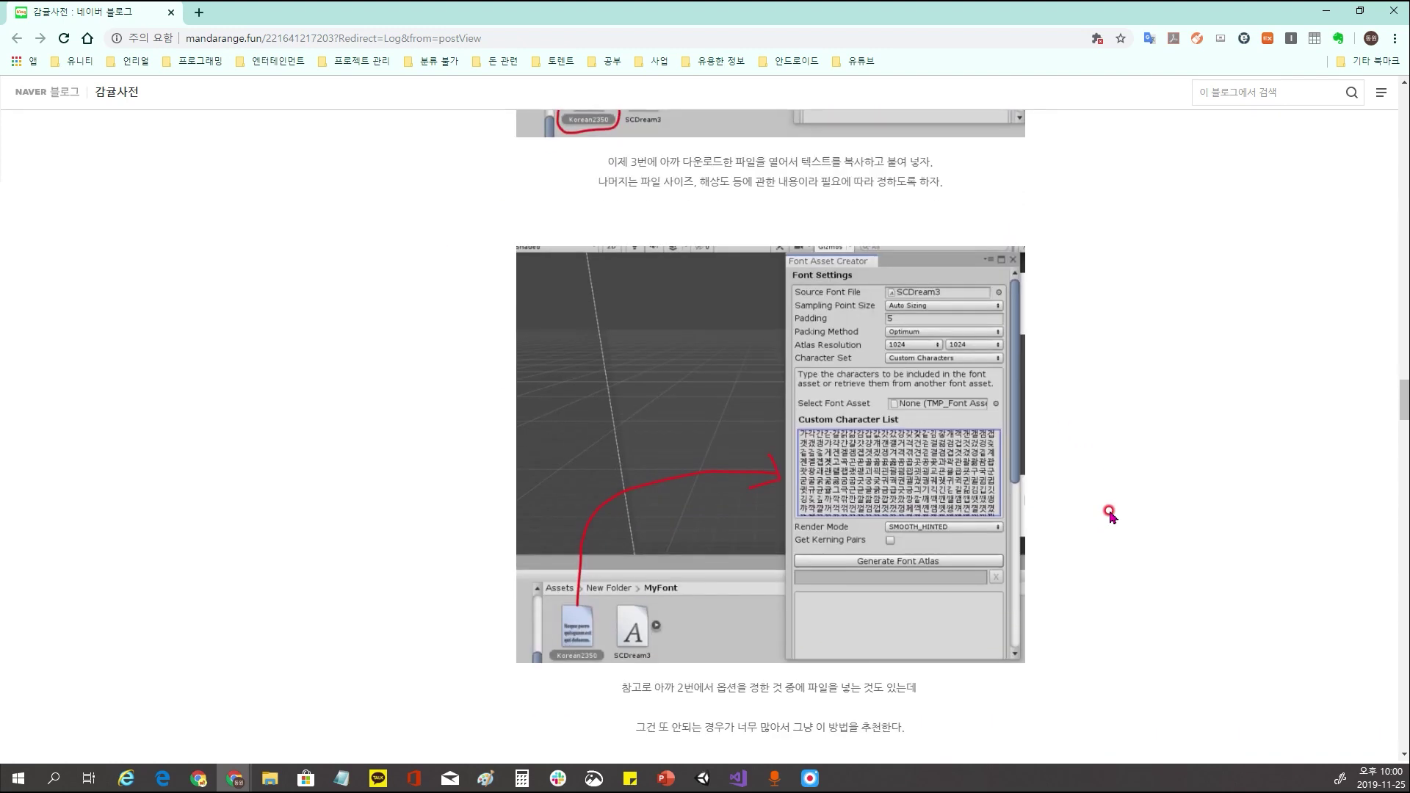
pyautogui.scroll(-5, 1107, 492)
pyautogui.scroll(-7, 1102, 484)
pyautogui.scroll(-5, 1099, 499)
pyautogui.scroll(-5, 1099, 499)
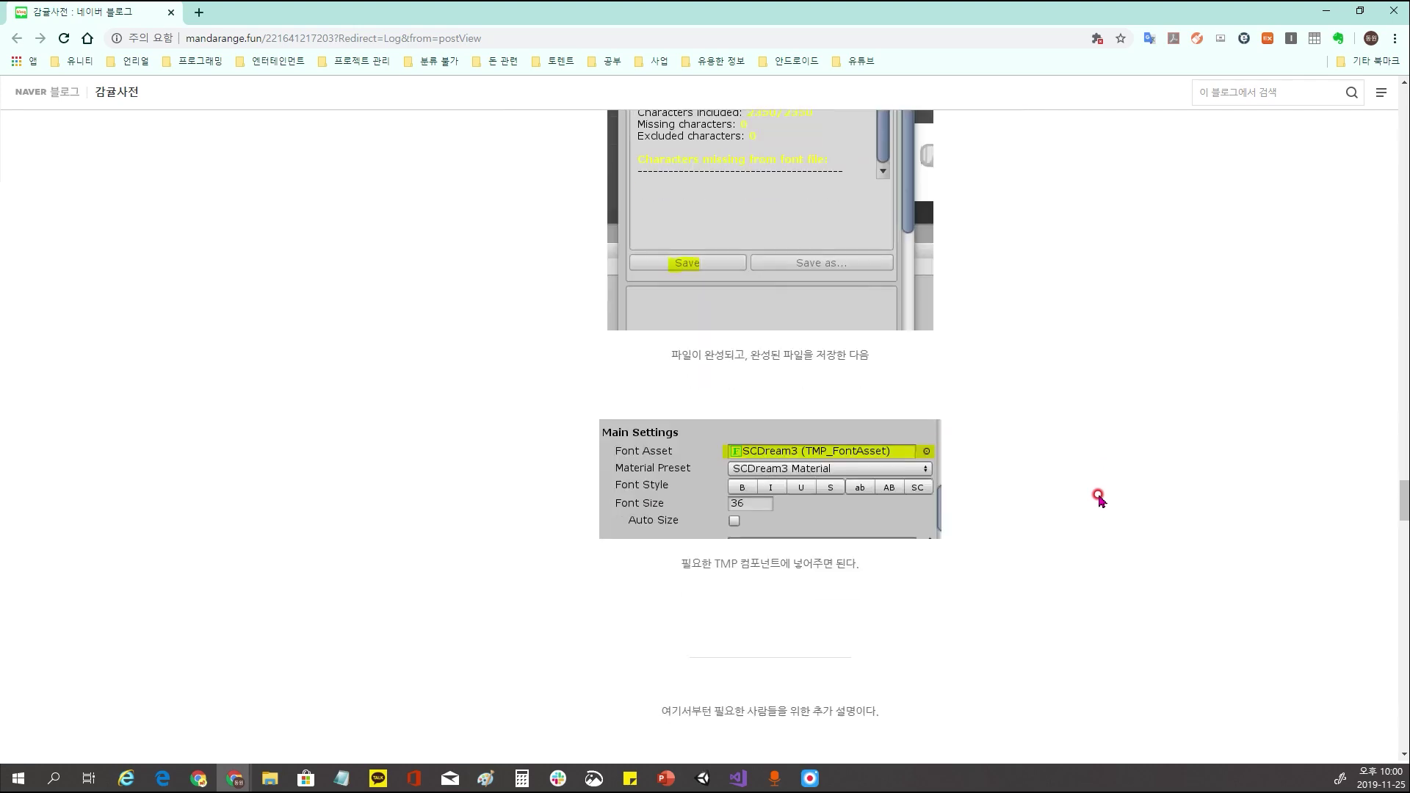
pyautogui.scroll(-5, 1100, 498)
pyautogui.scroll(4, 1099, 499)
pyautogui.scroll(-10, 1098, 495)
pyautogui.scroll(-5, 1098, 513)
pyautogui.scroll(-10, 1098, 510)
pyautogui.scroll(6, 1087, 495)
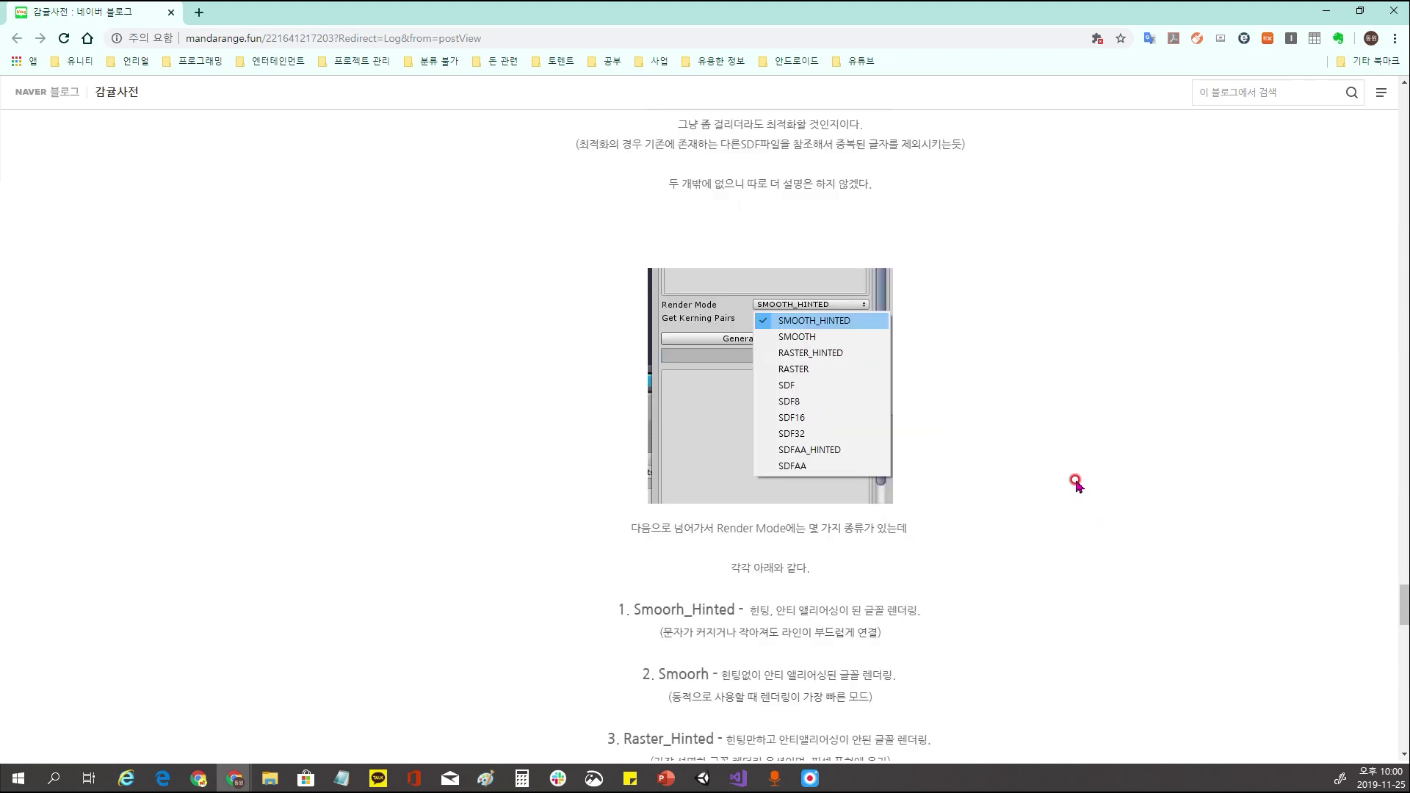
pyautogui.scroll(-3, 1028, 455)
pyautogui.scroll(-2, 984, 434)
pyautogui.moveTo(607, 220)
pyautogui.mouseDown()
pyautogui.moveTo(791, 419)
pyautogui.moveTo(900, 670)
pyautogui.mouseUp()
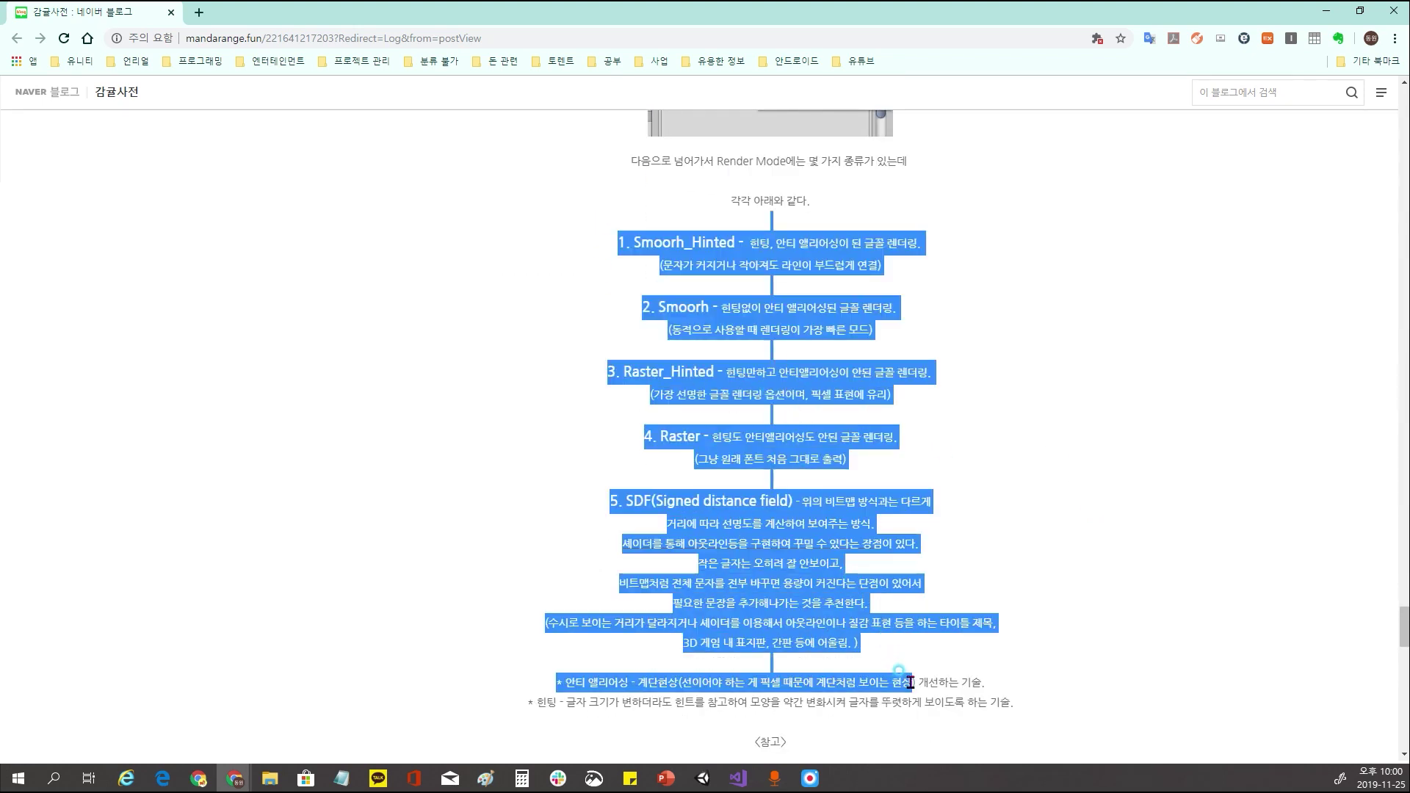
pyautogui.click(1050, 656)
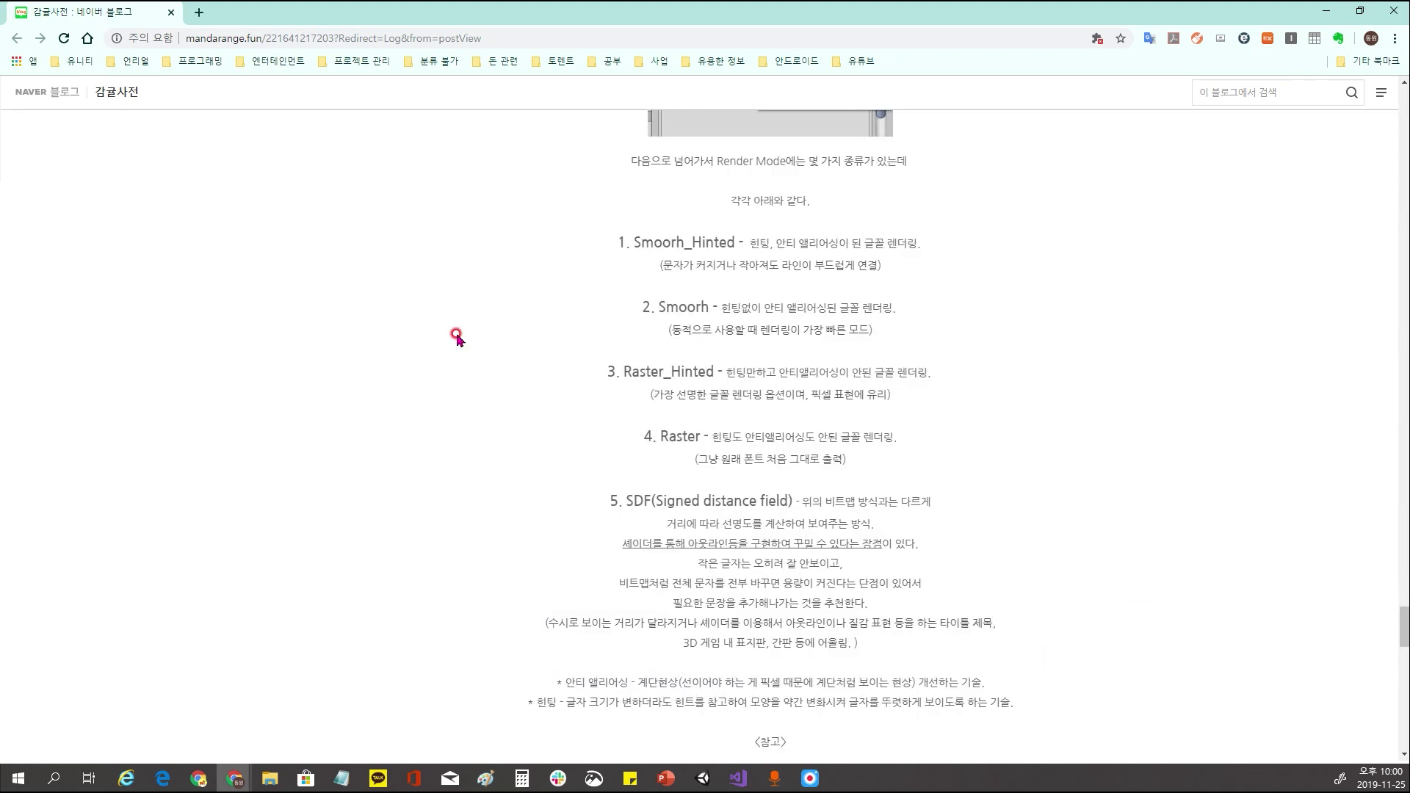
pyautogui.moveTo(543, 162); pyautogui.dragTo(1070, 643)
pyautogui.click(1083, 657)
pyautogui.moveTo(1013, 745); pyautogui.dragTo(639, 200)
pyautogui.click(1196, 460)
pyautogui.scroll(-2, 1195, 460)
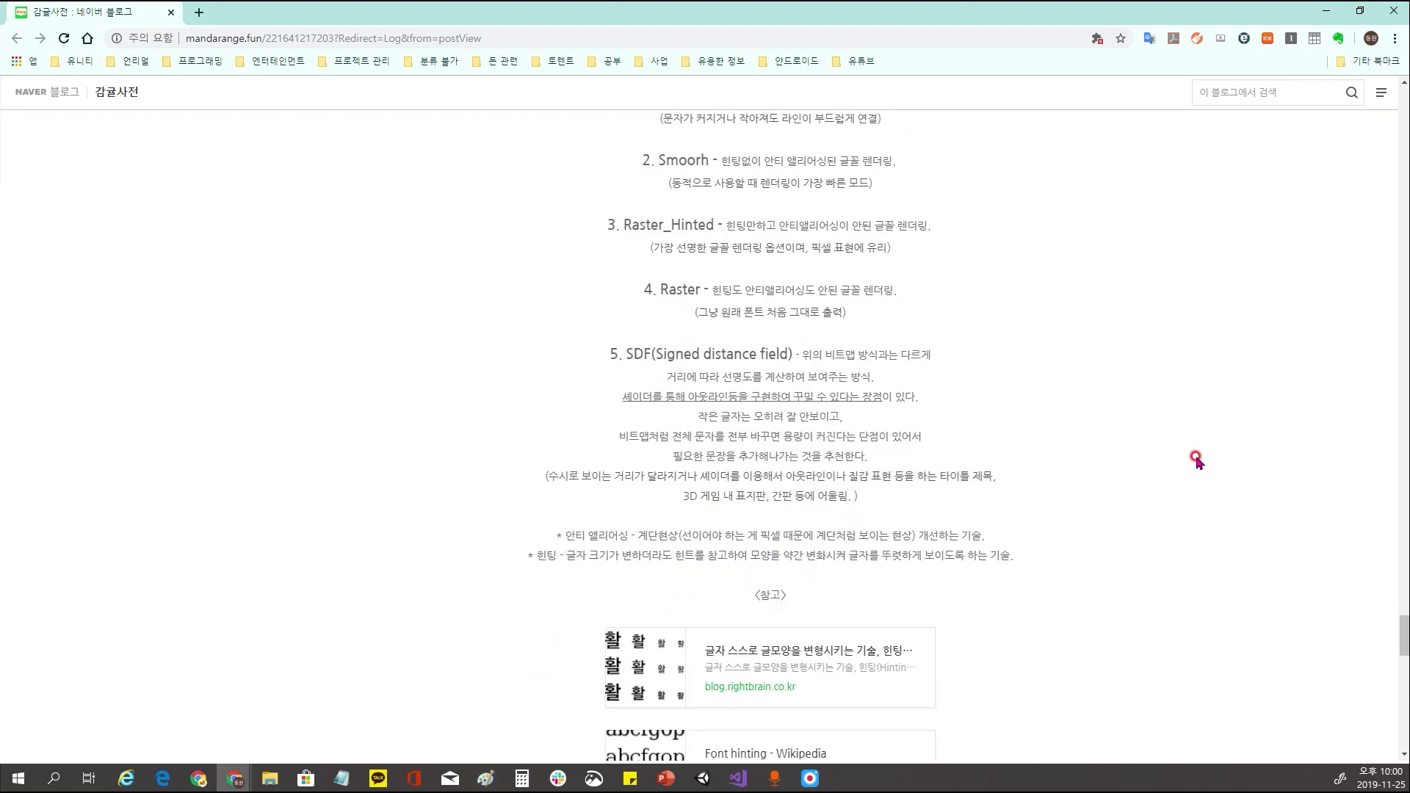
pyautogui.scroll(-1, 1195, 461)
pyautogui.scroll(-2, 1195, 460)
pyautogui.scroll(-6, 1195, 460)
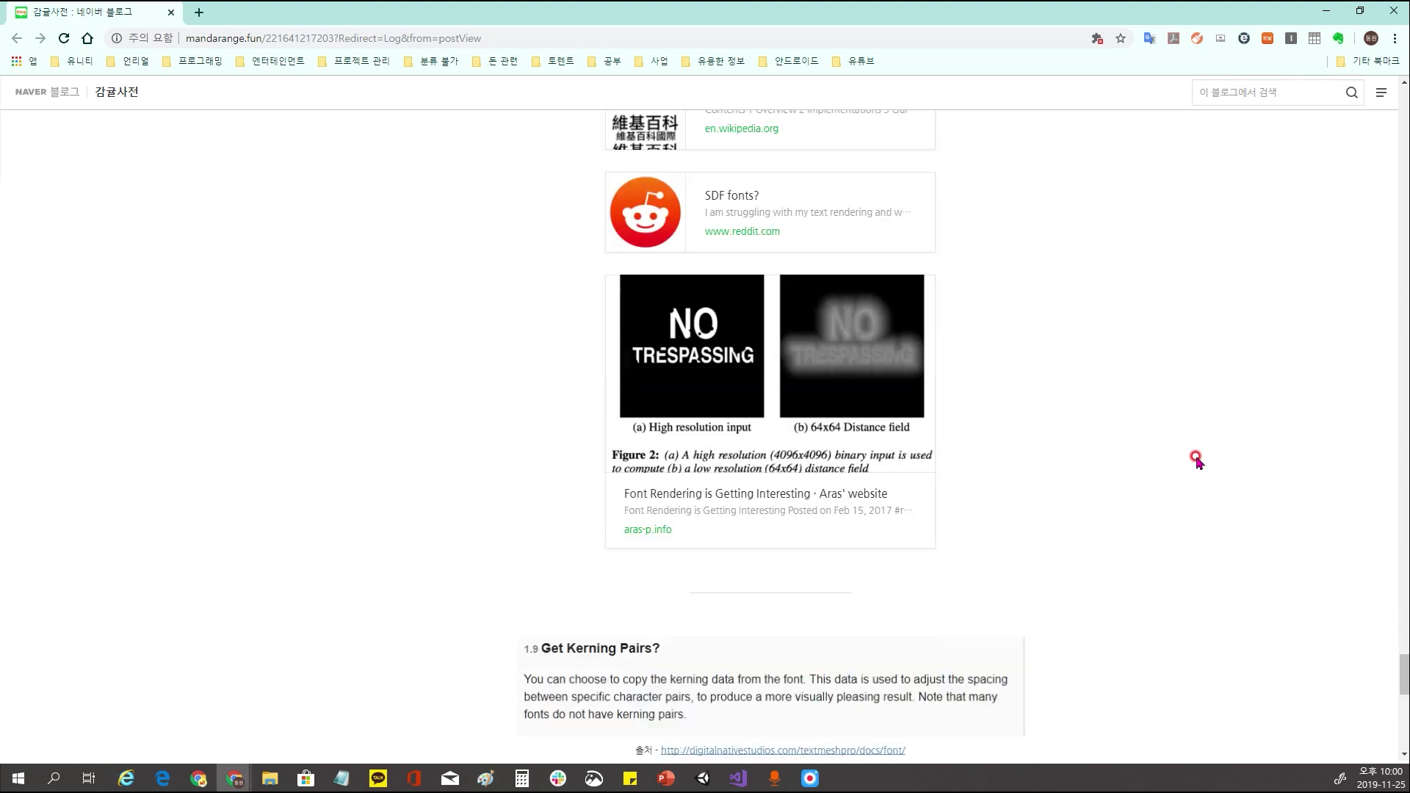
pyautogui.scroll(-5, 1196, 461)
pyautogui.scroll(-5, 1178, 437)
pyautogui.scroll(6, 1173, 435)
pyautogui.scroll(5, 1173, 434)
pyautogui.hotkey('alt', 'Tab')
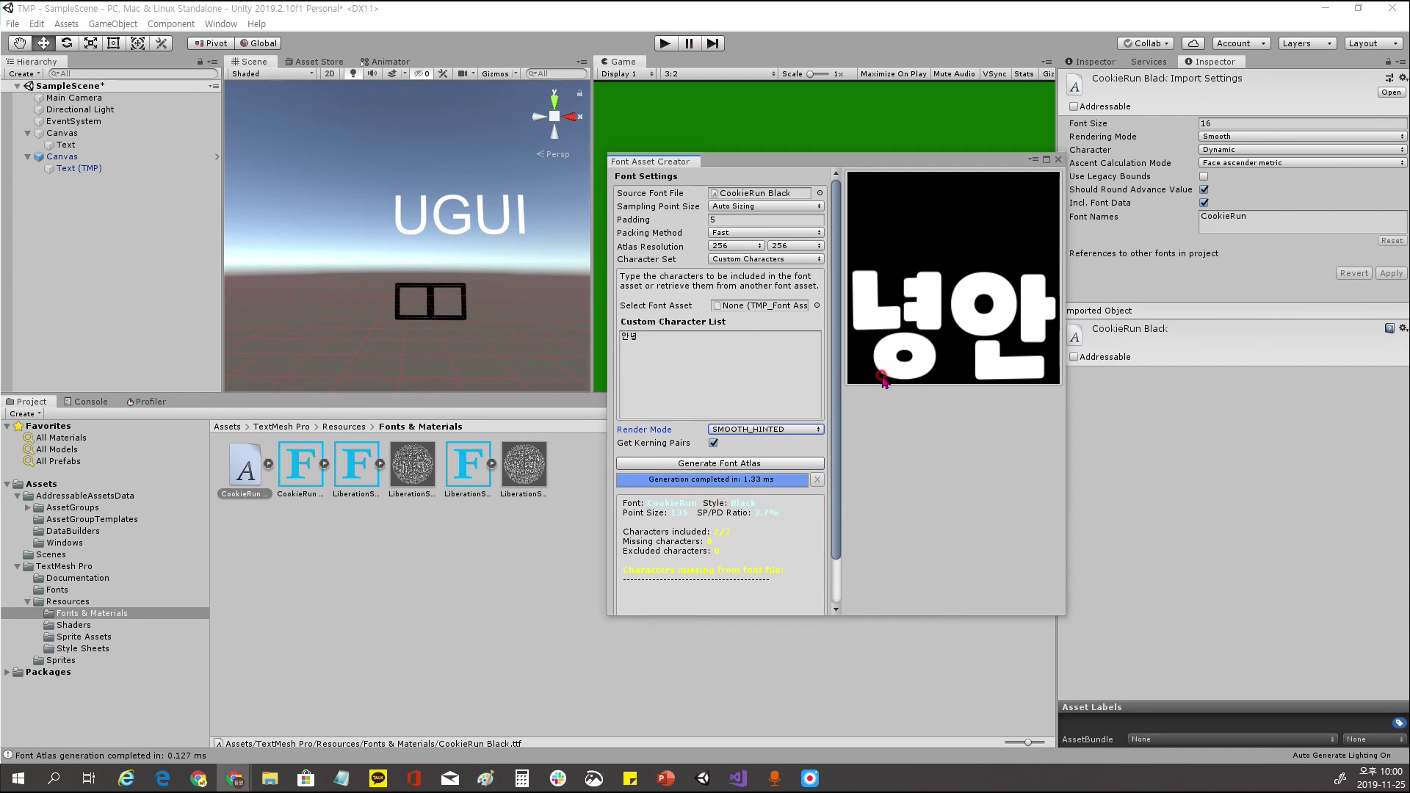
# Regenerate the CookieRun Black atlas with SMOOTH_HINTED render mode
pyautogui.click(766, 430)
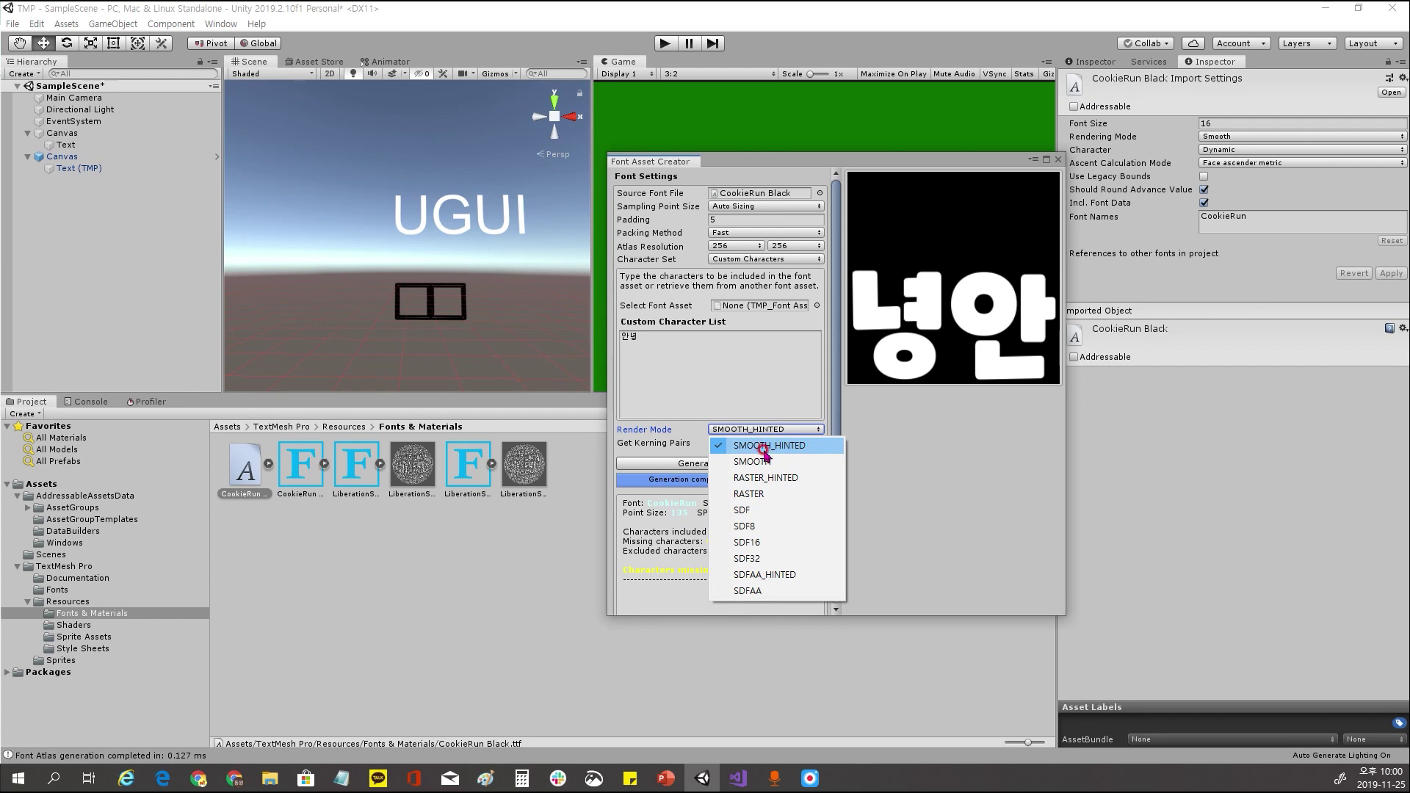
pyautogui.click(801, 446)
pyautogui.click(775, 465)
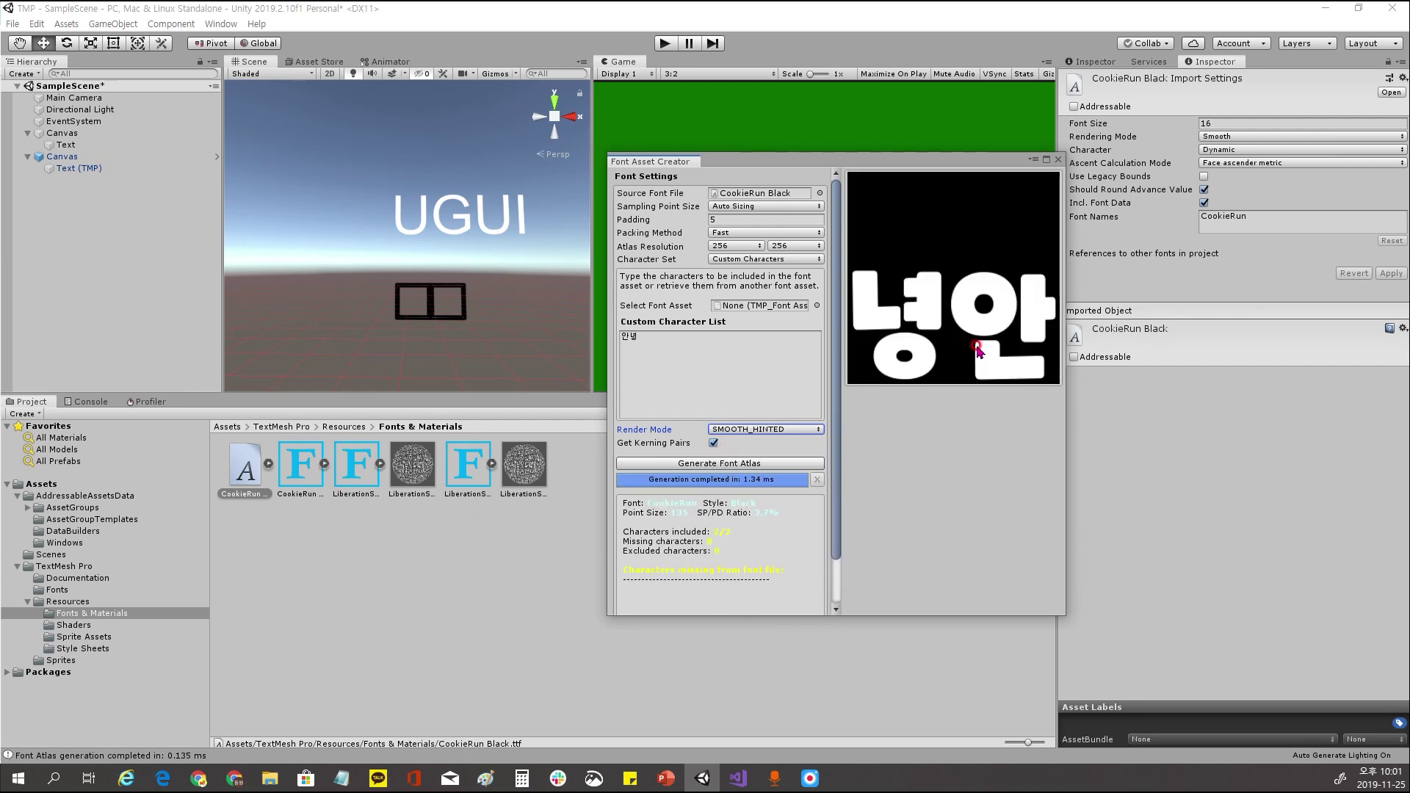
pyautogui.moveTo(933, 160); pyautogui.dragTo(807, 182)
pyautogui.scroll(-3, 588, 514)
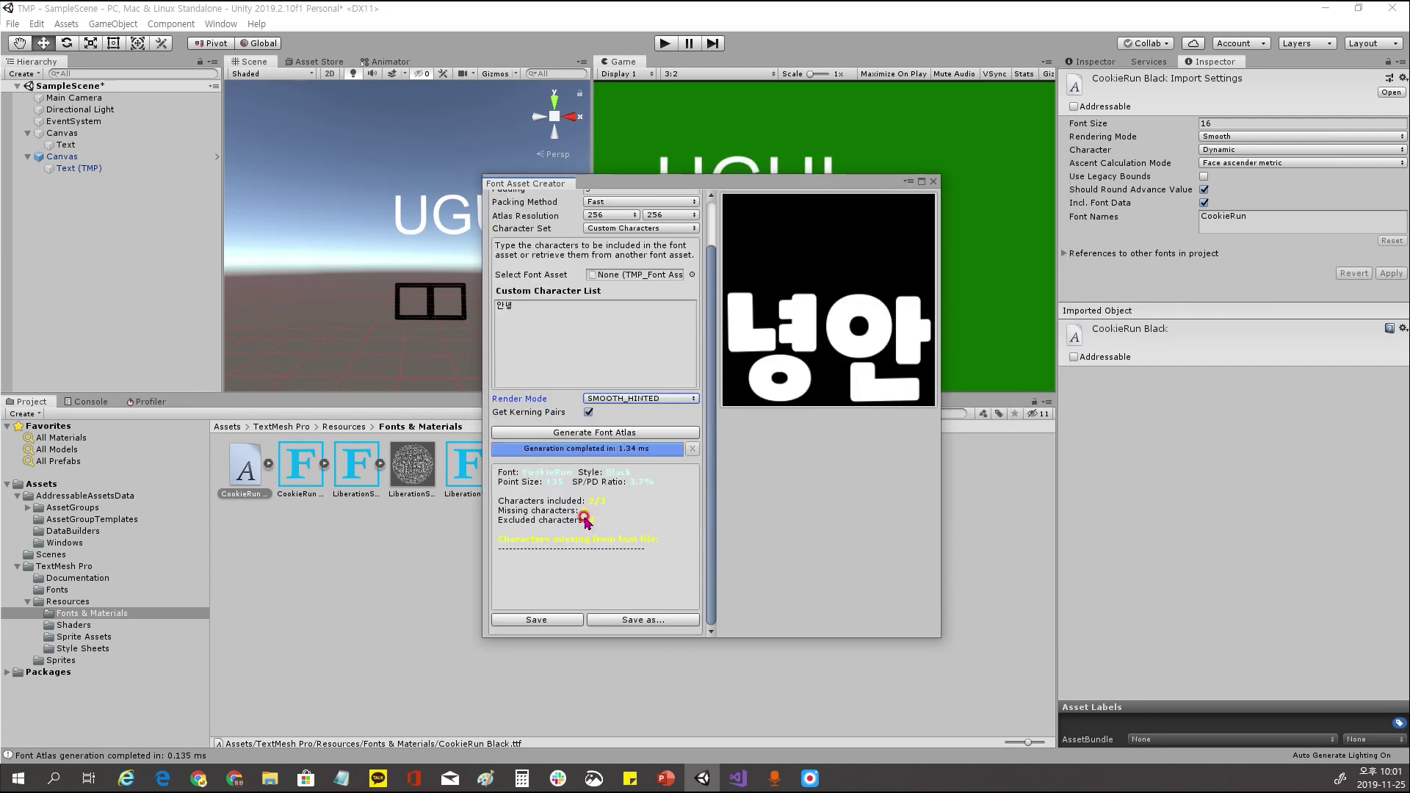
# Save the atlas over CookieRun Black.asset, close the creator, and select the asset
pyautogui.click(527, 619)
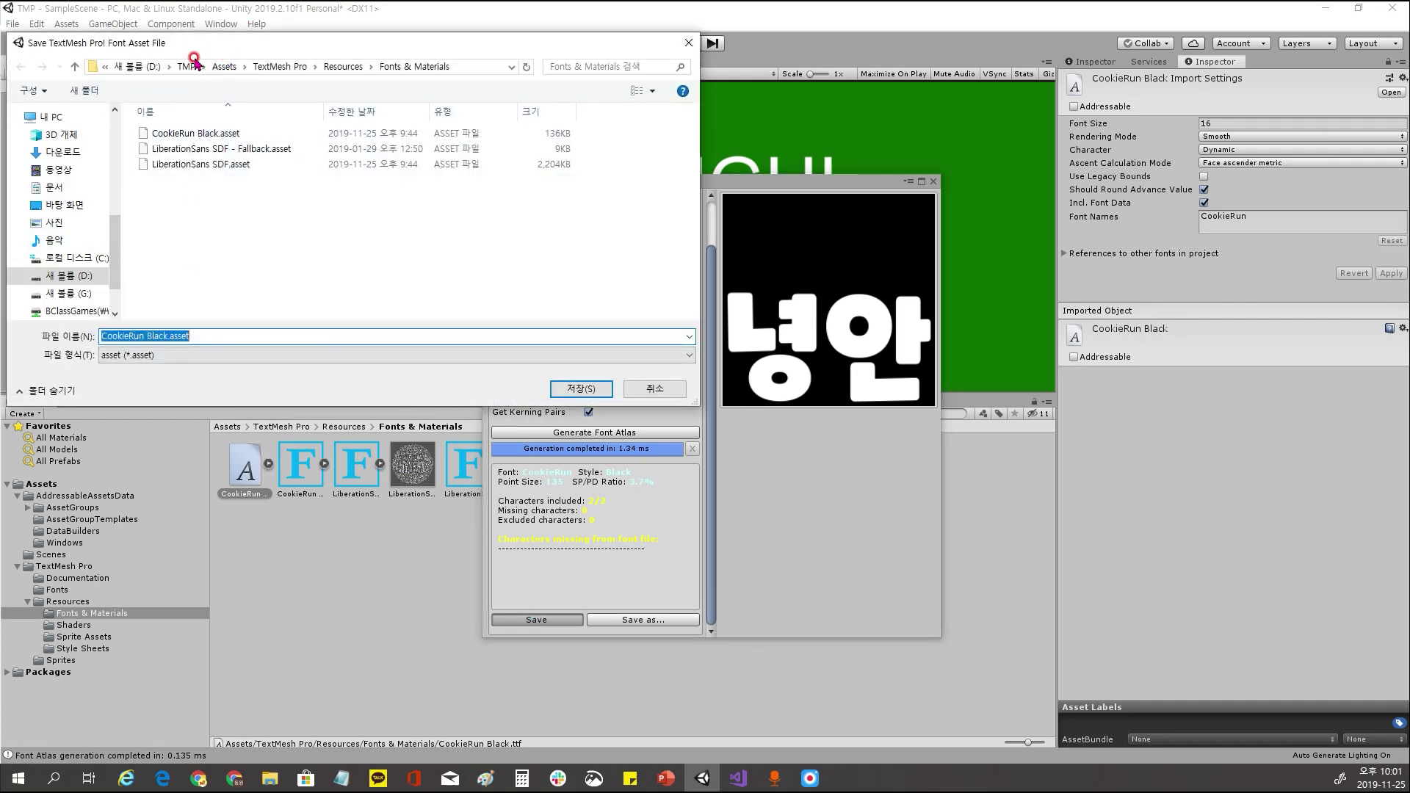
pyautogui.click(518, 197)
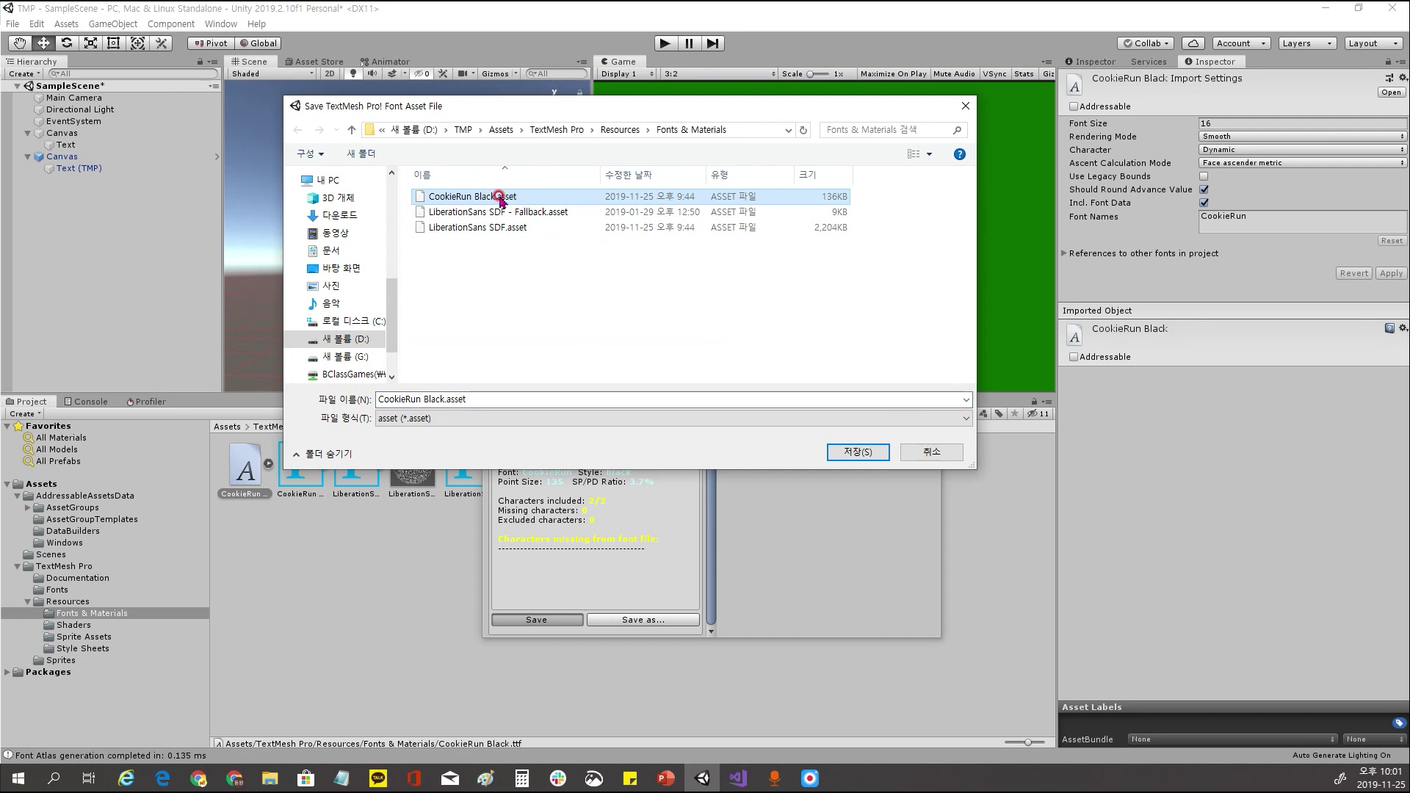
pyautogui.doubleClick(500, 197)
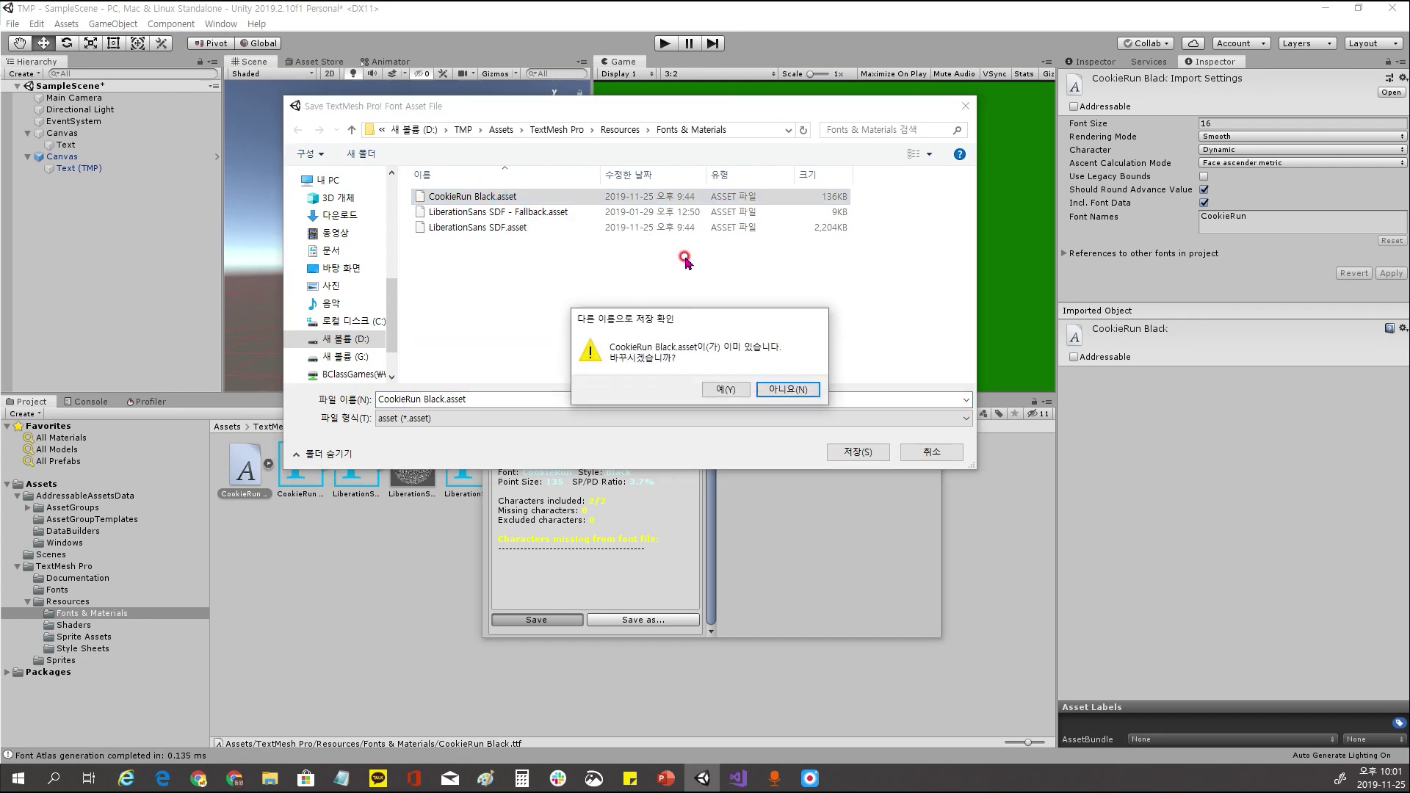
pyautogui.click(709, 388)
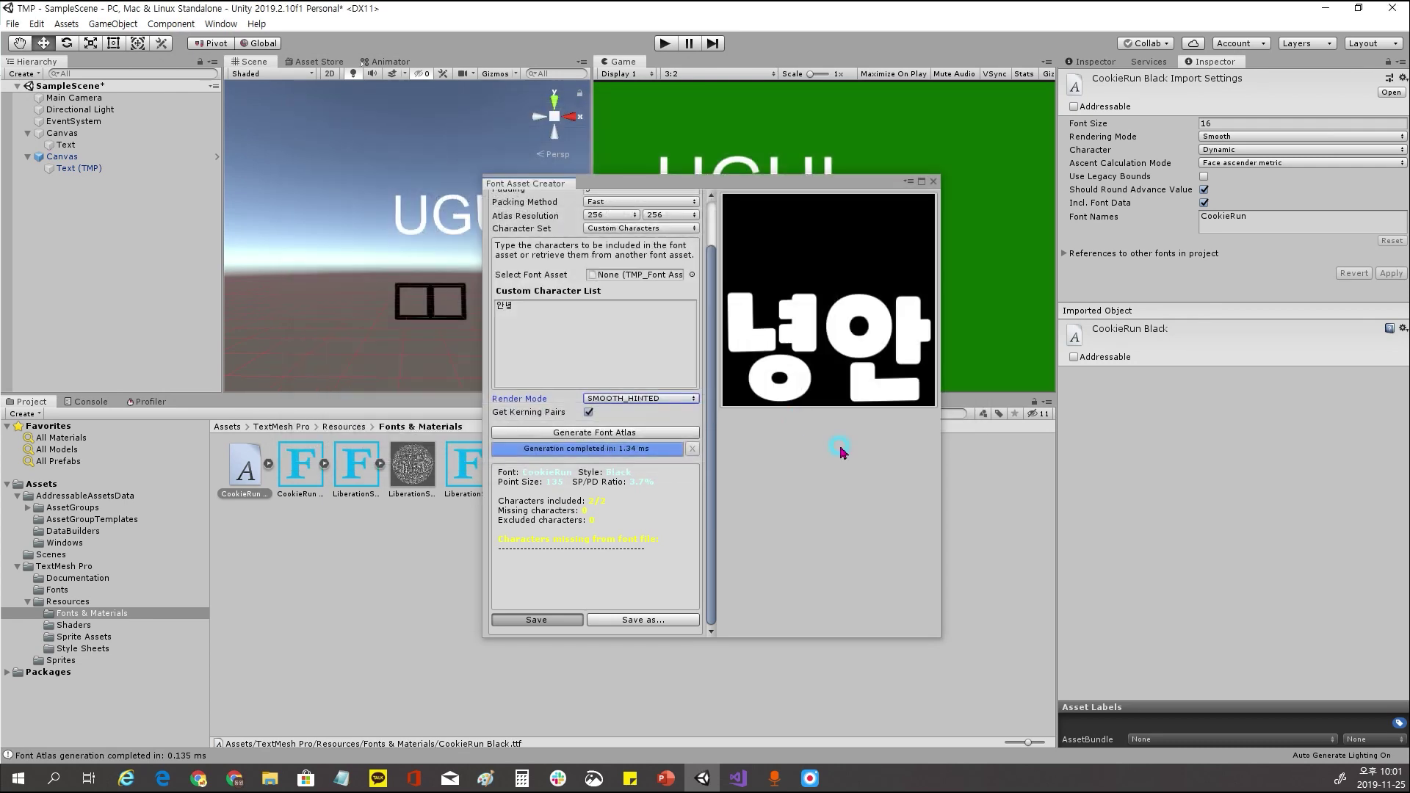
pyautogui.click(933, 183)
pyautogui.click(321, 463)
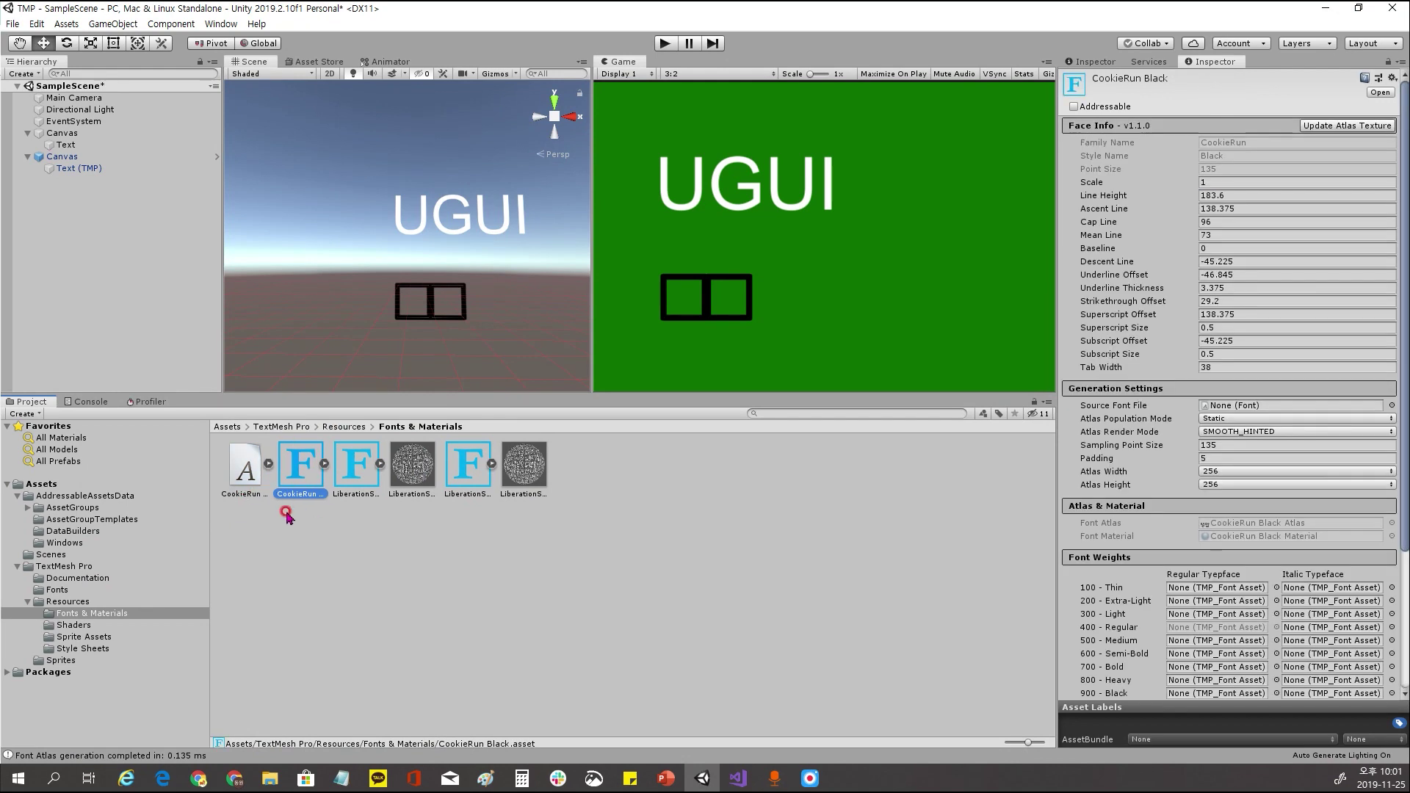
# View the CookieRun Black atlas and material, then the Text (TMP) Inspector settings
pyautogui.click(327, 464)
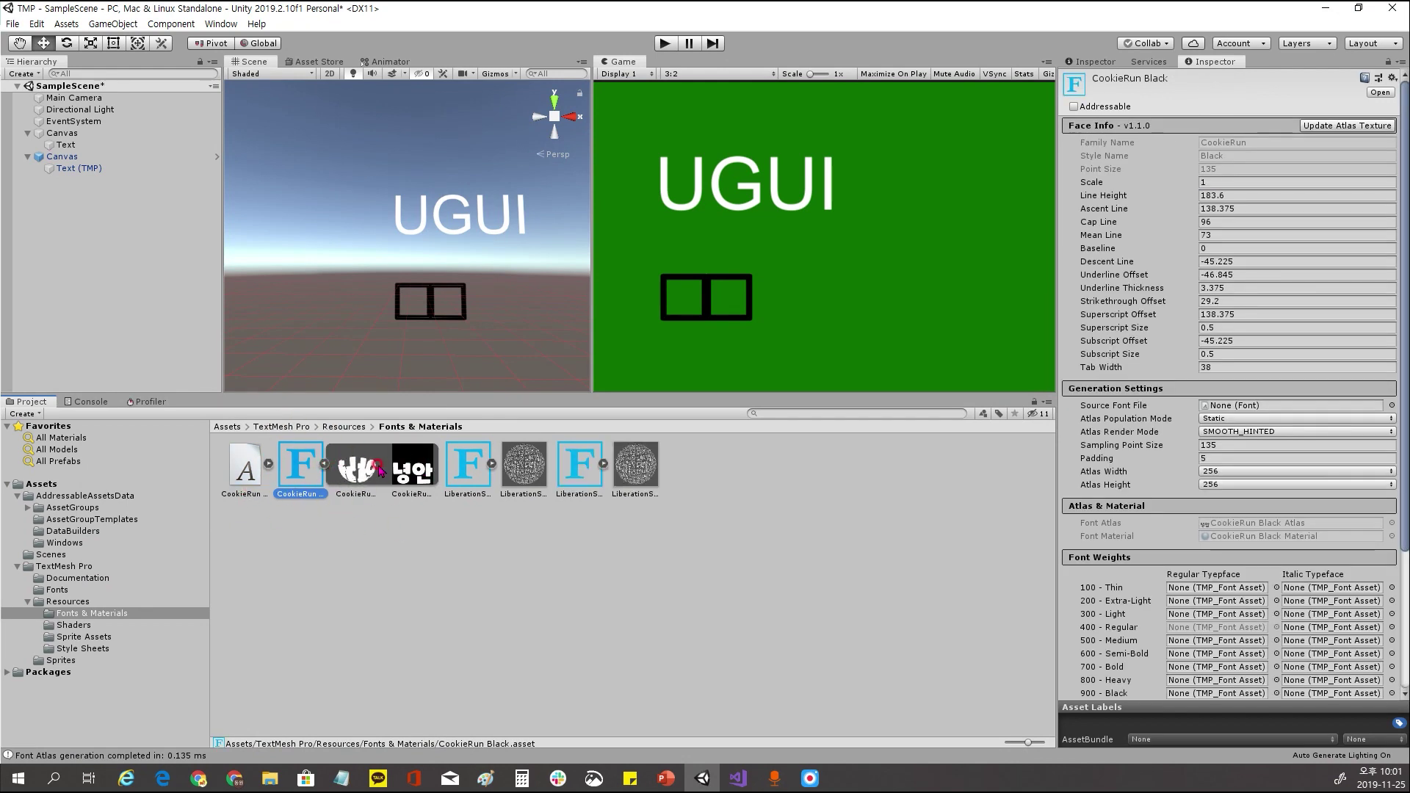
pyautogui.click(408, 466)
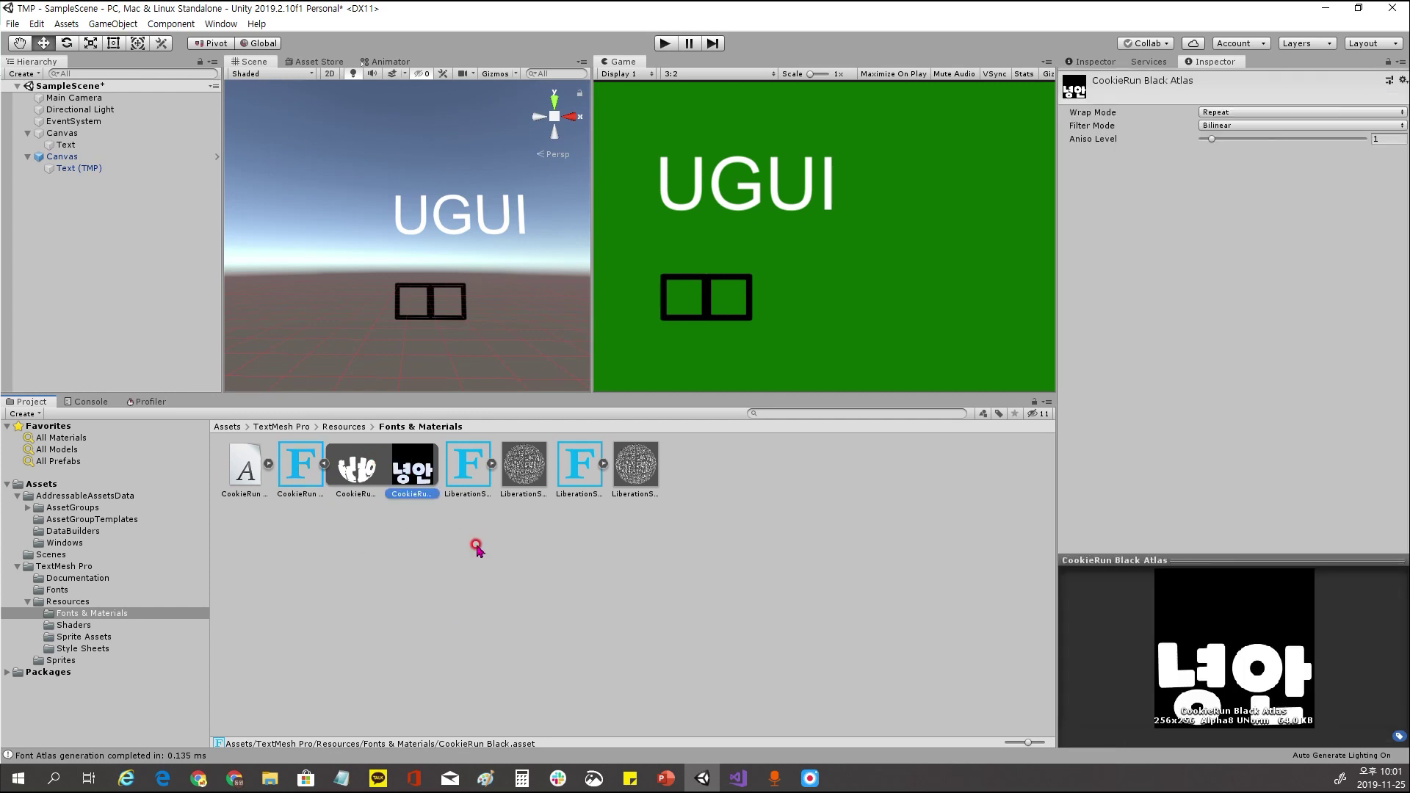
pyautogui.click(357, 469)
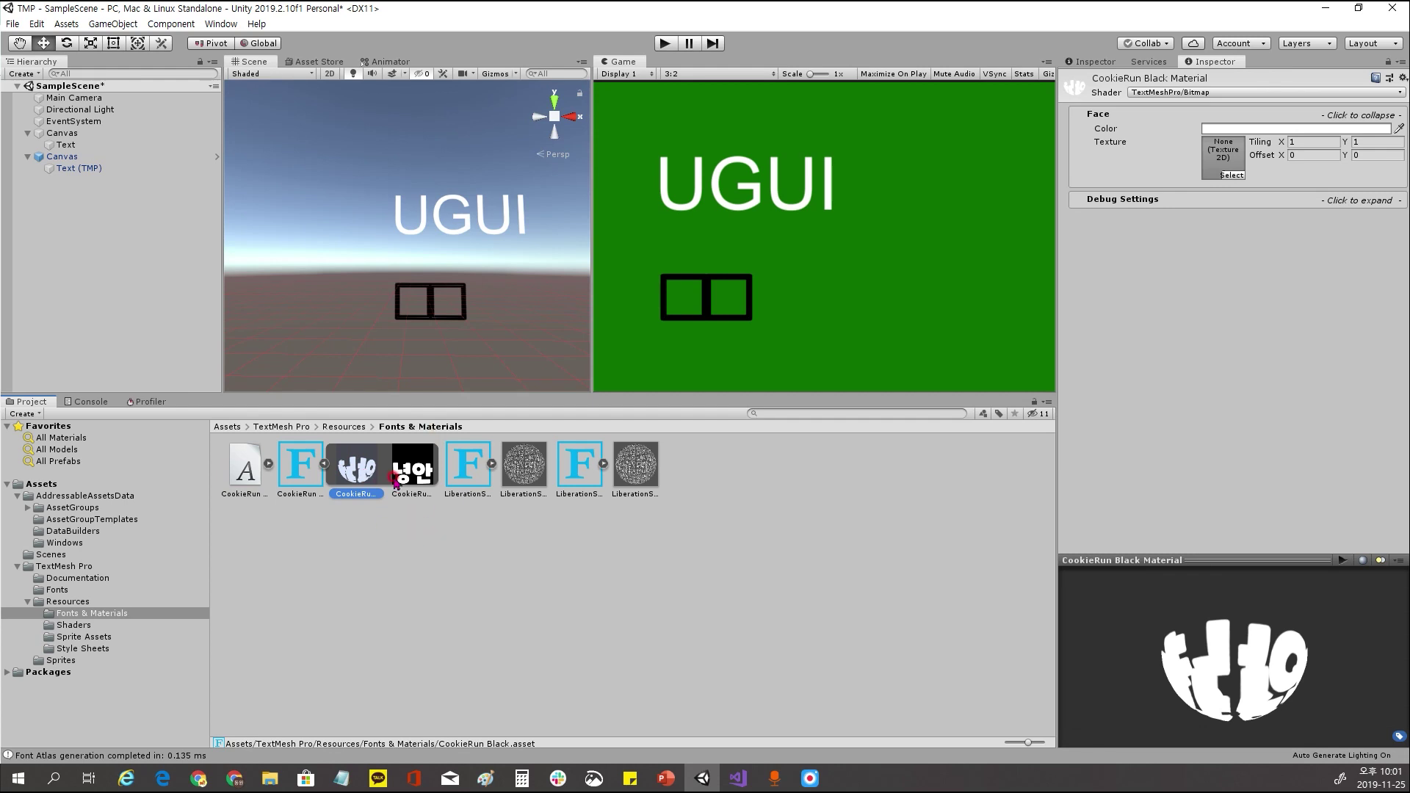
pyautogui.click(110, 168)
pyautogui.scroll(-5, 1164, 423)
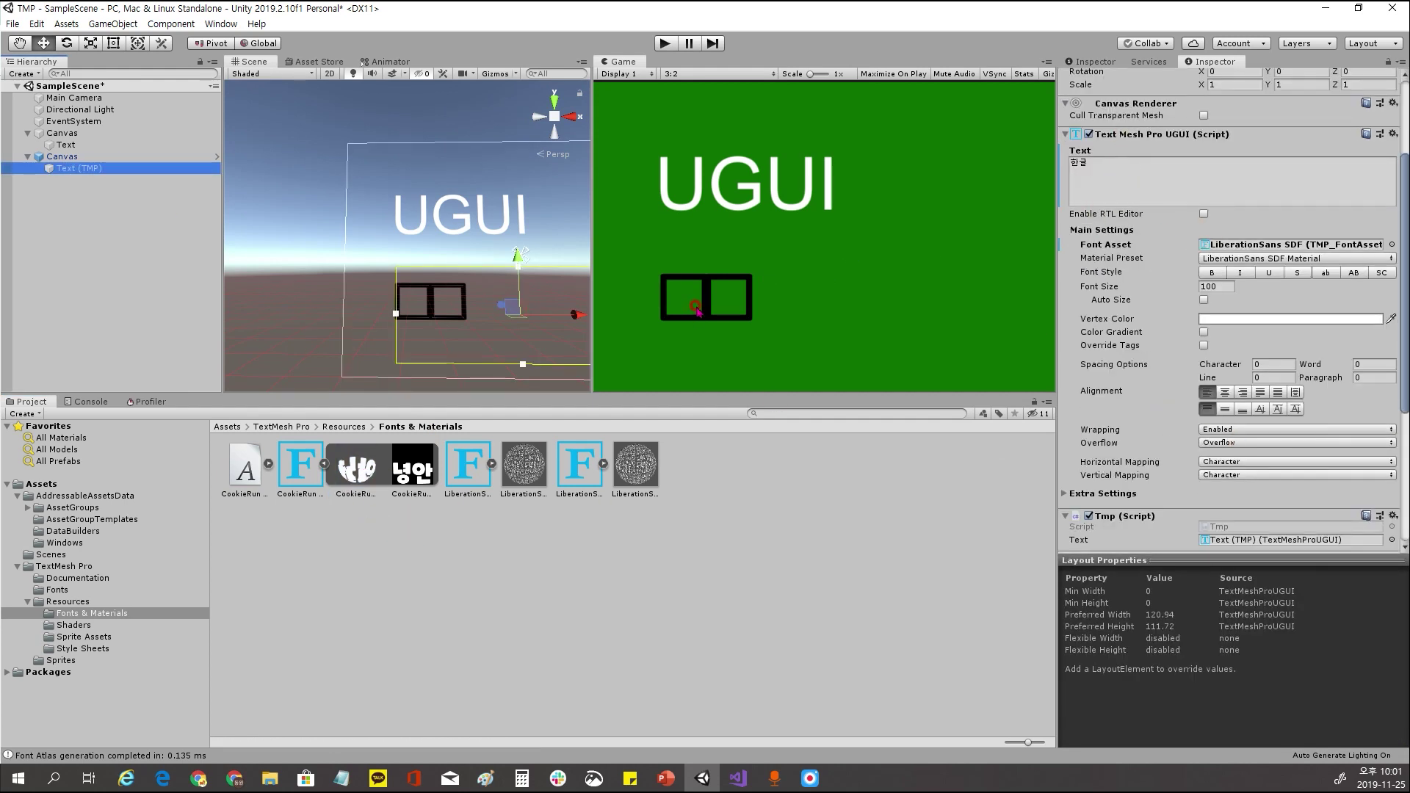
# Assign CookieRun Black as the Text (TMP) font asset and test it in Play mode
pyautogui.click(298, 472)
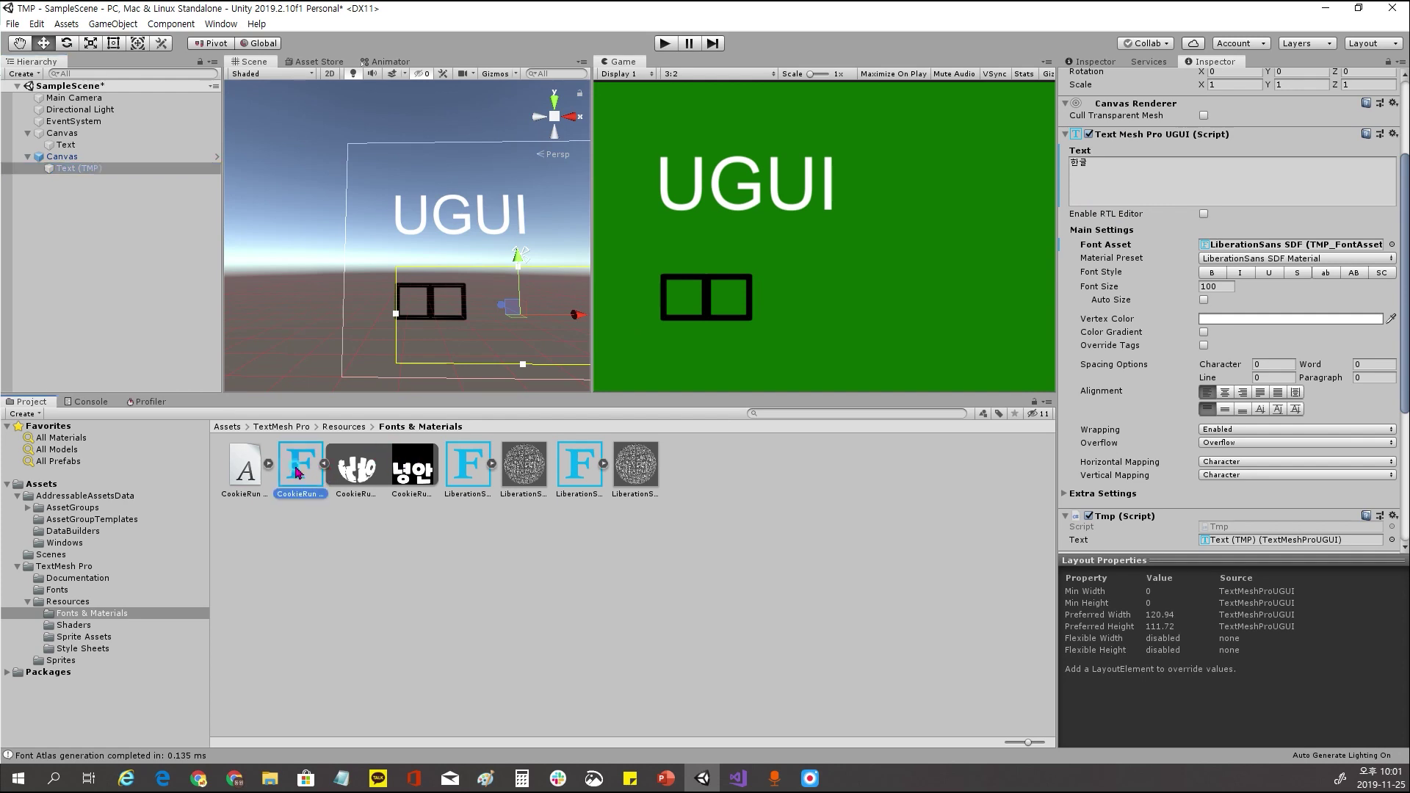
pyautogui.moveTo(861, 509); pyautogui.dragTo(1279, 248)
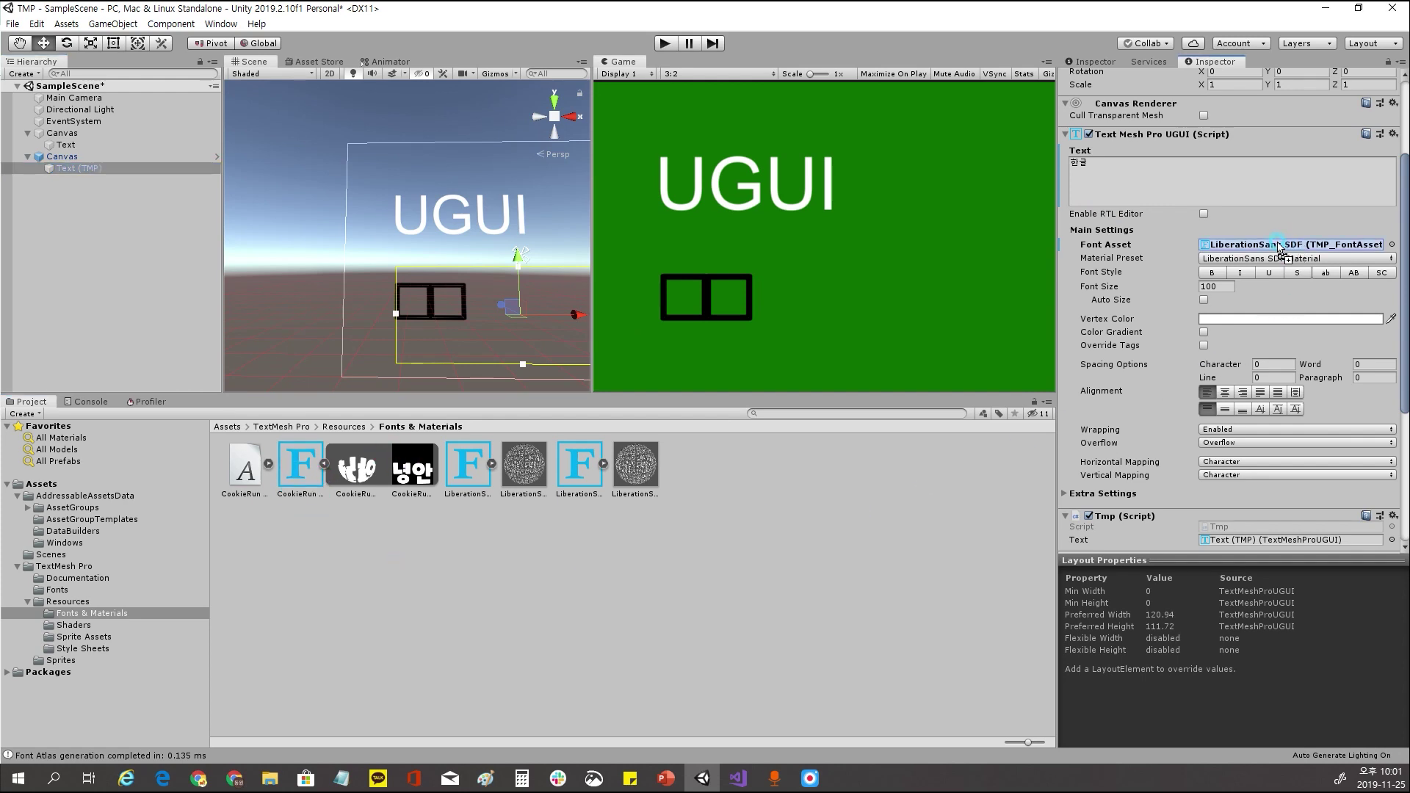
pyautogui.click(924, 485)
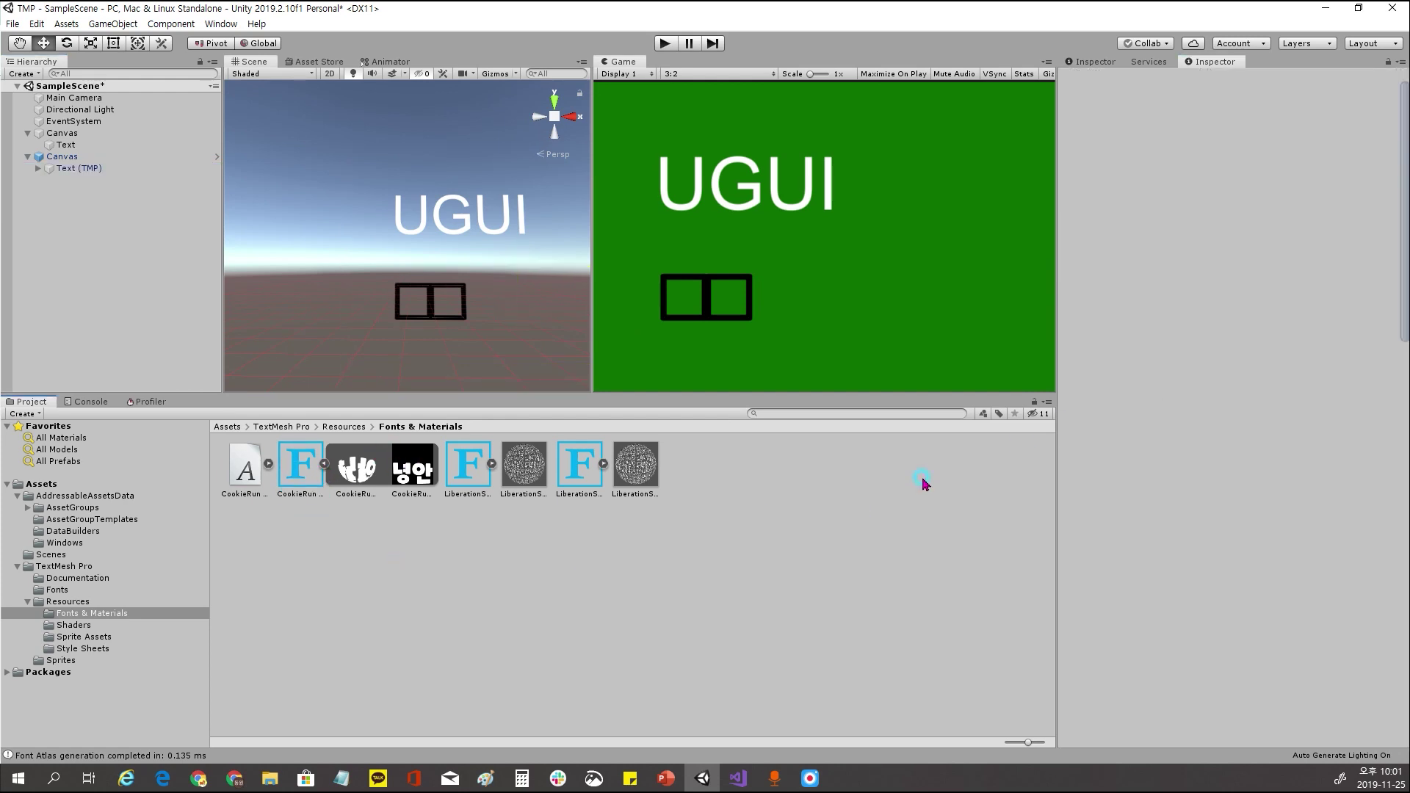
pyautogui.click(665, 43)
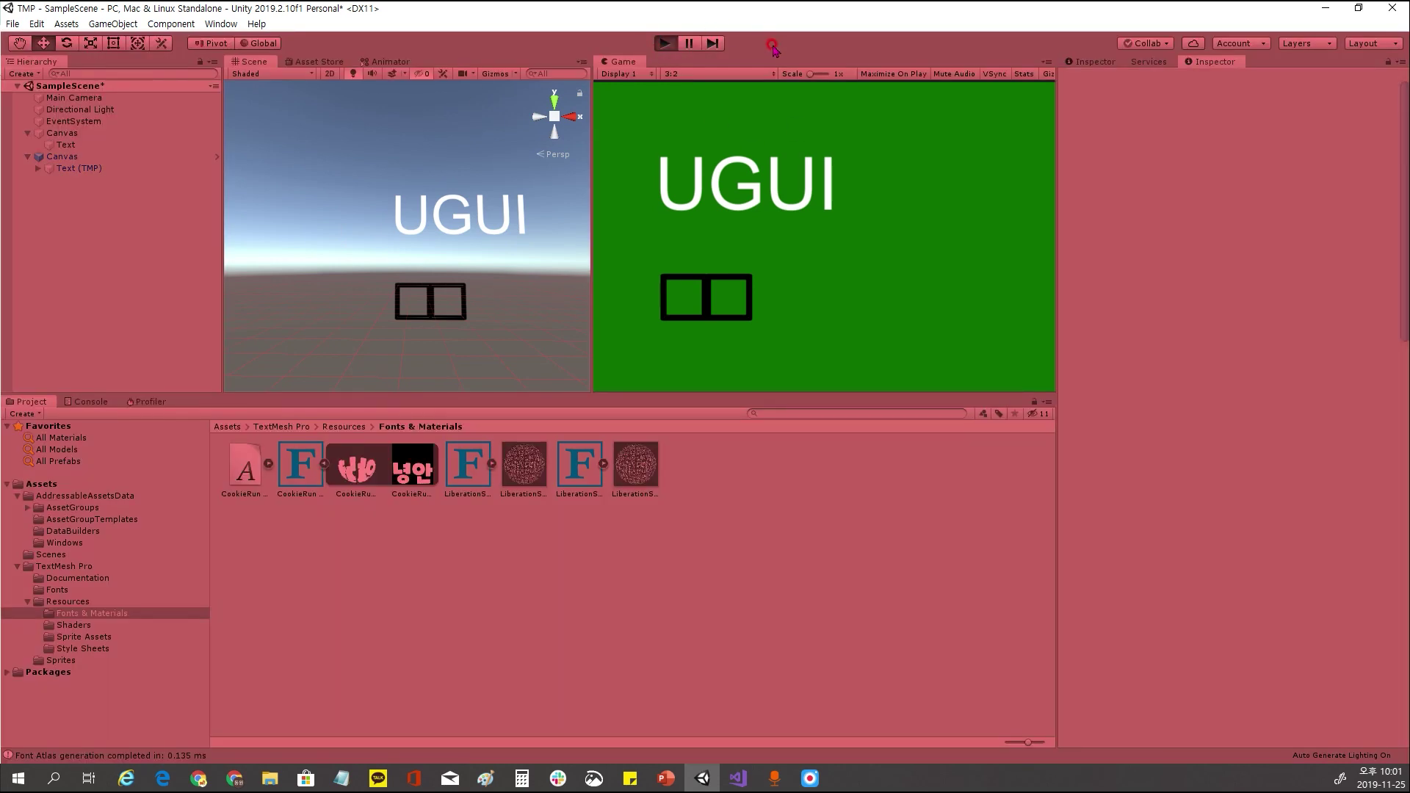
pyautogui.click(664, 44)
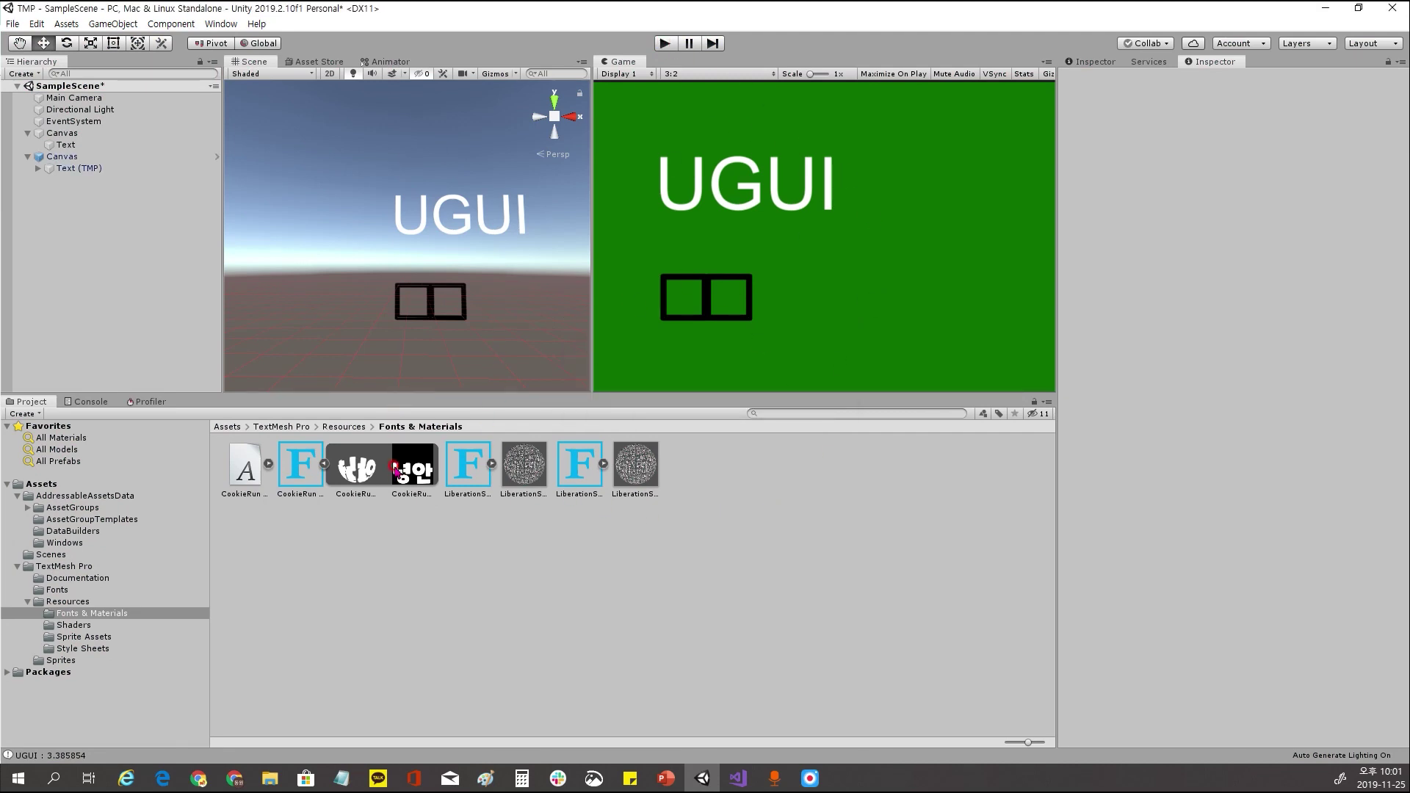
pyautogui.click(314, 476)
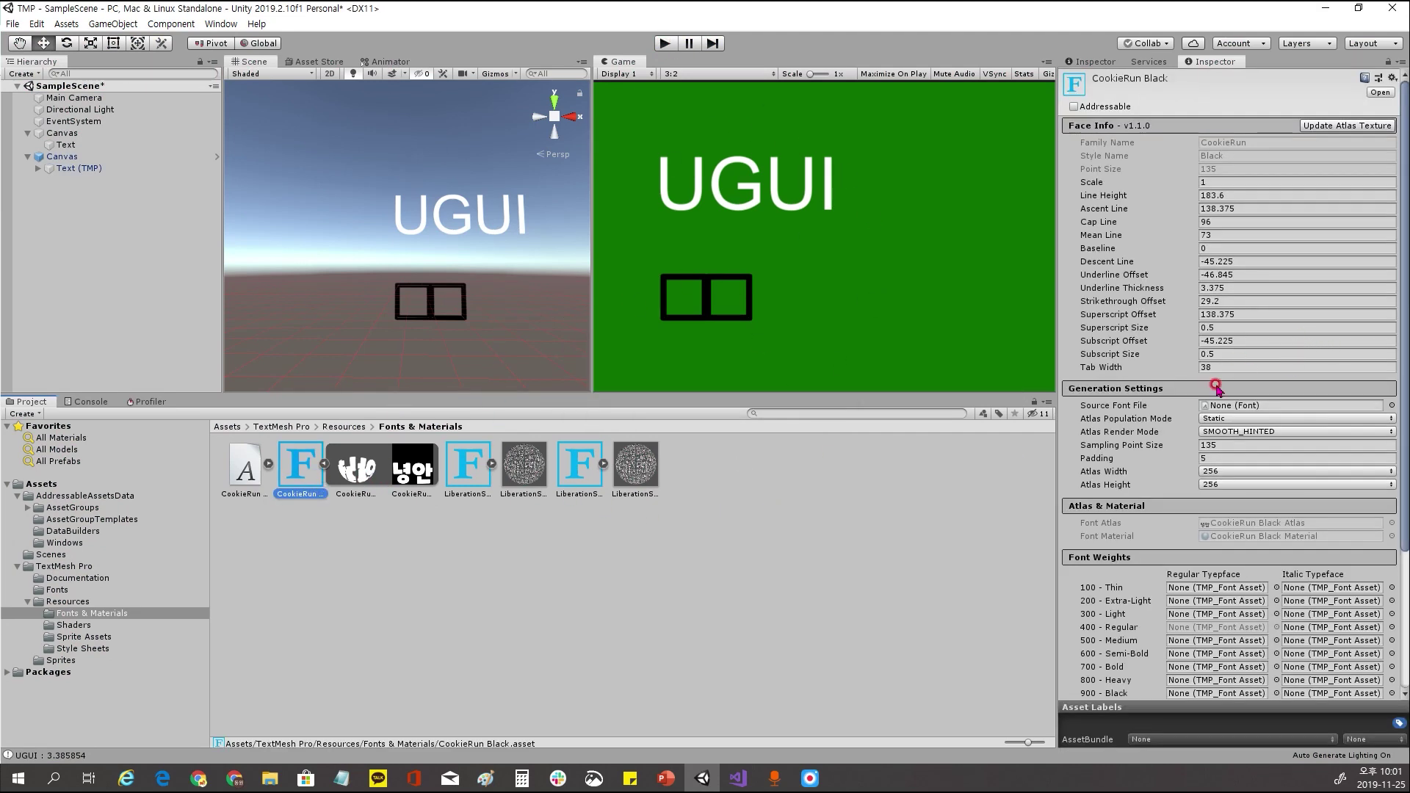
pyautogui.click(73, 168)
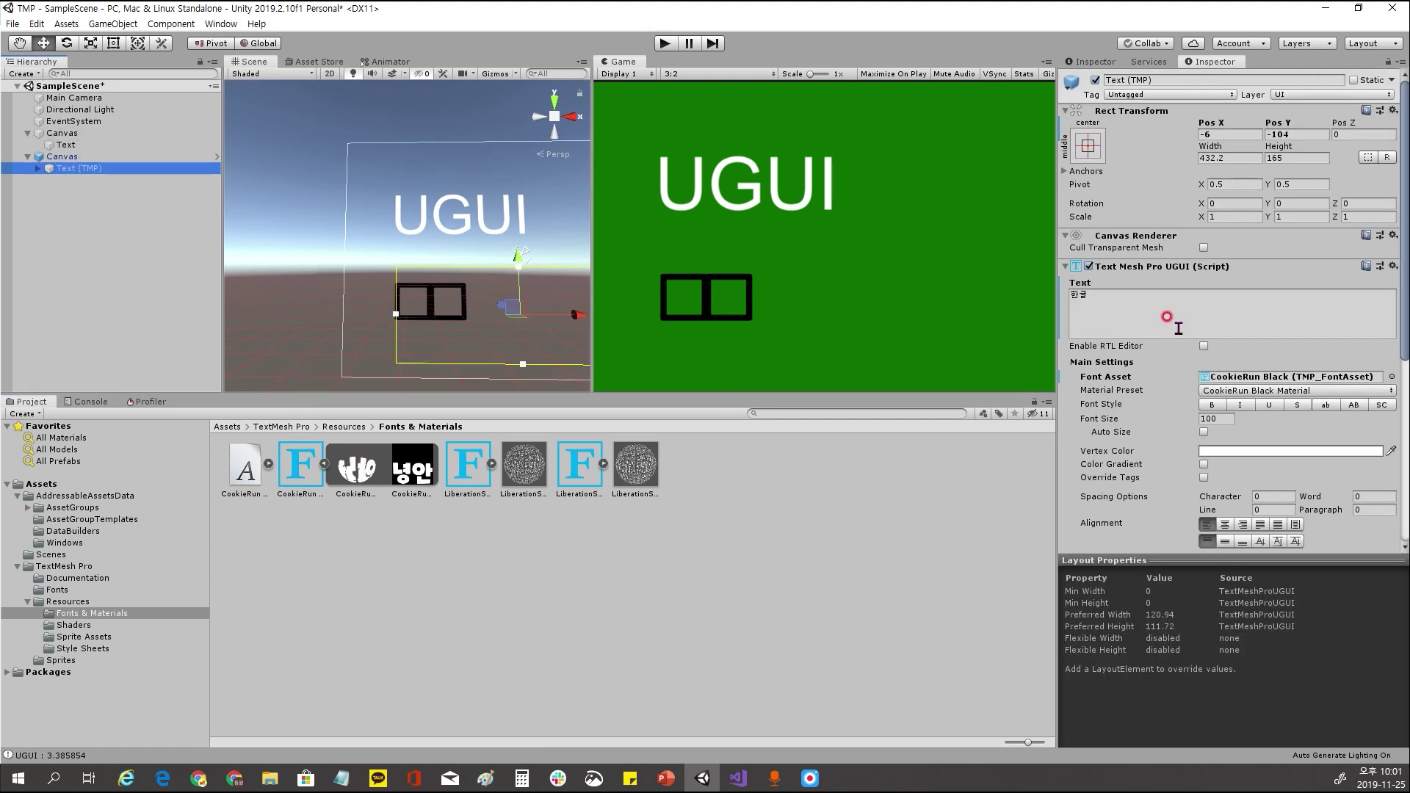
# Retype the TMP text in Korean as 안녕 한글, correcting a mistyped Latin entry
pyautogui.click(1167, 317)
pyautogui.write('dkssu')
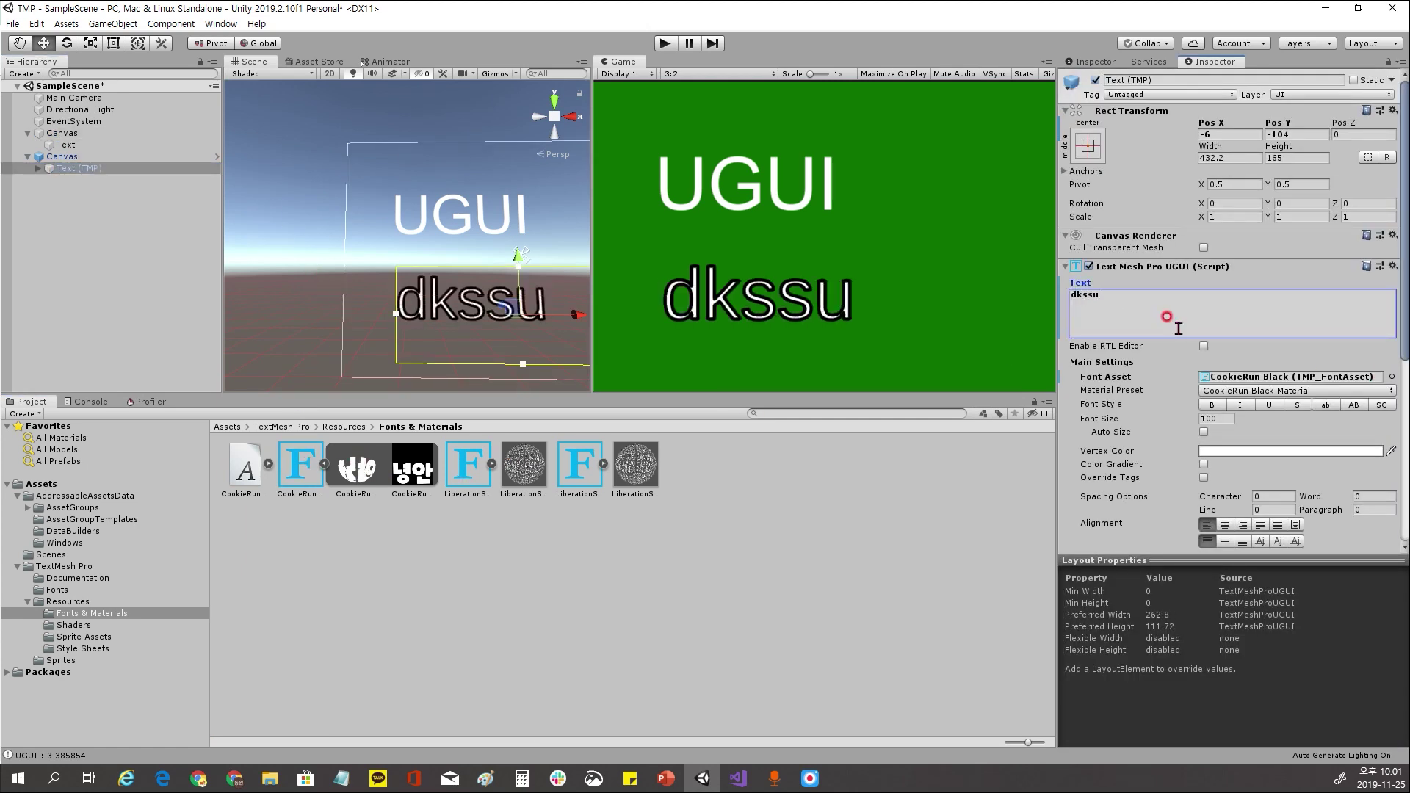
pyautogui.press('BackSpace')
pyautogui.press('BackSpace')
pyautogui.press('BackSpace')
pyautogui.press('BackSpace')
pyautogui.write('안')
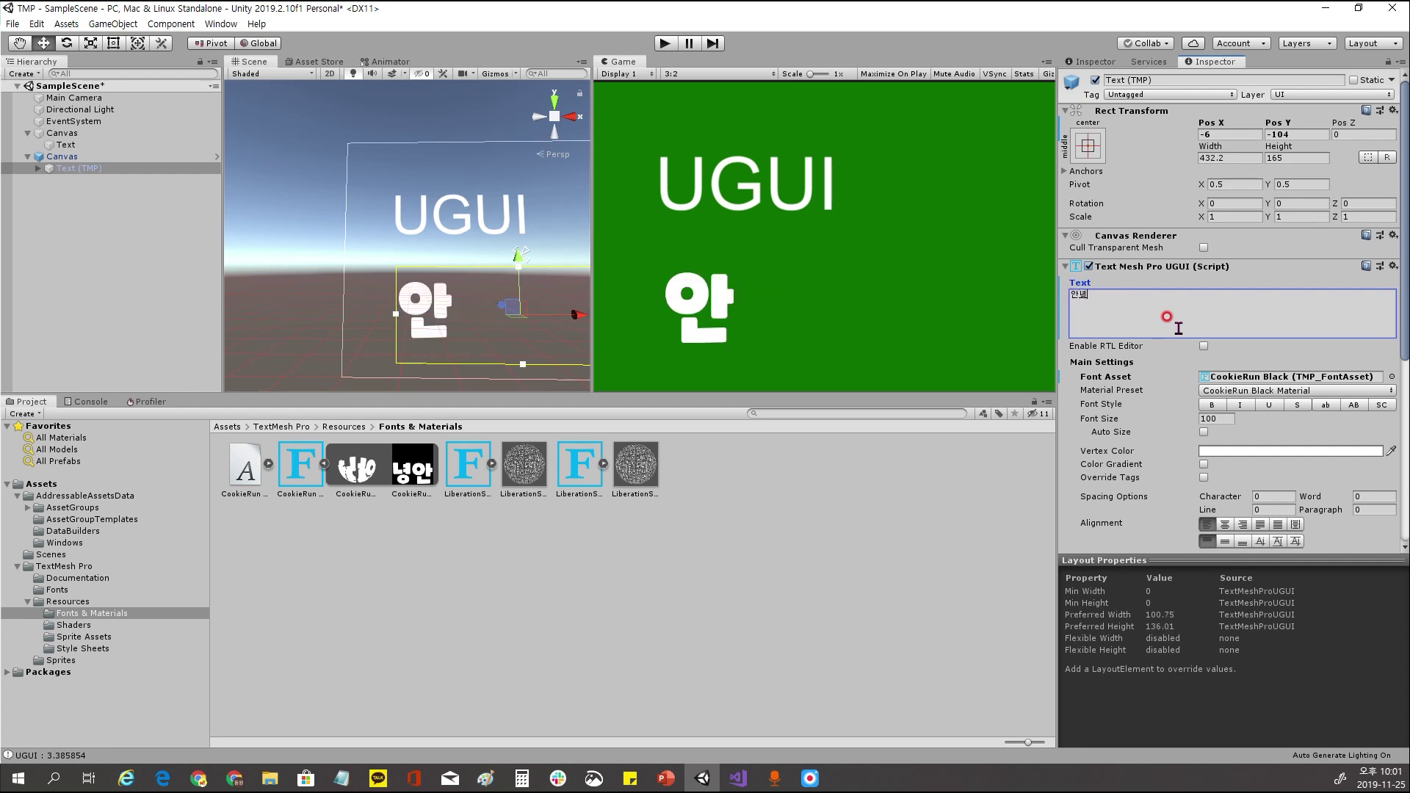
pyautogui.write('녕 ')
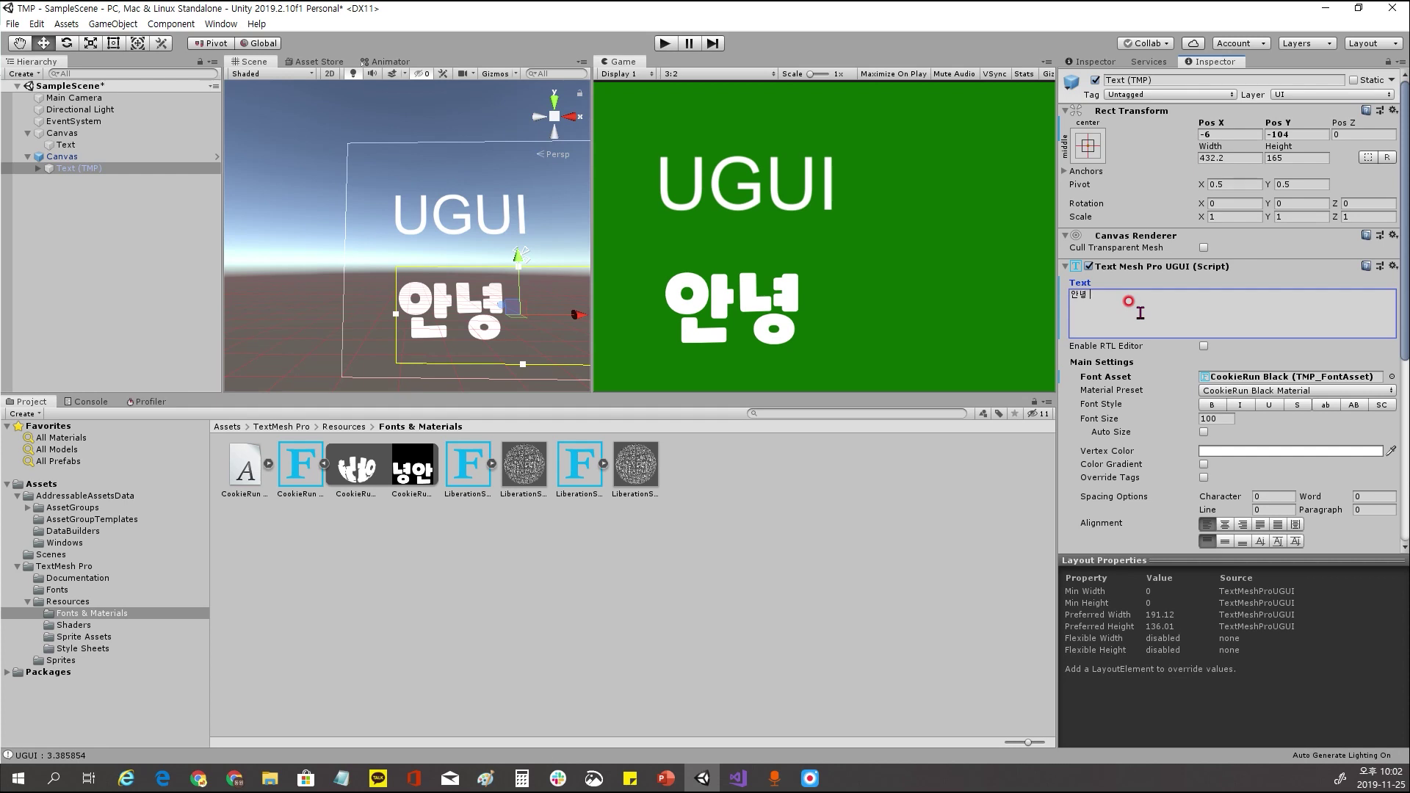
pyautogui.write('한구')
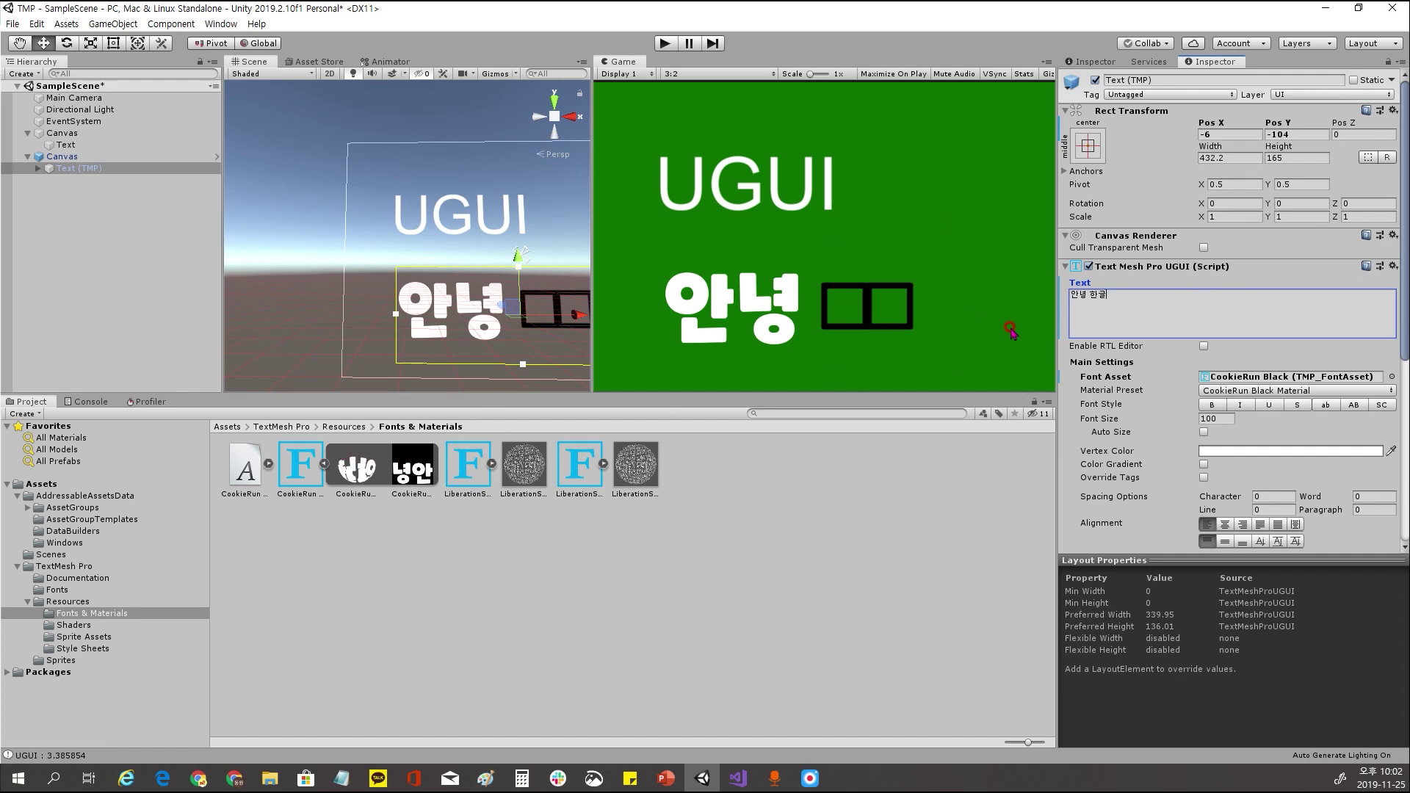
# Open the TextMeshPro Font Asset Creator and move it aside
pyautogui.click(221, 24)
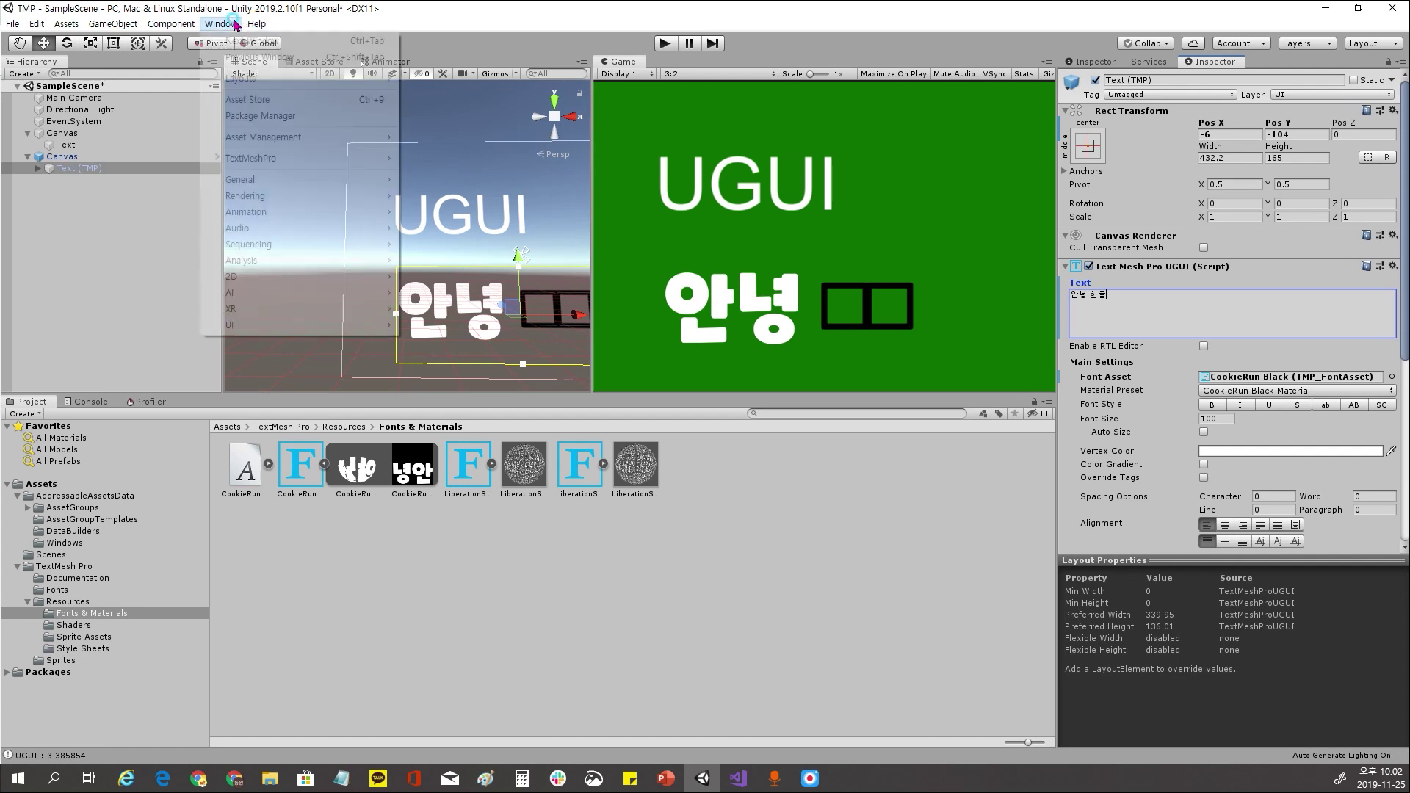
pyautogui.moveTo(310, 170)
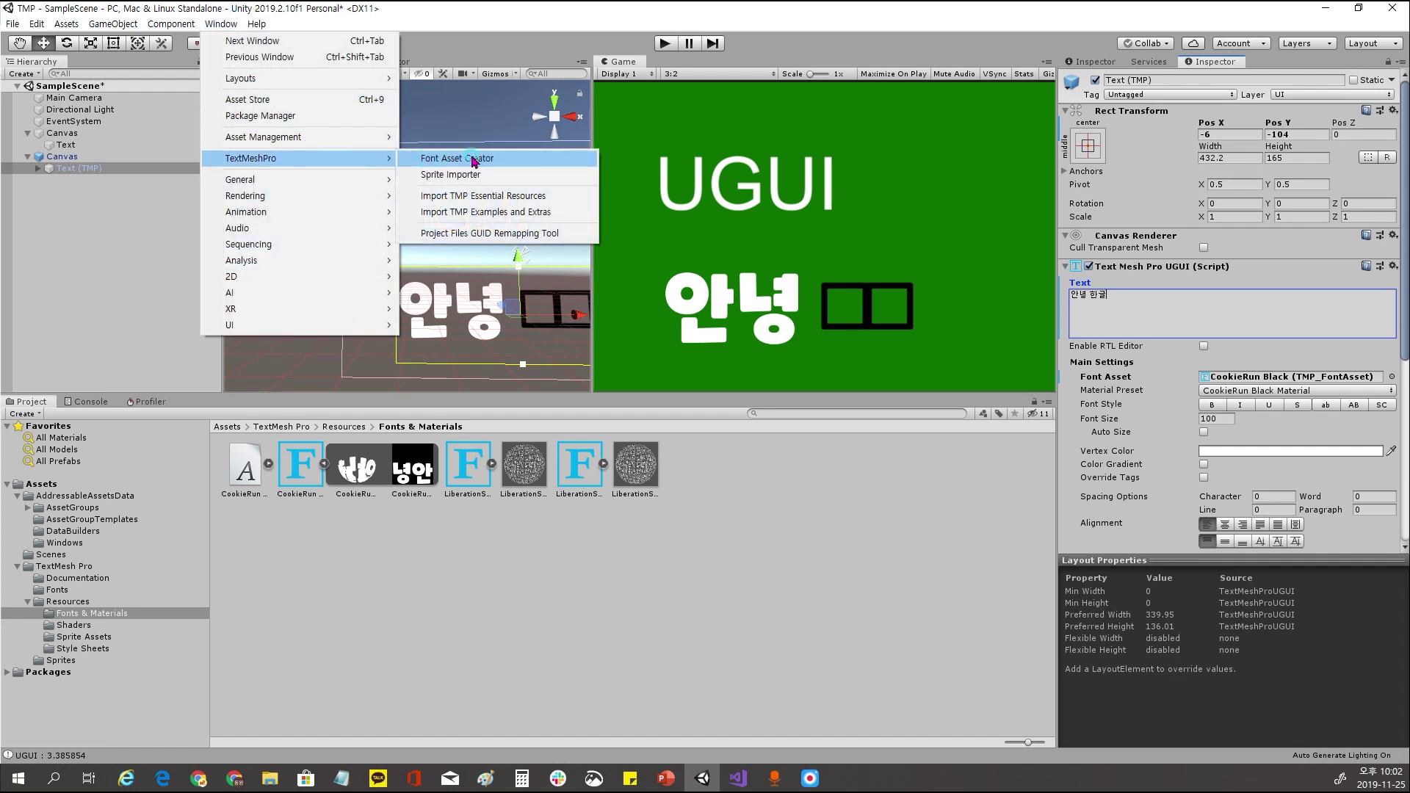
pyautogui.click(450, 159)
pyautogui.moveTo(602, 192); pyautogui.dragTo(817, 221)
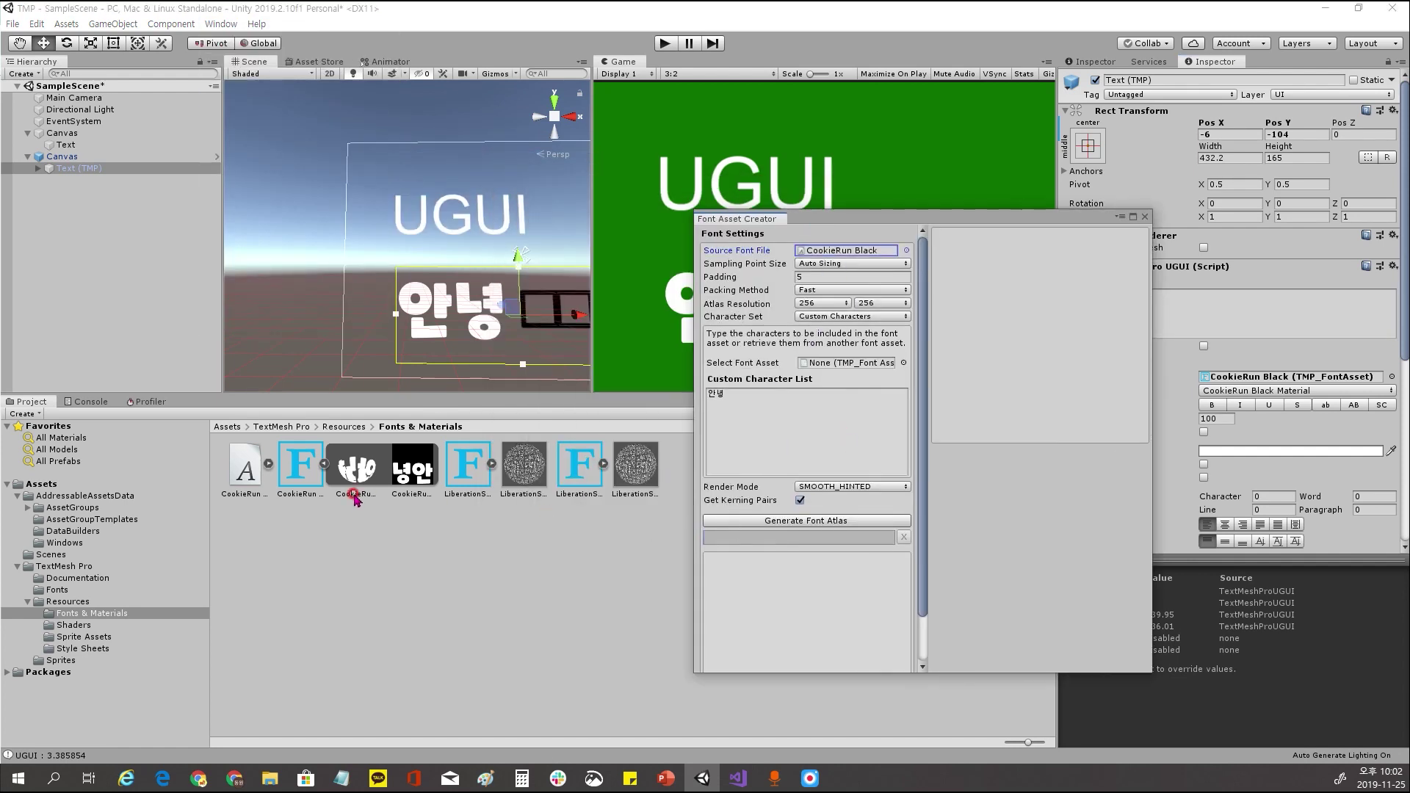
# Add 한글 to the custom characters, generate the atlas, and overwrite CookieRun Black.asset
pyautogui.click(798, 426)
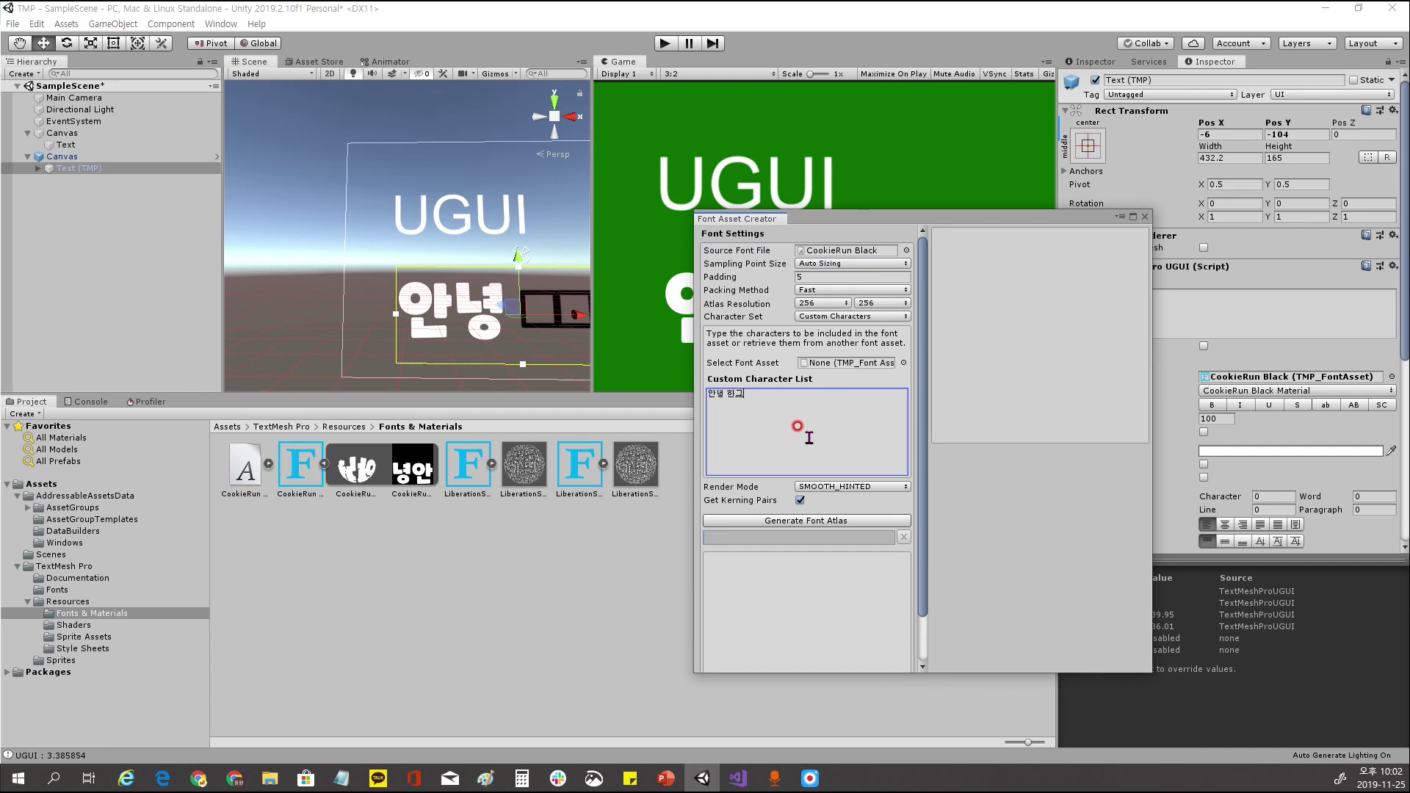
pyautogui.click(791, 425)
pyautogui.click(792, 522)
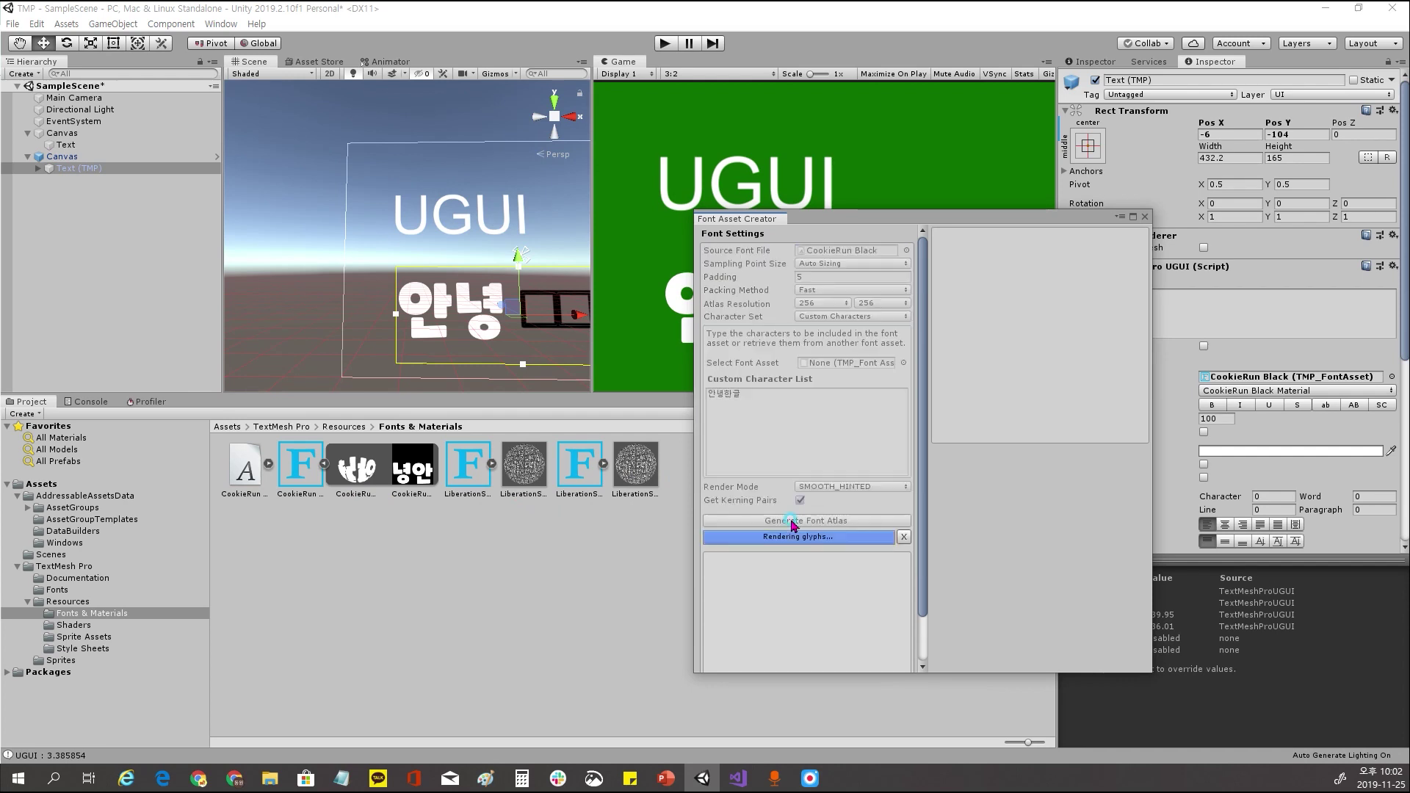
pyautogui.click(760, 665)
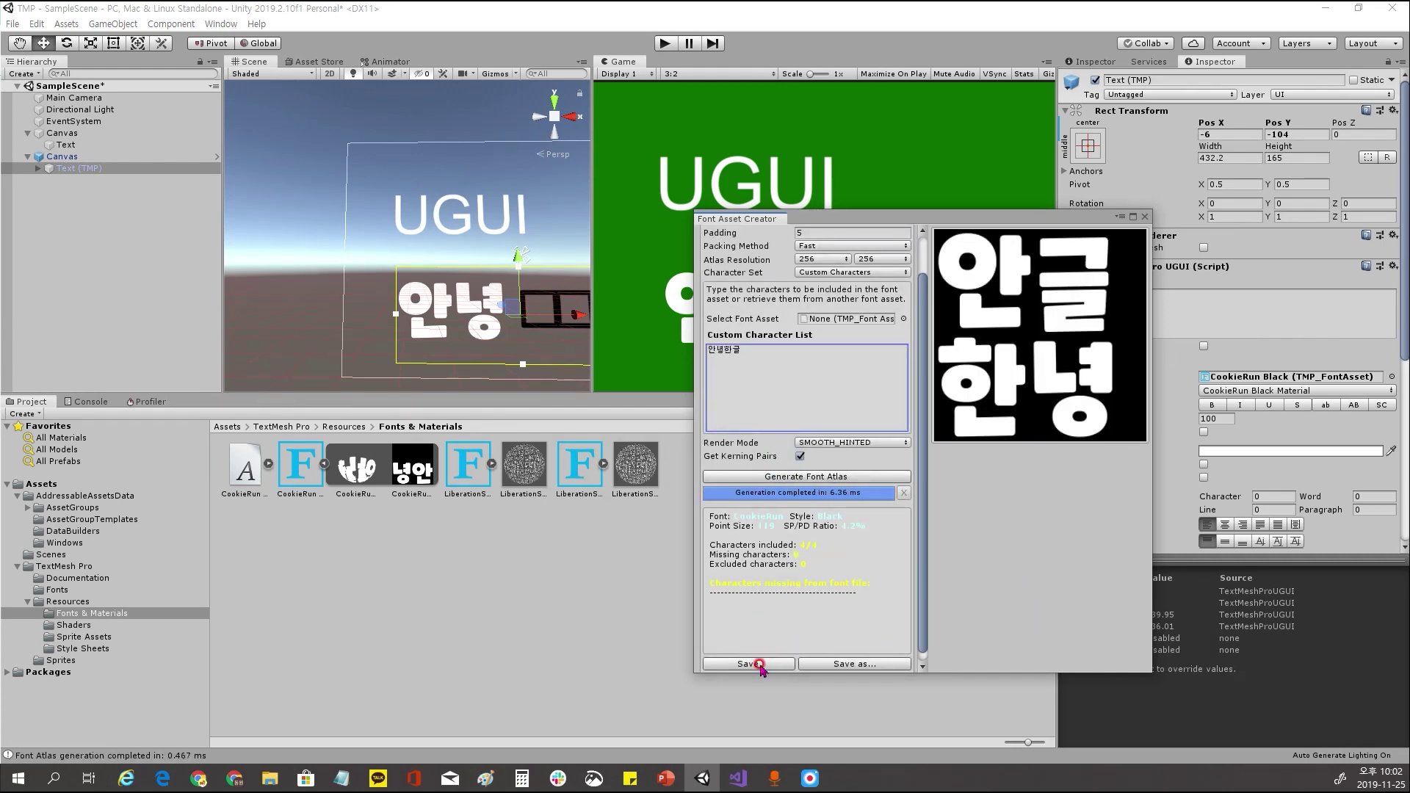
pyautogui.doubleClick(512, 198)
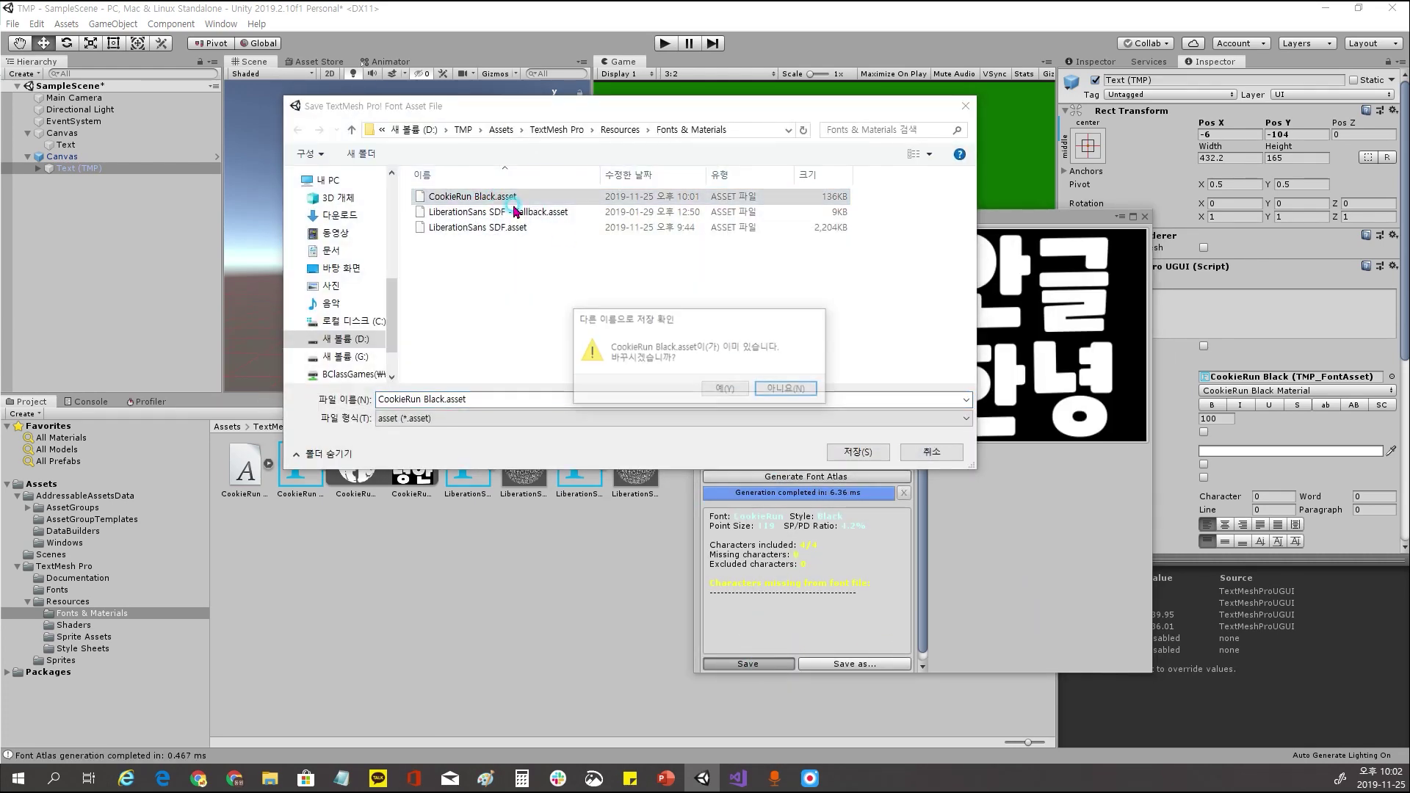
pyautogui.click(724, 387)
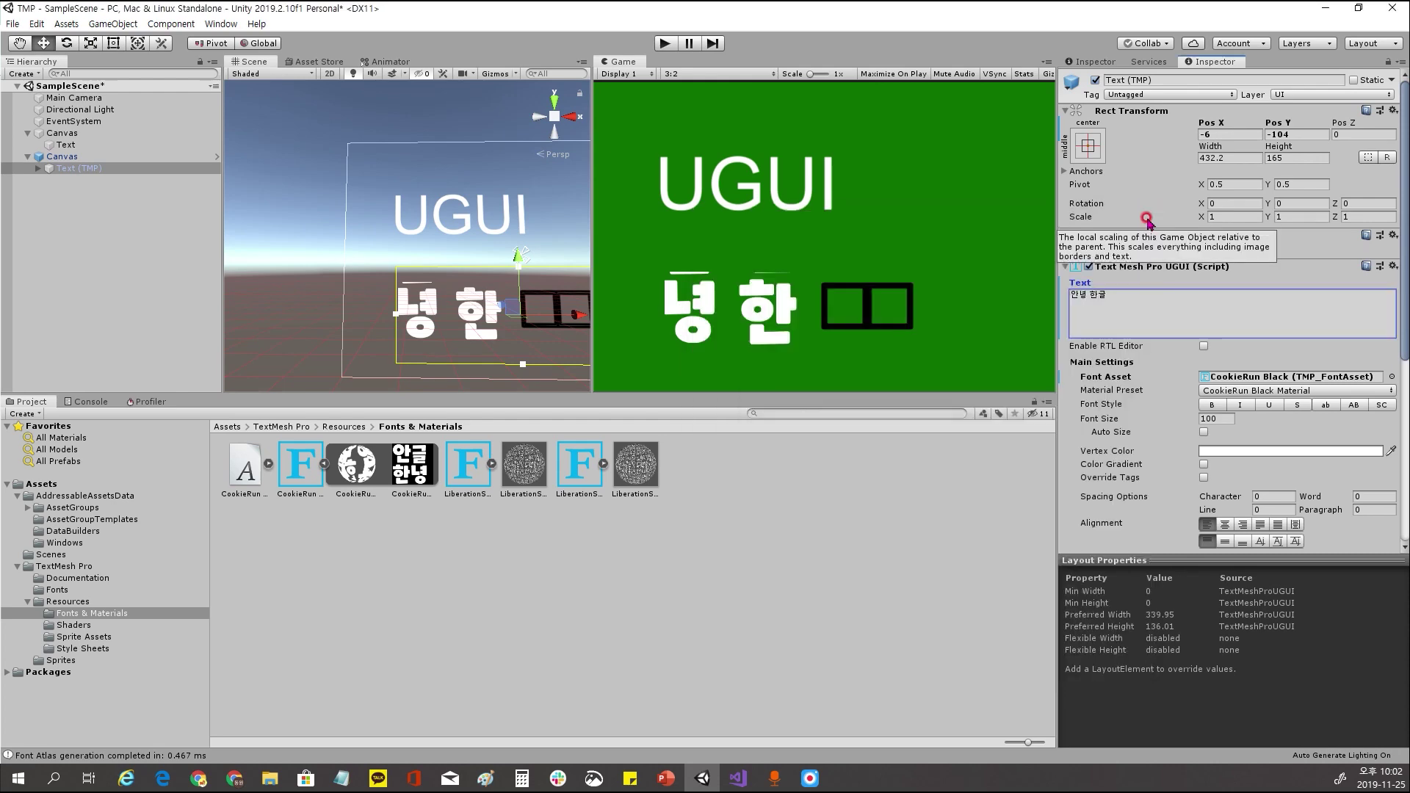
# Run the scene to check 안녕 한글, then type and delete test letters 'asdfdsf'
pyautogui.hotkey('ctrl', 'p')
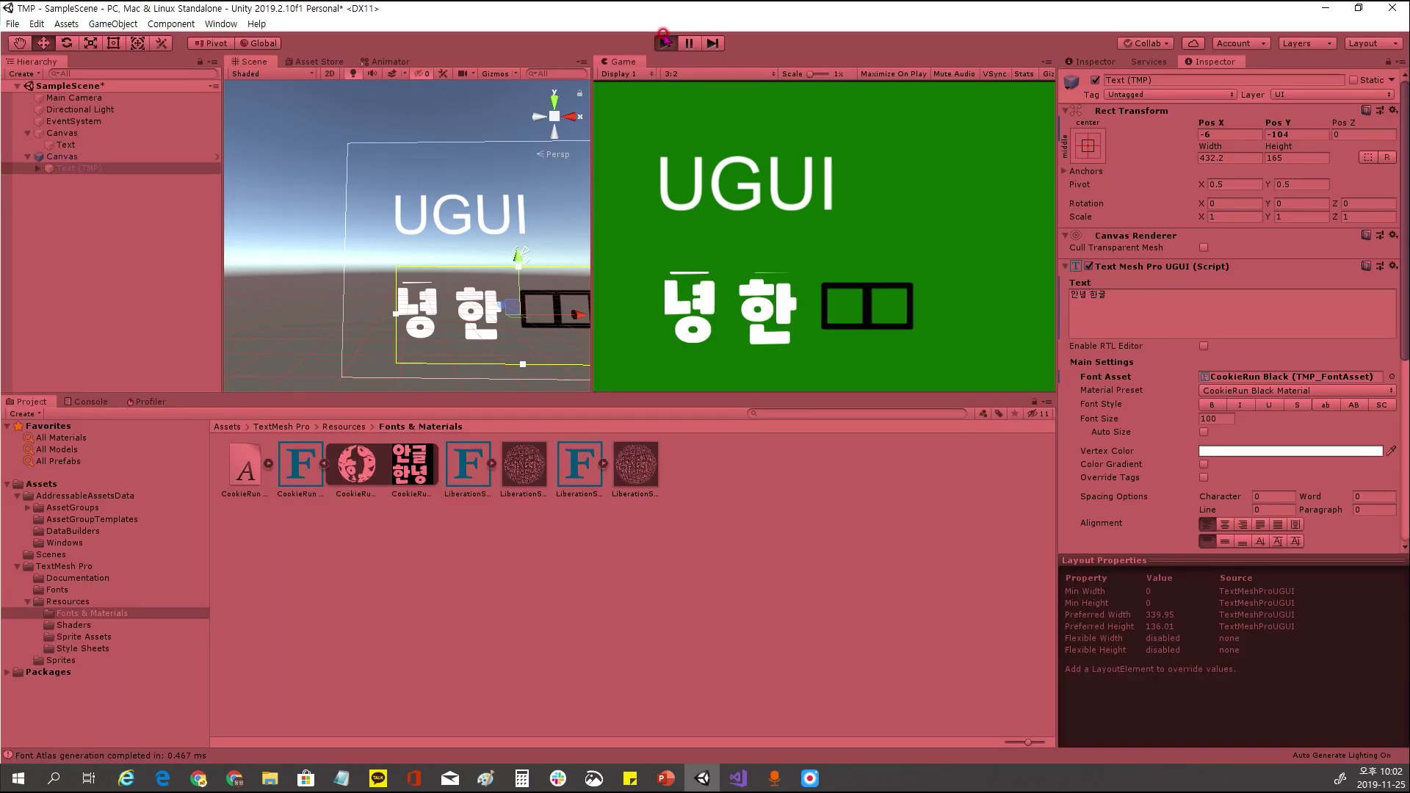
pyautogui.click(669, 43)
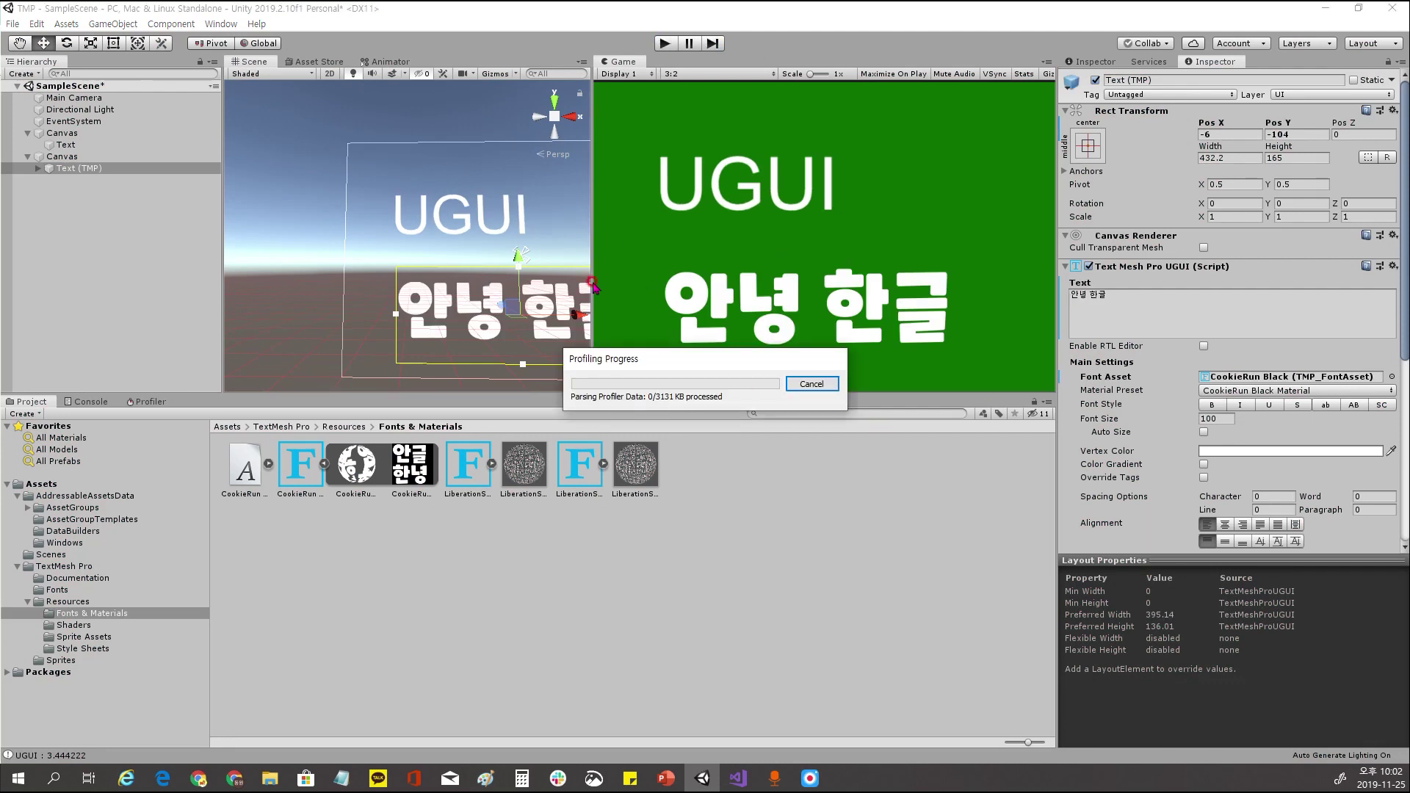
pyautogui.click(1235, 303)
pyautogui.write('의')
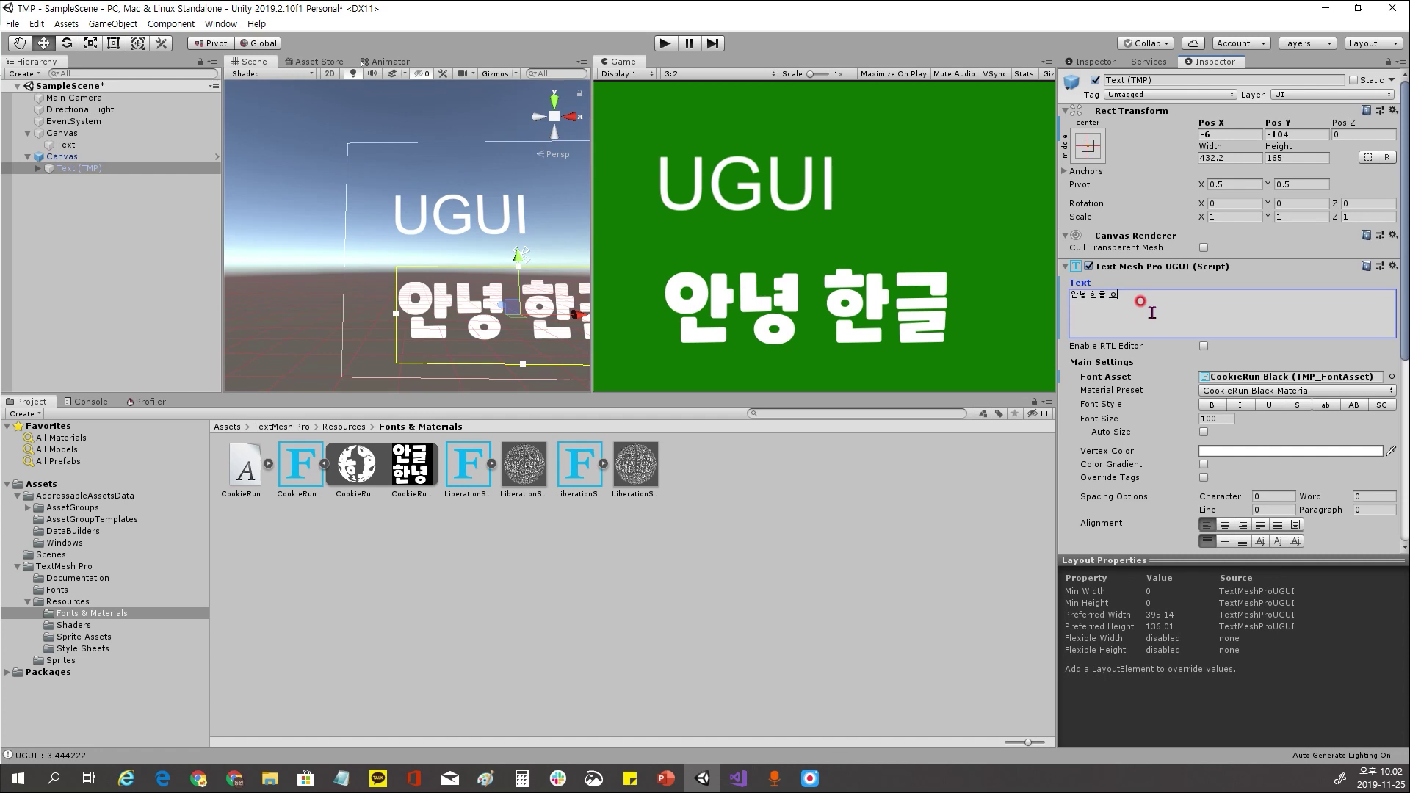
pyautogui.write('asdf')
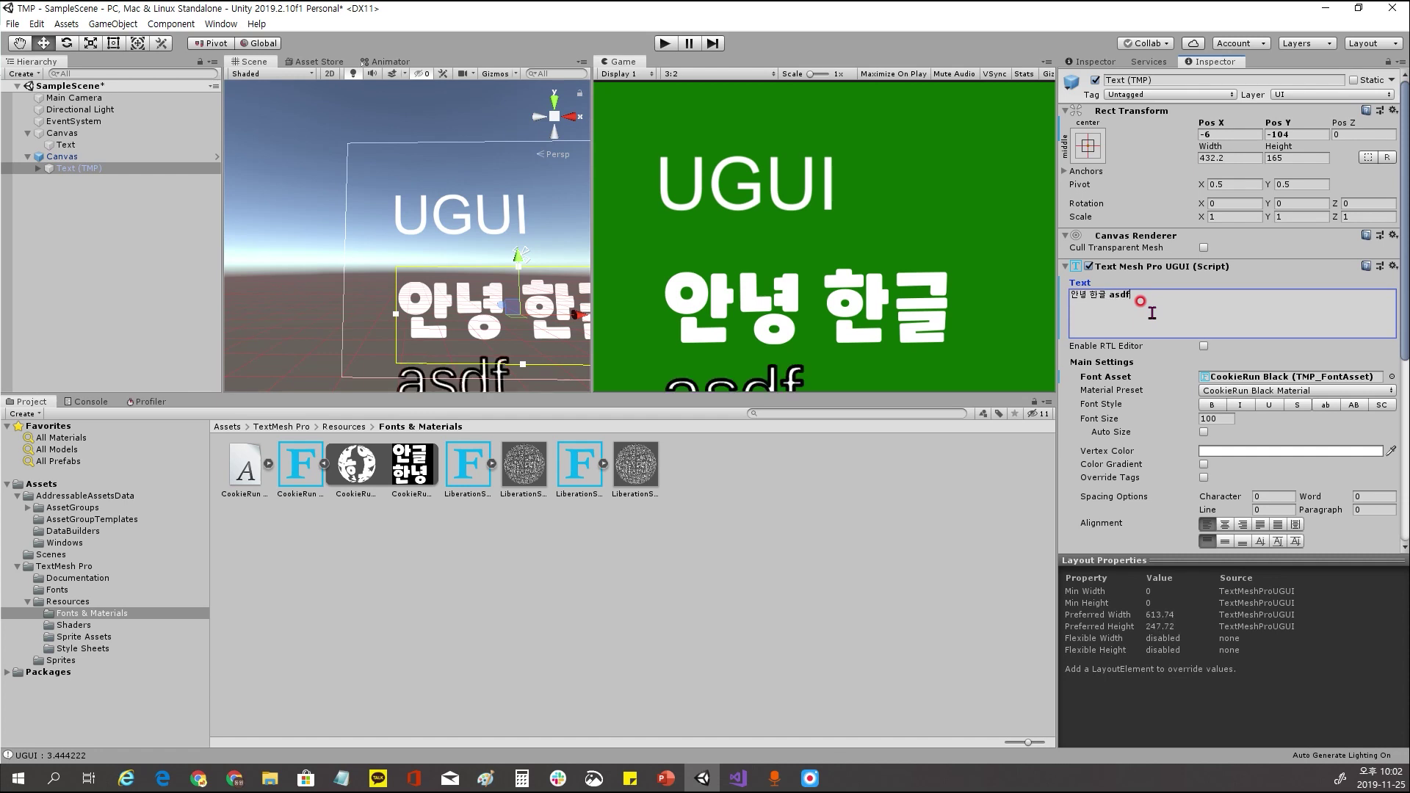
pyautogui.write('dsf')
pyautogui.press('BackSpace')
pyautogui.press('BackSpace')
pyautogui.press('BackSpace')
pyautogui.press('BackSpace')
pyautogui.press('BackSpace')
pyautogui.press('BackSpace')
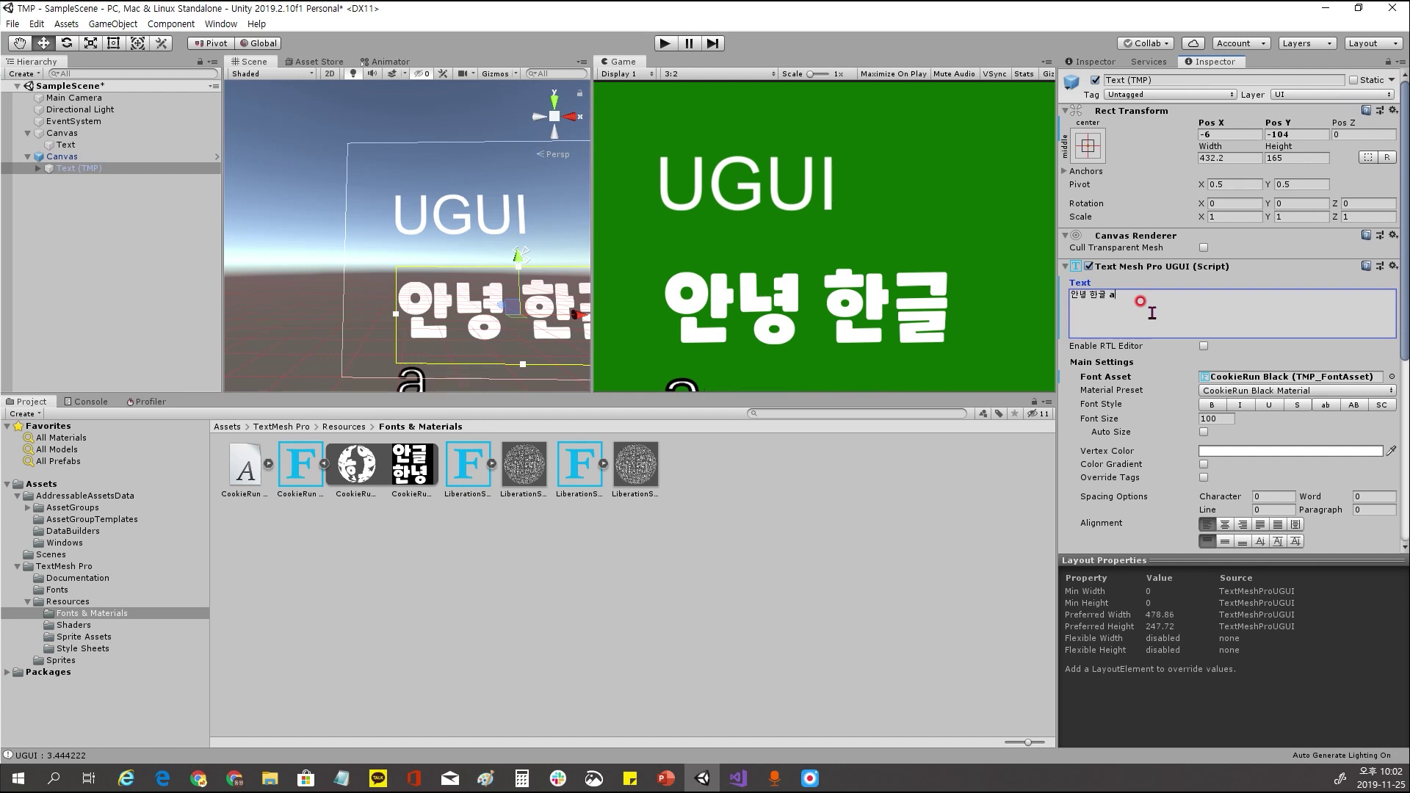
pyautogui.press('BackSpace')
pyautogui.press('BackSpace')
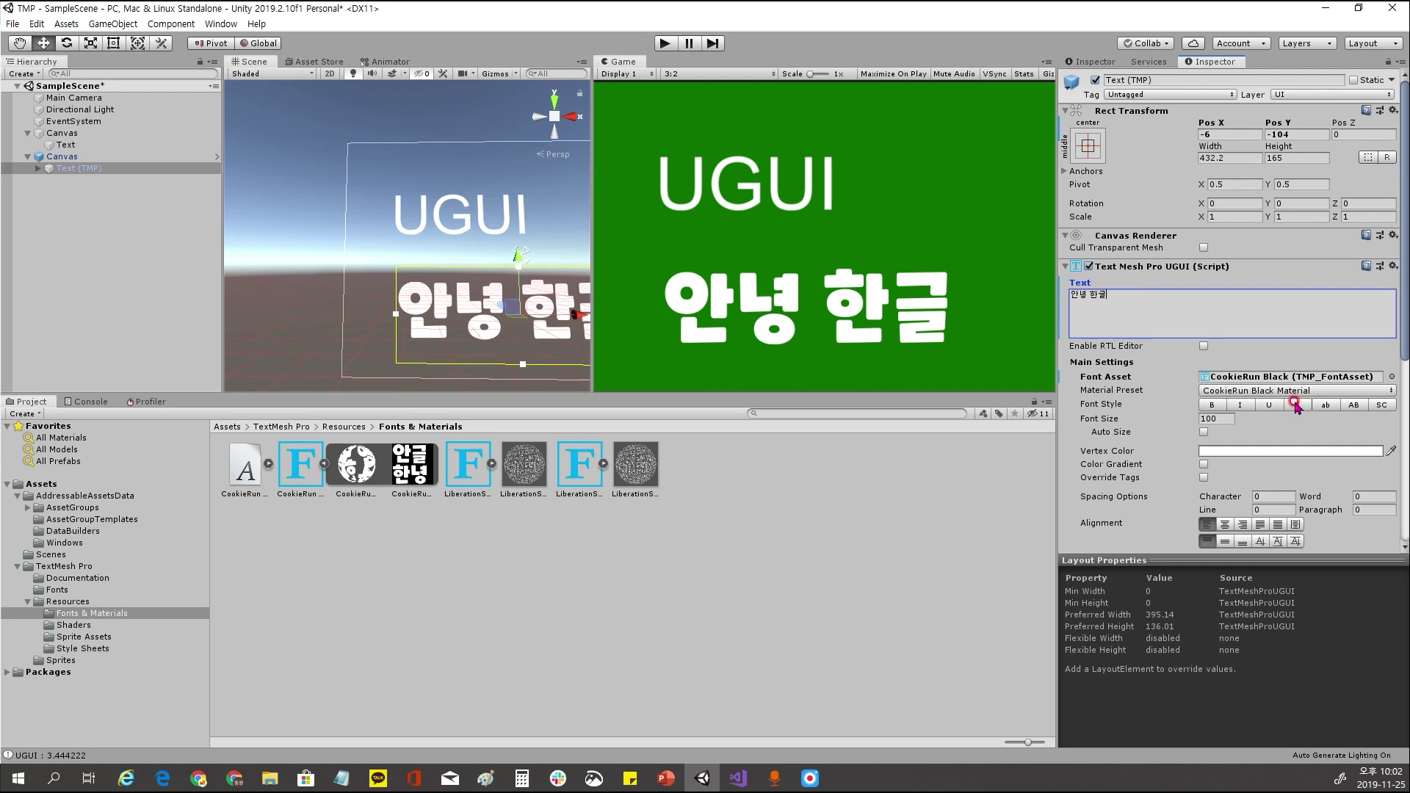
# Inspect the TMP SubMeshUI child, then test letters 'aaaaasdds' in the TMP text and remove them
pyautogui.click(37, 168)
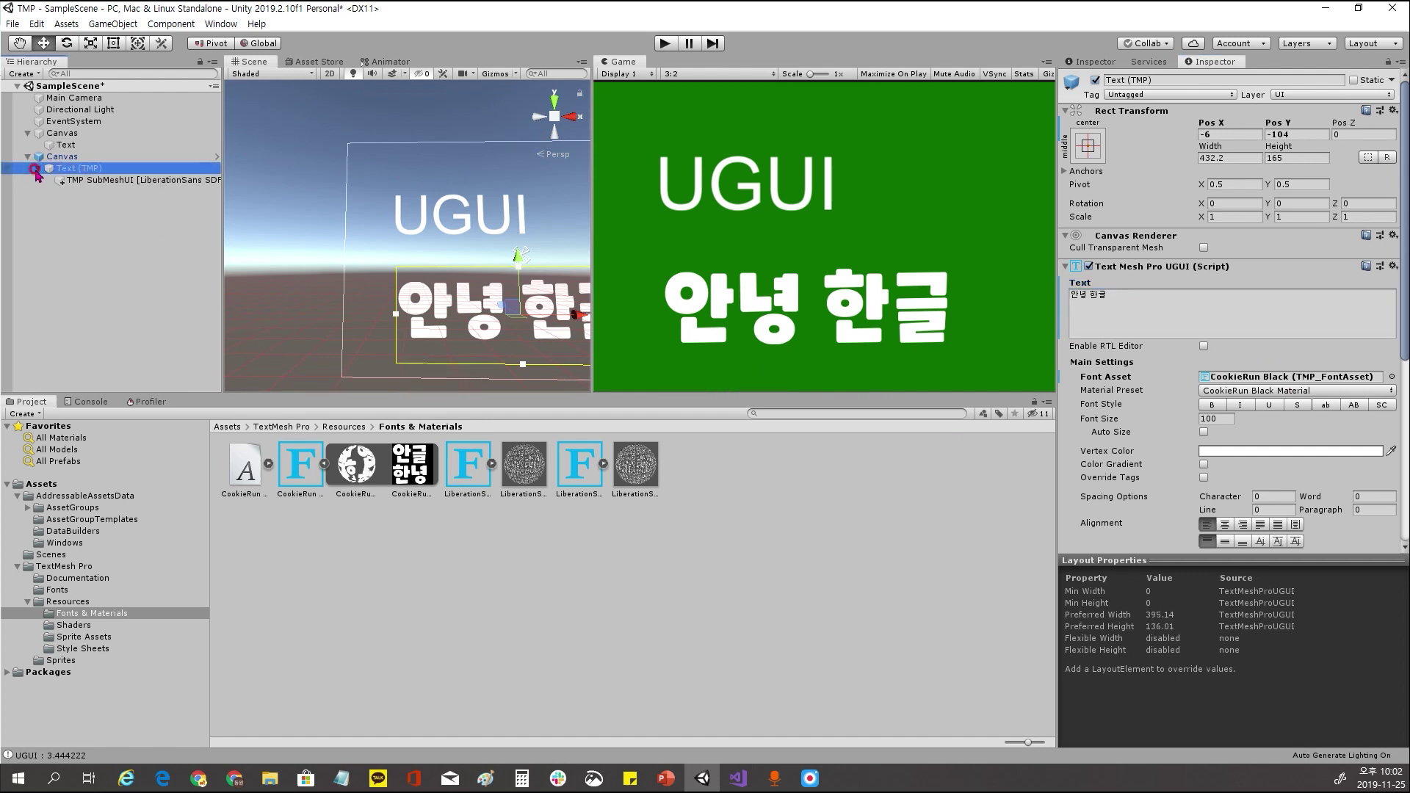
pyautogui.click(107, 180)
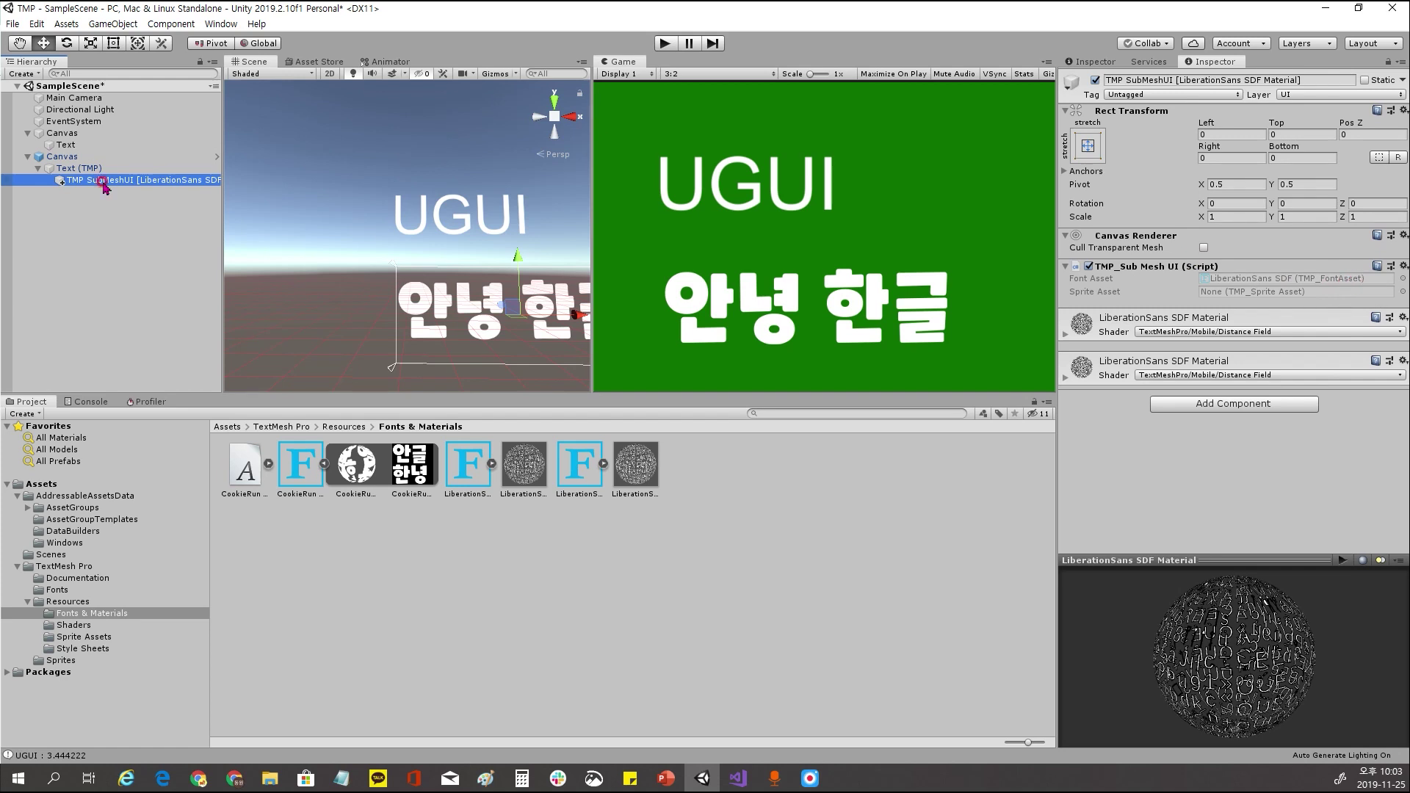
pyautogui.click(78, 168)
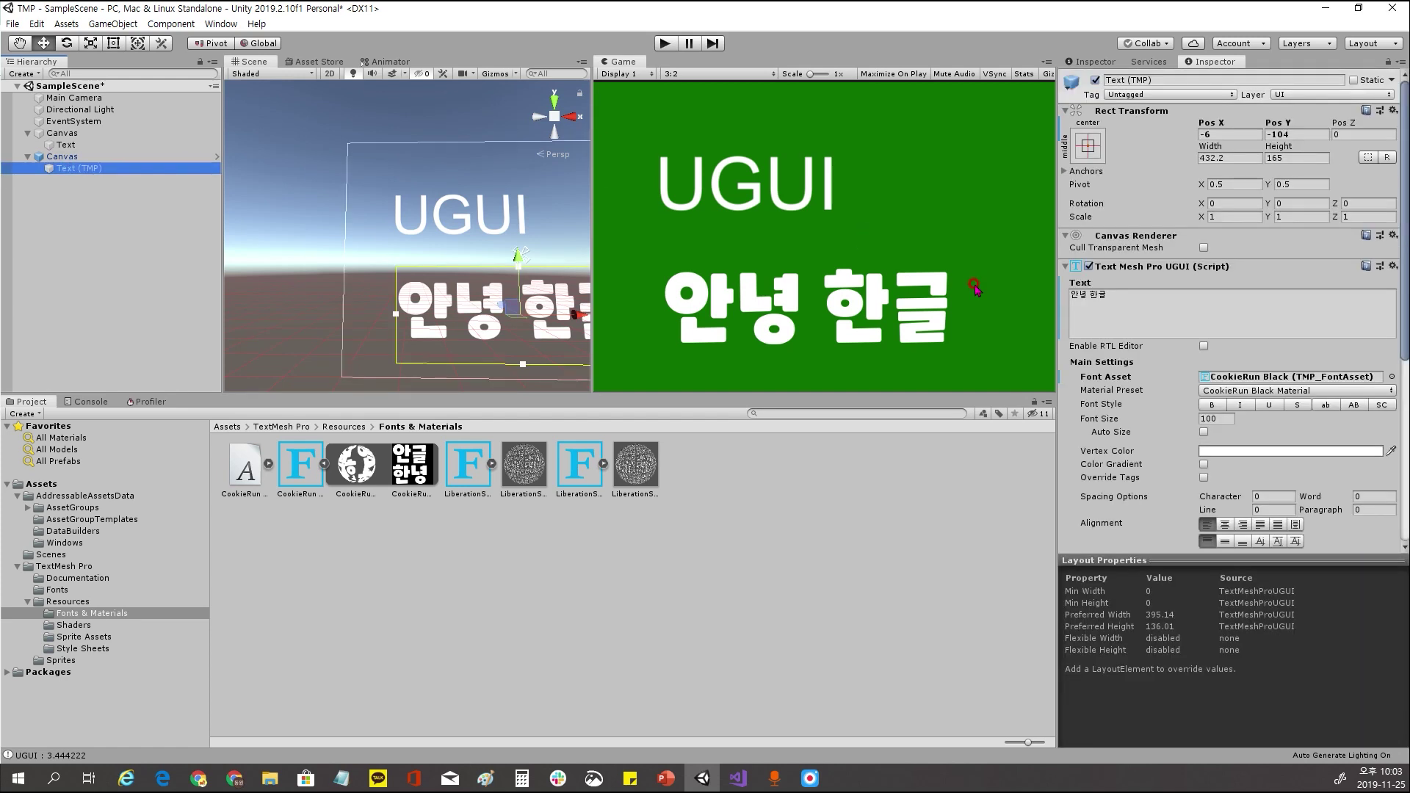
pyautogui.click(1135, 300)
pyautogui.write('aaaa')
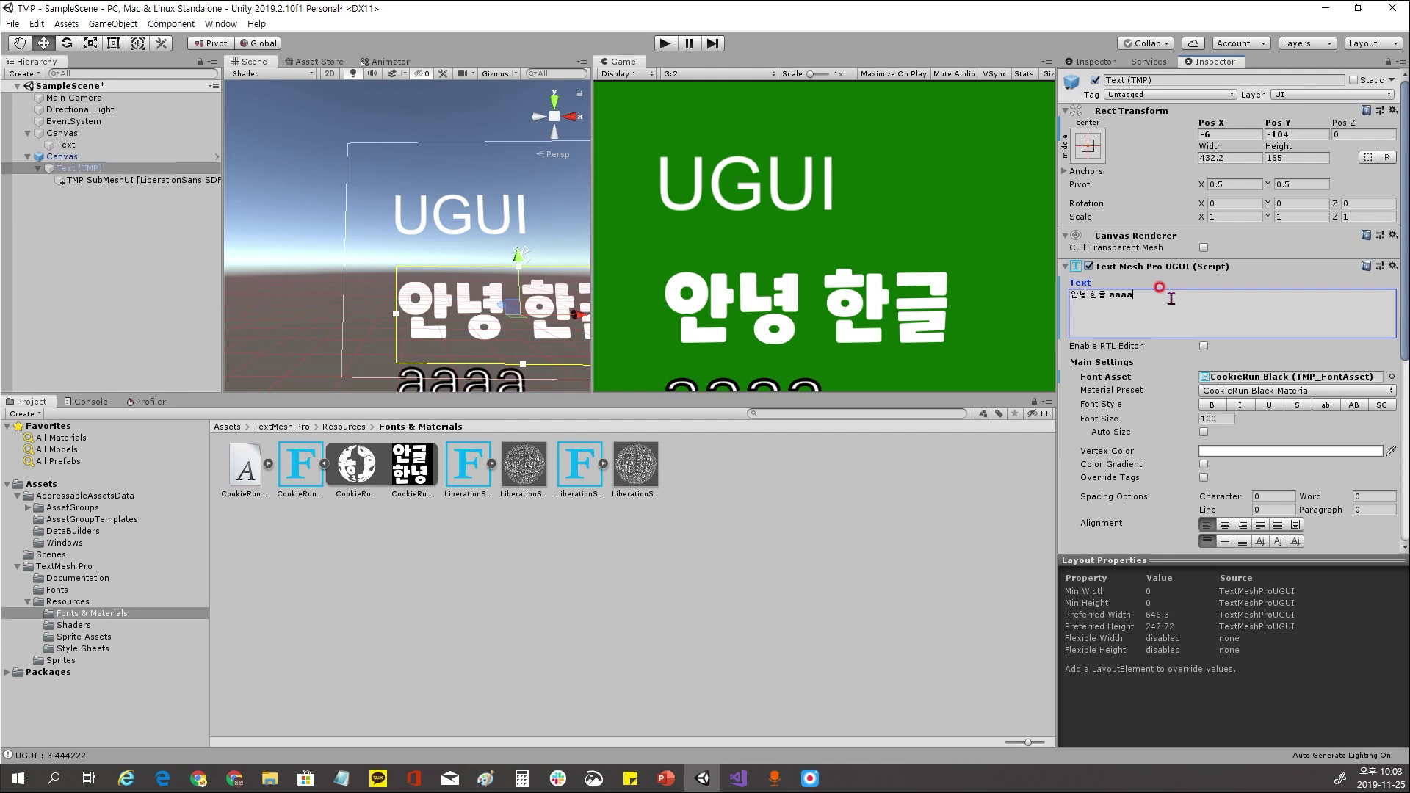
pyautogui.write('asdds')
pyautogui.press('BackSpace')
pyautogui.press('BackSpace')
pyautogui.press('BackSpace')
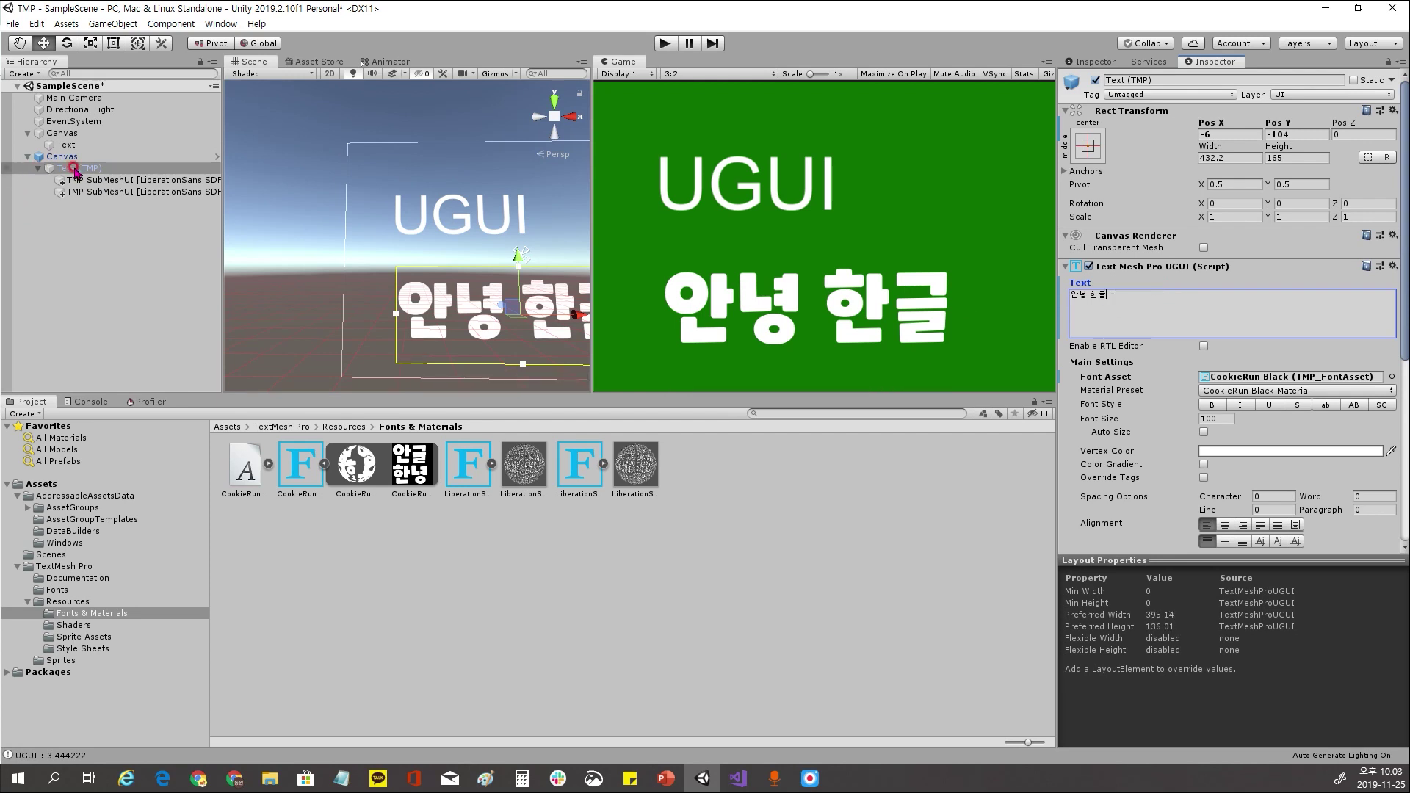
# Delete the extra fallback TMP SubMeshUI object and reselect the TMP text
pyautogui.click(197, 193)
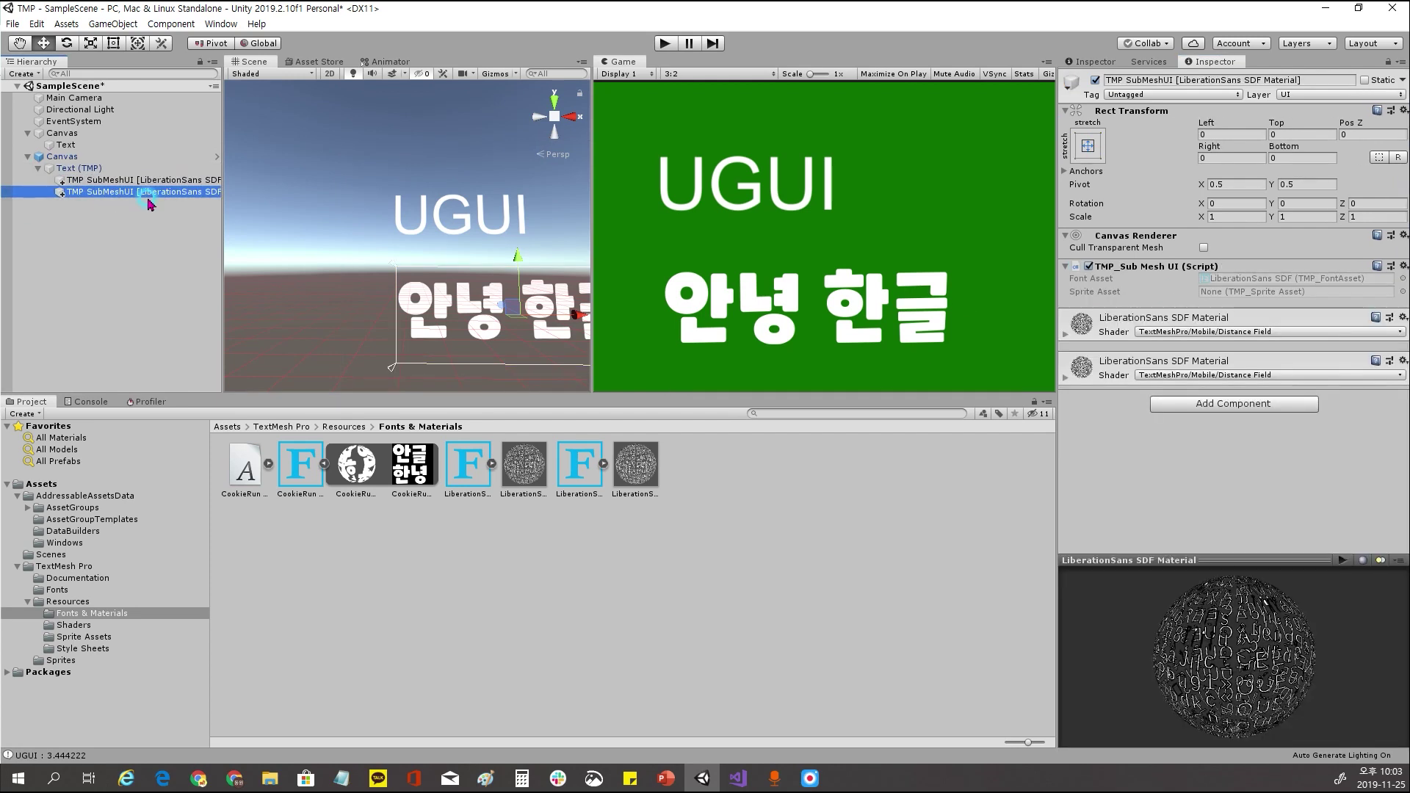
pyautogui.press('Delete')
pyautogui.click(38, 169)
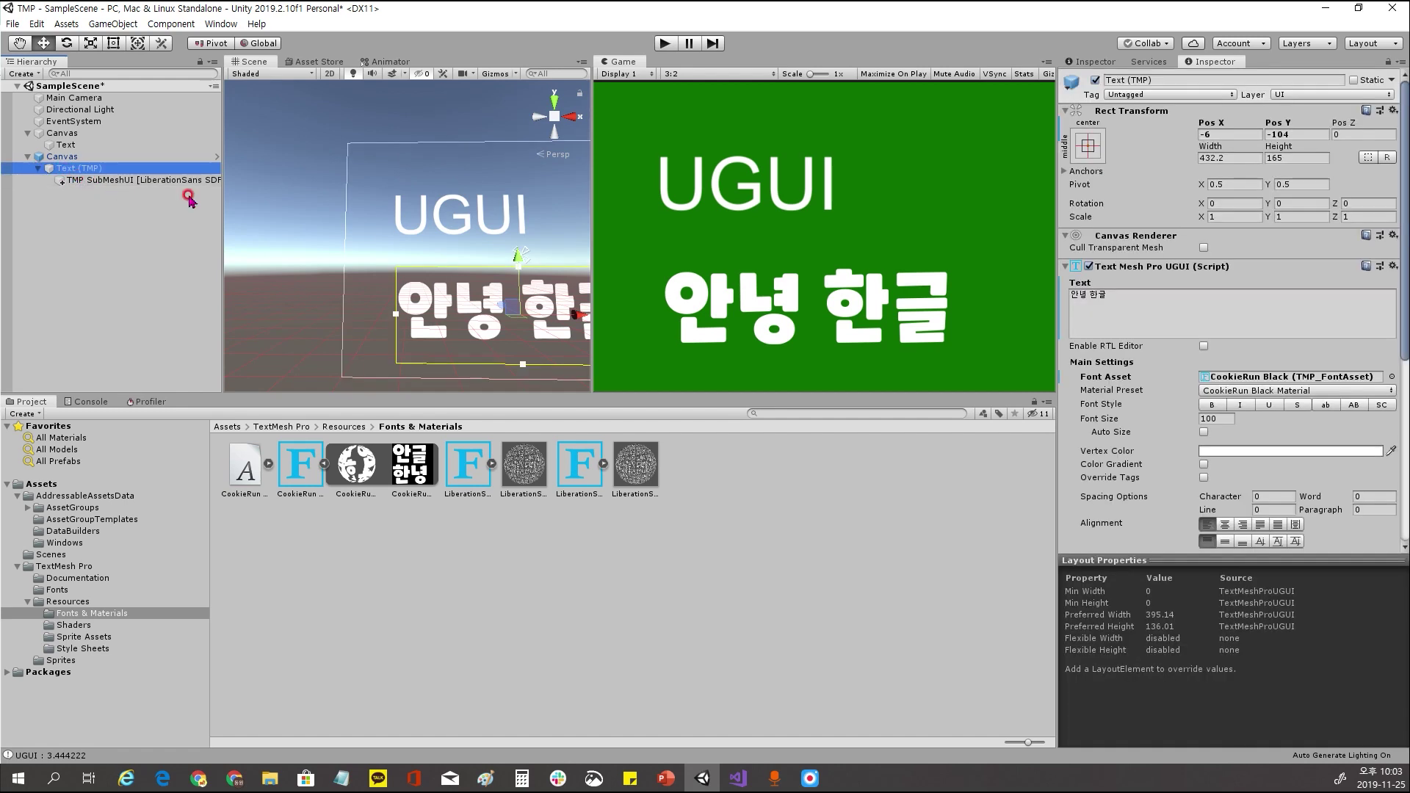
pyautogui.click(1111, 305)
# Select the CookieRun Black atlas and open the Font Asset Creator
pyautogui.click(409, 467)
pyautogui.click(220, 23)
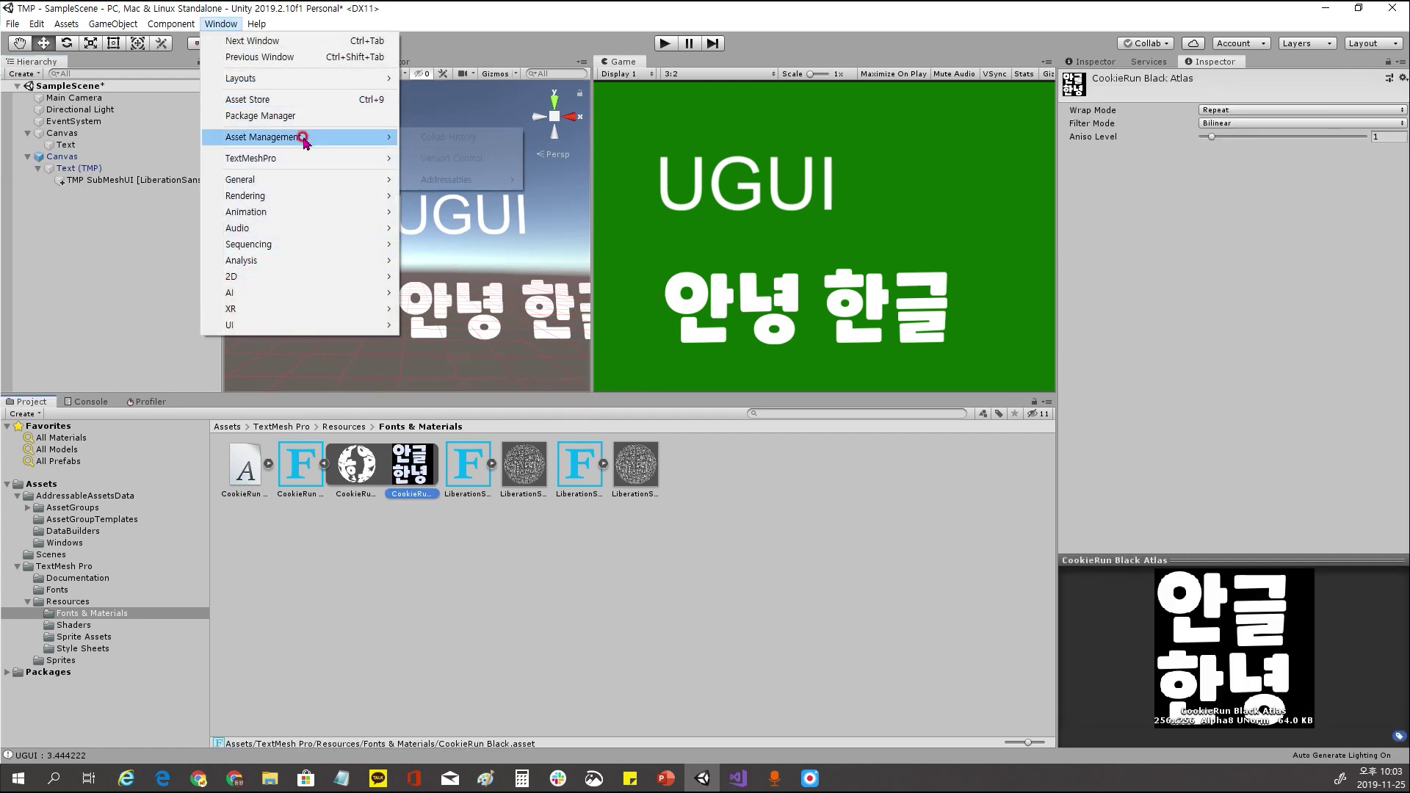
pyautogui.click(455, 161)
# Add Hello to the character list, generate the atlas, and overwrite CookieRun Black.asset
pyautogui.click(837, 446)
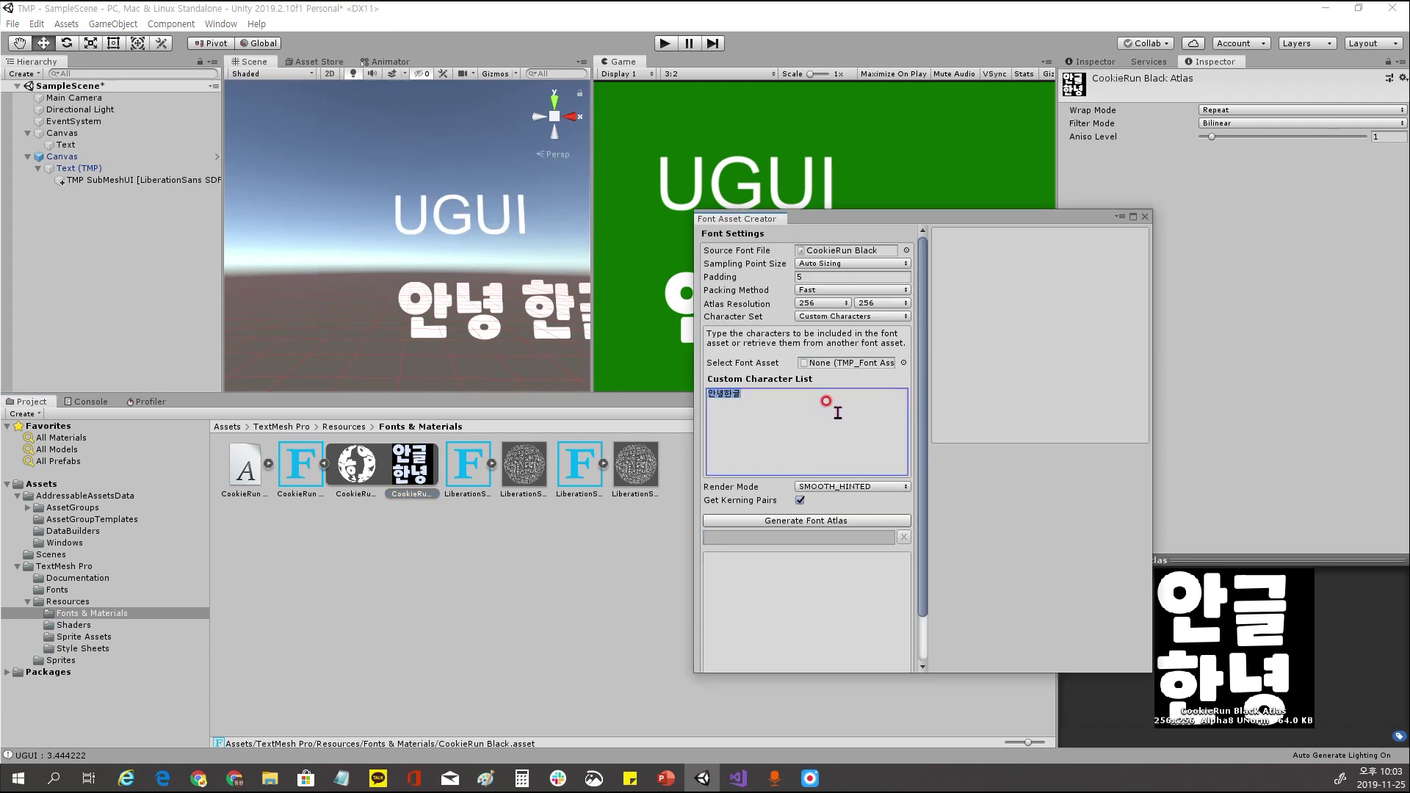
pyautogui.click(831, 397)
pyautogui.click(817, 520)
pyautogui.scroll(-2, 838, 562)
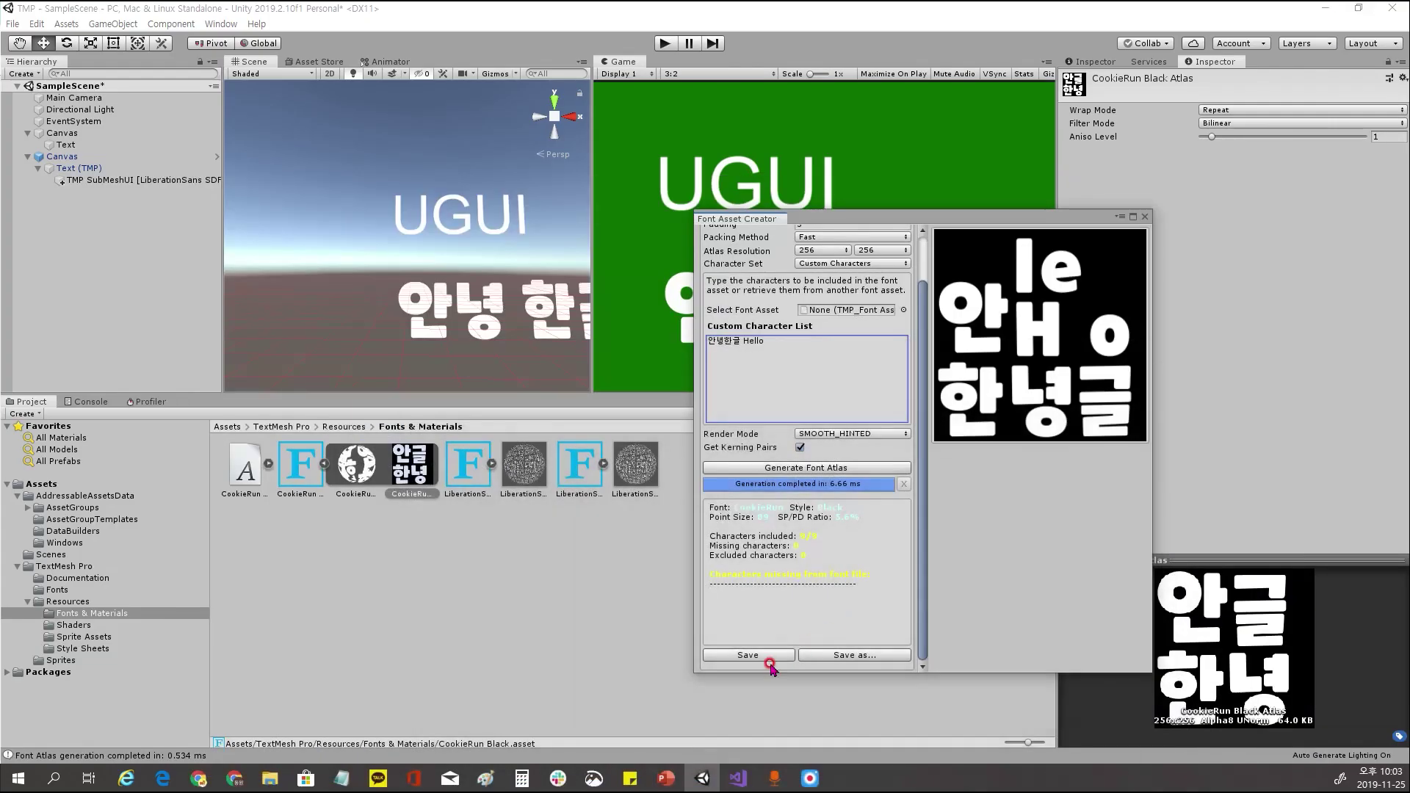
pyautogui.click(769, 664)
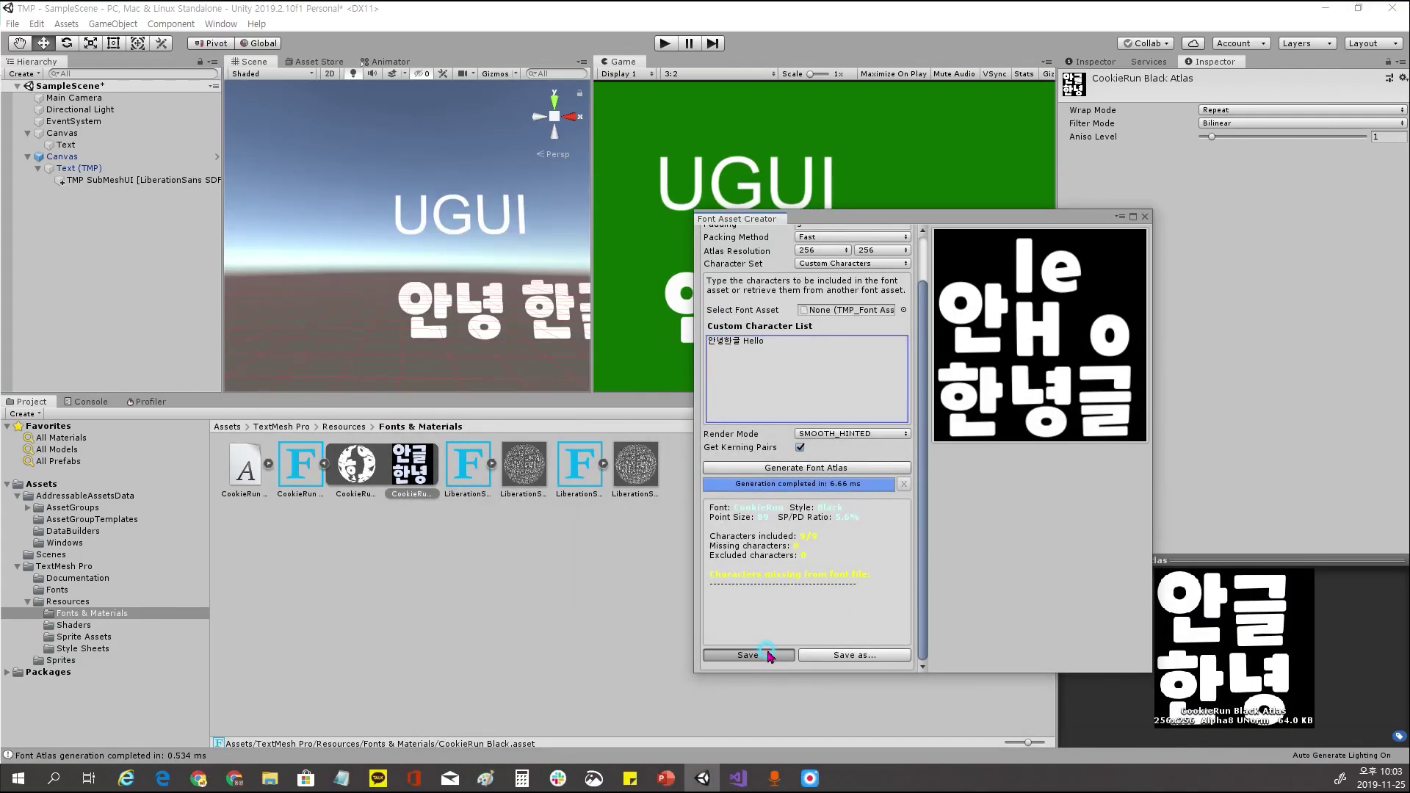
pyautogui.click(879, 453)
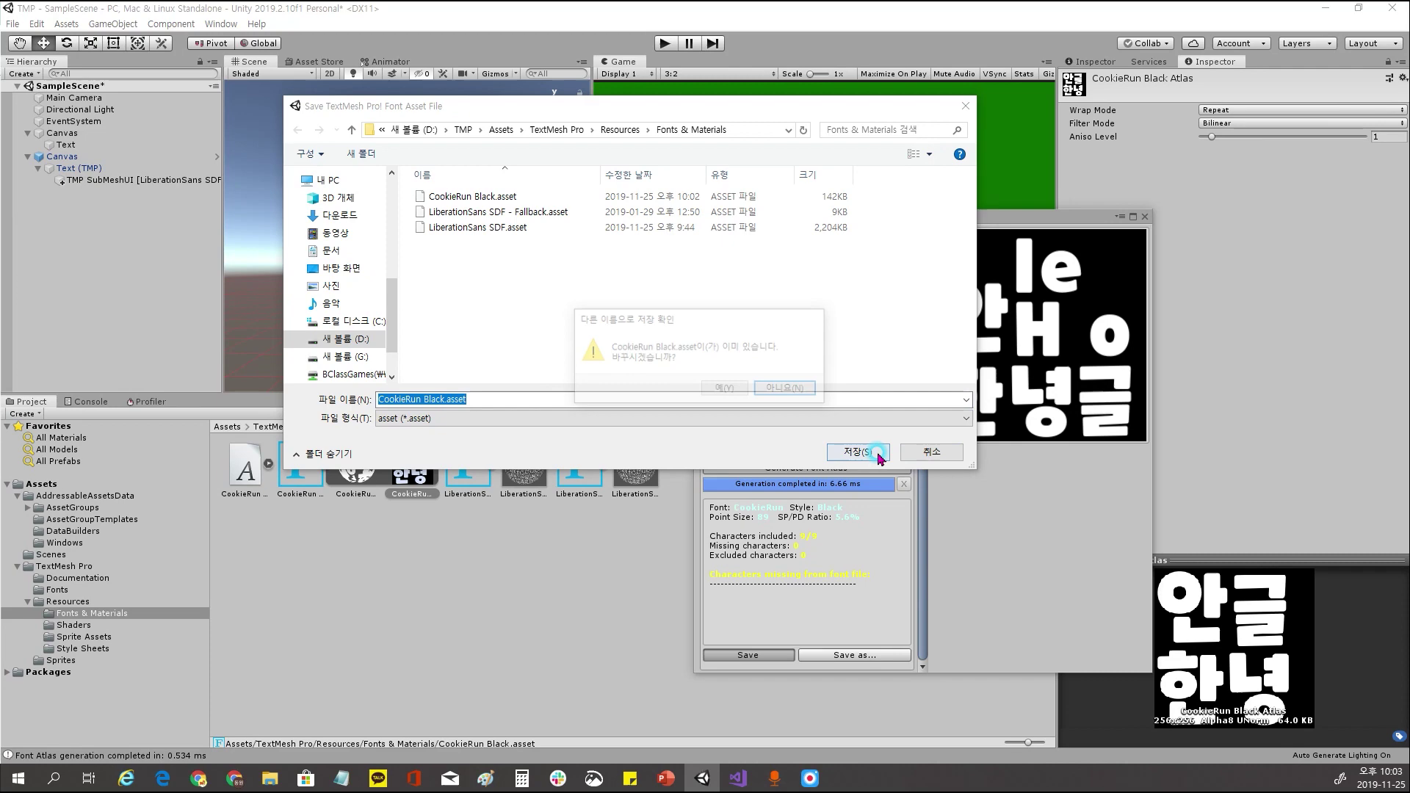
pyautogui.click(723, 388)
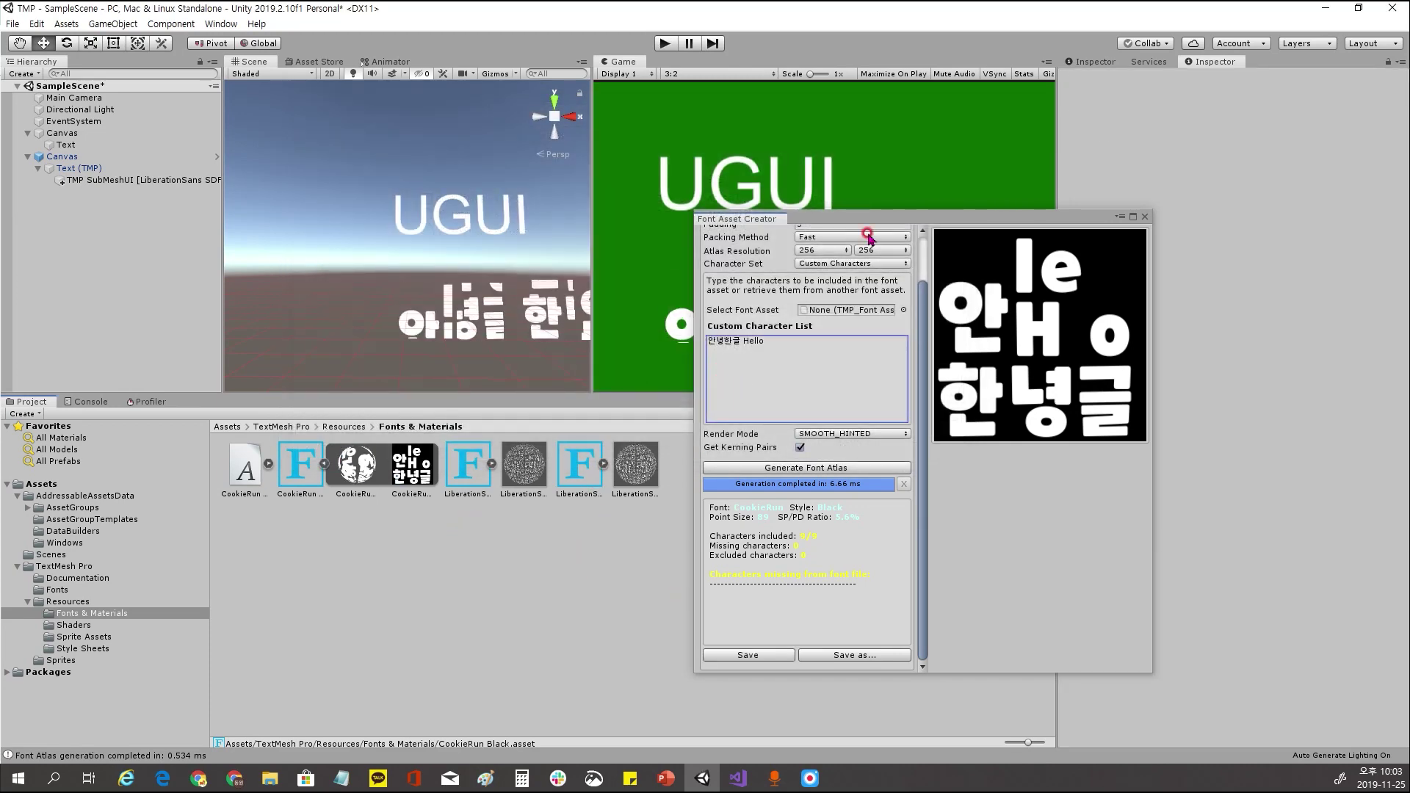
pyautogui.click(1144, 216)
pyautogui.click(476, 307)
# Append Hello to the TMP text
pyautogui.click(1210, 289)
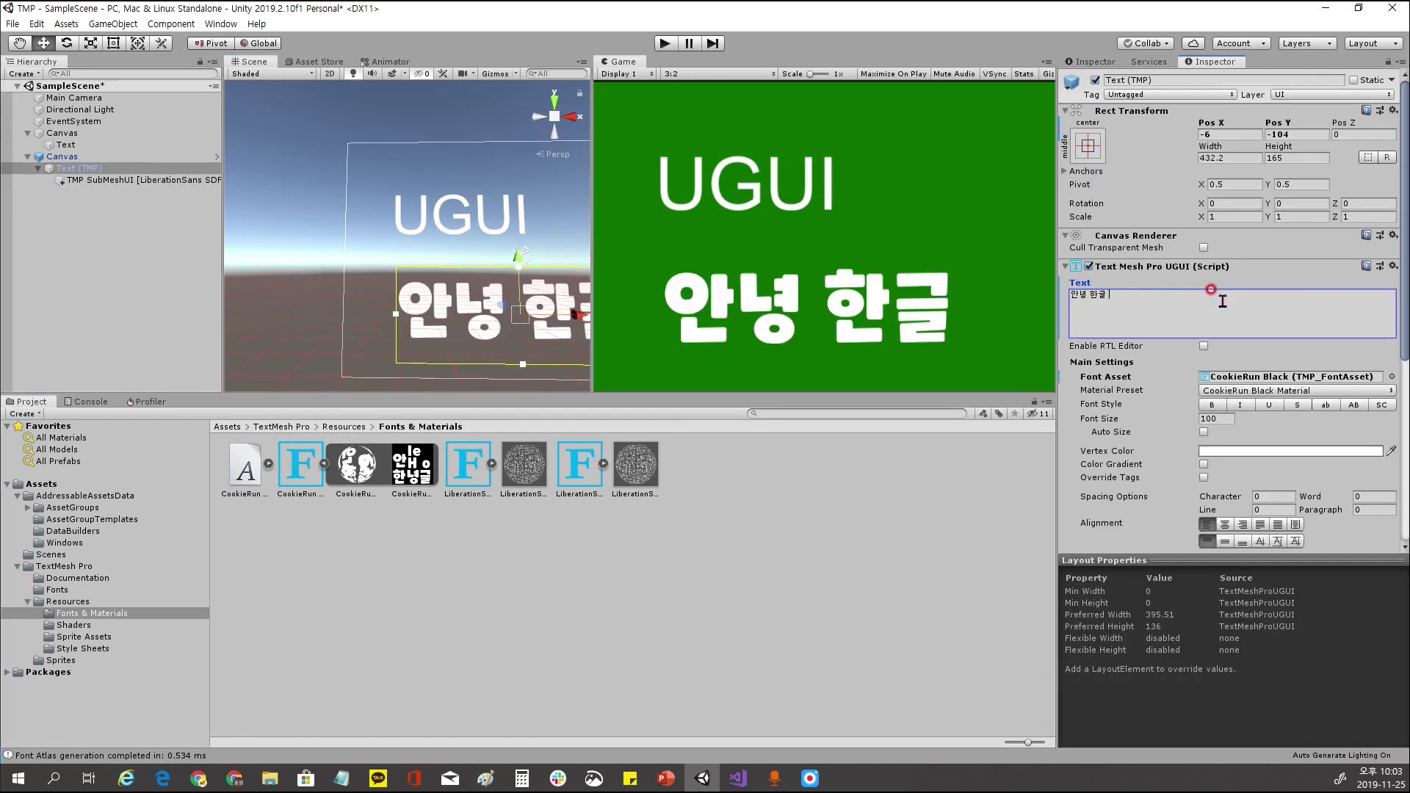
pyautogui.write('Hello')
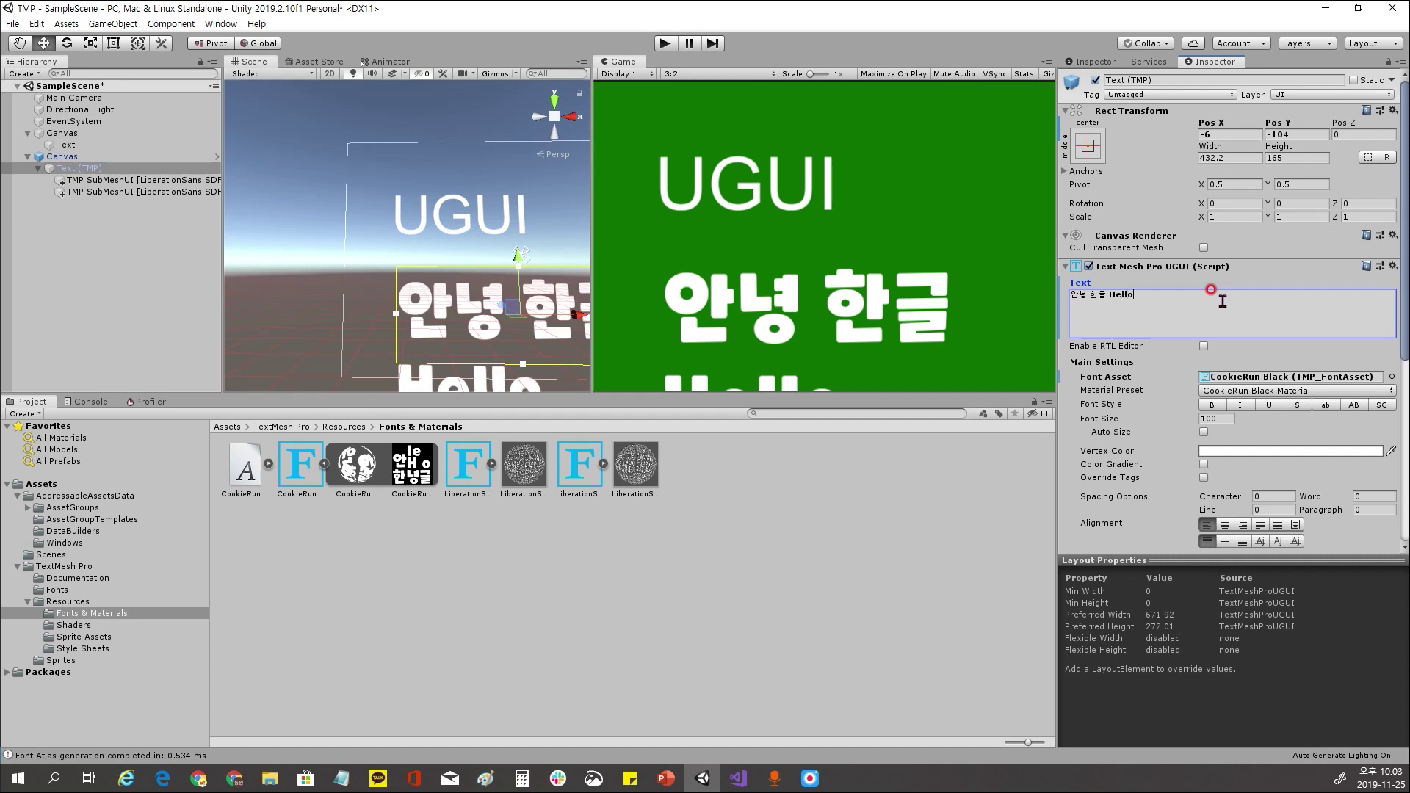
pyautogui.scroll(-3, 574, 282)
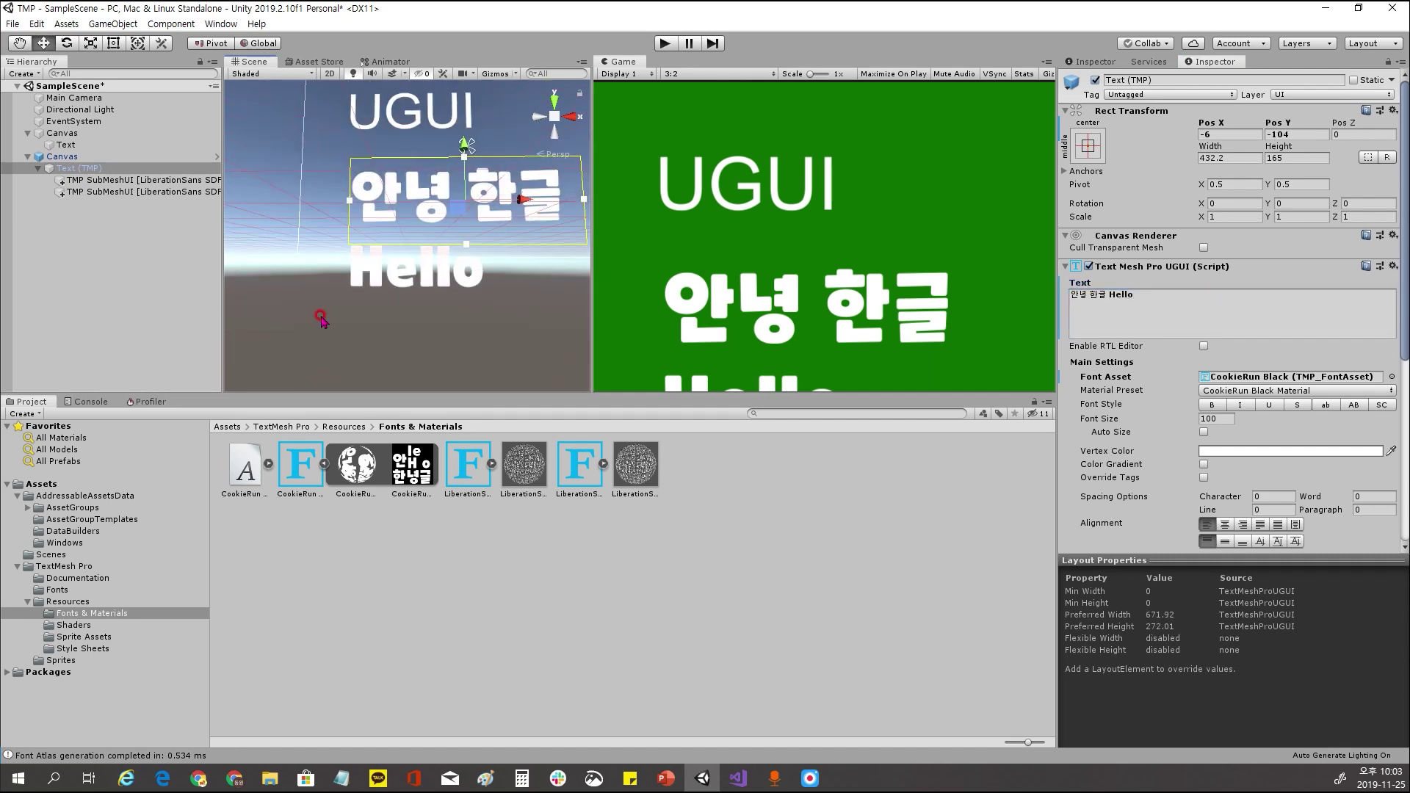
pyautogui.scroll(-2, 514, 299)
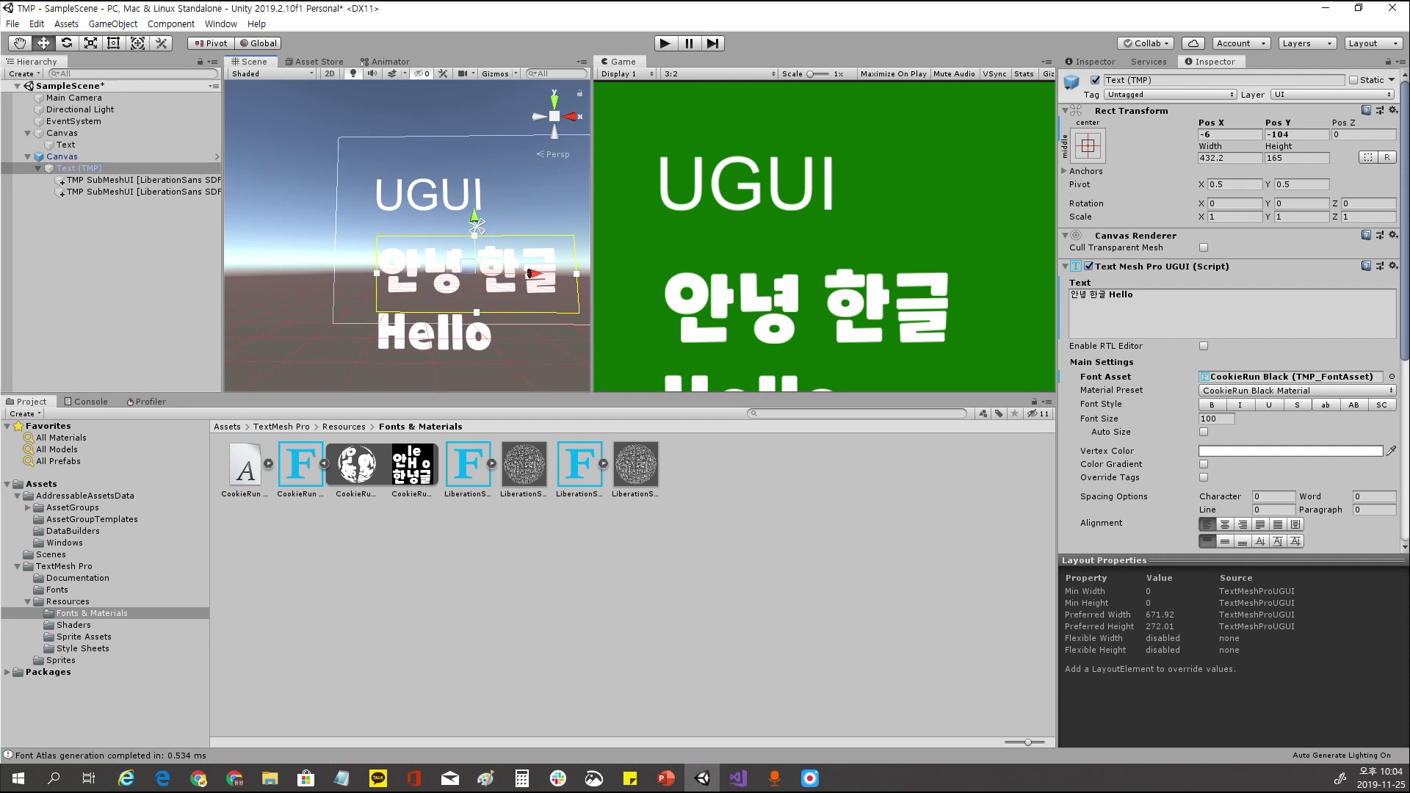
# Append 王 from the browser to the TMP text and recentre the scene view
pyautogui.hotkey('alt', 'Tab')
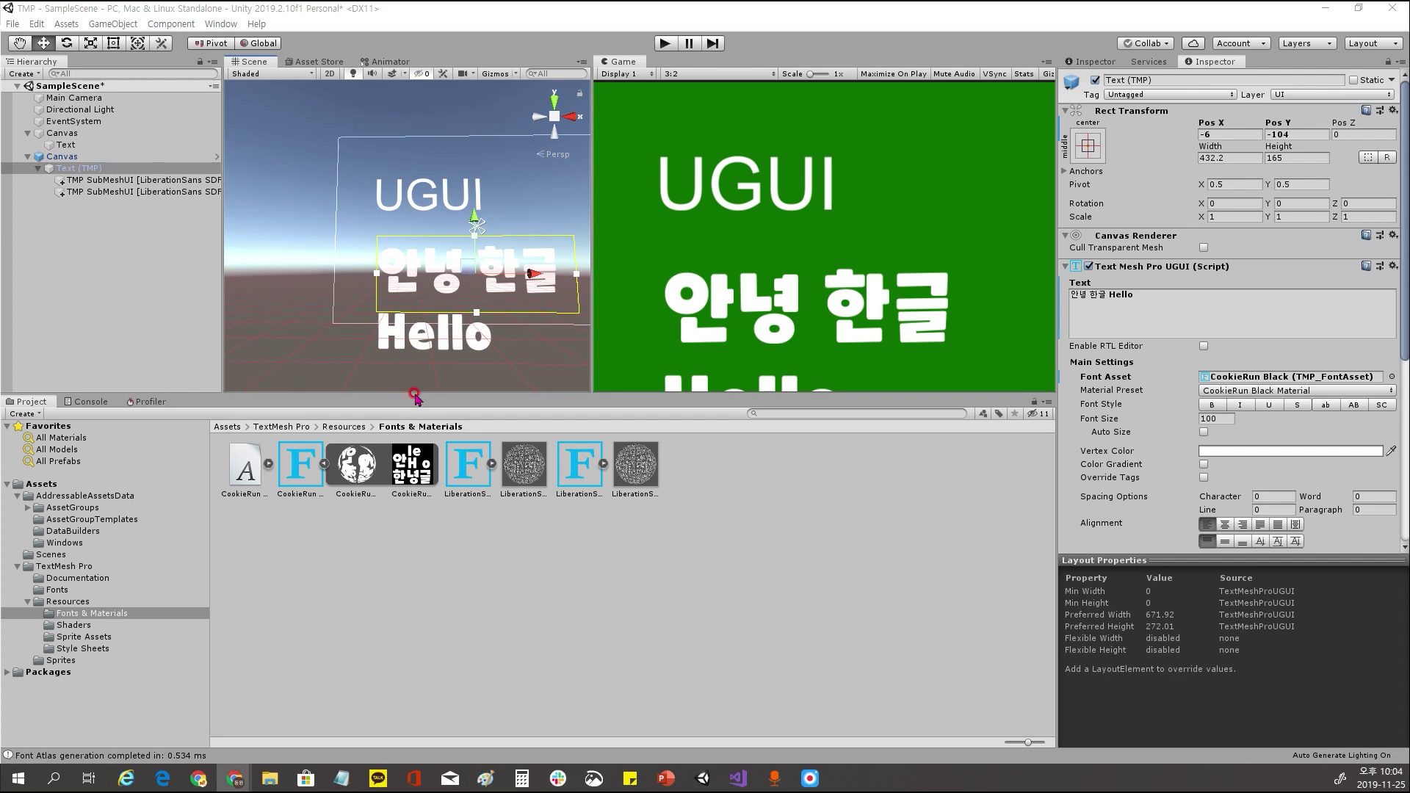
pyautogui.click(1186, 307)
pyautogui.write('王')
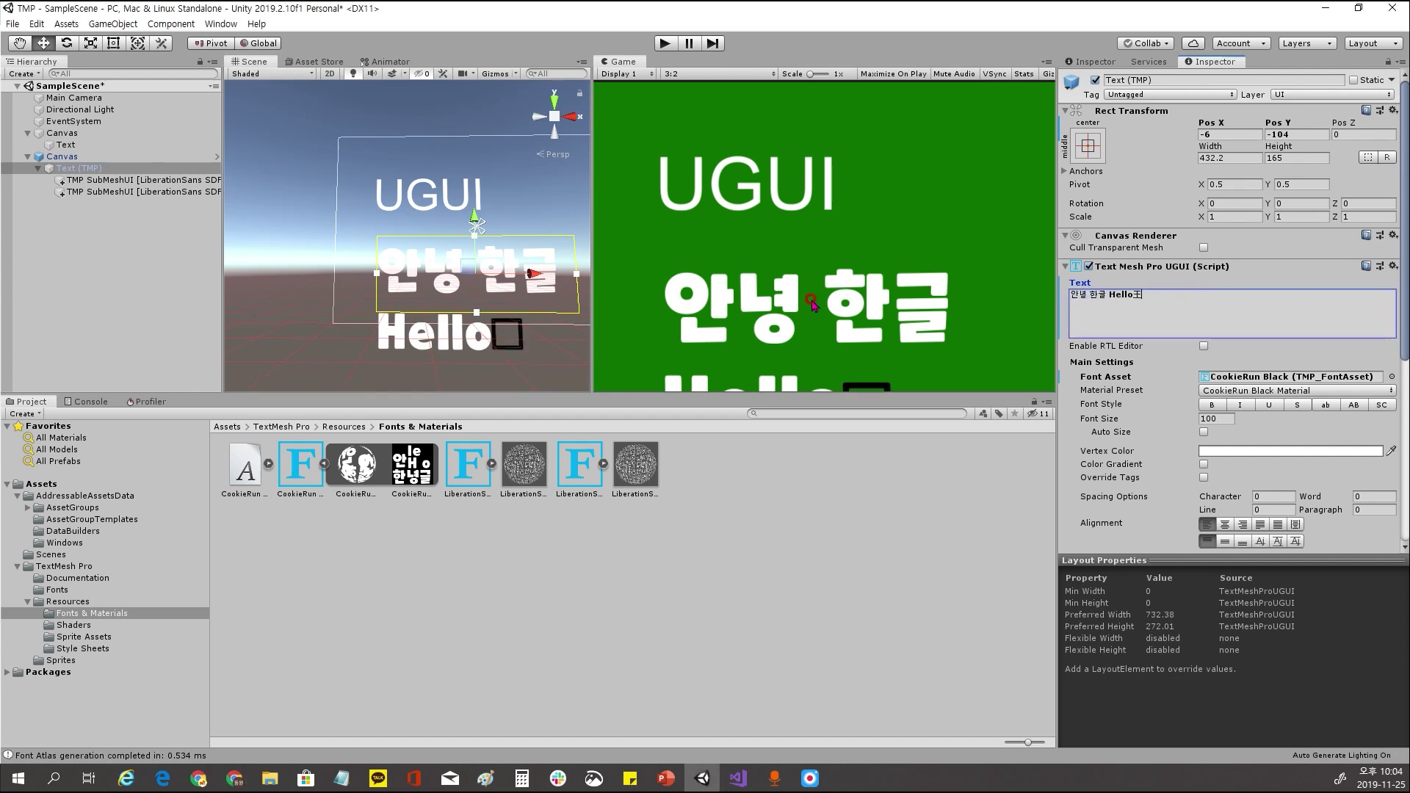
pyautogui.scroll(-3, 448, 220)
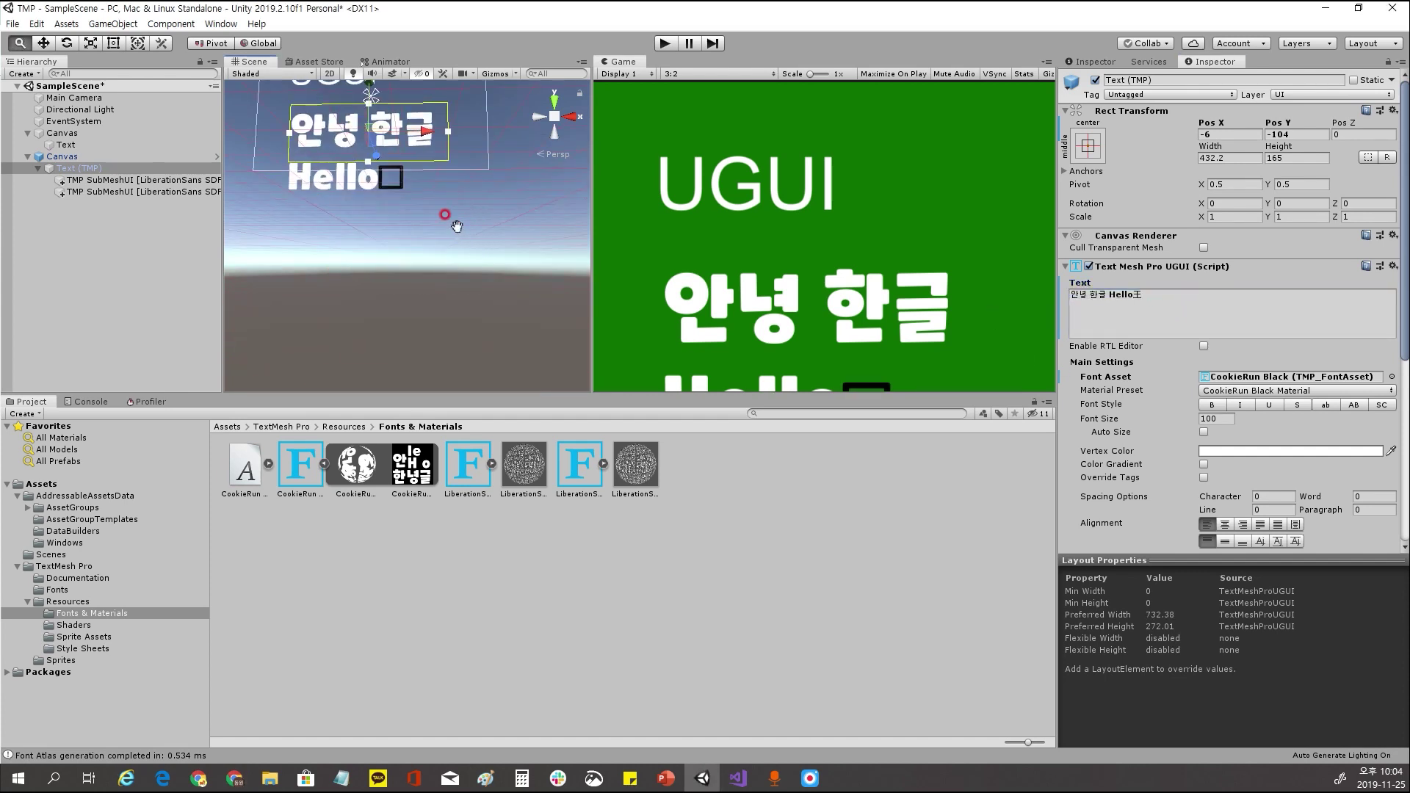
pyautogui.moveTo(456, 226); pyautogui.dragTo(484, 287)
pyautogui.click(220, 24)
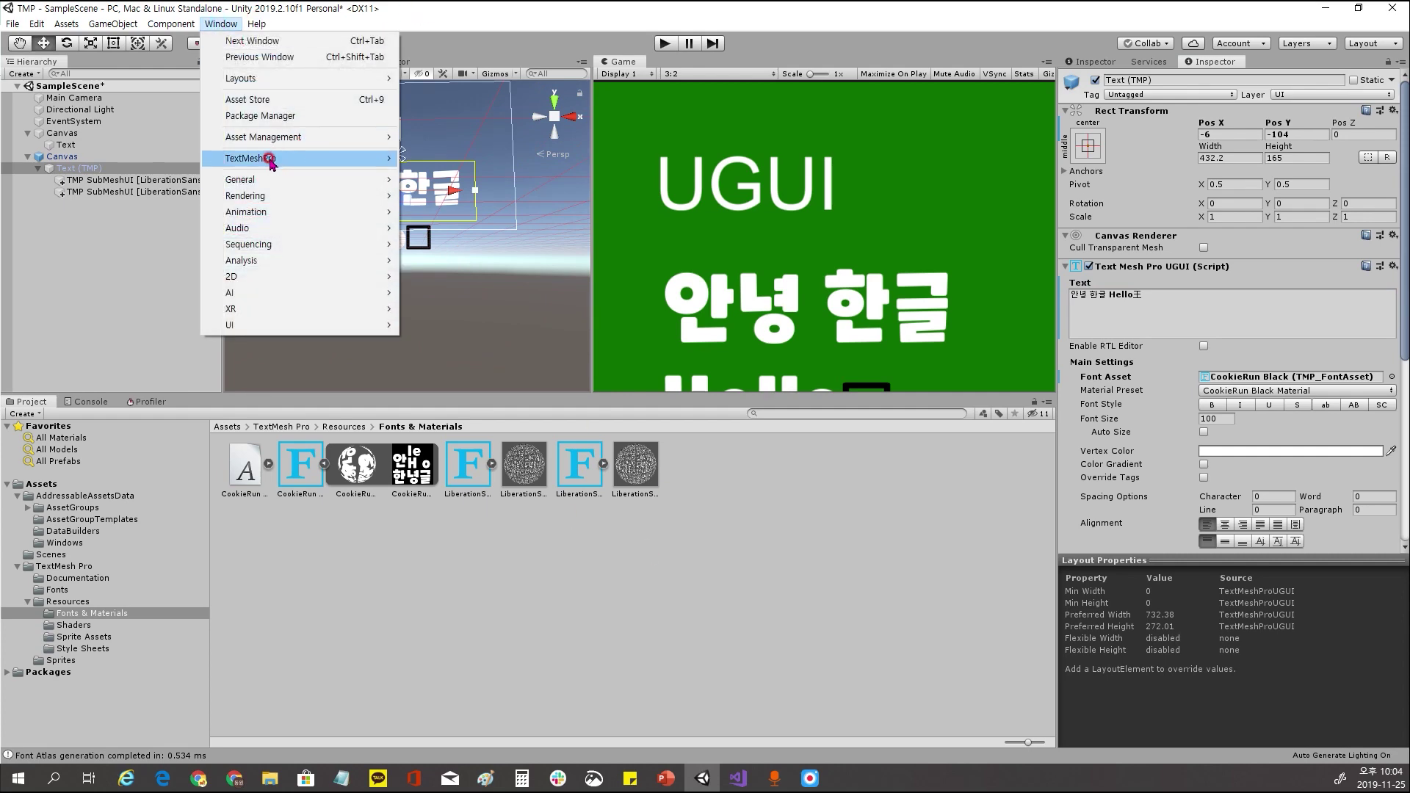
# Add 王 to the custom character list and generate a test atlas, cancelling the save
pyautogui.click(441, 160)
pyautogui.click(799, 402)
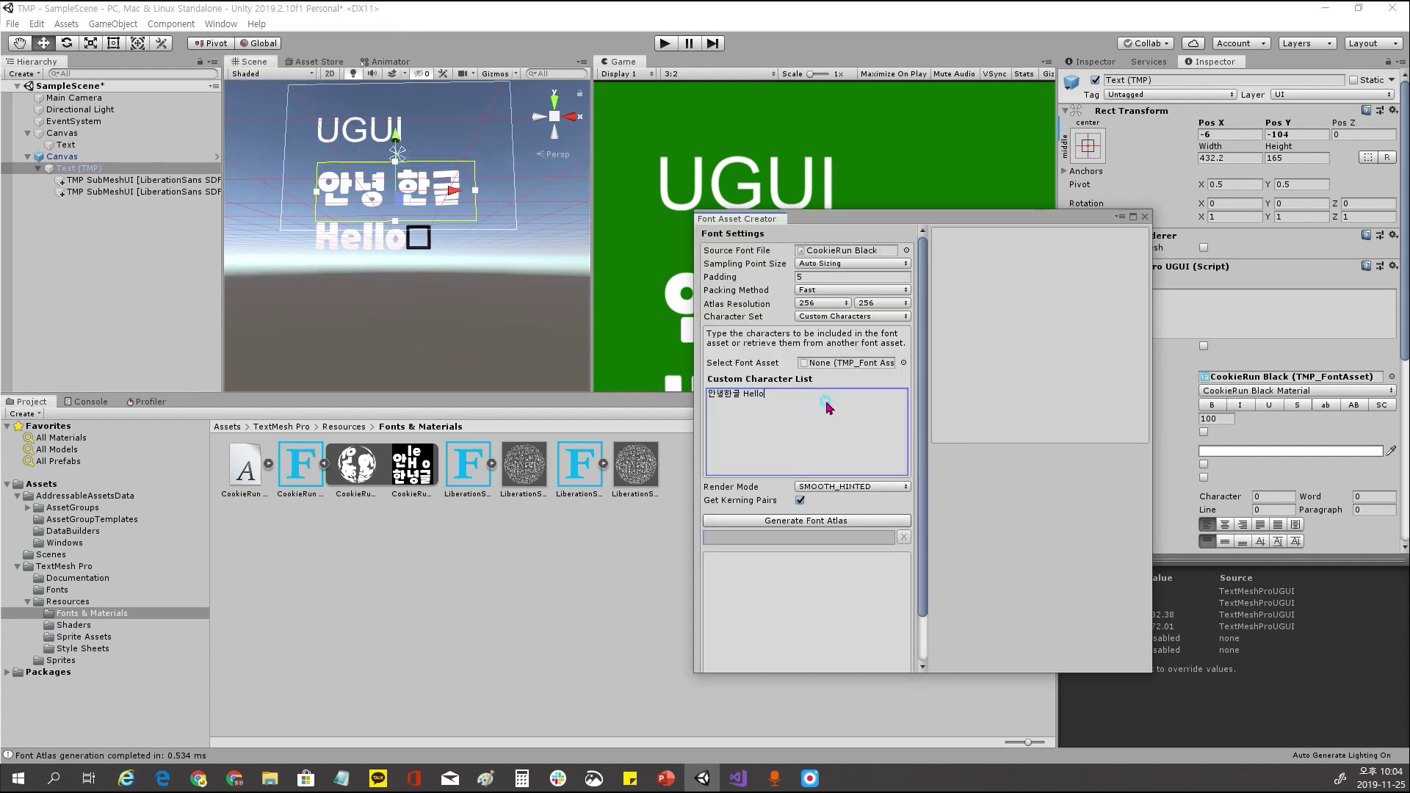
pyautogui.hotkey('ctrl', 'b')
pyautogui.click(837, 447)
pyautogui.write('王')
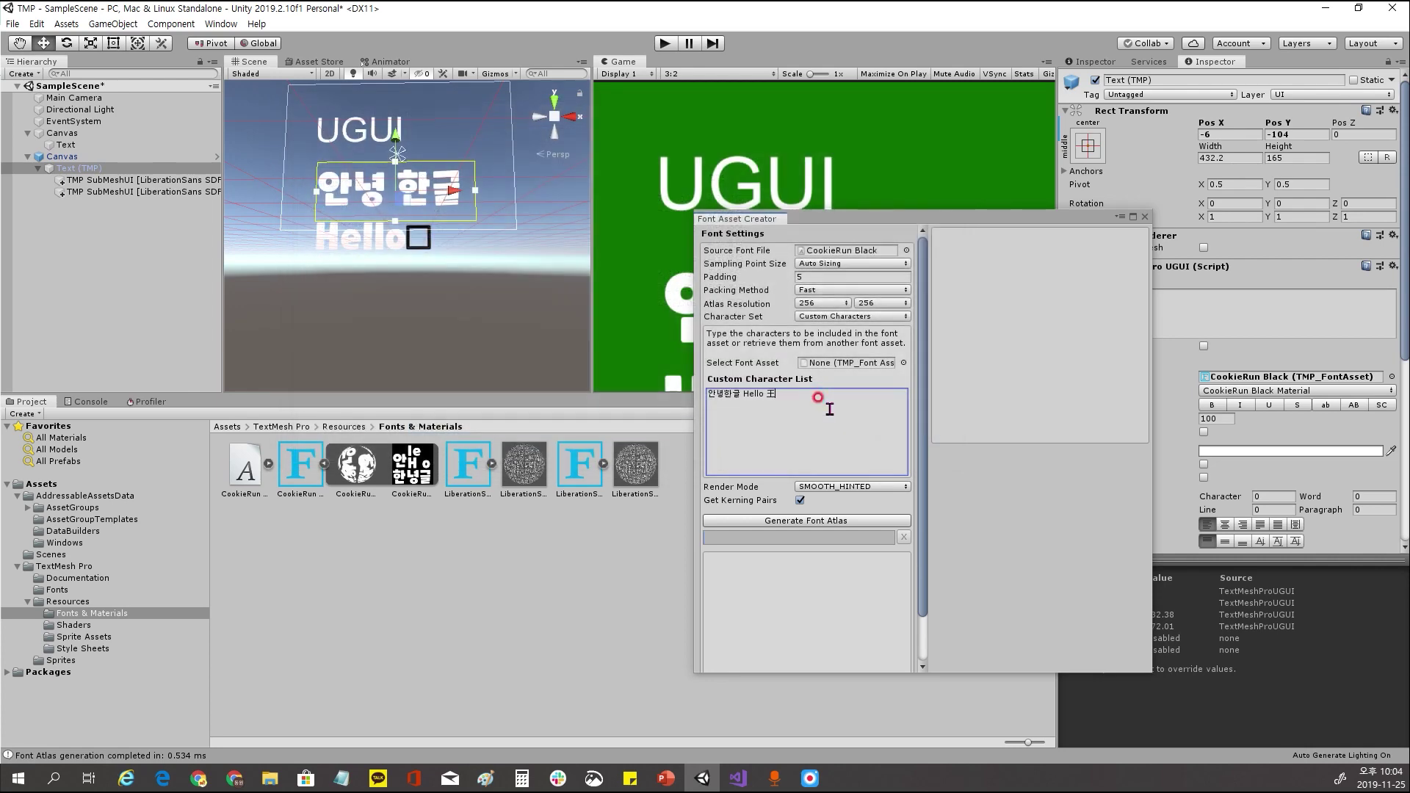
pyautogui.click(806, 520)
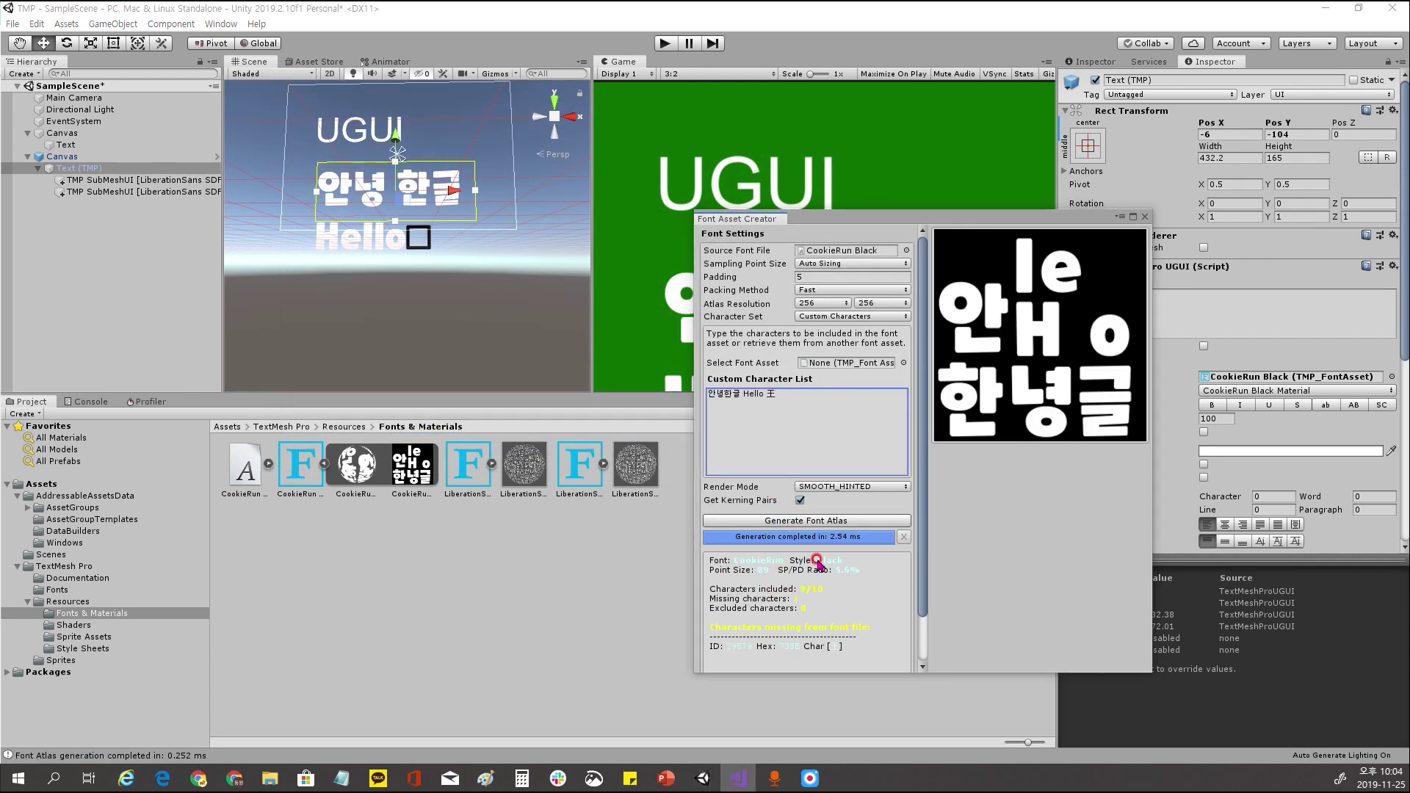
pyautogui.scroll(-2, 817, 562)
pyautogui.click(748, 655)
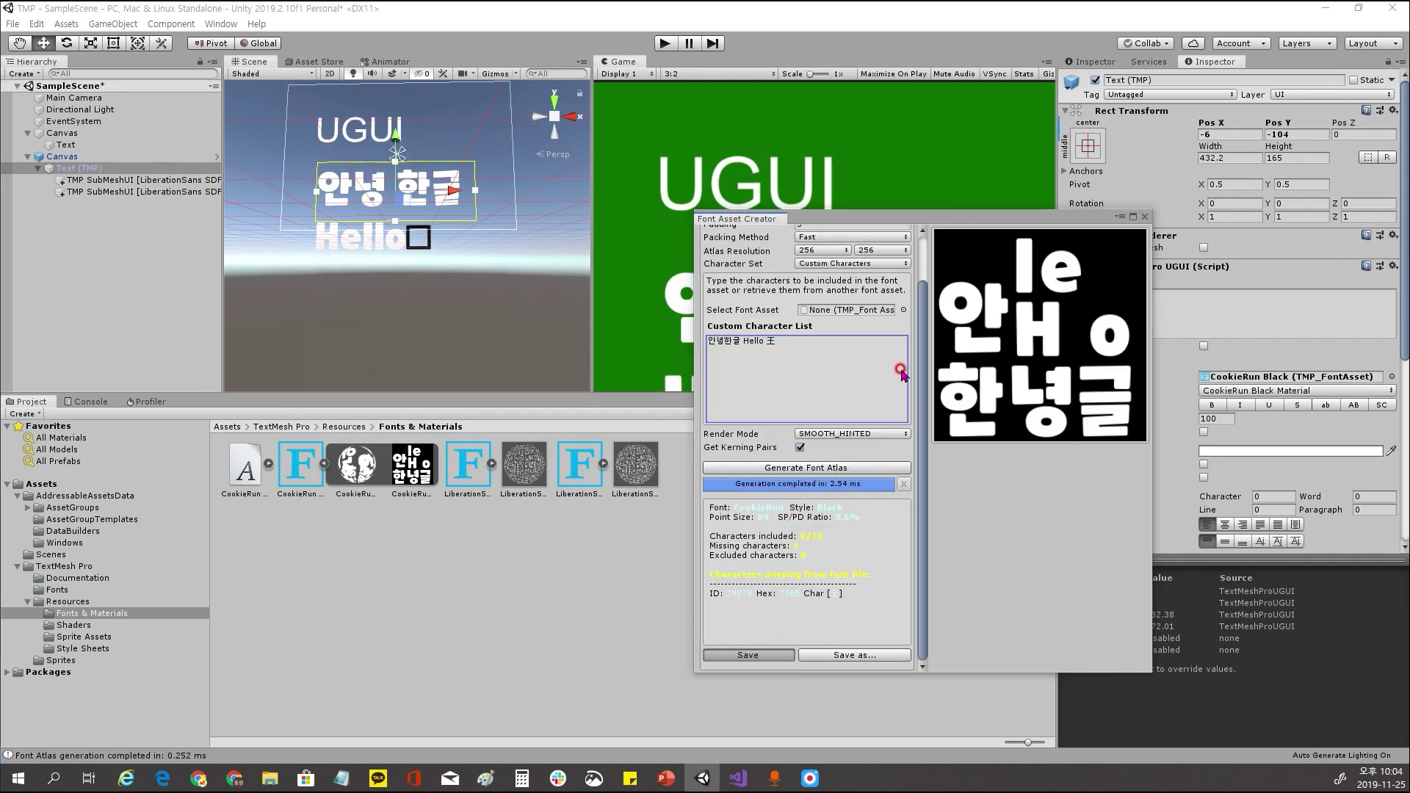
pyautogui.click(940, 446)
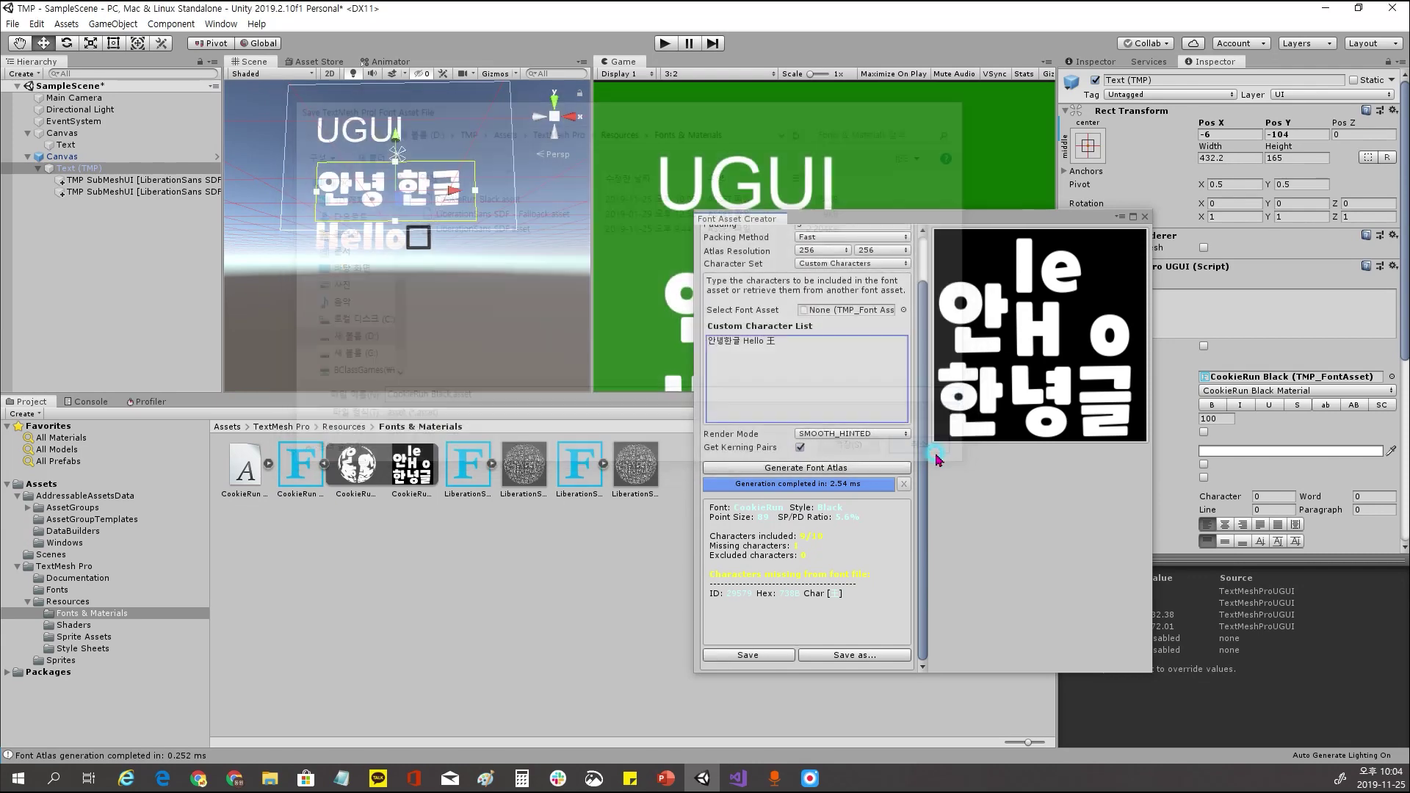
# Delete 王 from the character list, leaving '안녕한글 Hello'
pyautogui.scroll(2, 851, 390)
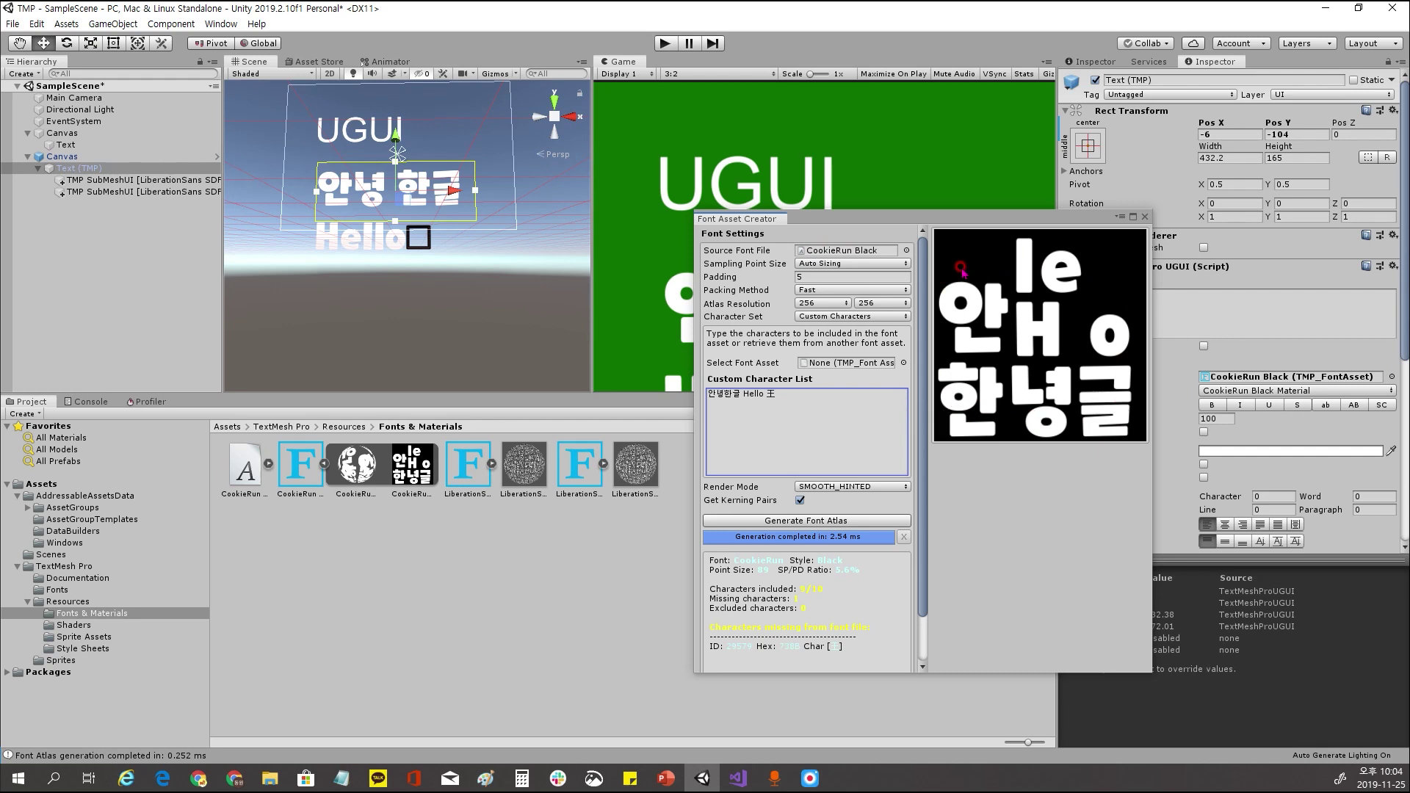
pyautogui.click(782, 448)
pyautogui.click(806, 394)
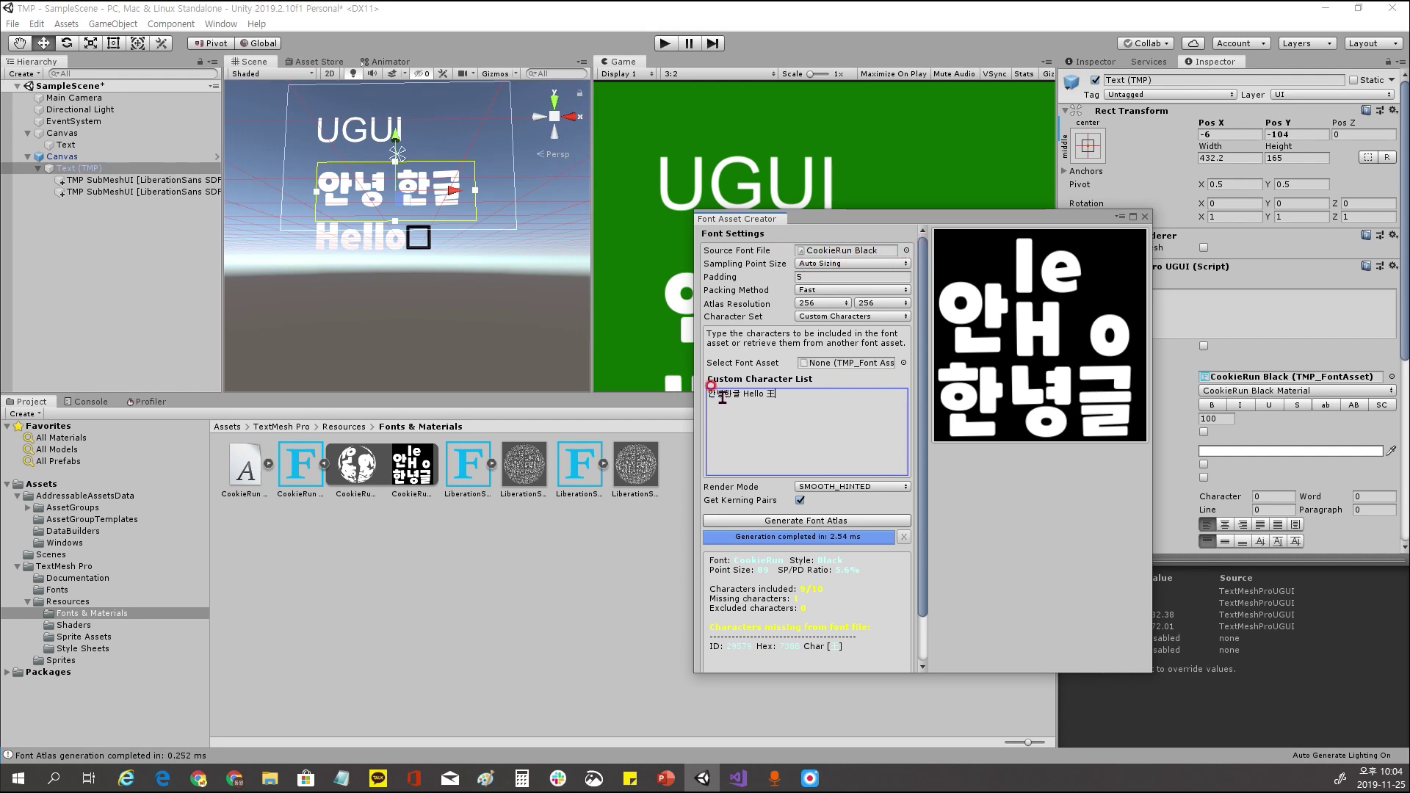
pyautogui.click(839, 393)
pyautogui.press('BackSpace')
pyautogui.press('BackSpace')
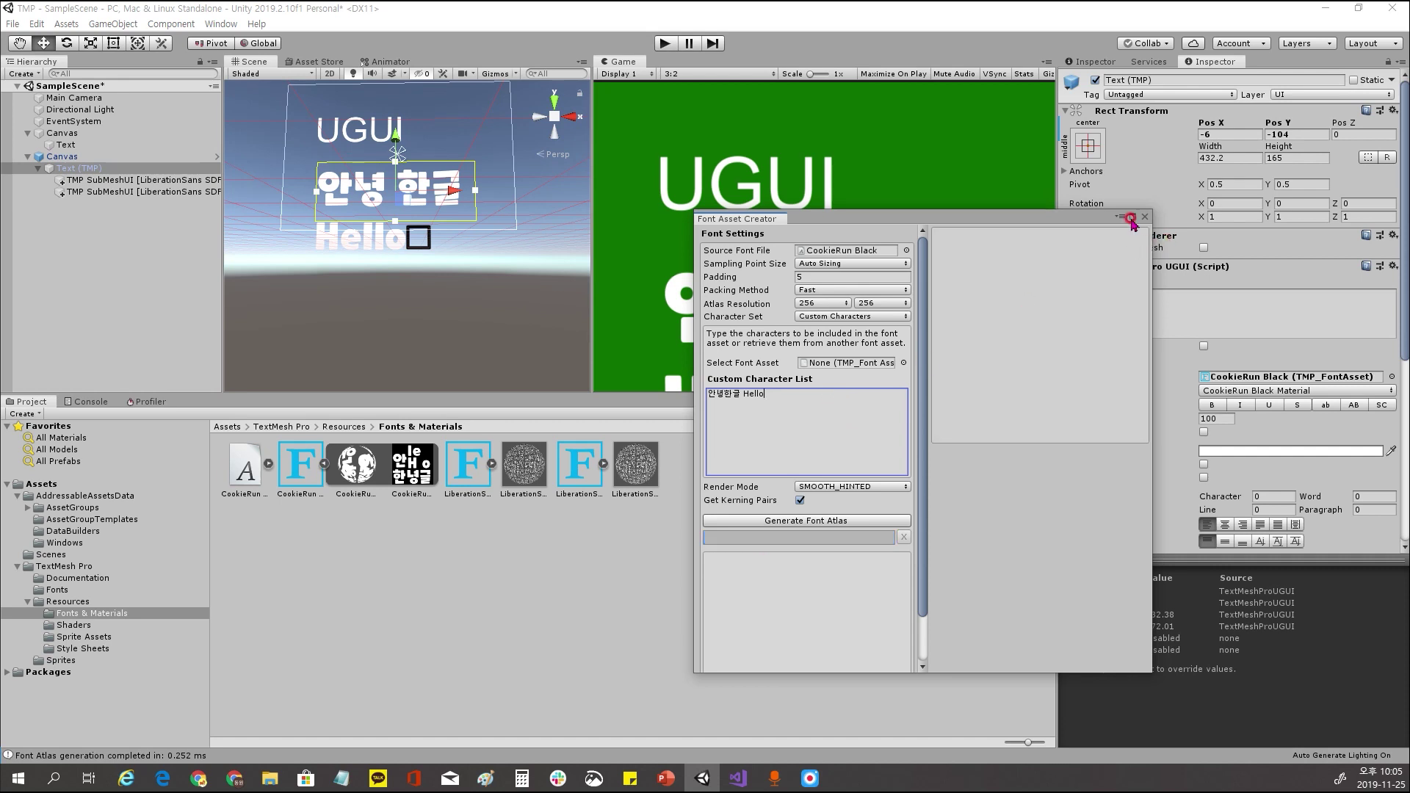
# Close the Font Asset Creator and remove 王 from the TMP text
pyautogui.click(1144, 216)
pyautogui.scroll(-3, 415, 307)
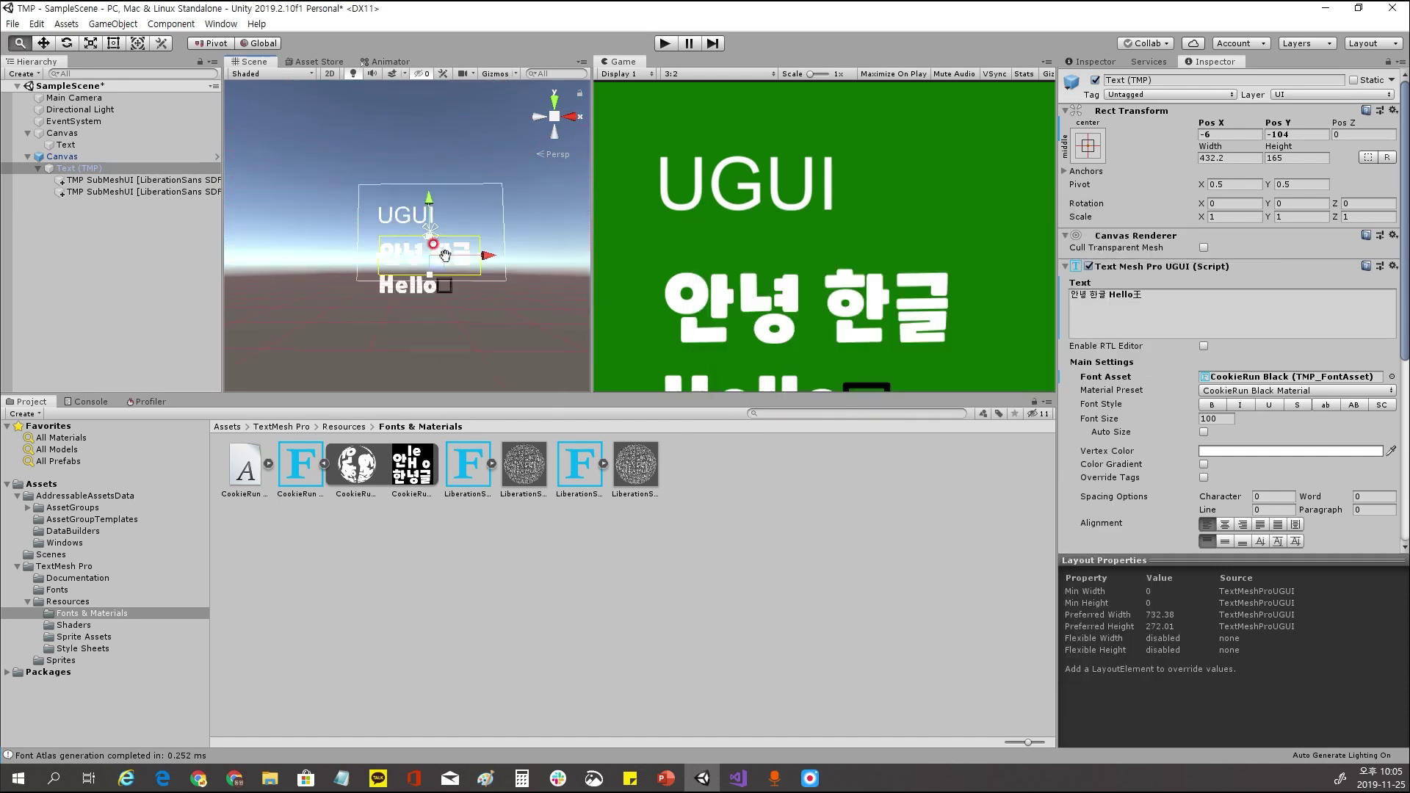
pyautogui.click(1202, 293)
pyautogui.press('BackSpace')
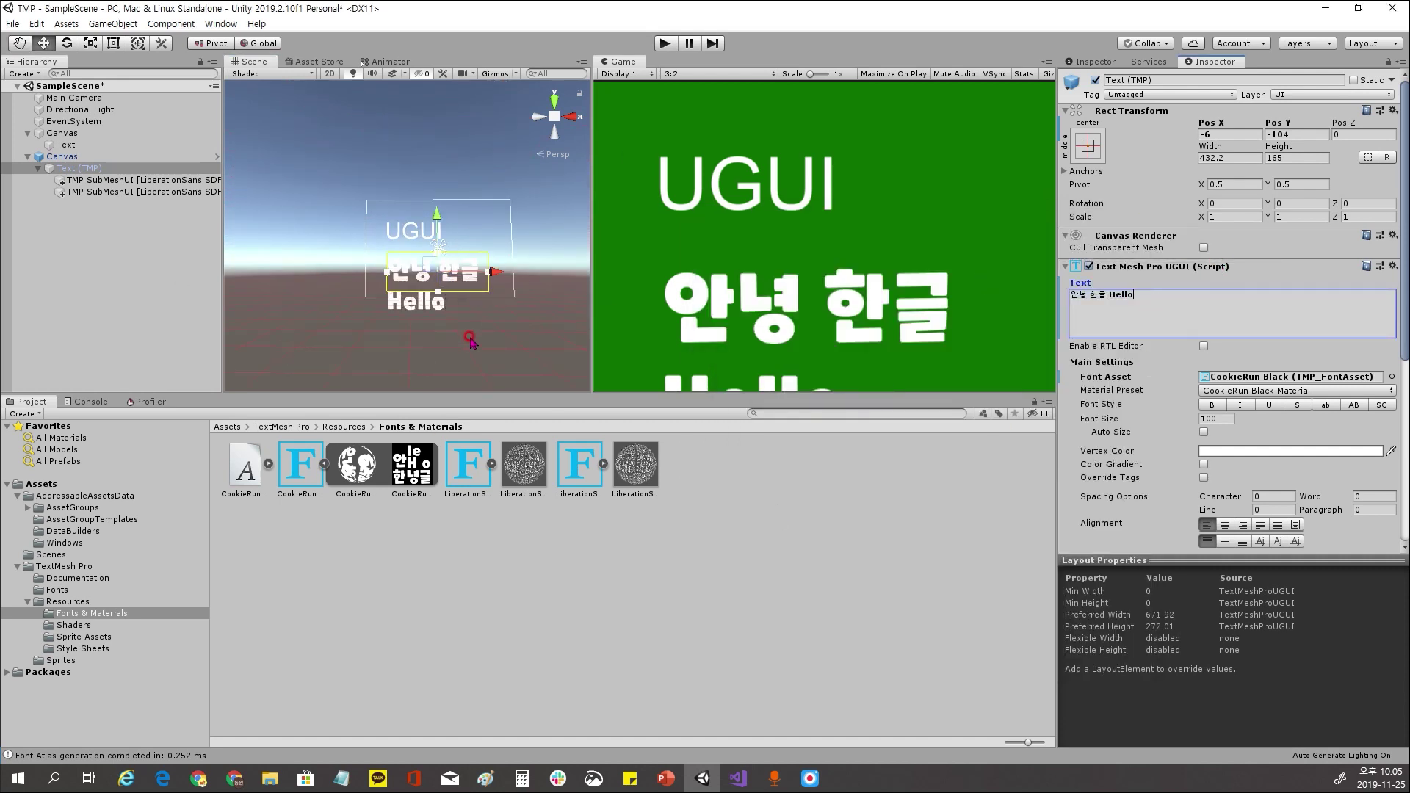
# Recentre the scene view and copy the full '안녕 한글 Hello' text
pyautogui.scroll(-3, 485, 285)
pyautogui.scroll(3, 519, 285)
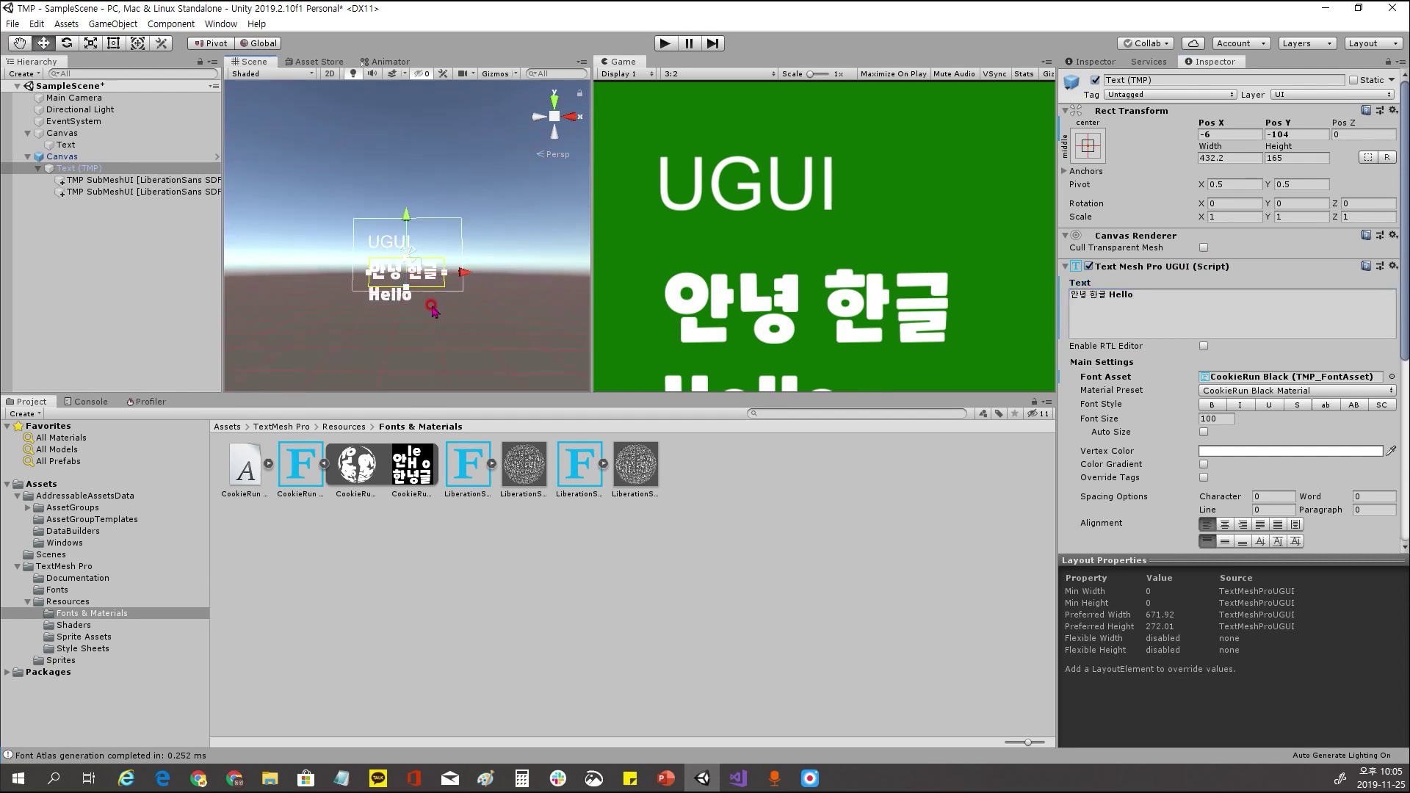
pyautogui.scroll(2, 456, 304)
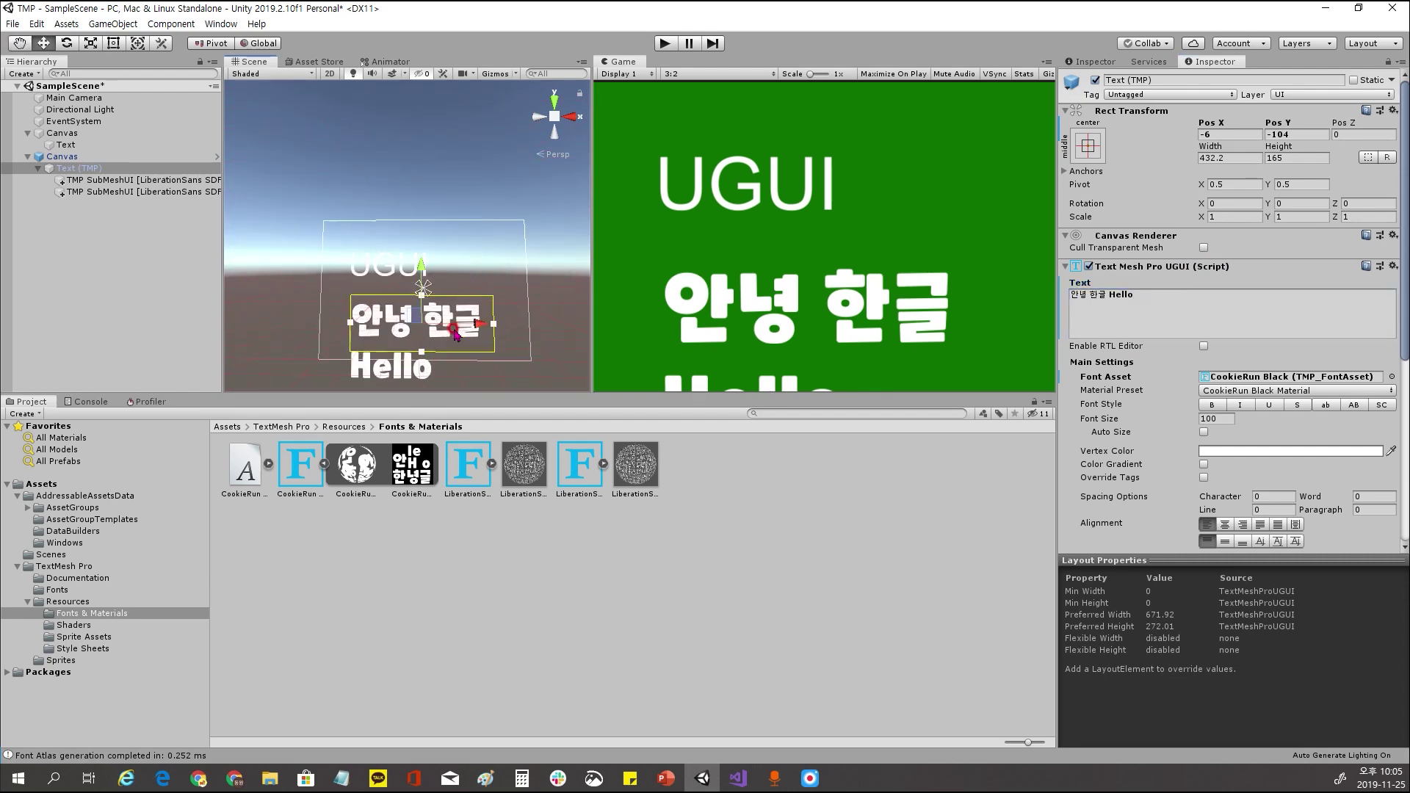
pyautogui.moveTo(484, 383); pyautogui.dragTo(521, 296, button='middle')
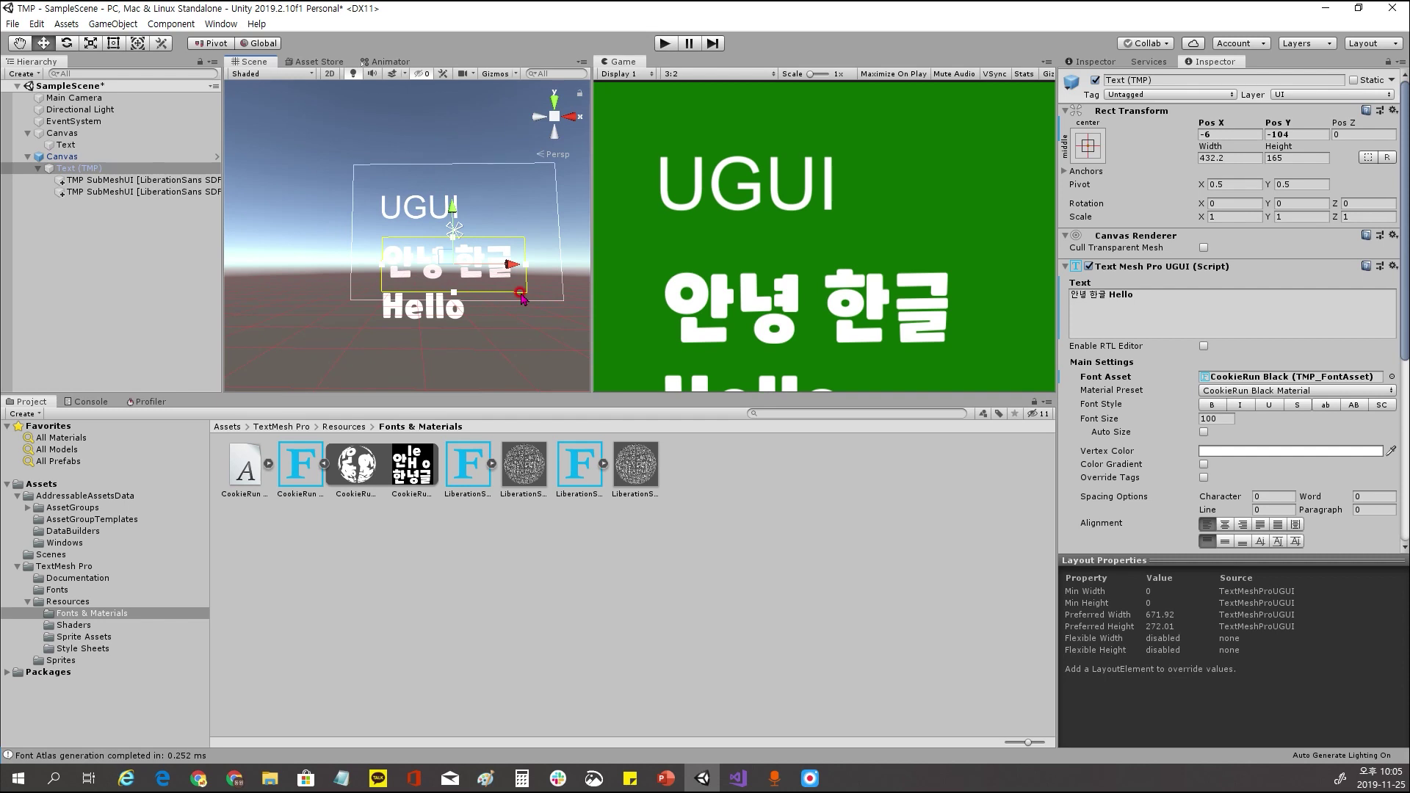
pyautogui.click(1228, 321)
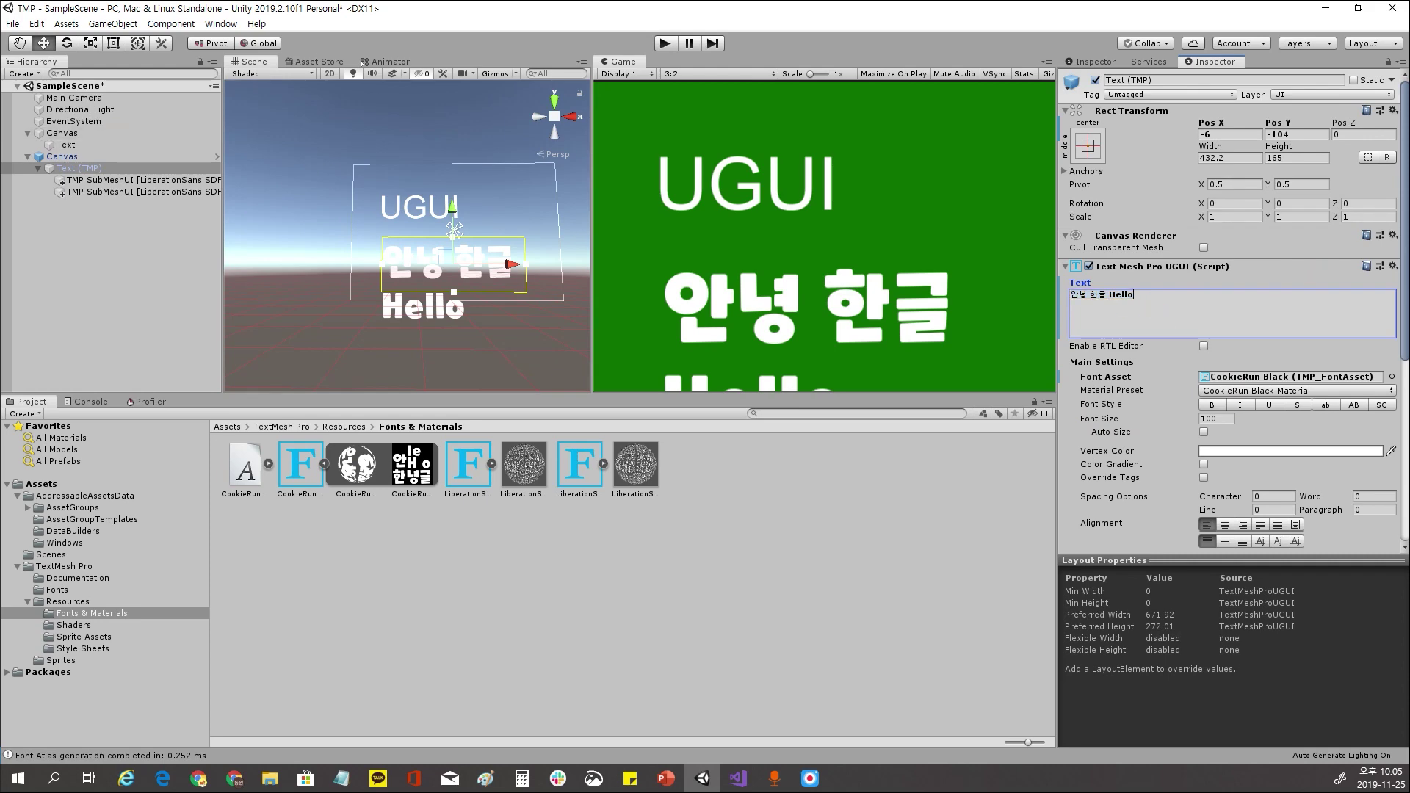
pyautogui.hotkey('alt', 'Tab')
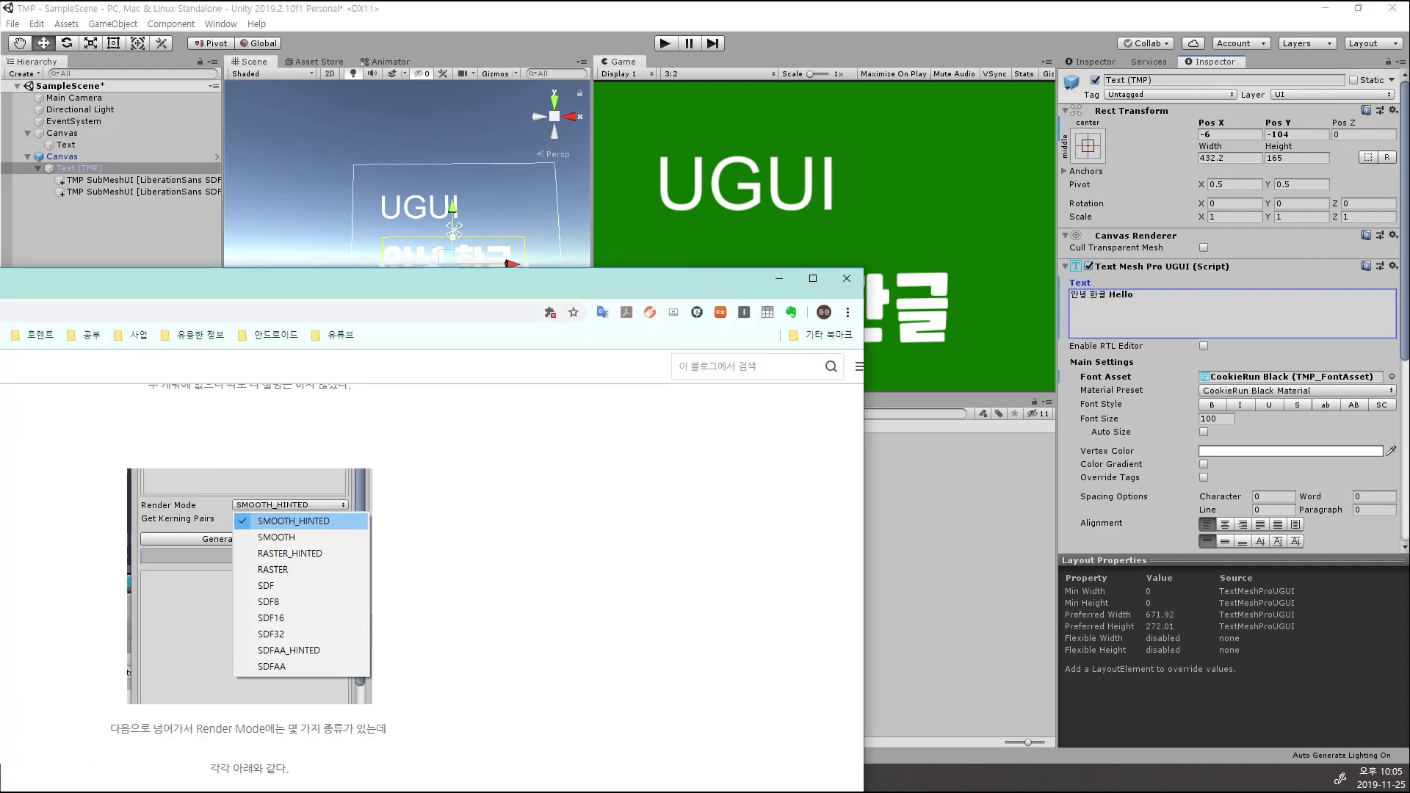
# Return to the Naver Blog post and scroll up to the 상용한글 2350자 card
pyautogui.click(107, 408)
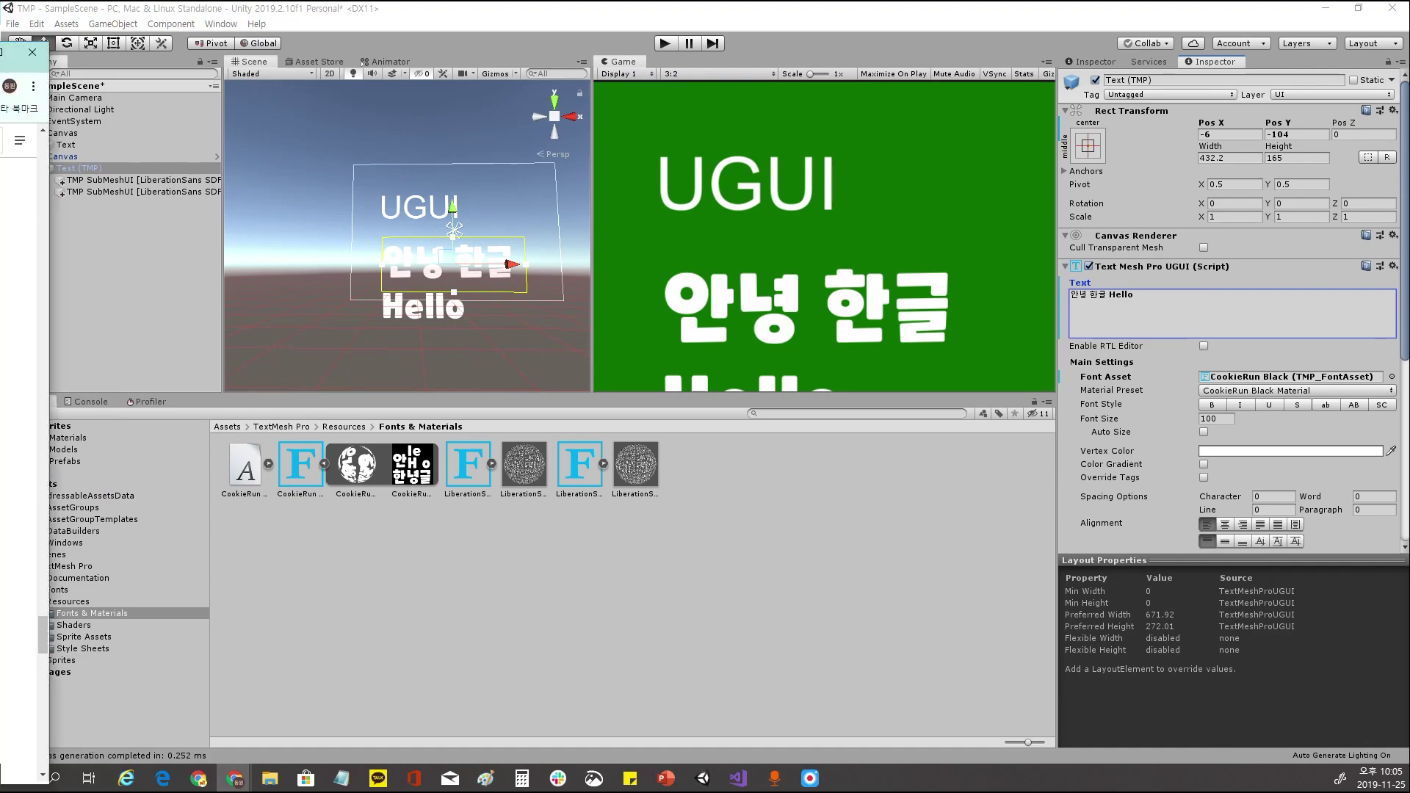
pyautogui.hotkey('alt', 'Tab')
pyautogui.click(1215, 428)
pyautogui.scroll(5, 1215, 428)
pyautogui.scroll(6, 1211, 429)
pyautogui.scroll(5, 1210, 429)
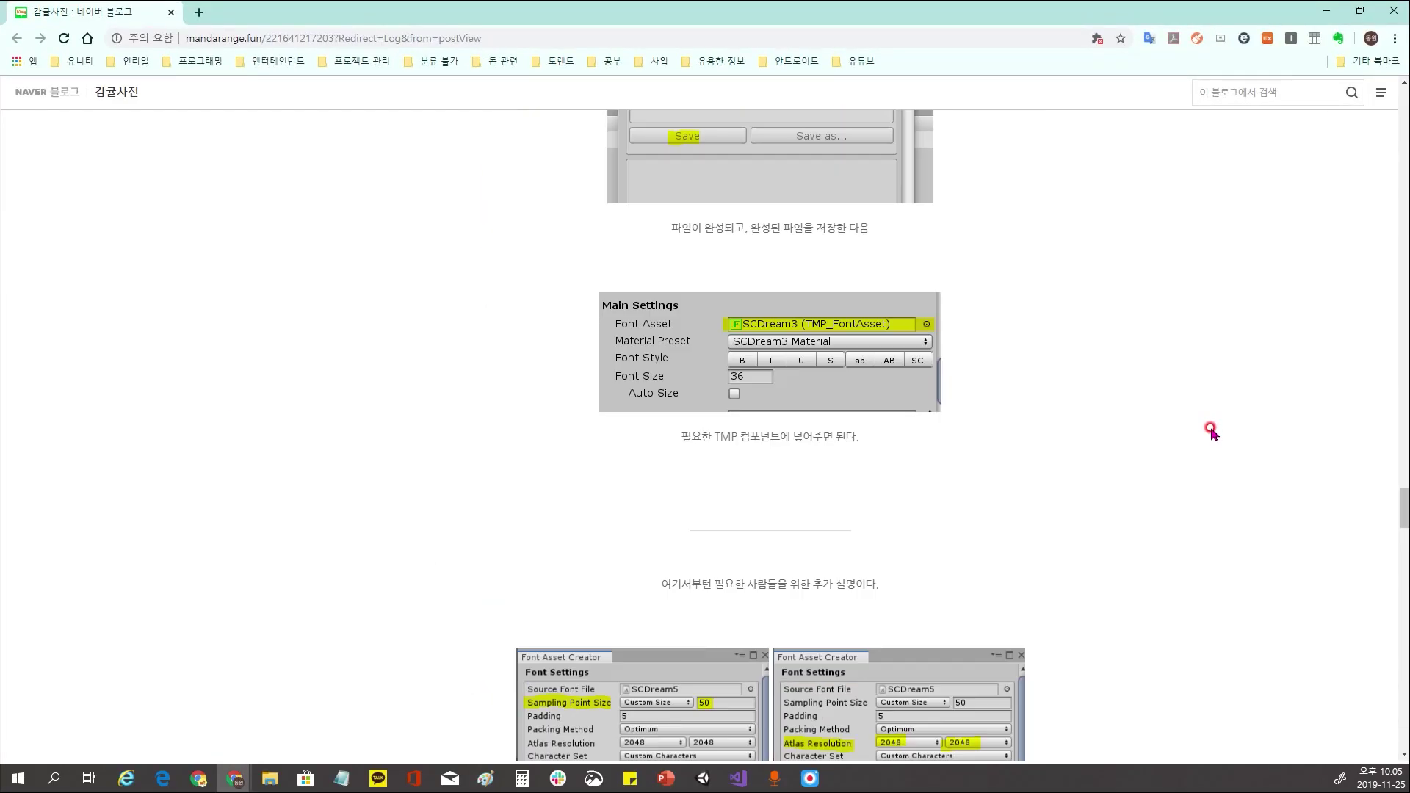
pyautogui.scroll(5, 1210, 430)
pyautogui.scroll(5, 1209, 431)
pyautogui.scroll(5, 1208, 431)
pyautogui.scroll(5, 1208, 432)
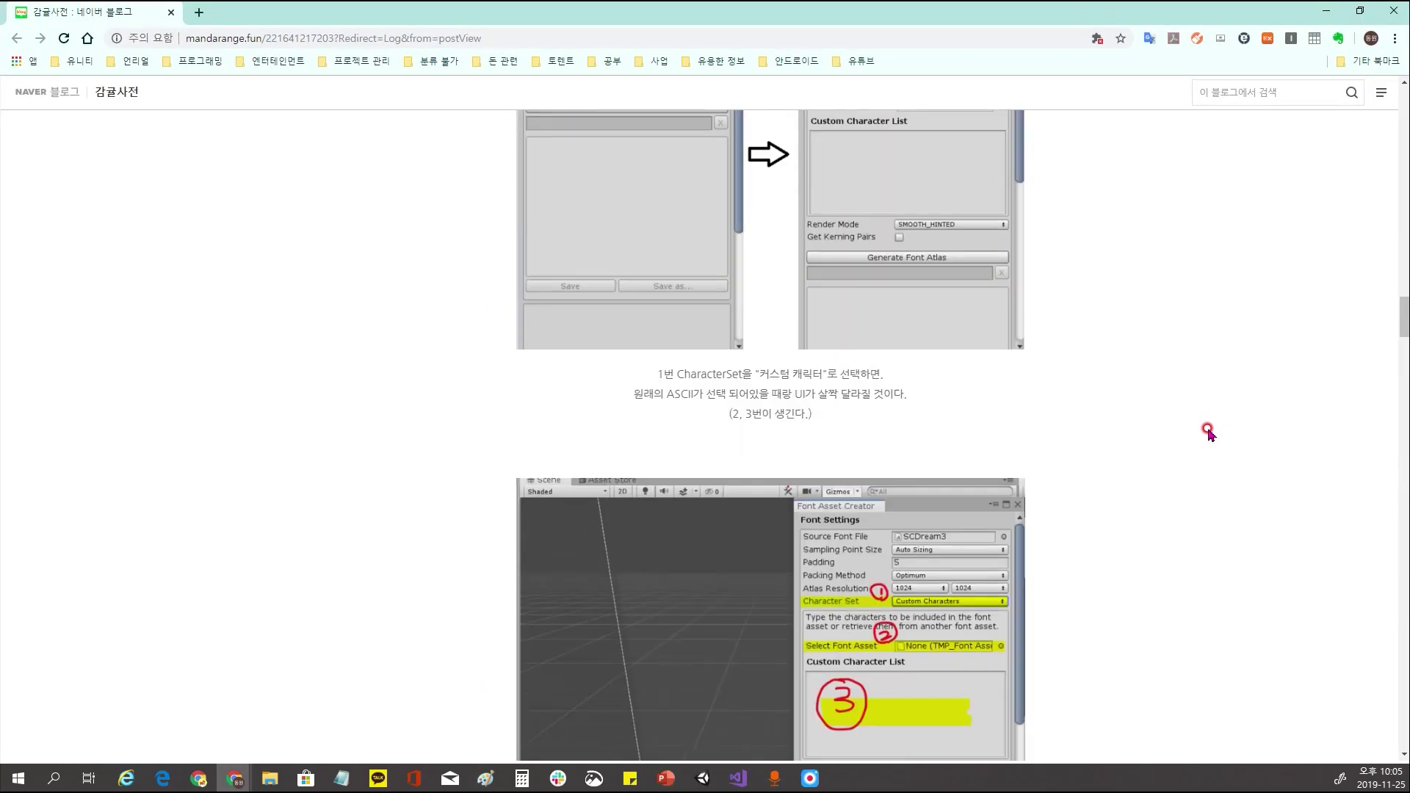
pyautogui.scroll(5, 1208, 432)
pyautogui.scroll(5, 1208, 432)
pyautogui.scroll(5, 1208, 432)
pyautogui.scroll(5, 1208, 432)
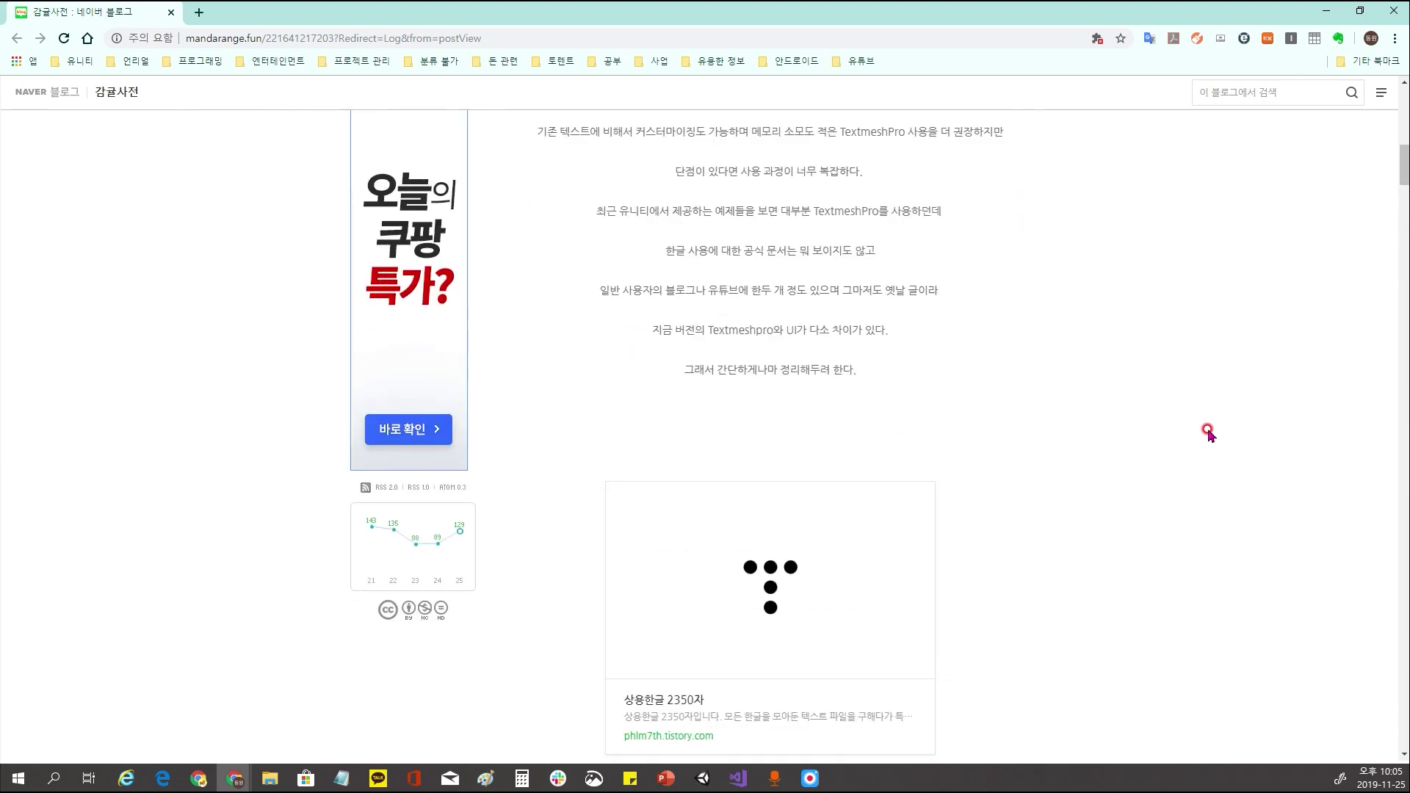
pyautogui.scroll(-4, 1205, 431)
# Open the linked 상용한글 2350자 post
pyautogui.hotkey('ctrl', 'a')
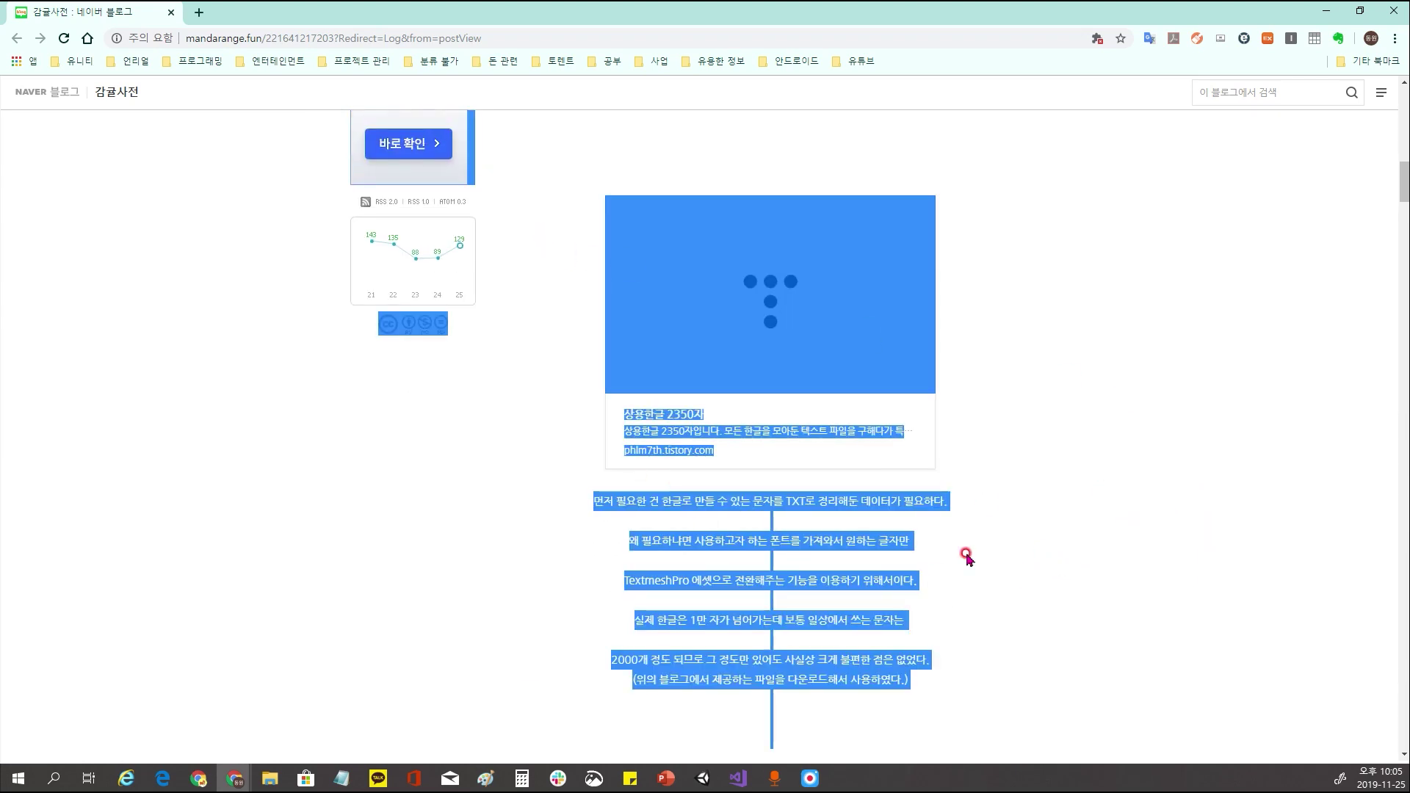
pyautogui.click(967, 557)
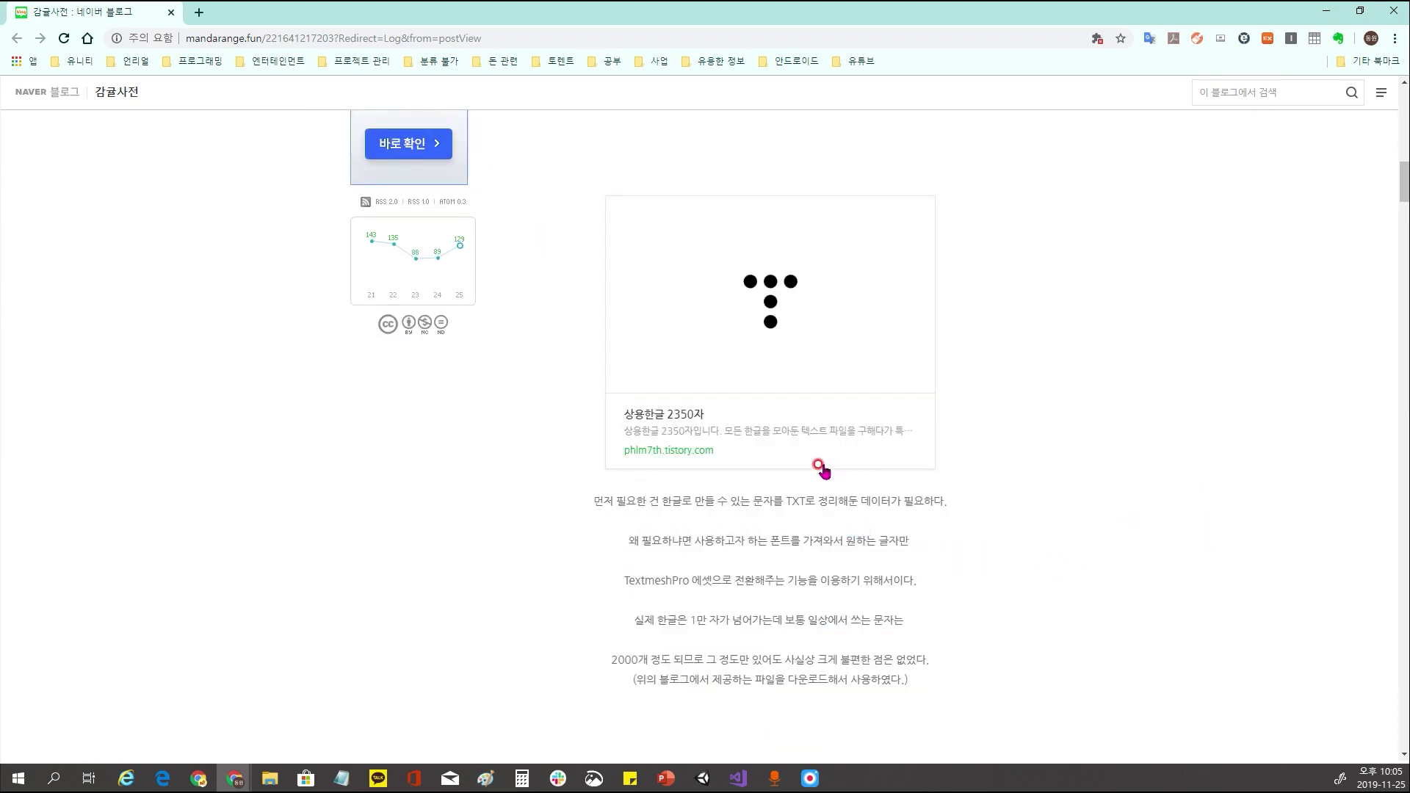
pyautogui.click(709, 402)
# Save the 상용한글2350자.txt attachment, then shrink and hide Chrome
pyautogui.scroll(-3, 506, 454)
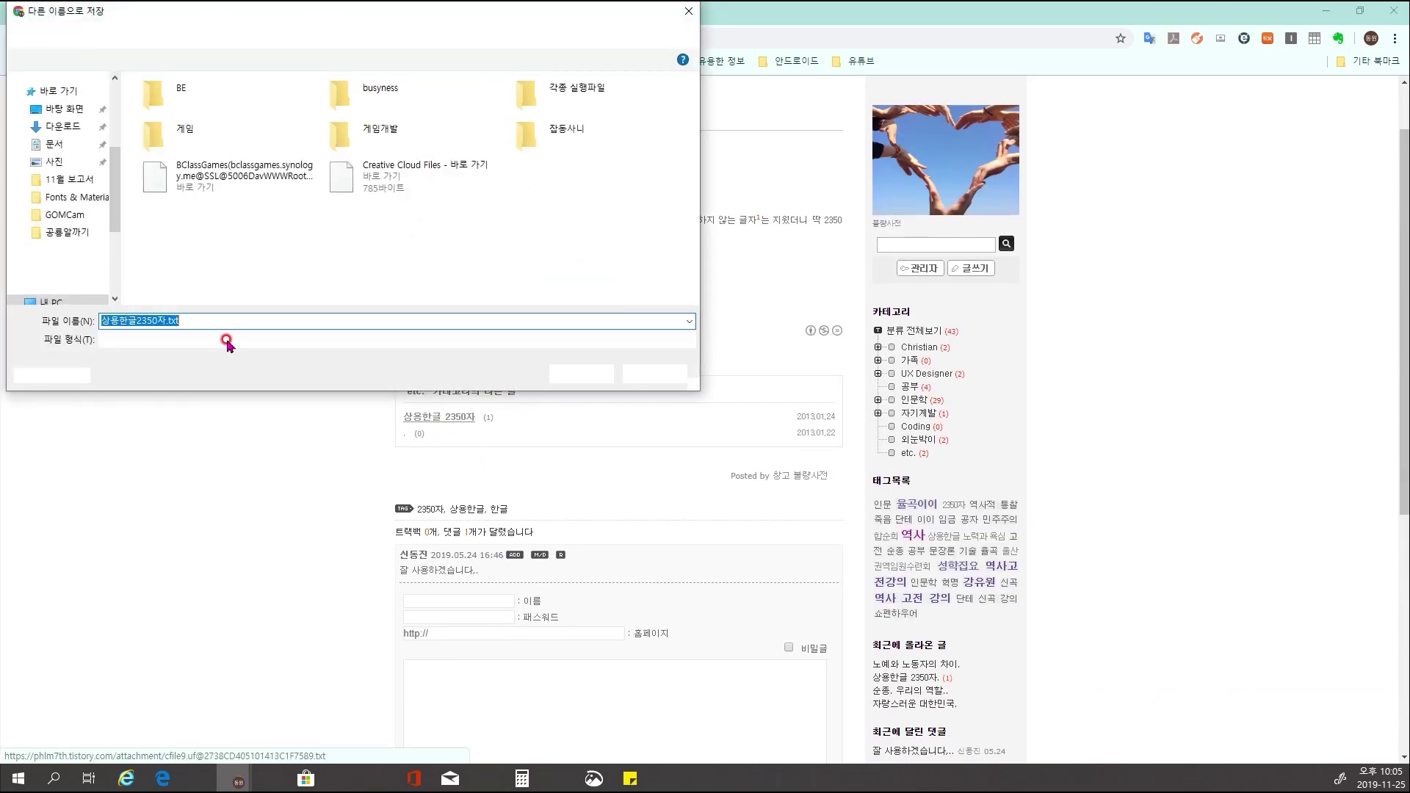
pyautogui.click(581, 373)
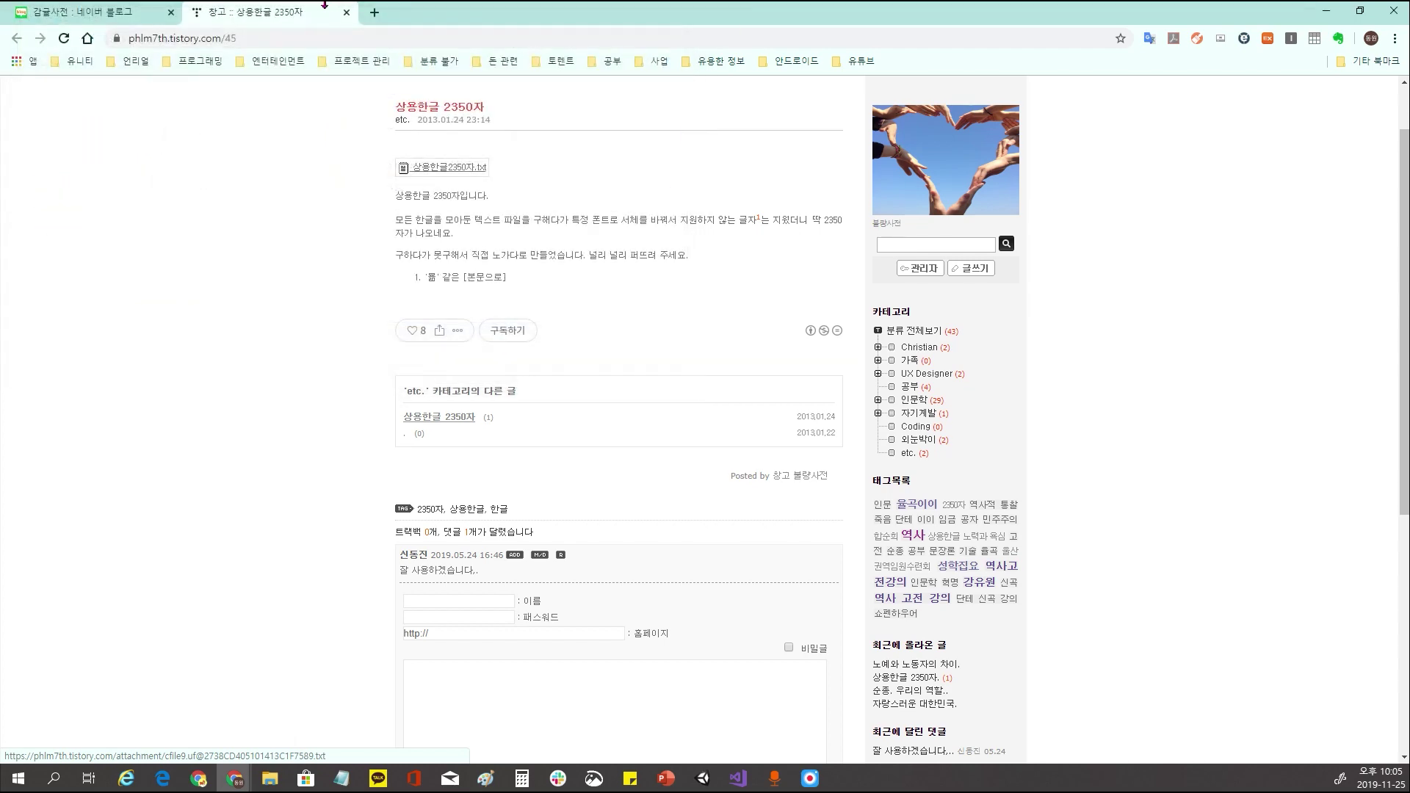
pyautogui.click(356, 10)
pyautogui.moveTo(355, 10); pyautogui.dragTo(352, 228)
pyautogui.click(903, 230)
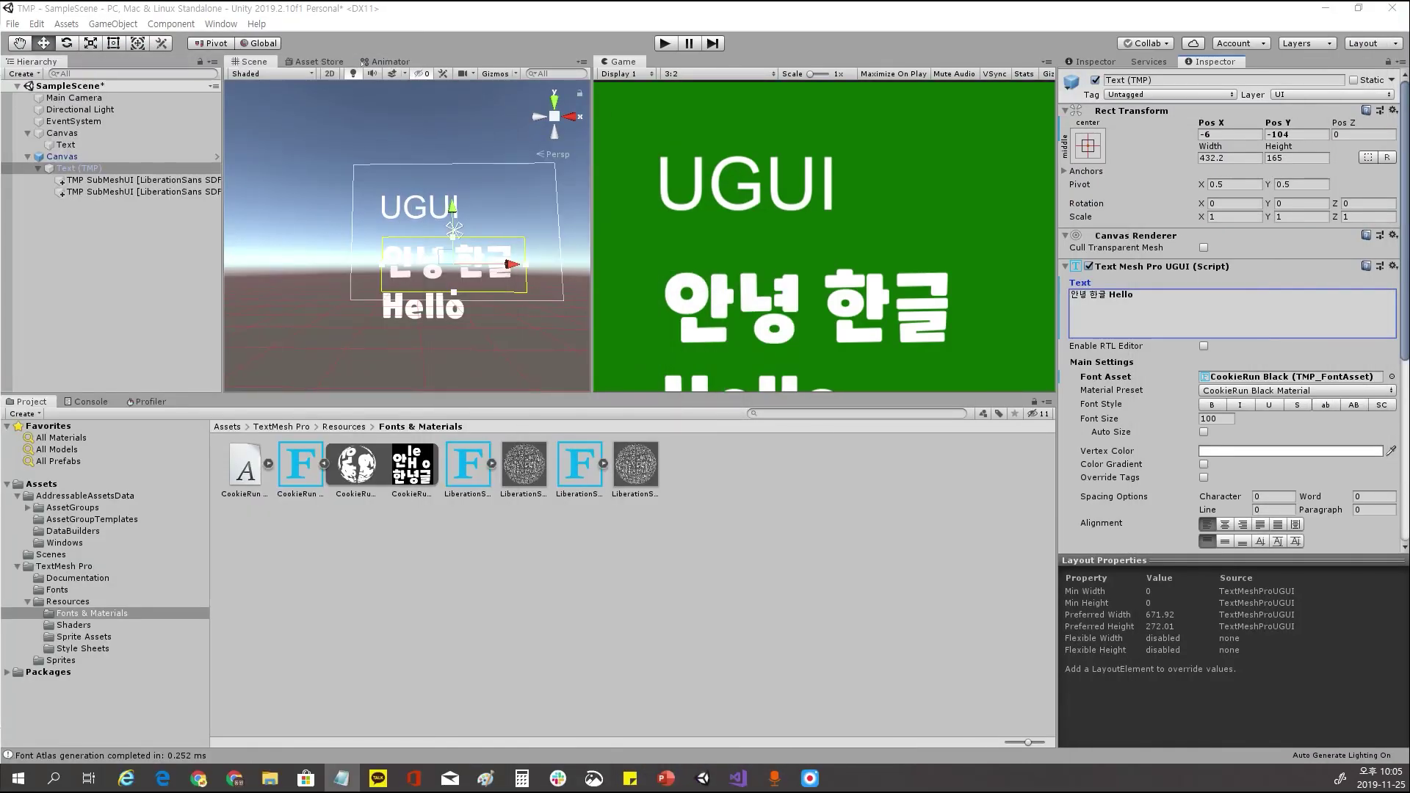
# Open 상용한글2350자.txt, select all 2350 characters, and close the file
pyautogui.click(342, 779)
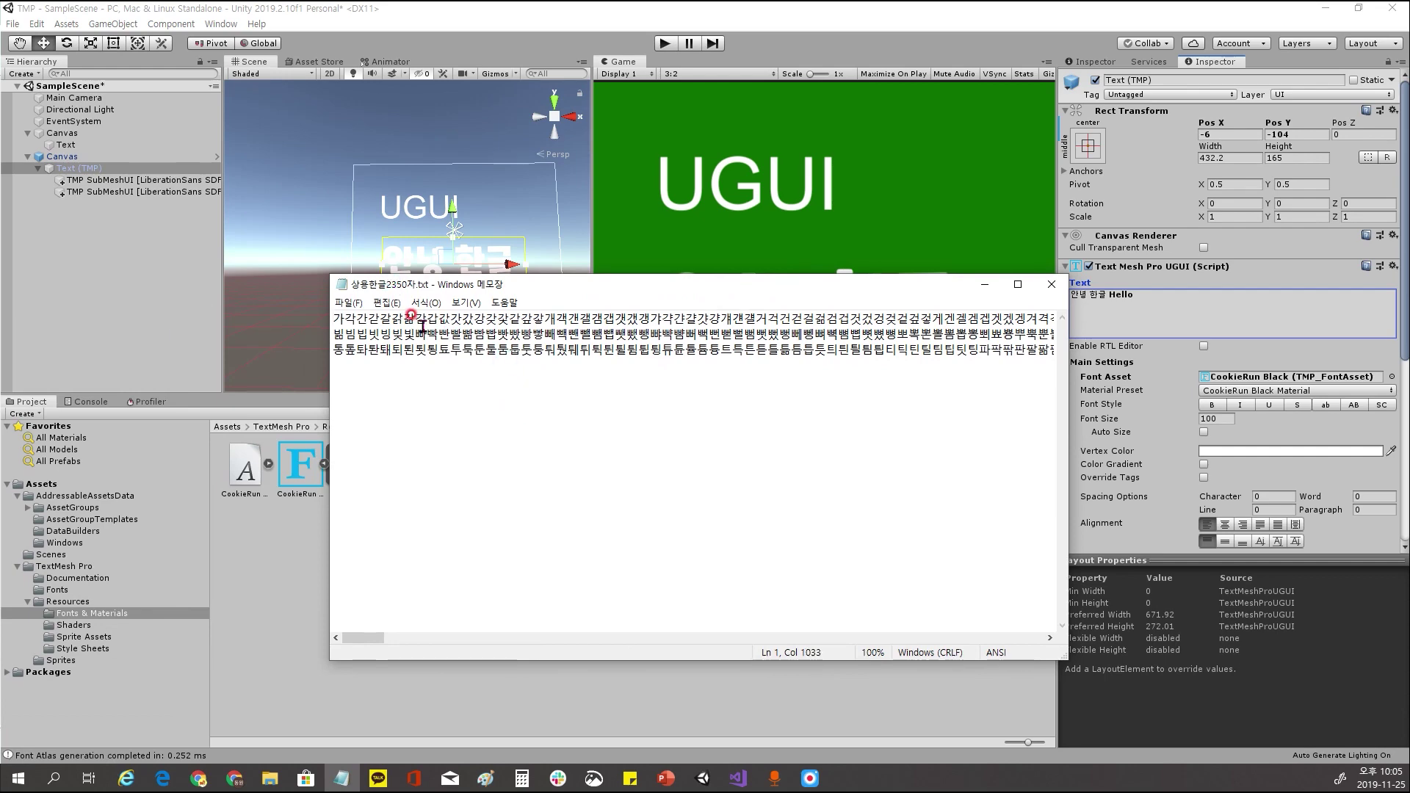
pyautogui.hotkey('ctrl', 'a')
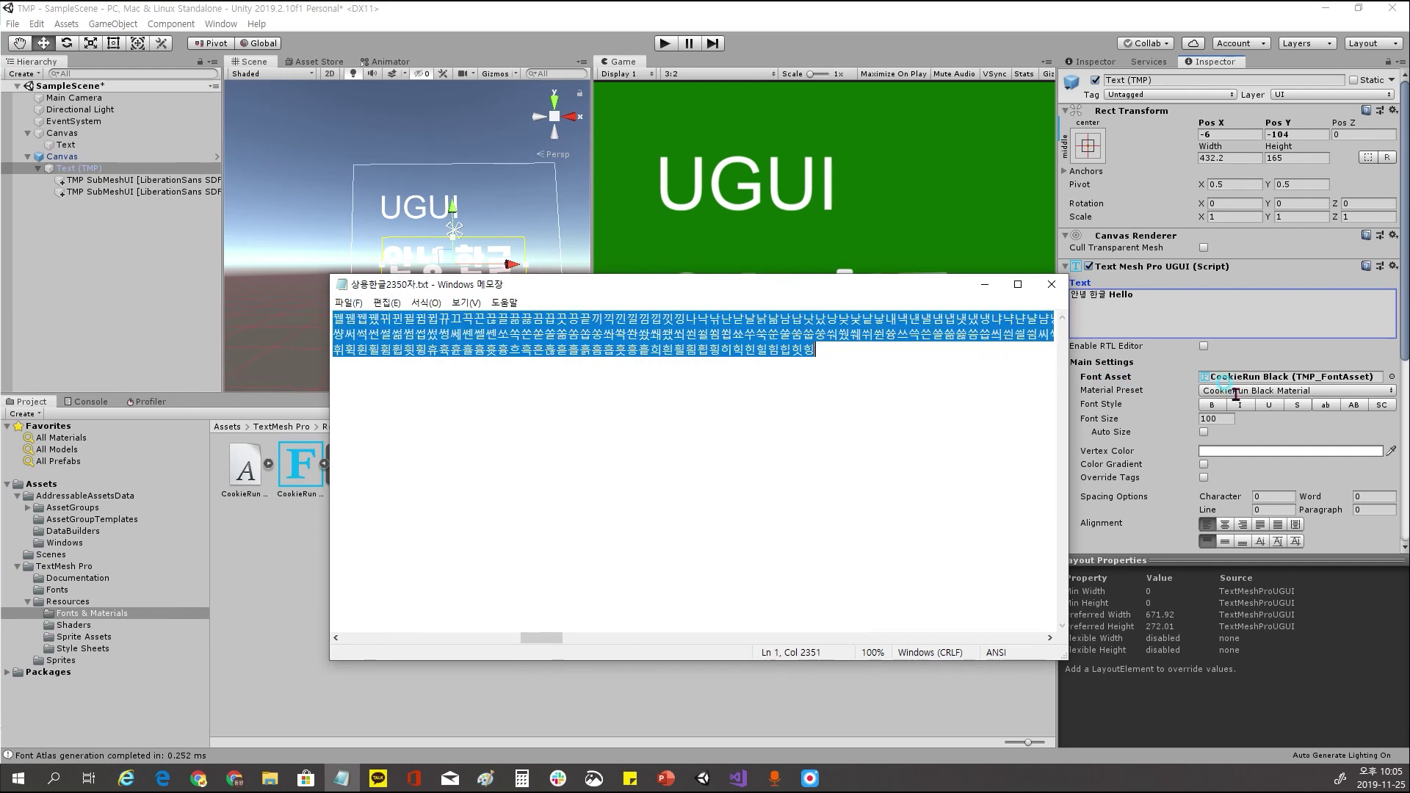
pyautogui.click(1051, 284)
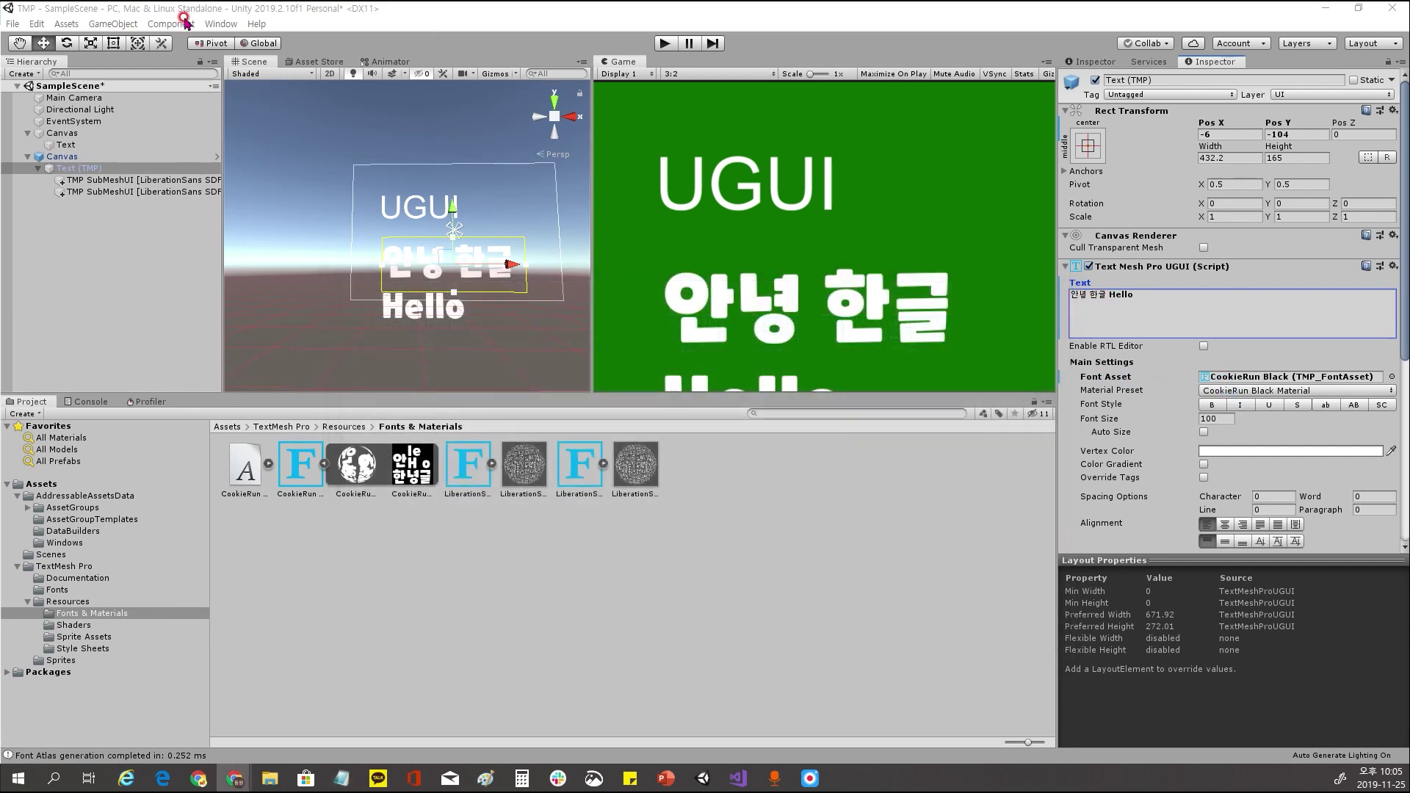
pyautogui.click(218, 24)
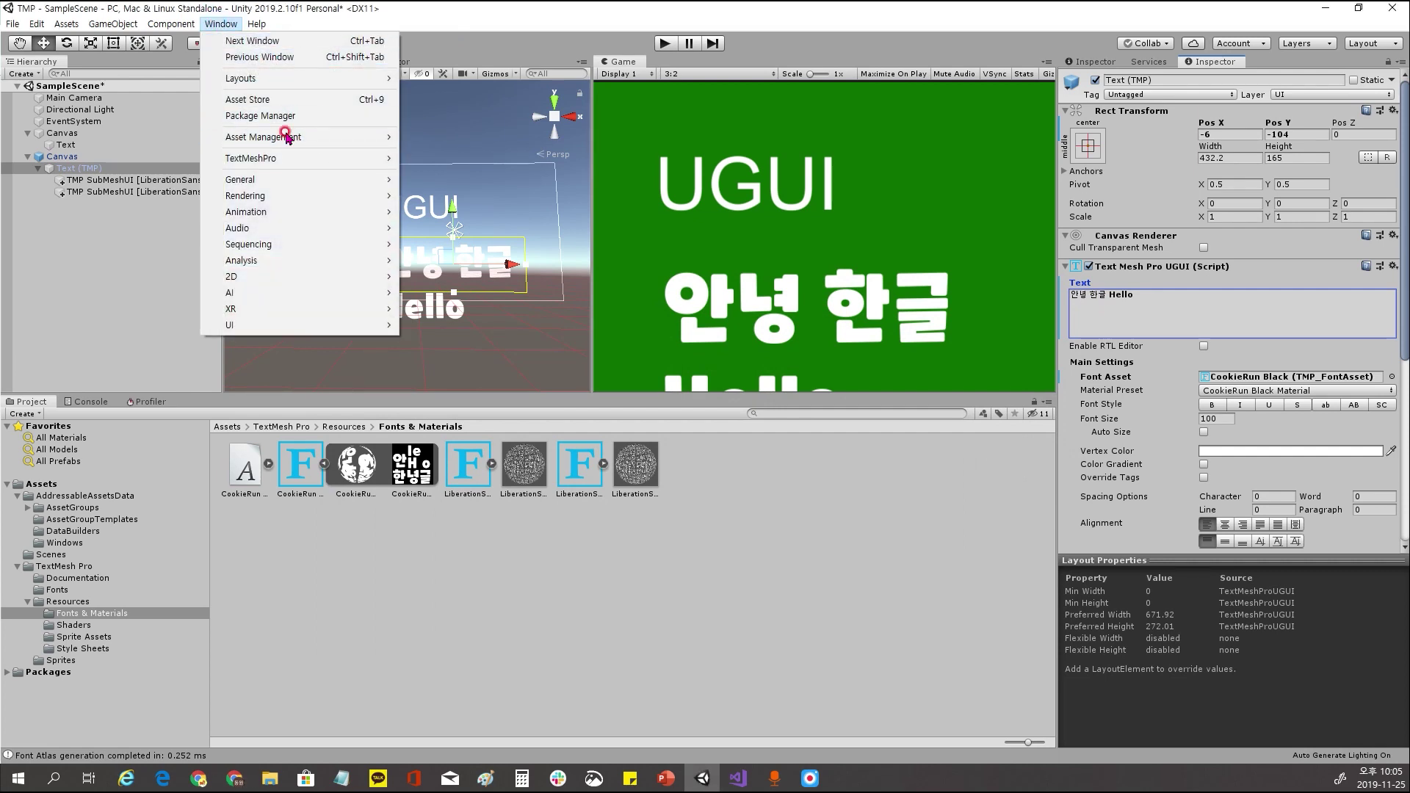
# Paste the 2350 Hangul characters into the Font Asset Creator's Custom Character List
pyautogui.moveTo(287, 158)
pyautogui.click(514, 158)
pyautogui.click(815, 414)
pyautogui.hotkey('ctrl', 'v')
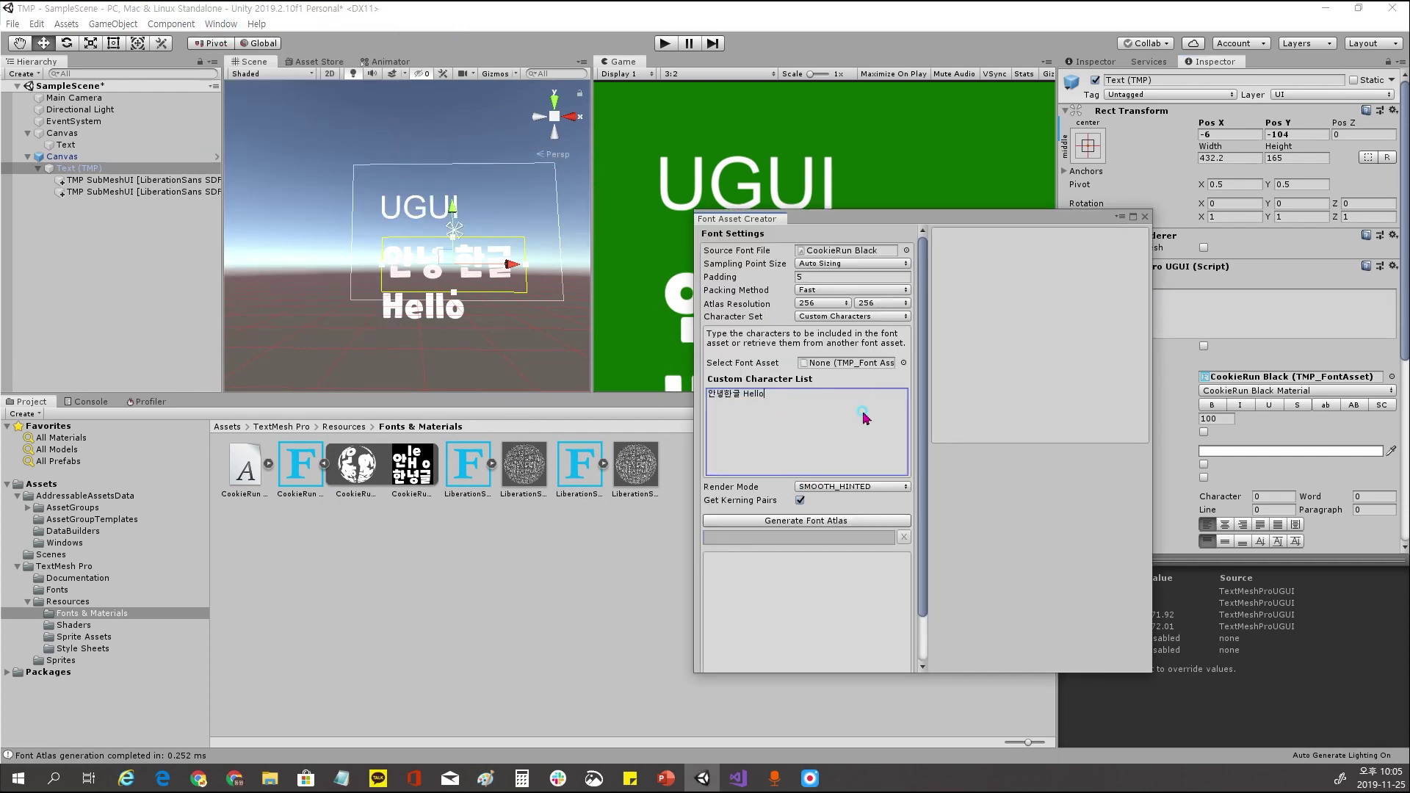
pyautogui.hotkey('ctrl', 'v')
pyautogui.scroll(-2, 869, 438)
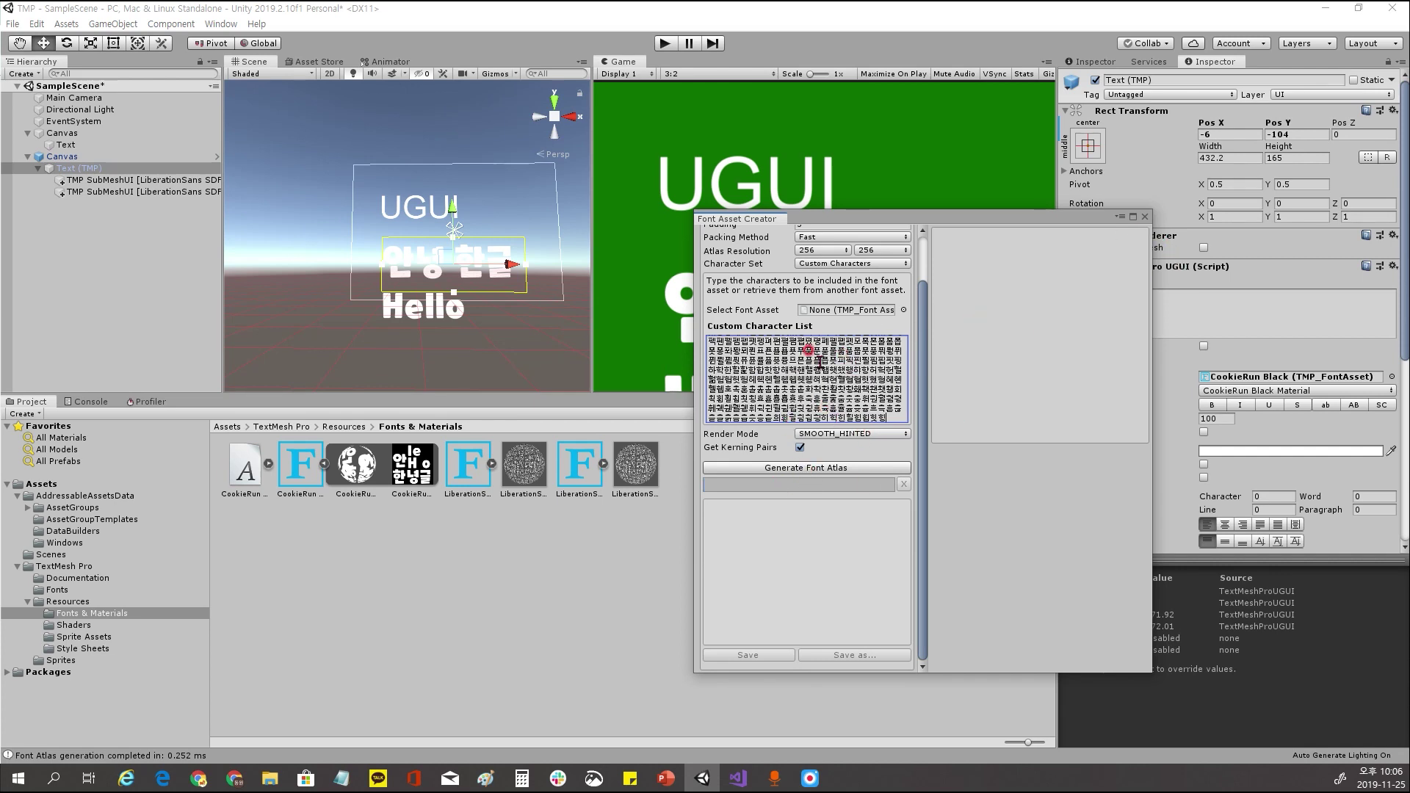
pyautogui.moveTo(809, 349); pyautogui.dragTo(793, 449)
pyautogui.click(759, 324)
pyautogui.scroll(2, 747, 656)
# Set the atlas resolution to 8192 × 4096, then close the Font Asset Creator
pyautogui.click(823, 303)
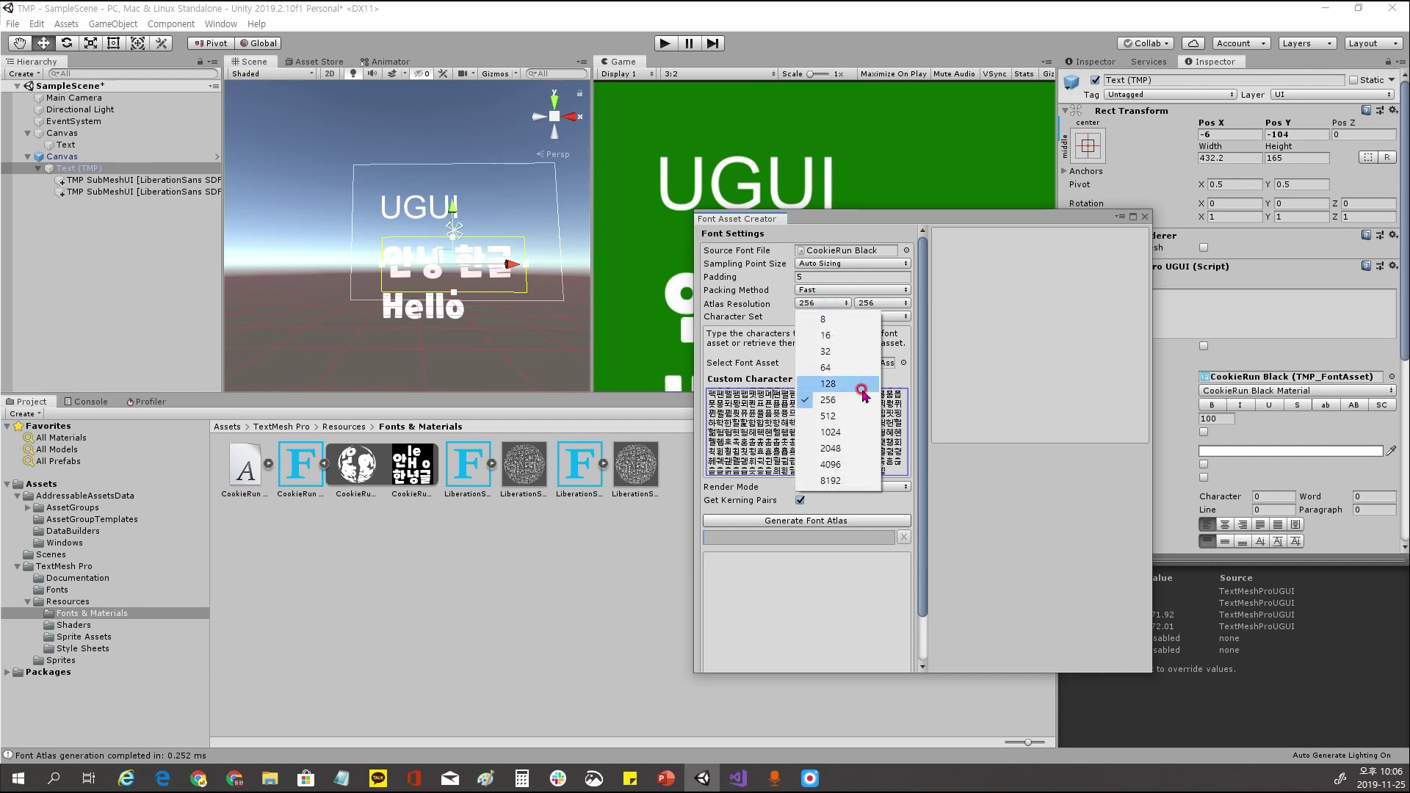
pyautogui.click(843, 464)
pyautogui.click(865, 304)
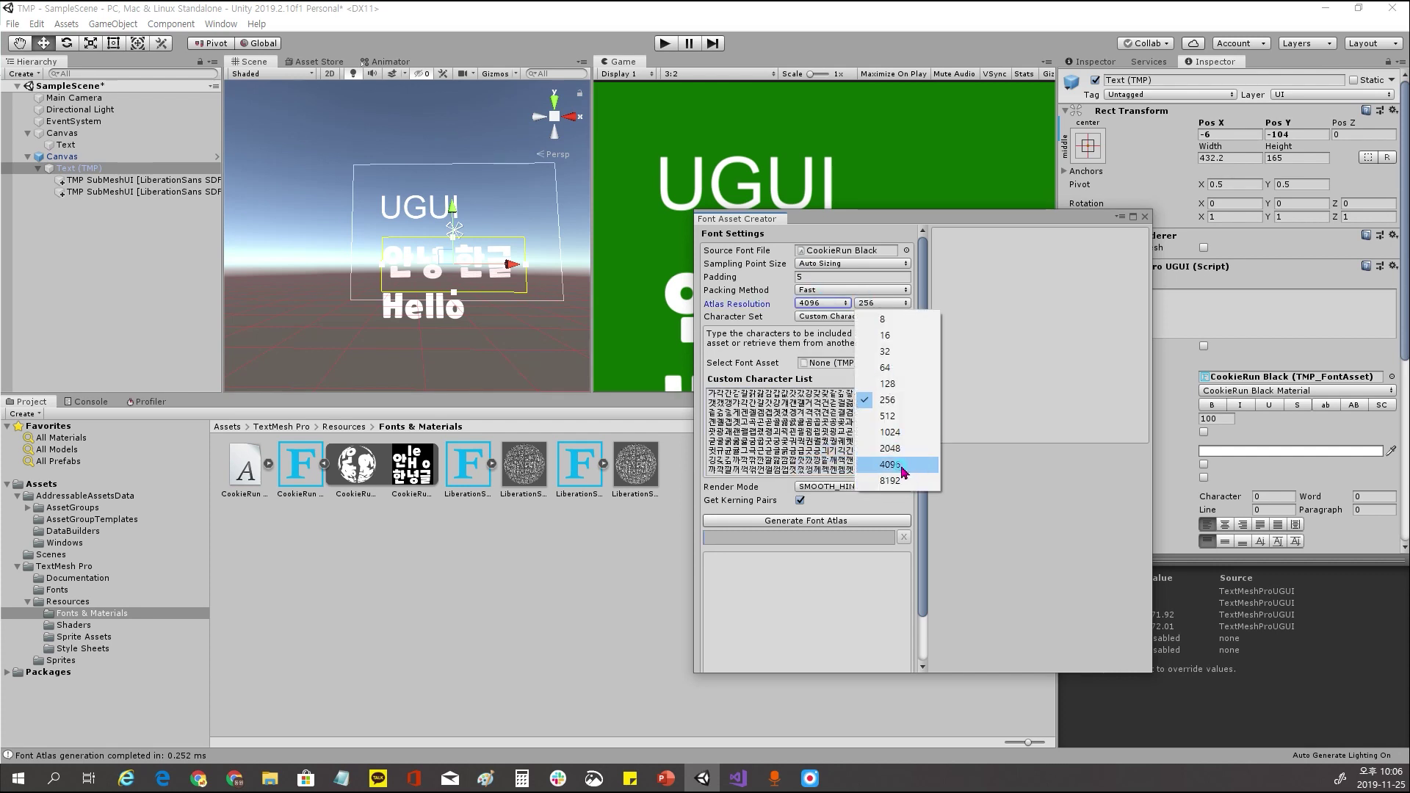
pyautogui.click(890, 465)
pyautogui.click(828, 303)
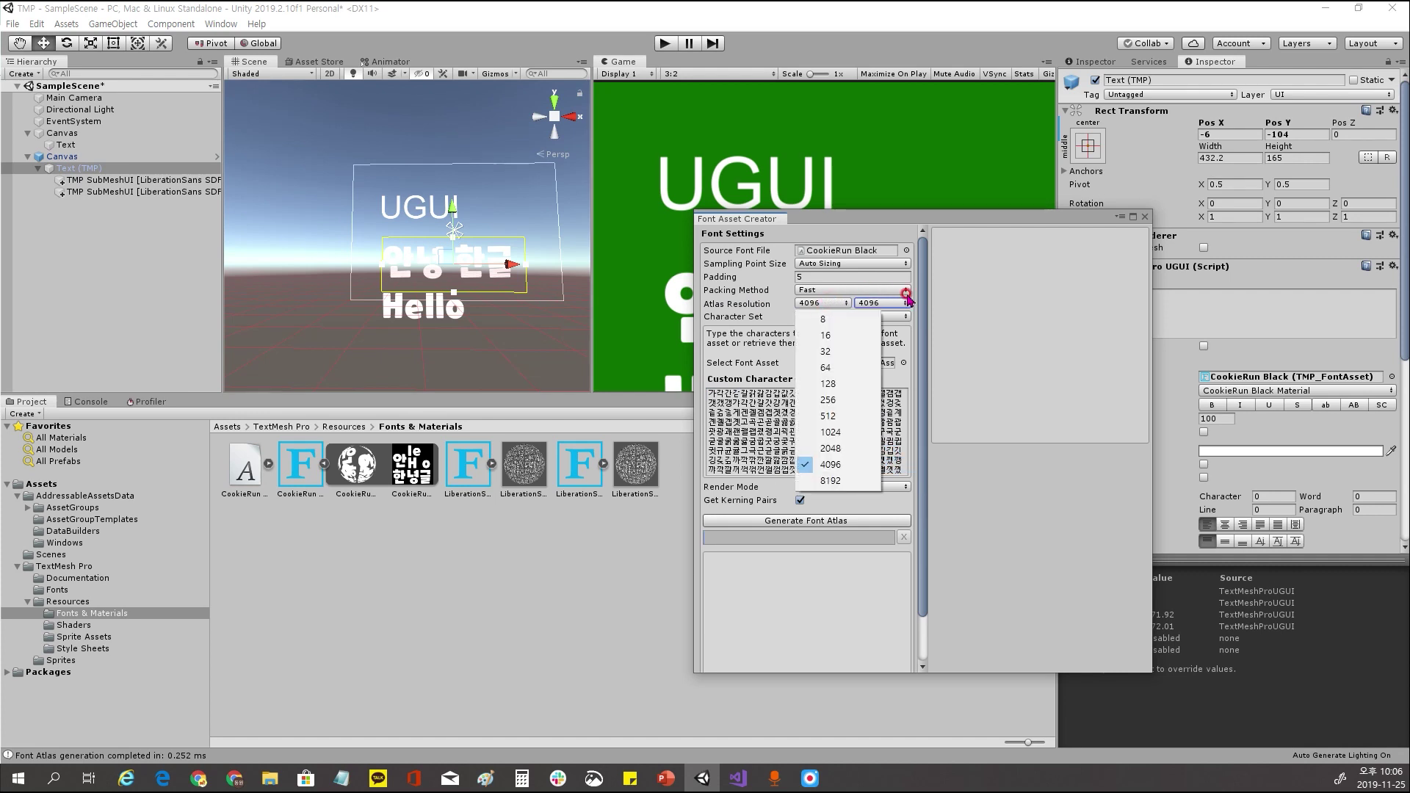
pyautogui.click(848, 481)
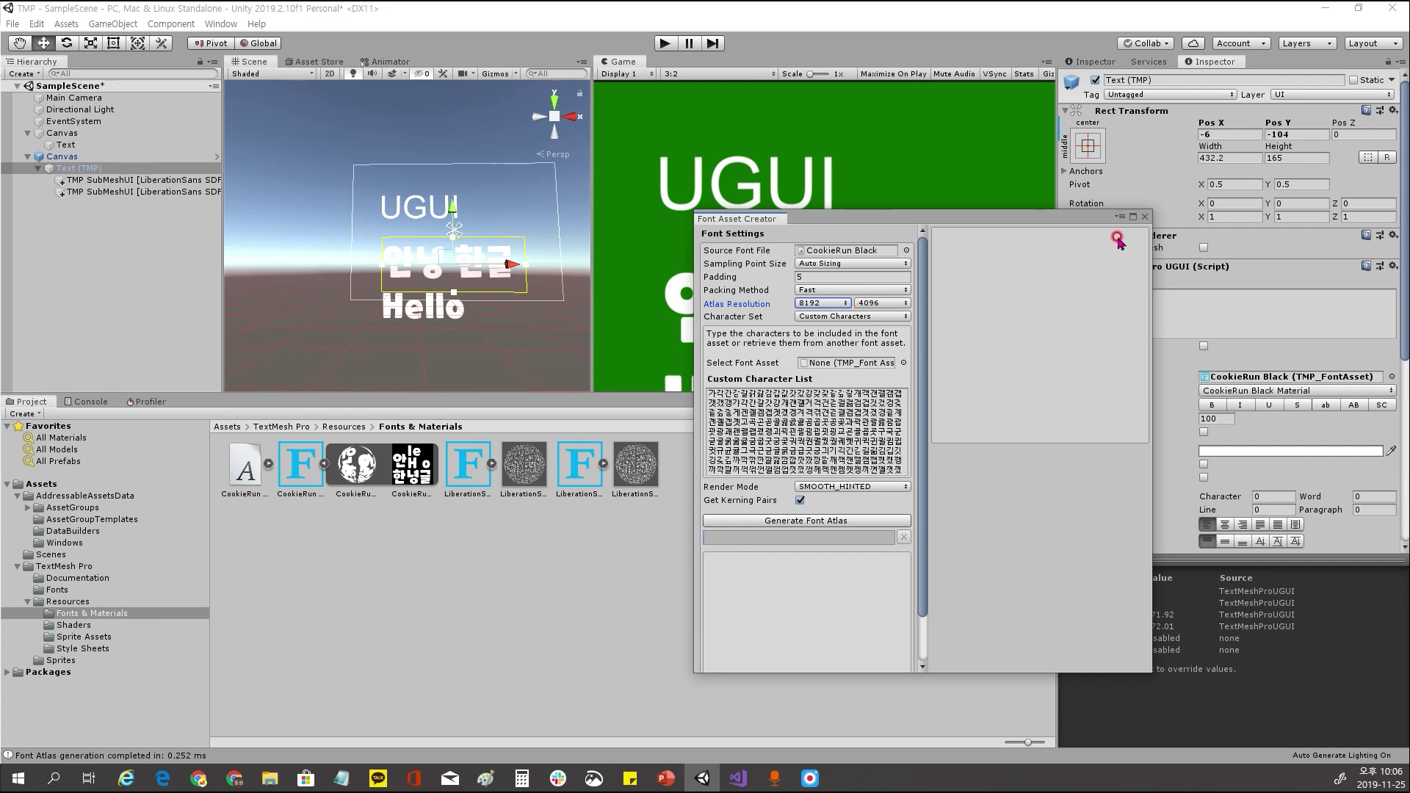
pyautogui.scroll(-3, 852, 400)
pyautogui.scroll(3, 806, 390)
pyautogui.click(1144, 216)
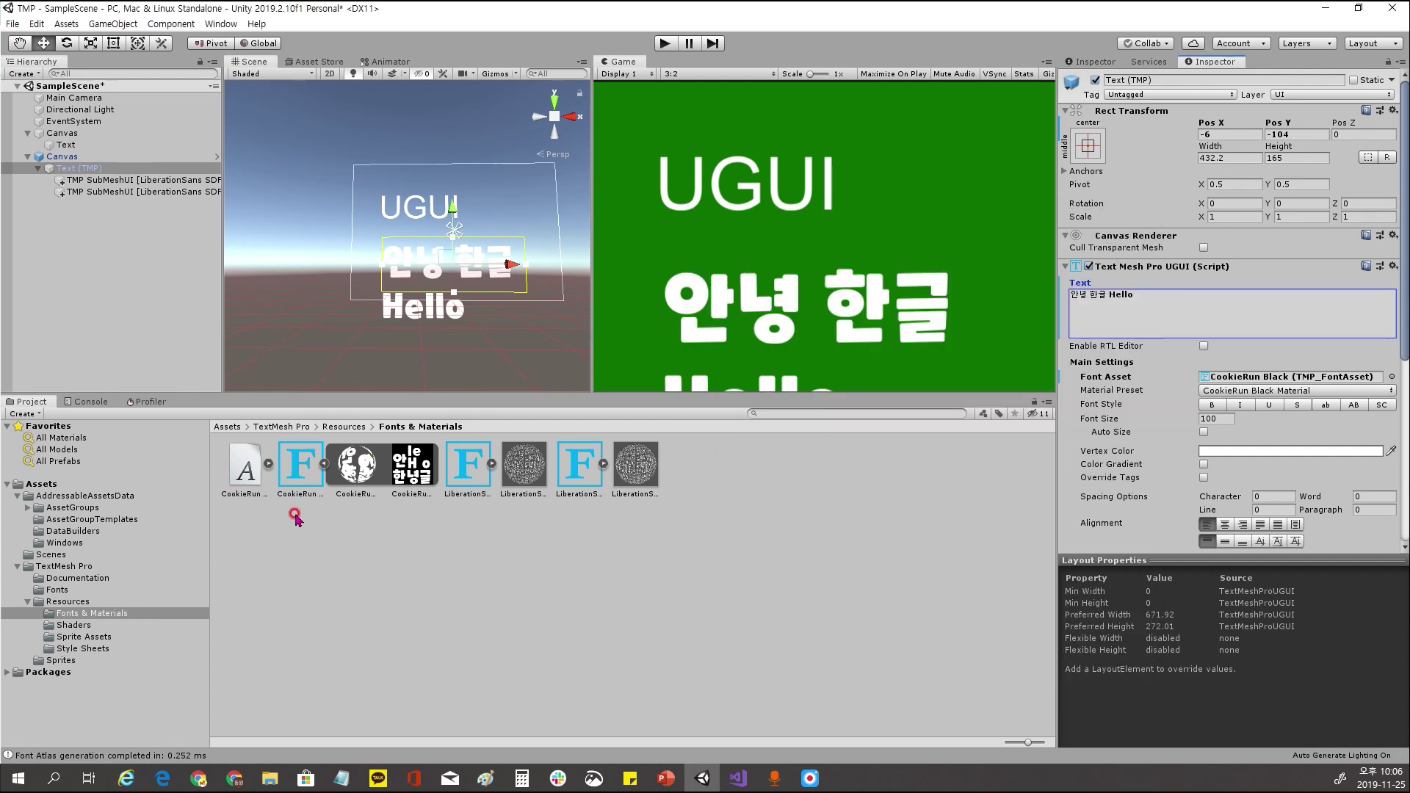
# Inspect the CookieRun Black font and the SDF asset's material and texture in the Project panel
pyautogui.click(248, 470)
pyautogui.rightClick(248, 470)
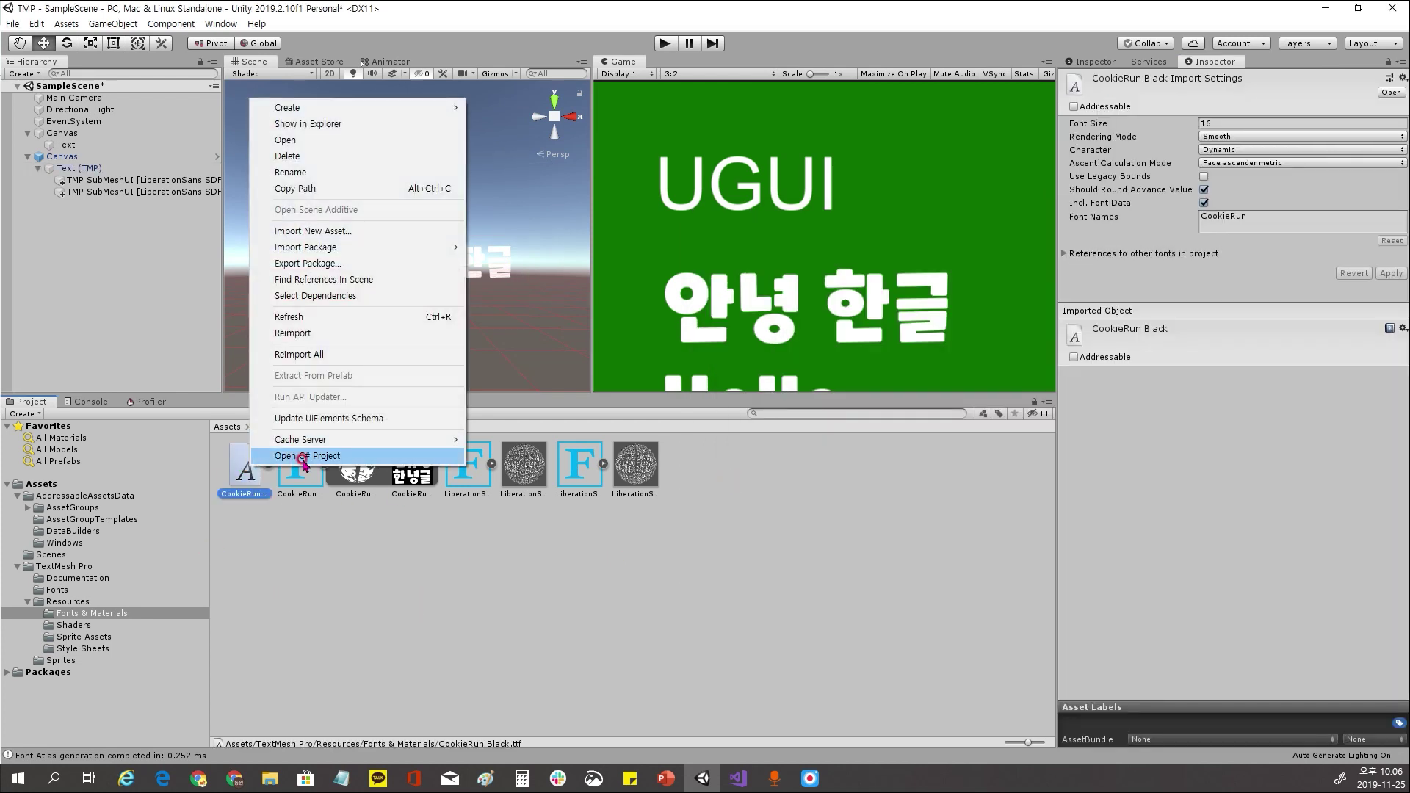
pyautogui.click(353, 552)
pyautogui.click(300, 466)
pyautogui.click(340, 479)
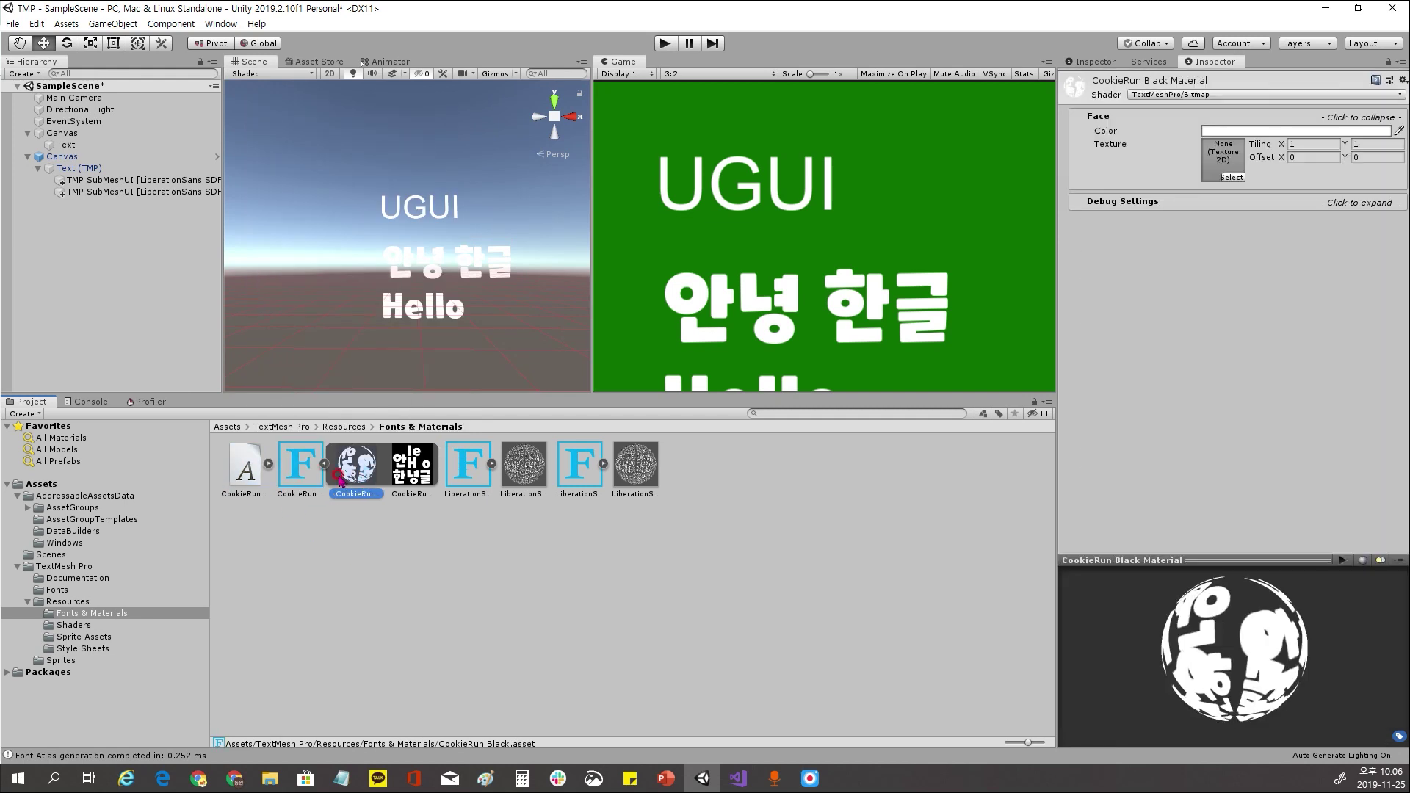
pyautogui.click(322, 465)
pyautogui.click(268, 464)
pyautogui.click(271, 464)
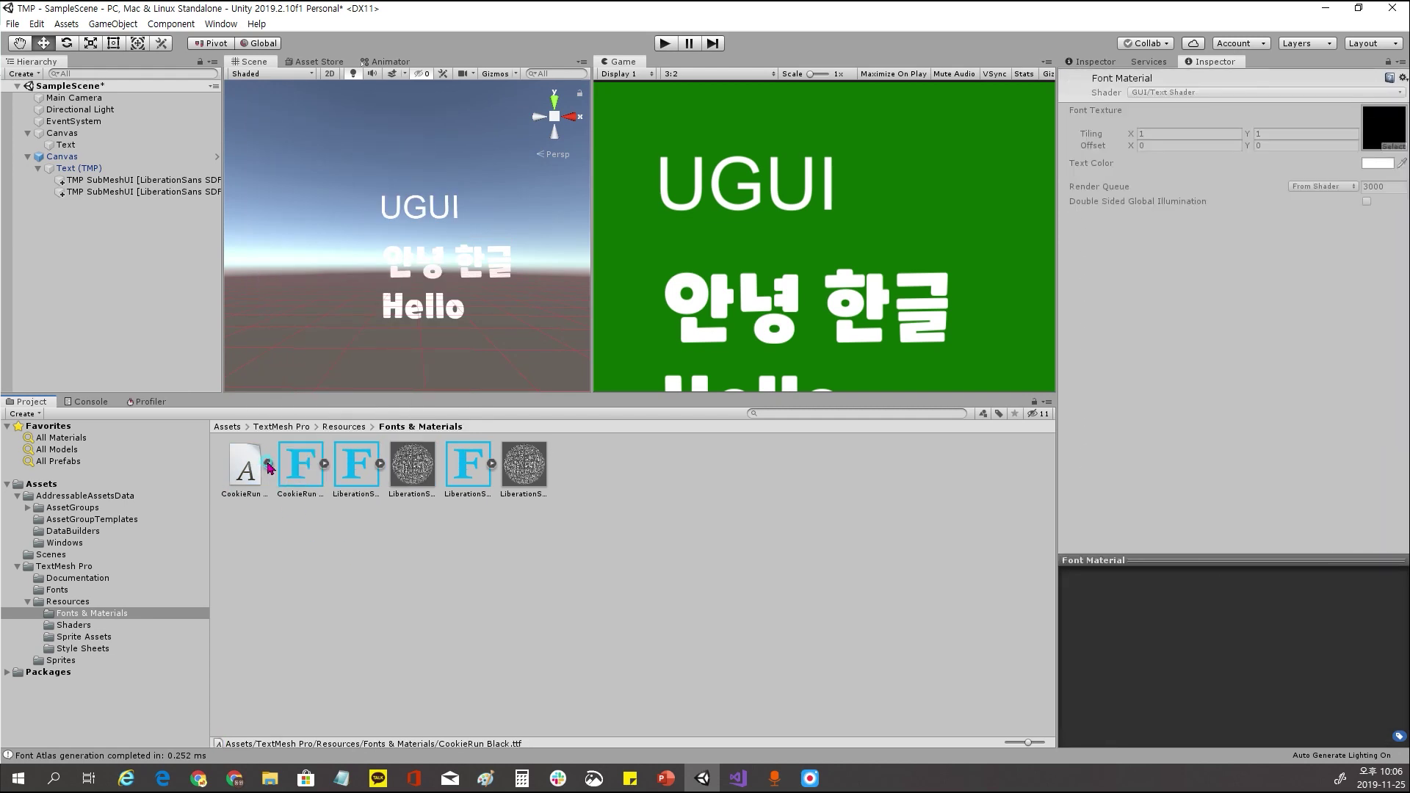
# Show the CookieRun Black font file in Explorer and position the Fonts & Materials window
pyautogui.click(246, 469)
pyautogui.rightClick(237, 464)
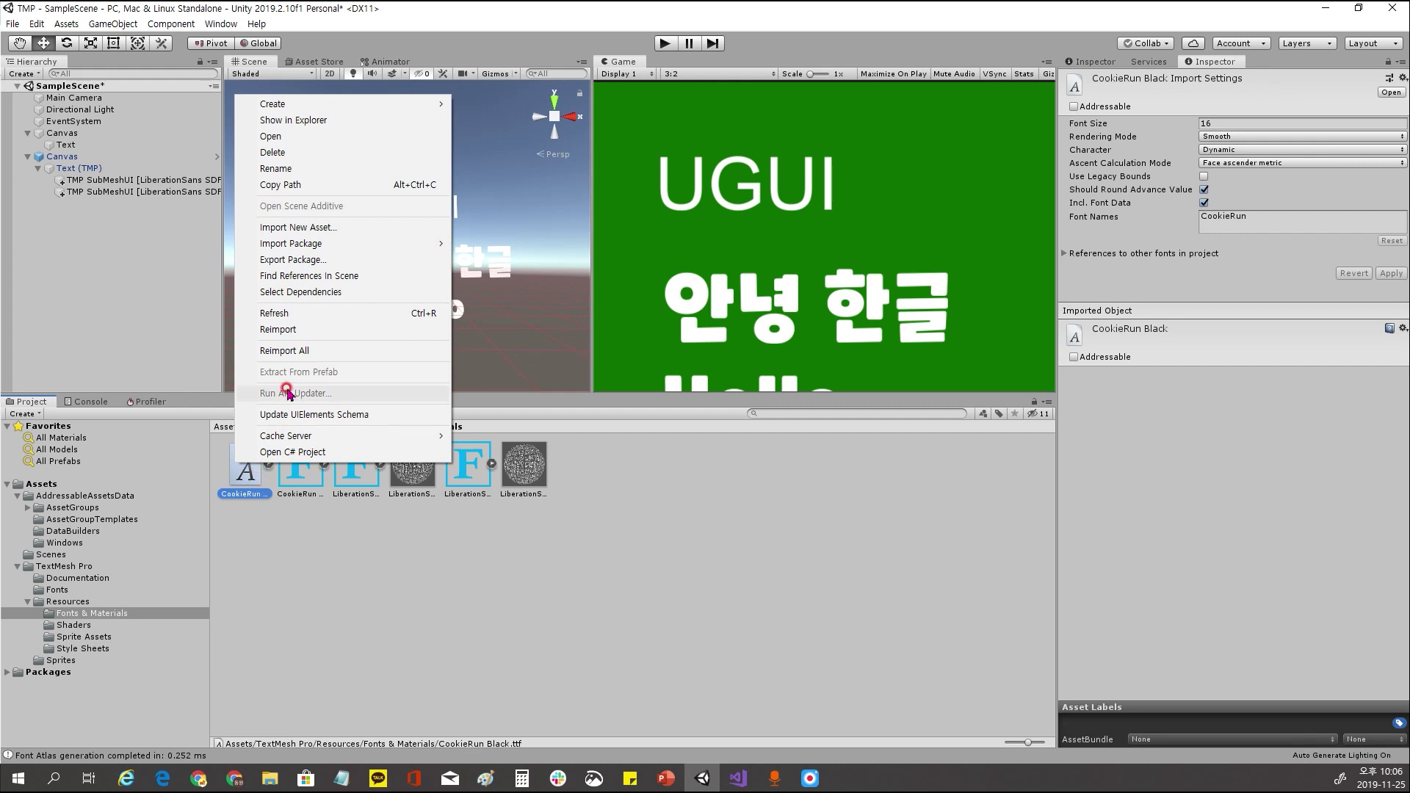
pyautogui.click(335, 128)
pyautogui.moveTo(352, 169); pyautogui.dragTo(631, 268)
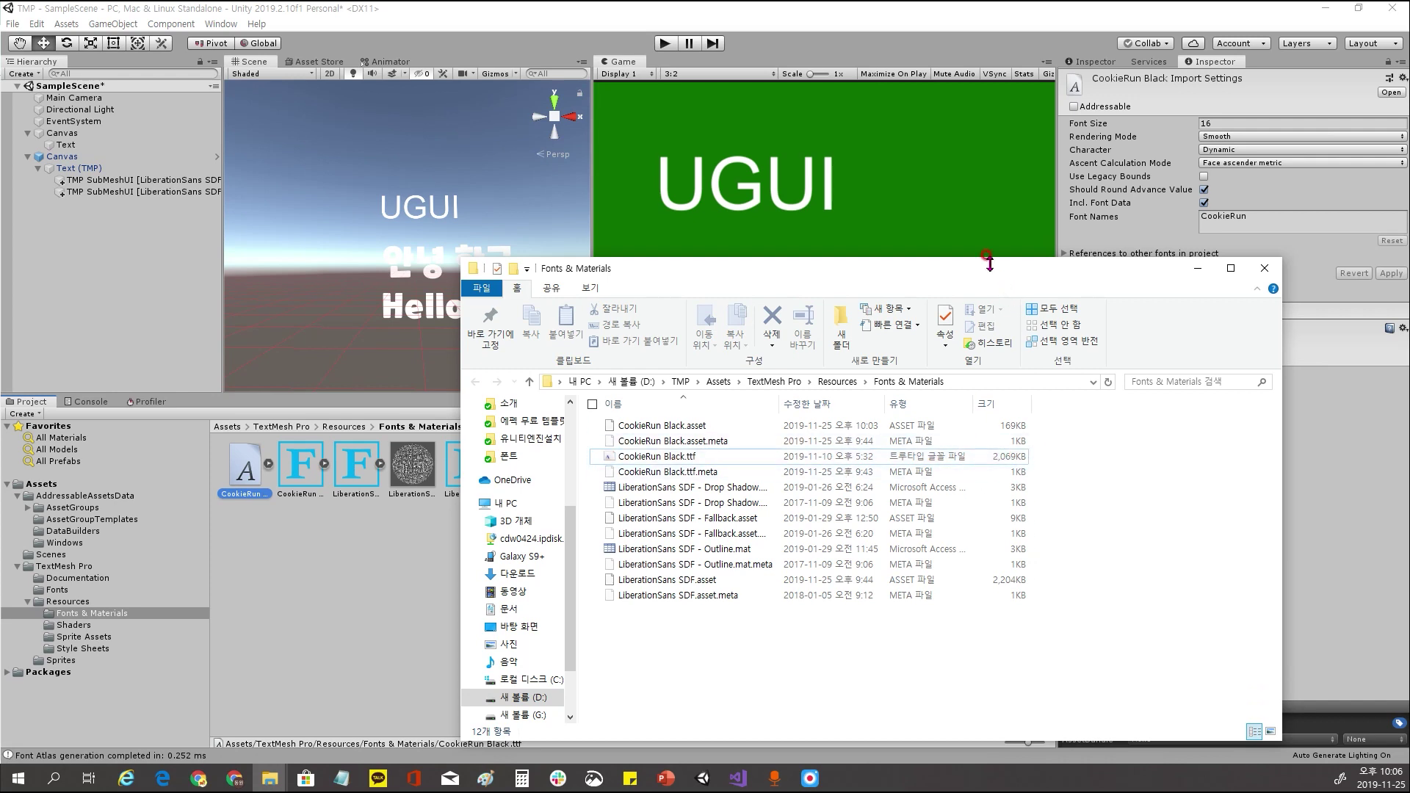
# Reveal the CookieRun font asset's folder on disk from the Project panel
pyautogui.moveTo(950, 273); pyautogui.dragTo(1062, 249)
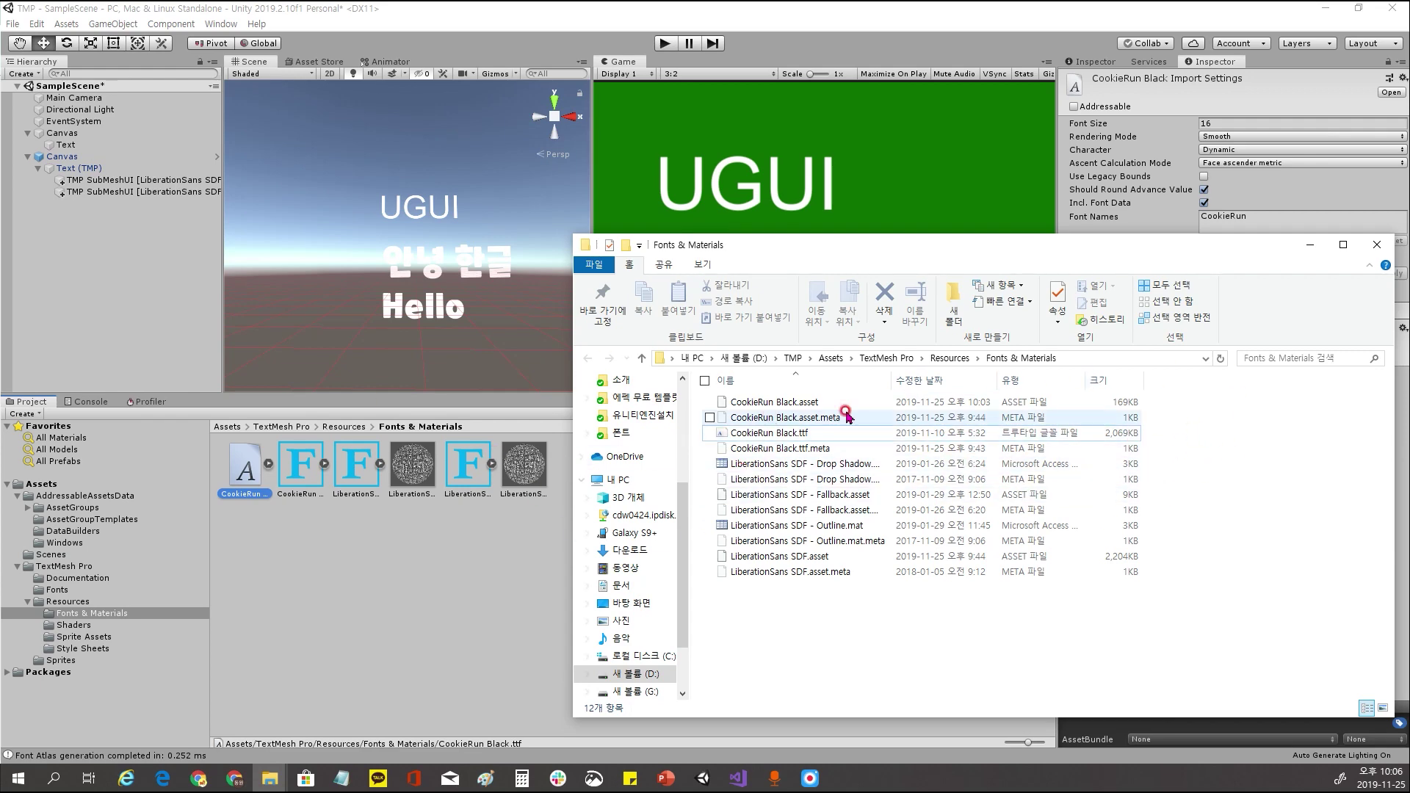
pyautogui.click(291, 470)
pyautogui.rightClick(291, 470)
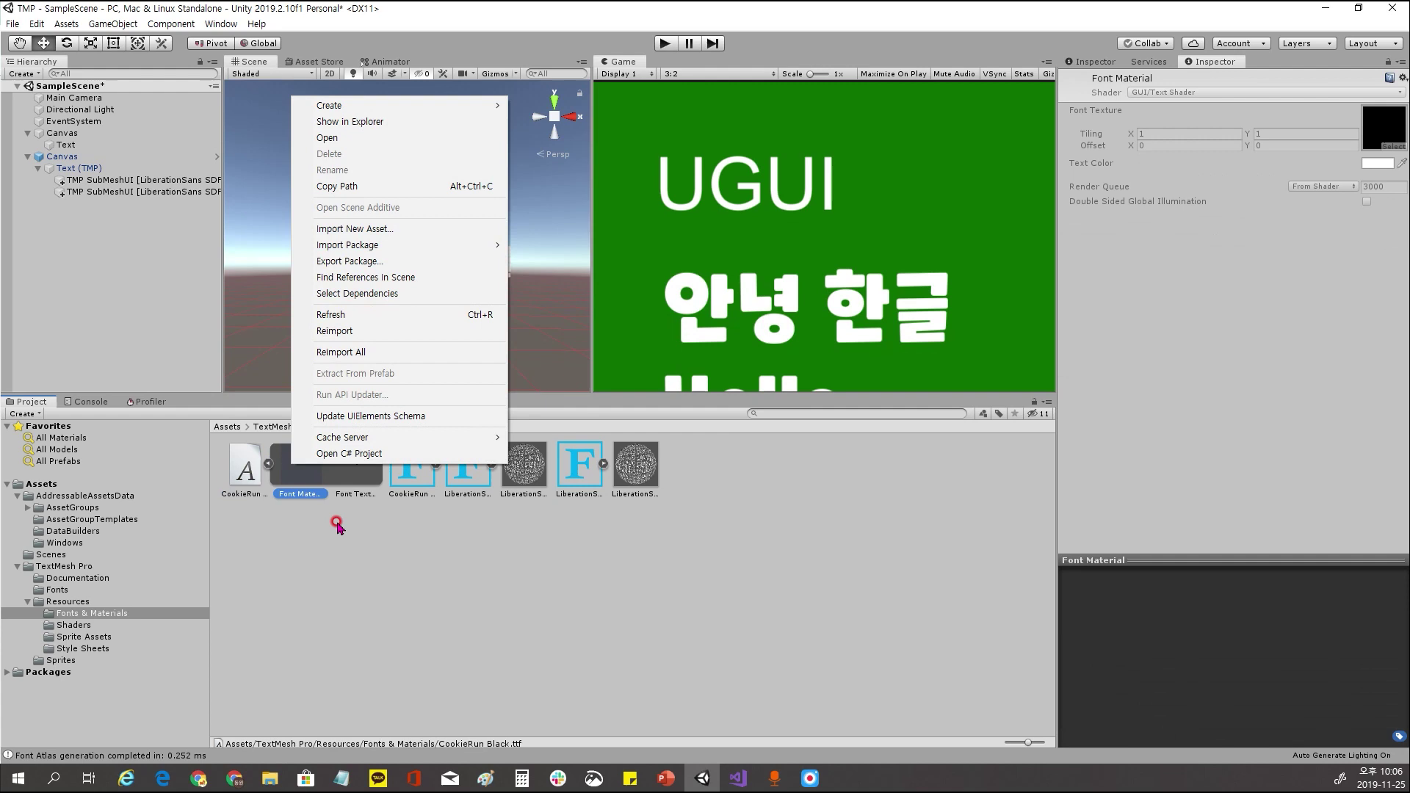
pyautogui.click(268, 463)
pyautogui.rightClick(298, 464)
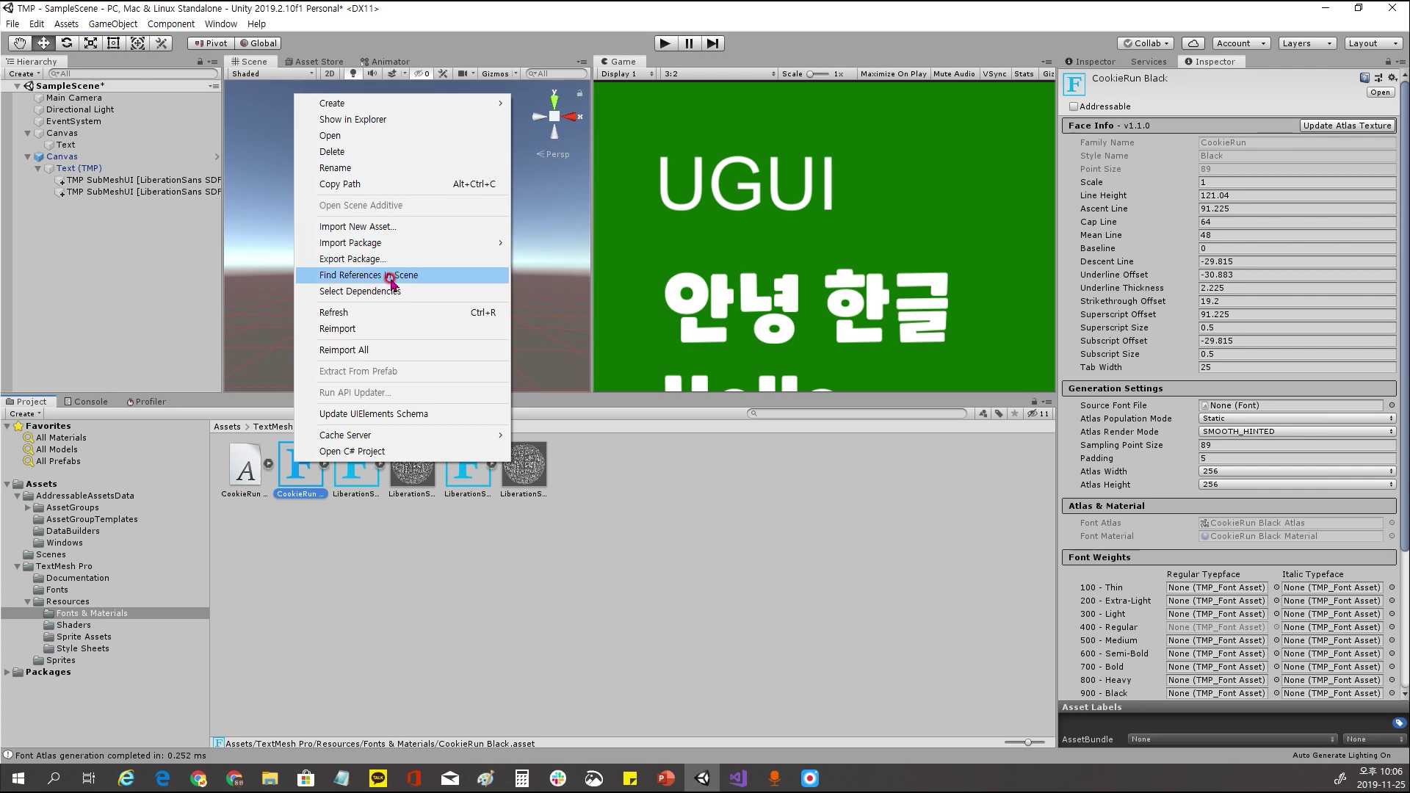
pyautogui.click(403, 119)
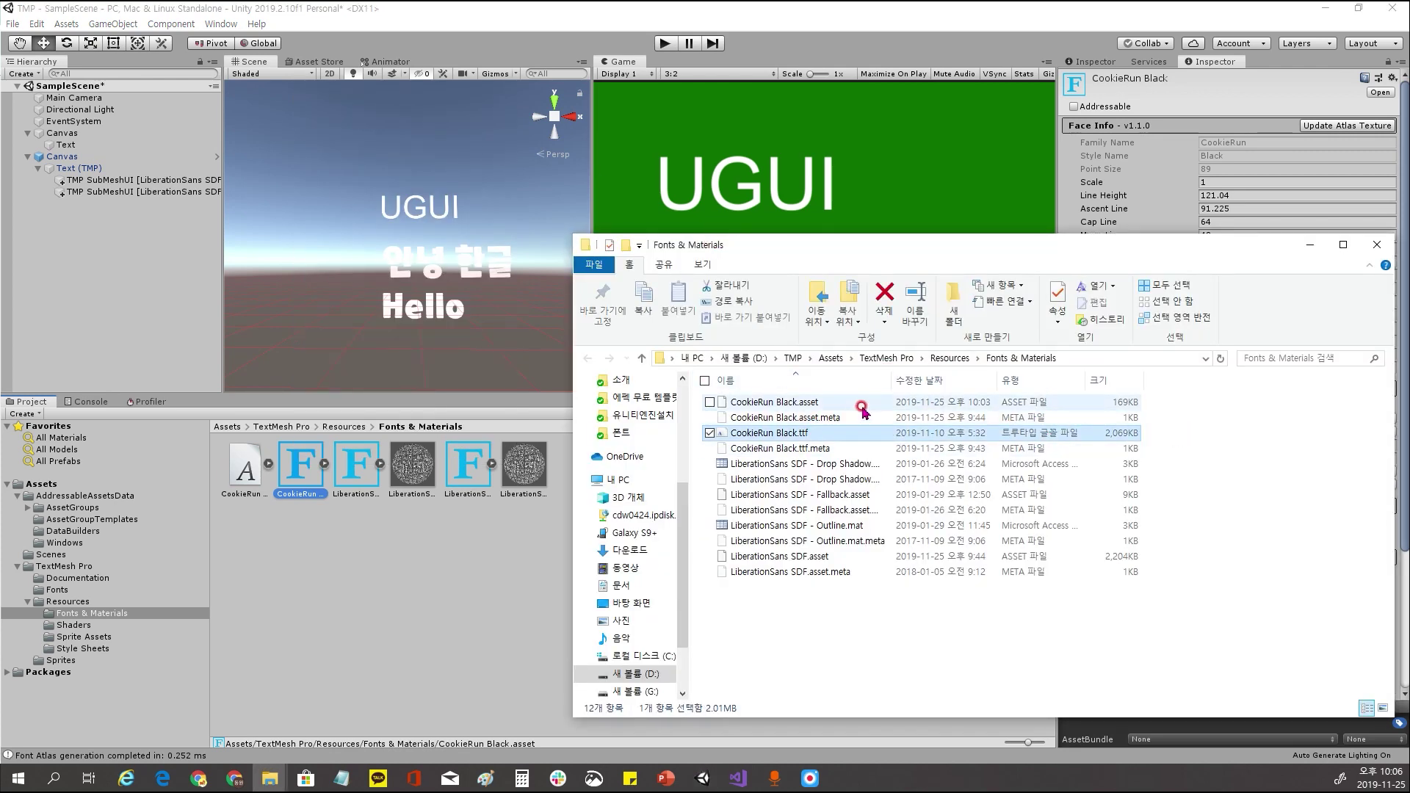
# Compare CookieRun Black.asset (169KB) with CookieRun Black.ttf (2,069KB), then move the window away
pyautogui.click(806, 403)
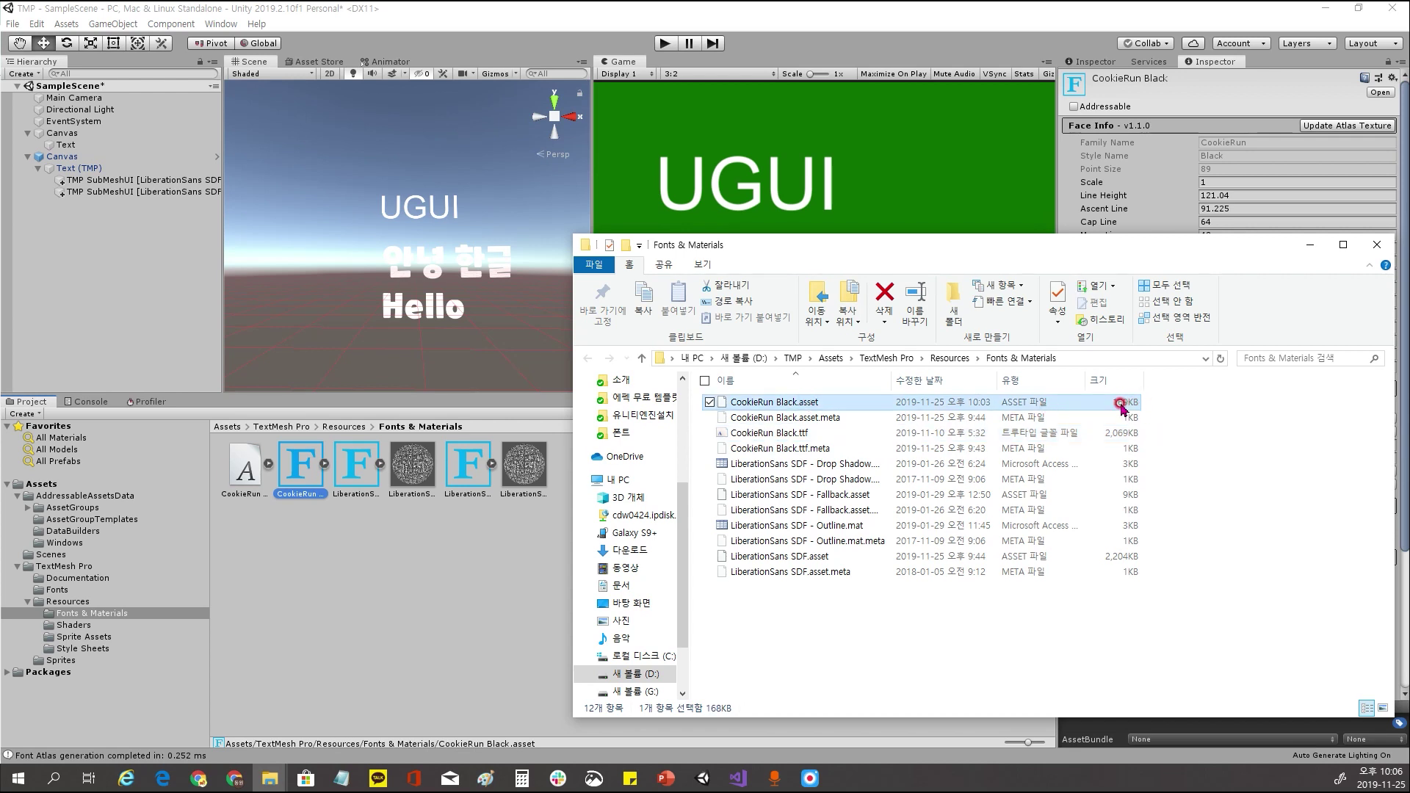
pyautogui.moveTo(1115, 253); pyautogui.dragTo(931, 164)
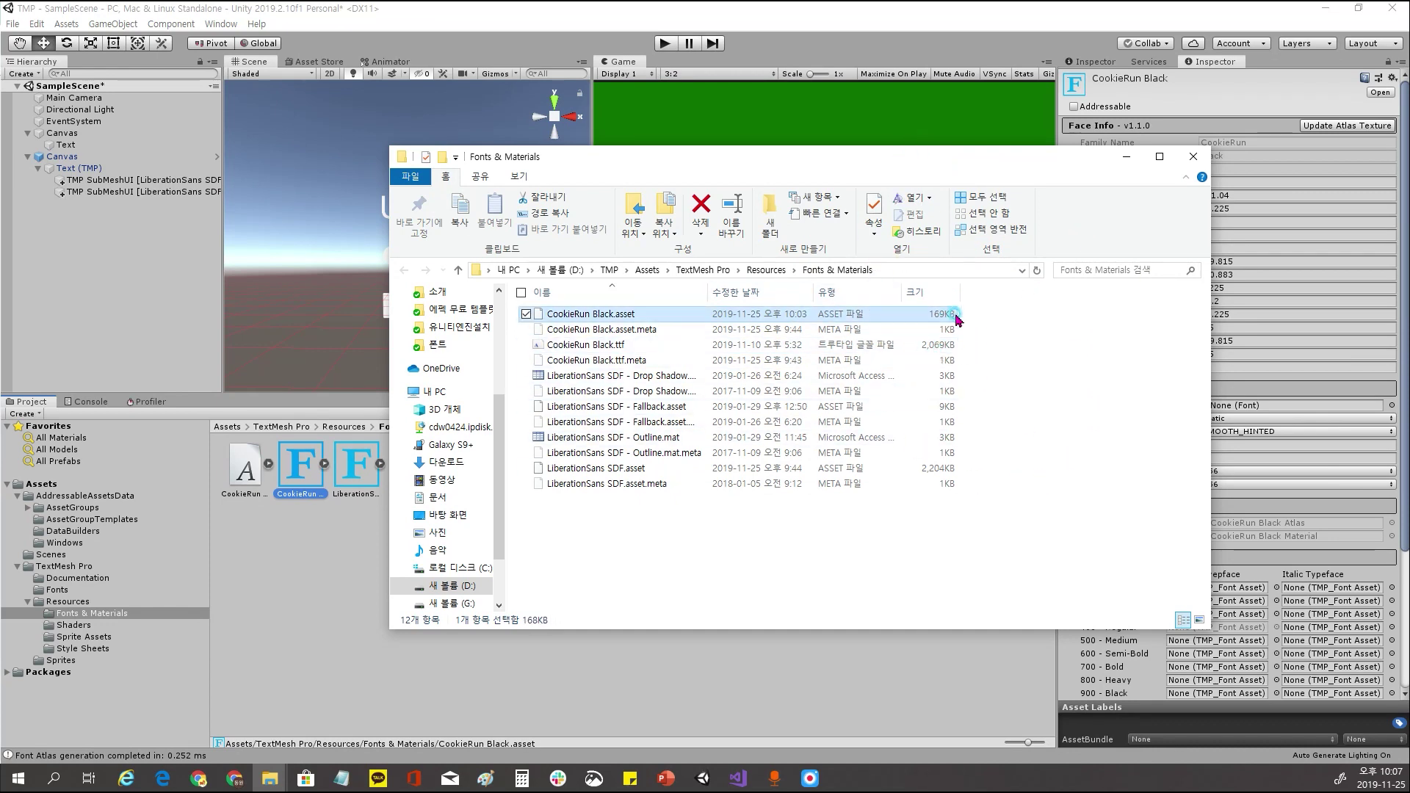
pyautogui.click(951, 345)
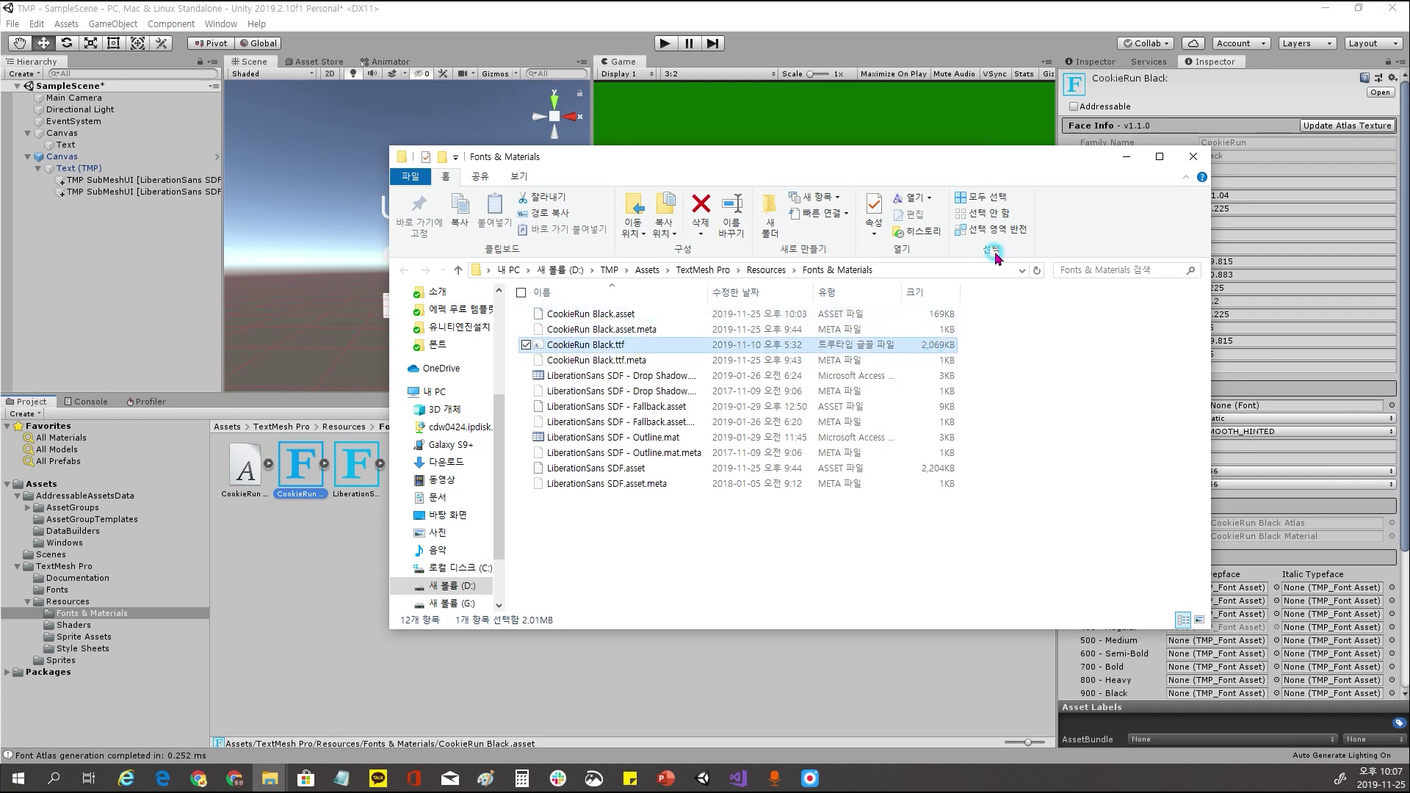
pyautogui.moveTo(1006, 163); pyautogui.dragTo(1006, 385)
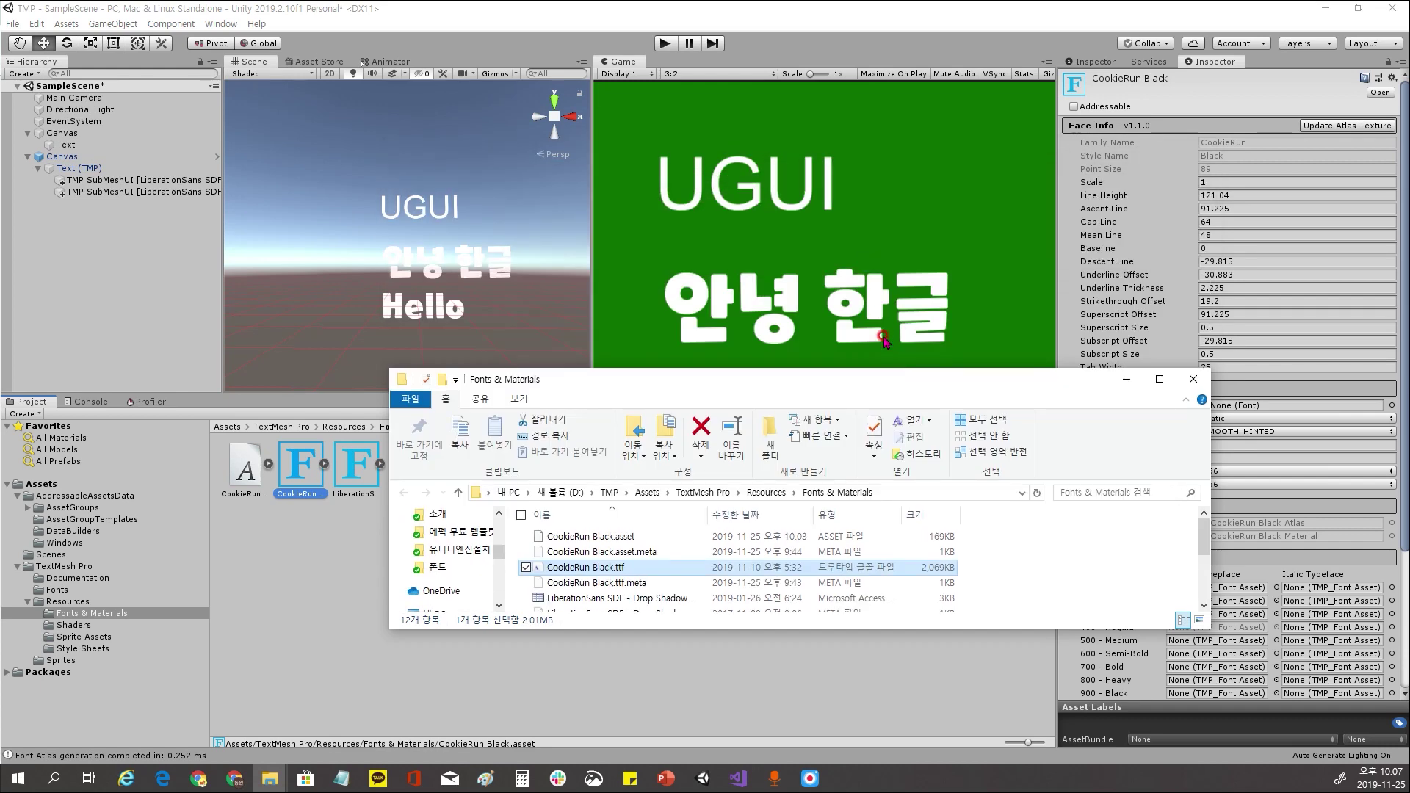
pyautogui.moveTo(857, 370); pyautogui.dragTo(834, 220)
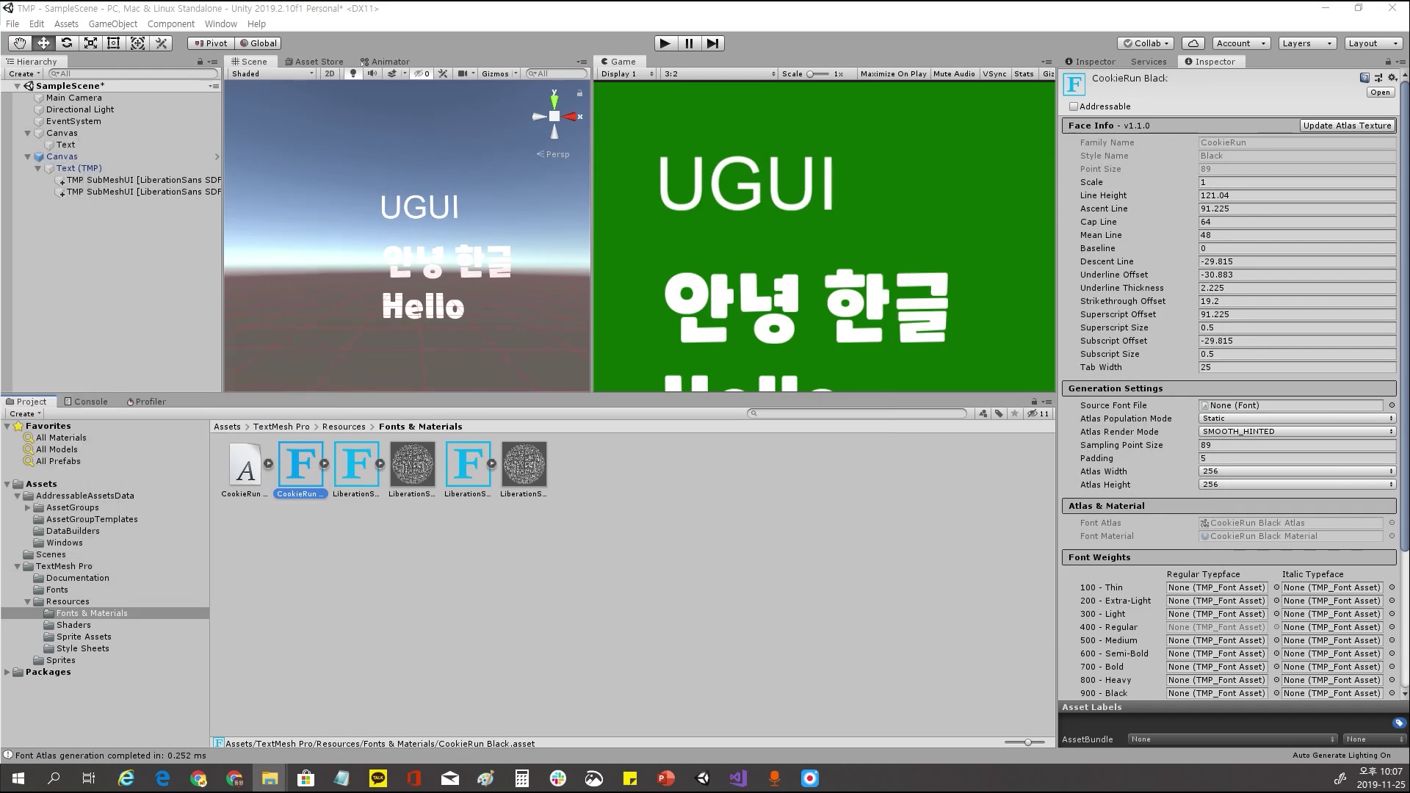
pyautogui.click(482, 566)
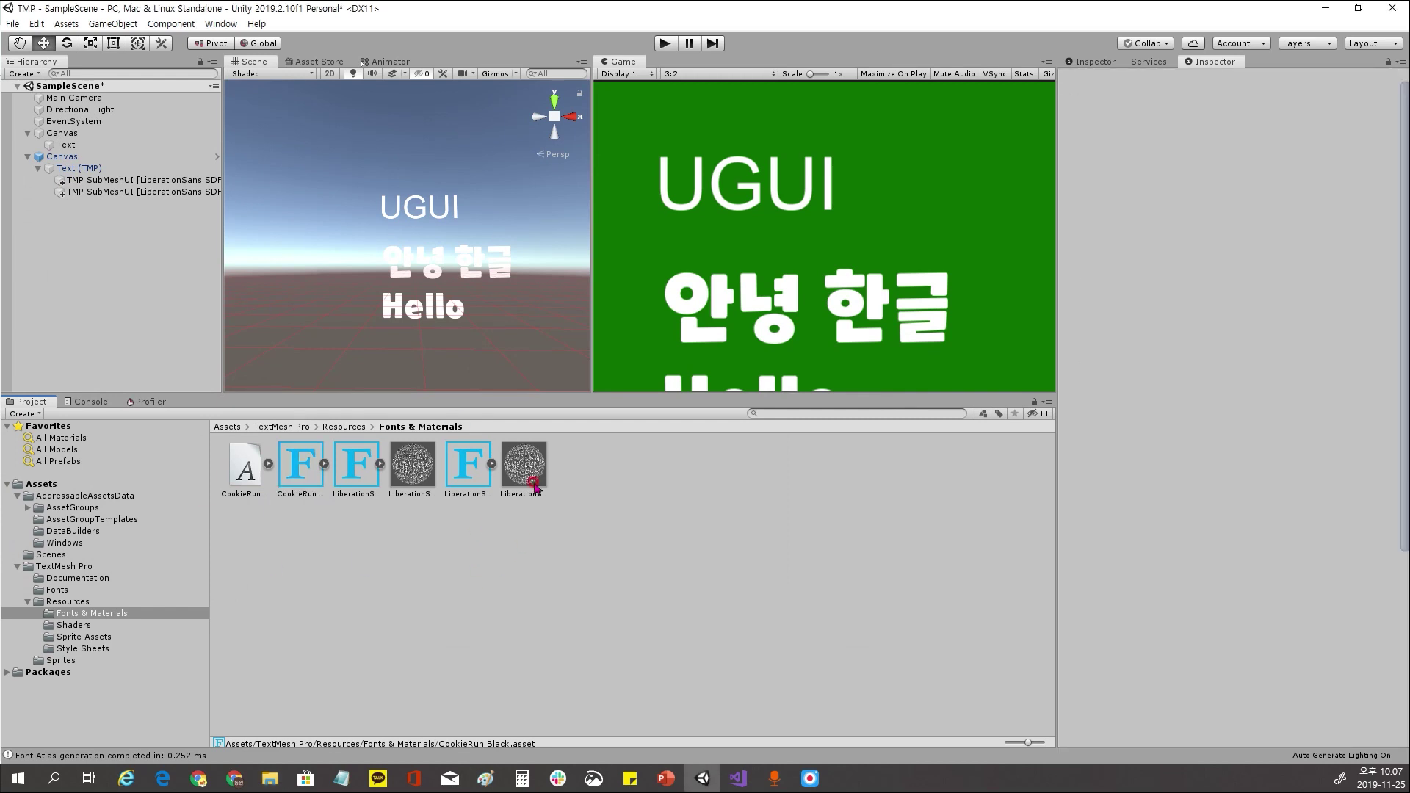
# Delete the extra TMP SubMeshUI child under Text (TMP)
pyautogui.click(117, 191)
pyautogui.press('Delete')
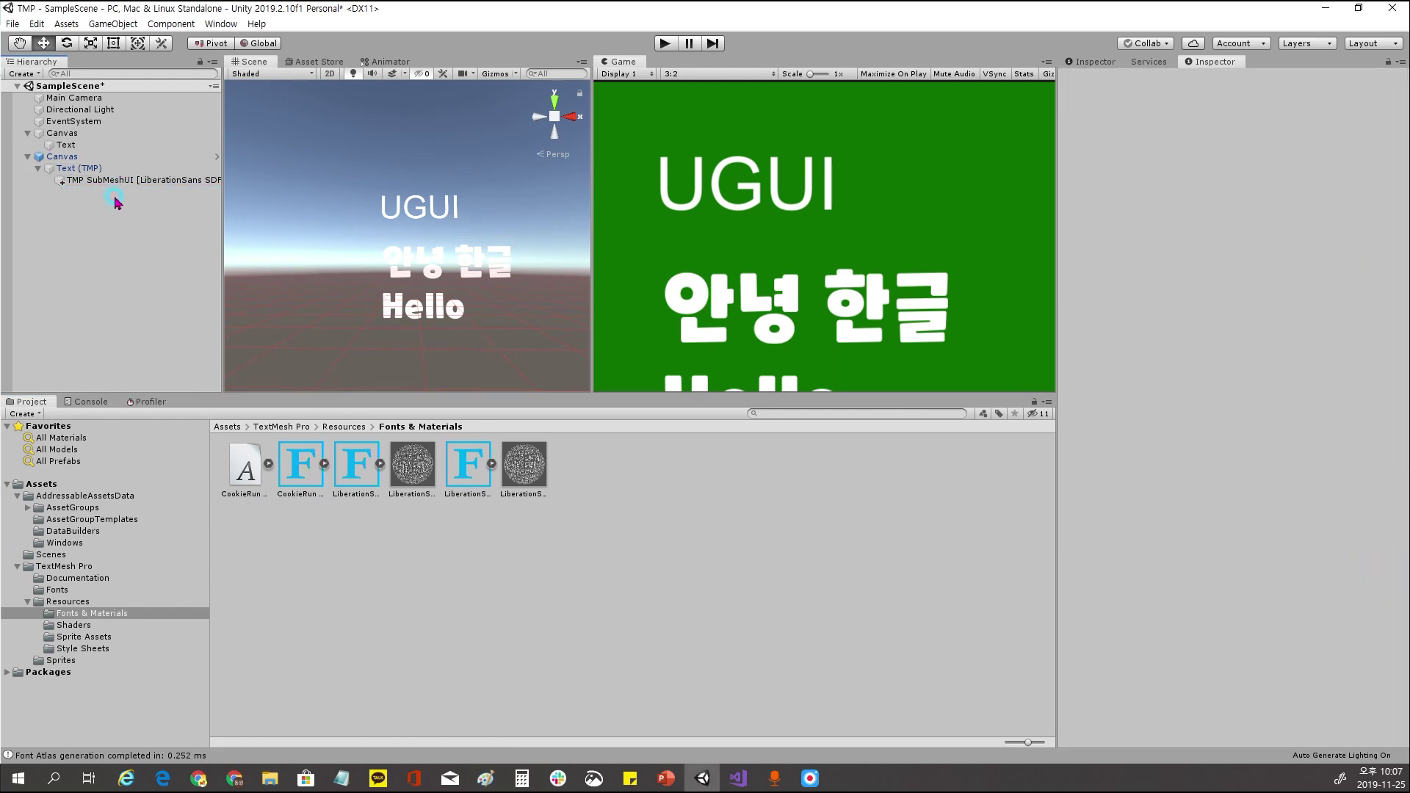
pyautogui.press('Up')
pyautogui.press('Up')
pyautogui.press('Up')
pyautogui.click(424, 261)
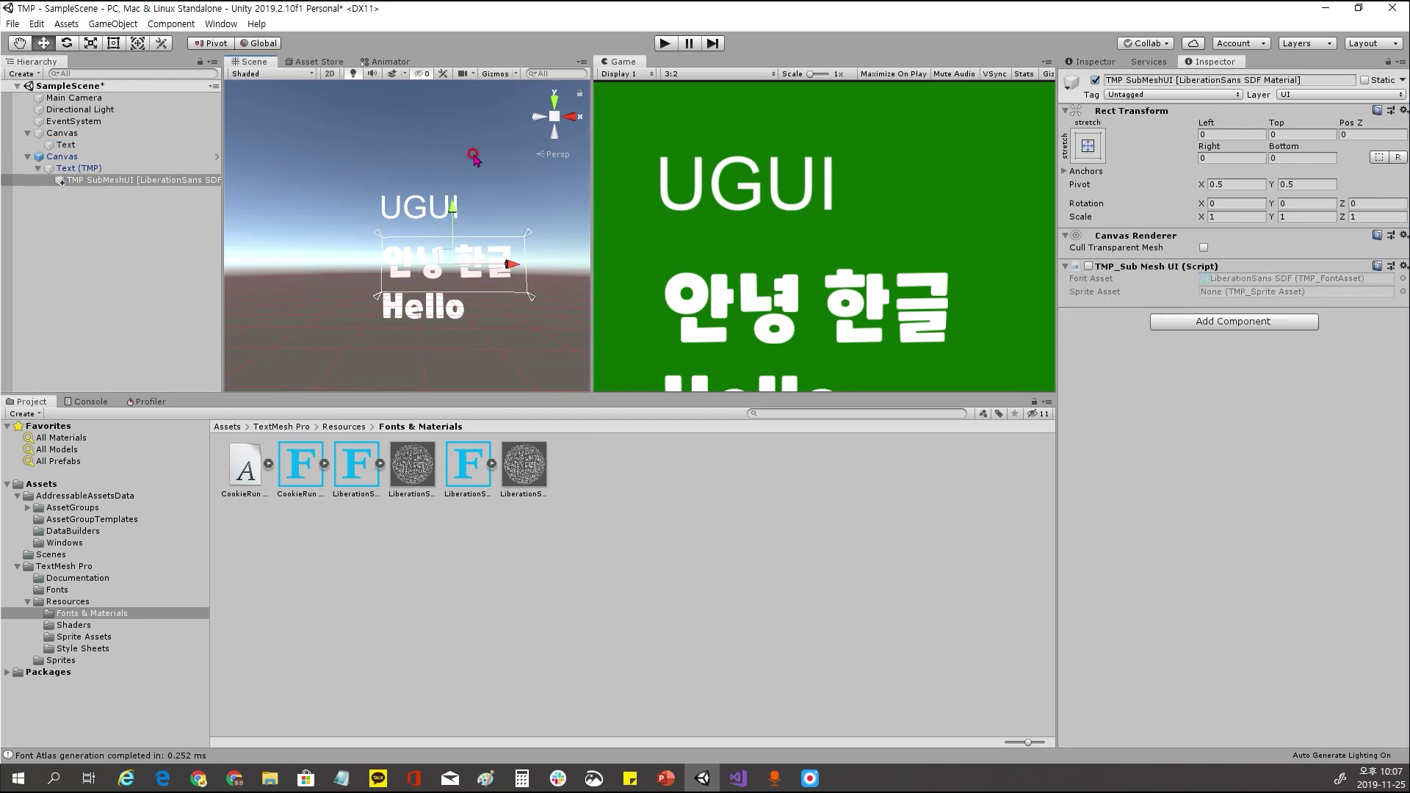
# Locate the Text object's UGUI script and open UGUI.cs in Visual Studio
pyautogui.click(66, 144)
pyautogui.scroll(-3, 1390, 391)
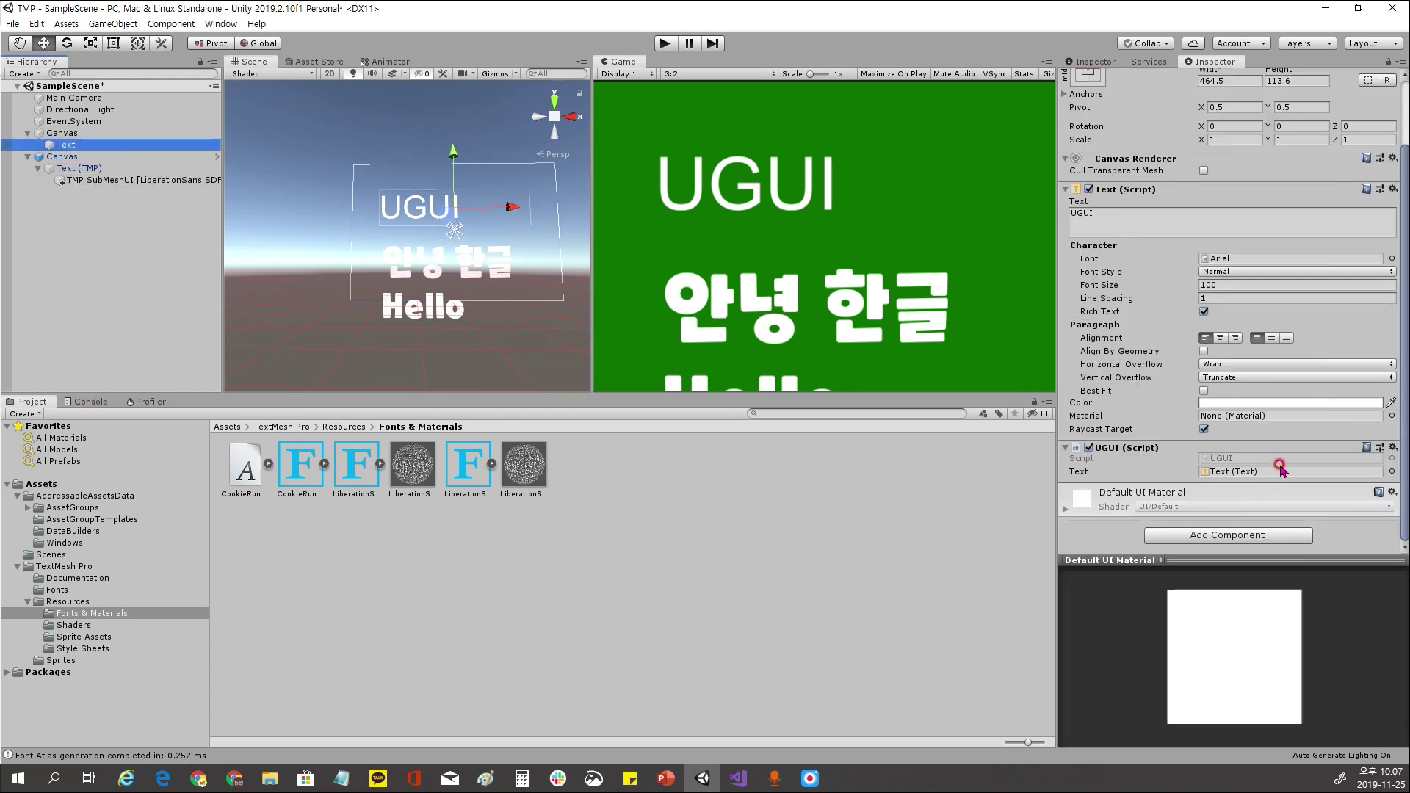
pyautogui.click(1215, 457)
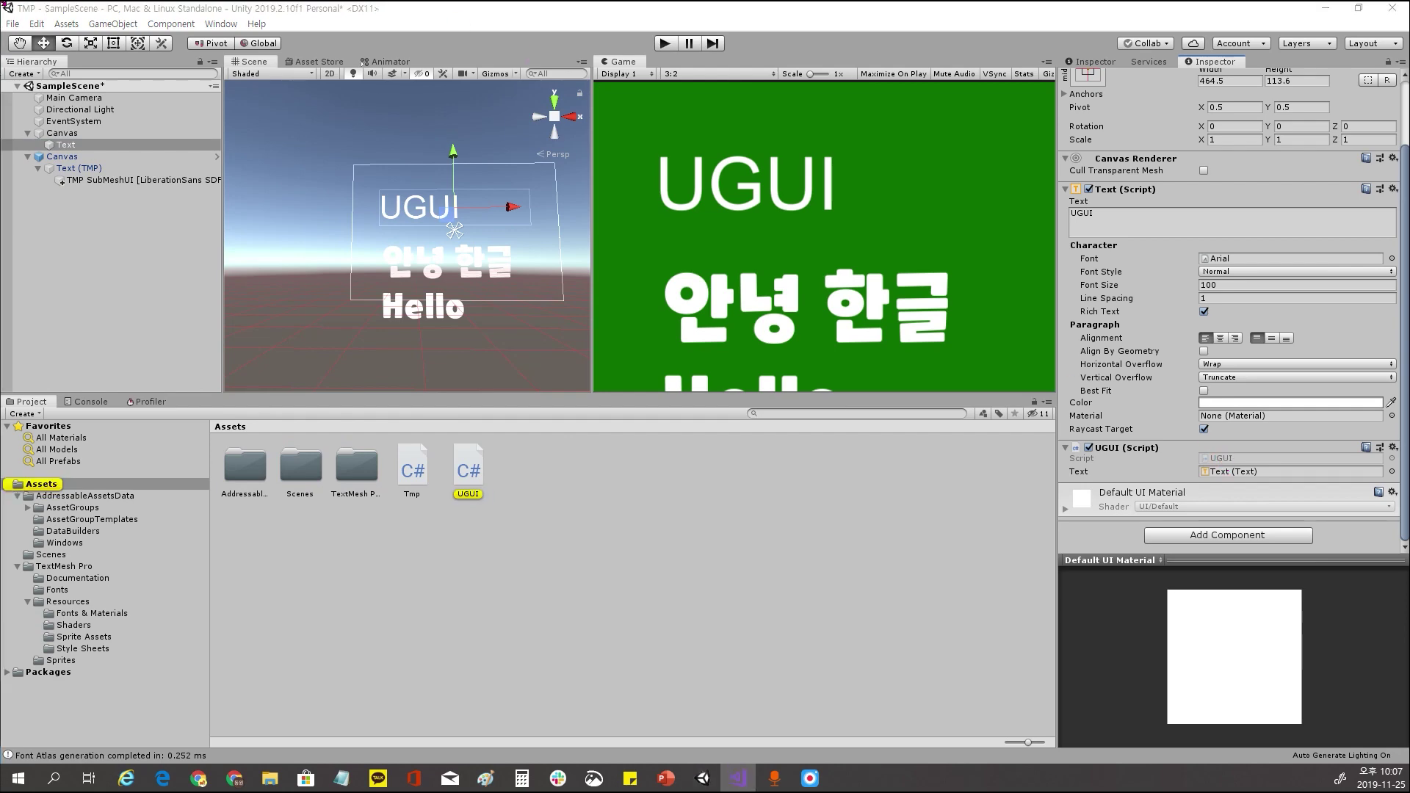
pyautogui.doubleClick(1219, 457)
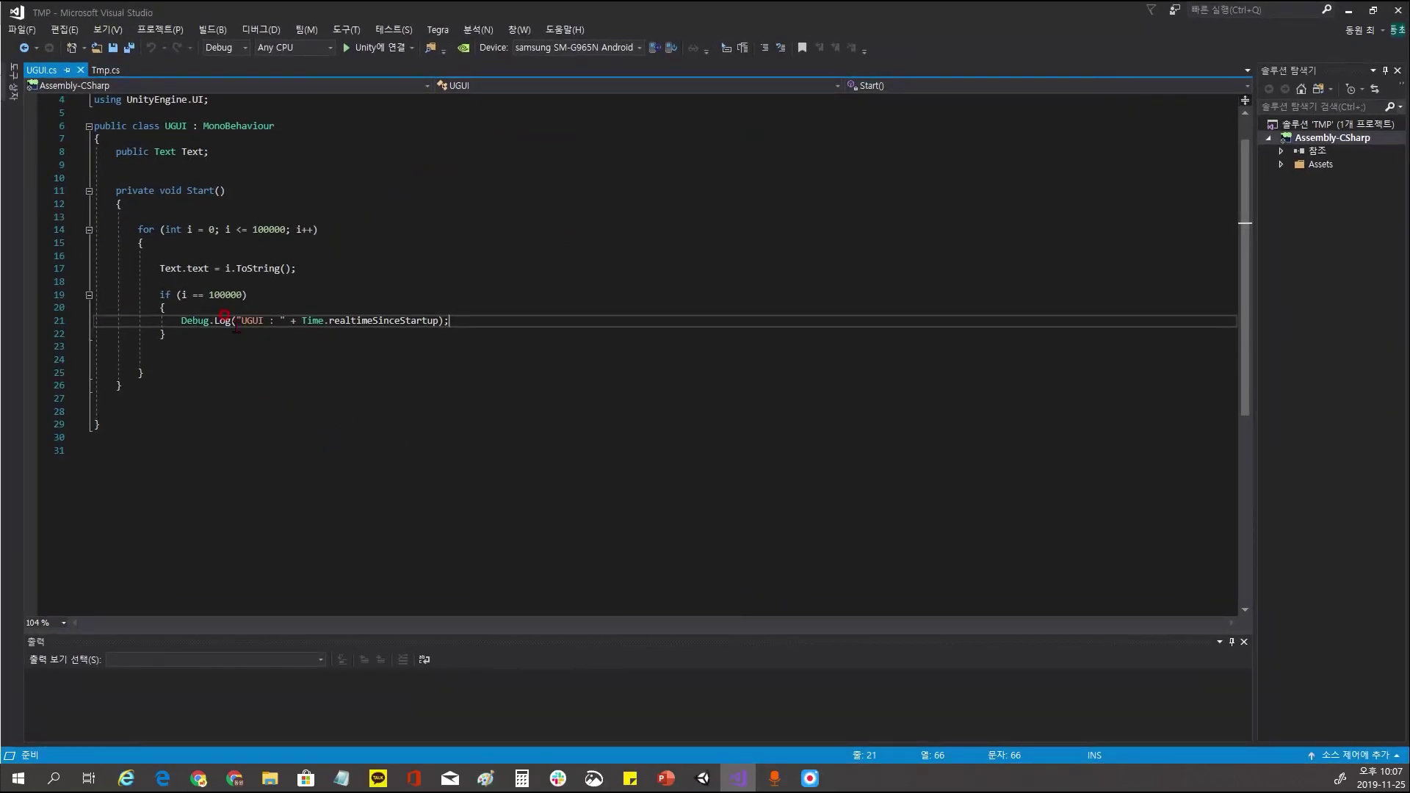
# Walk through UGUI.cs, highlighting the 100000-iteration Text.text loop and its Debug.Log timing line
pyautogui.click(231, 216)
pyautogui.click(133, 138)
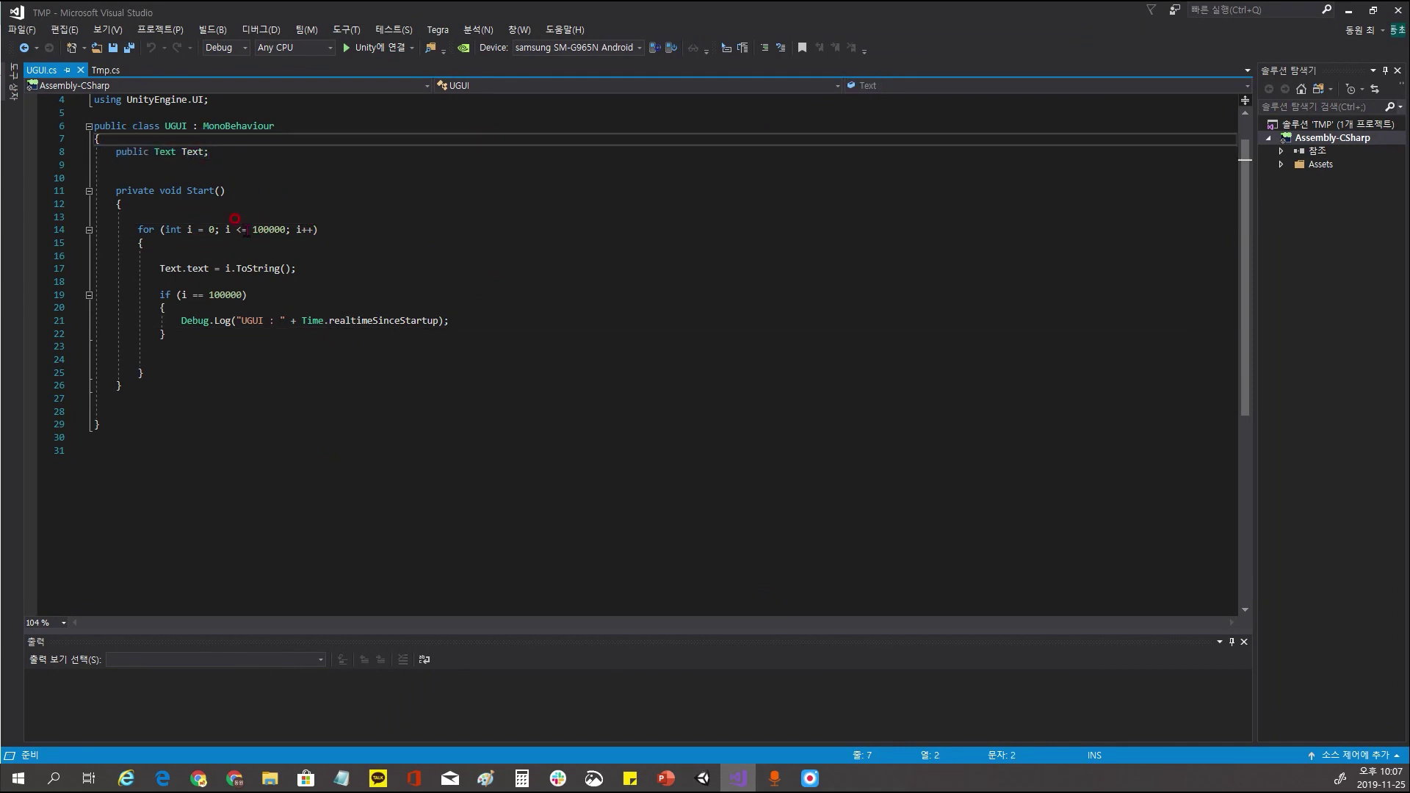
pyautogui.moveTo(247, 230); pyautogui.dragTo(126, 367)
pyautogui.moveTo(223, 352)
pyautogui.mouseDown()
pyautogui.moveTo(91, 232)
pyautogui.moveTo(94, 217)
pyautogui.moveTo(230, 230)
pyautogui.mouseUp()
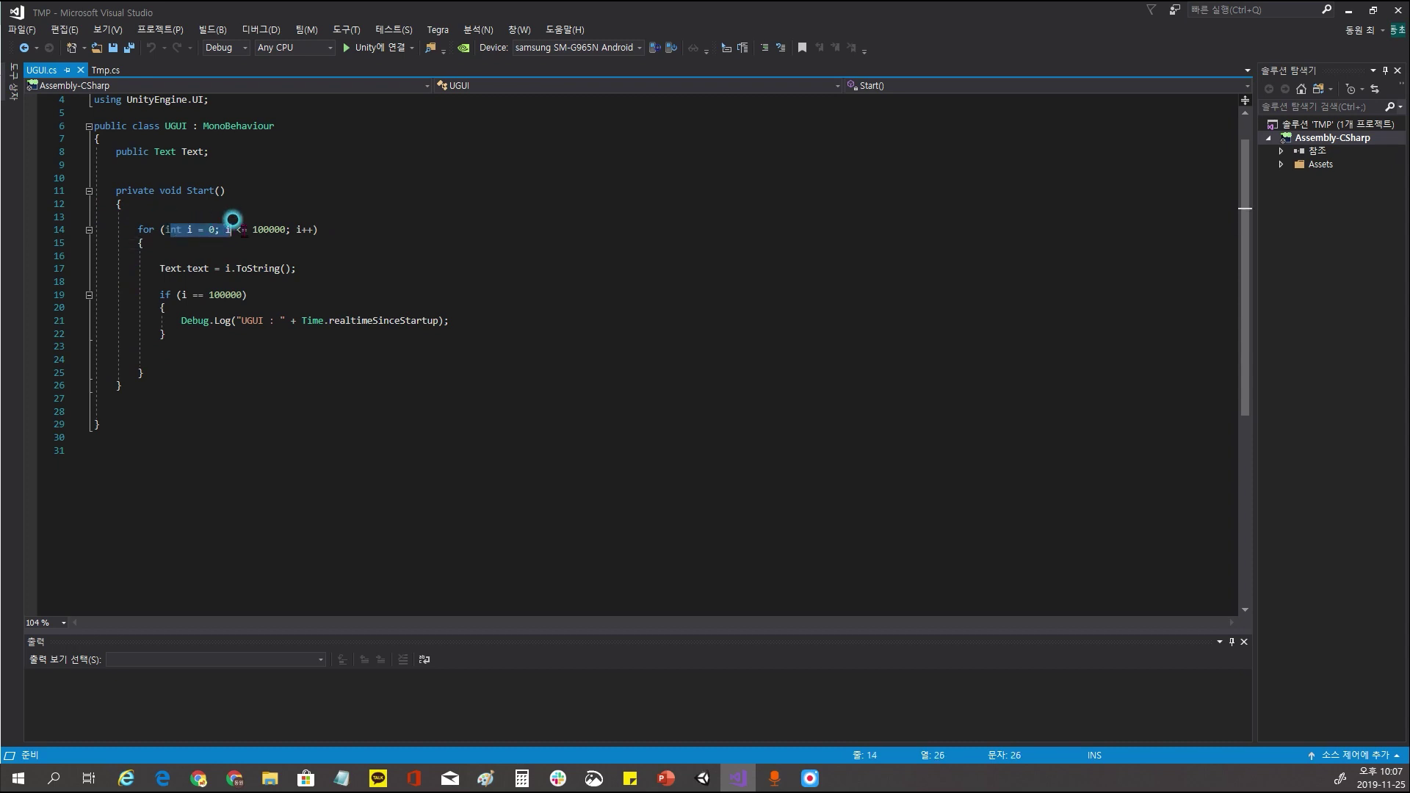
pyautogui.moveTo(283, 296)
pyautogui.mouseDown()
pyautogui.moveTo(226, 276)
pyautogui.moveTo(296, 269)
pyautogui.moveTo(160, 269)
pyautogui.mouseUp()
pyautogui.click(188, 282)
pyautogui.click(309, 282)
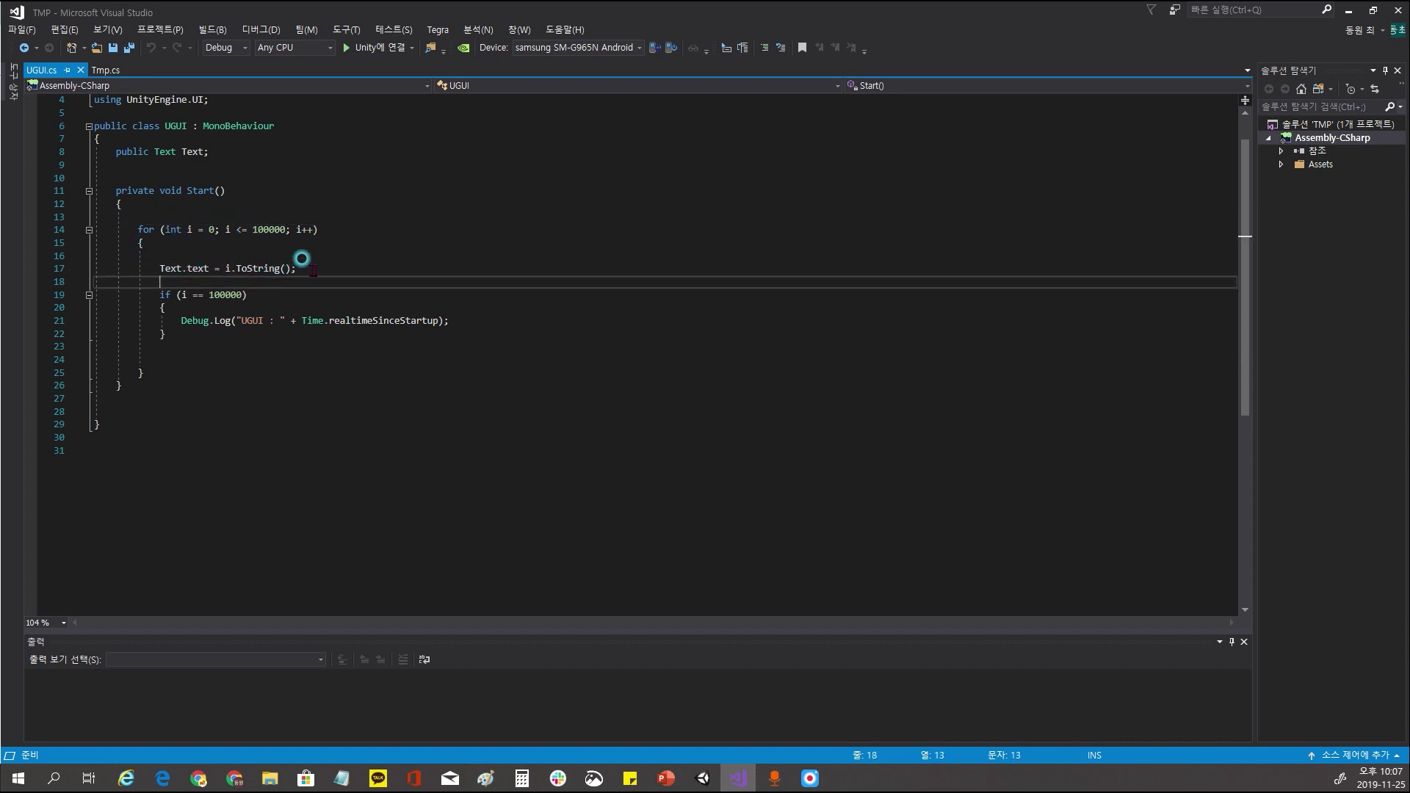
pyautogui.moveTo(314, 271); pyautogui.dragTo(160, 269)
pyautogui.click(291, 282)
pyautogui.moveTo(150, 295); pyautogui.dragTo(249, 296)
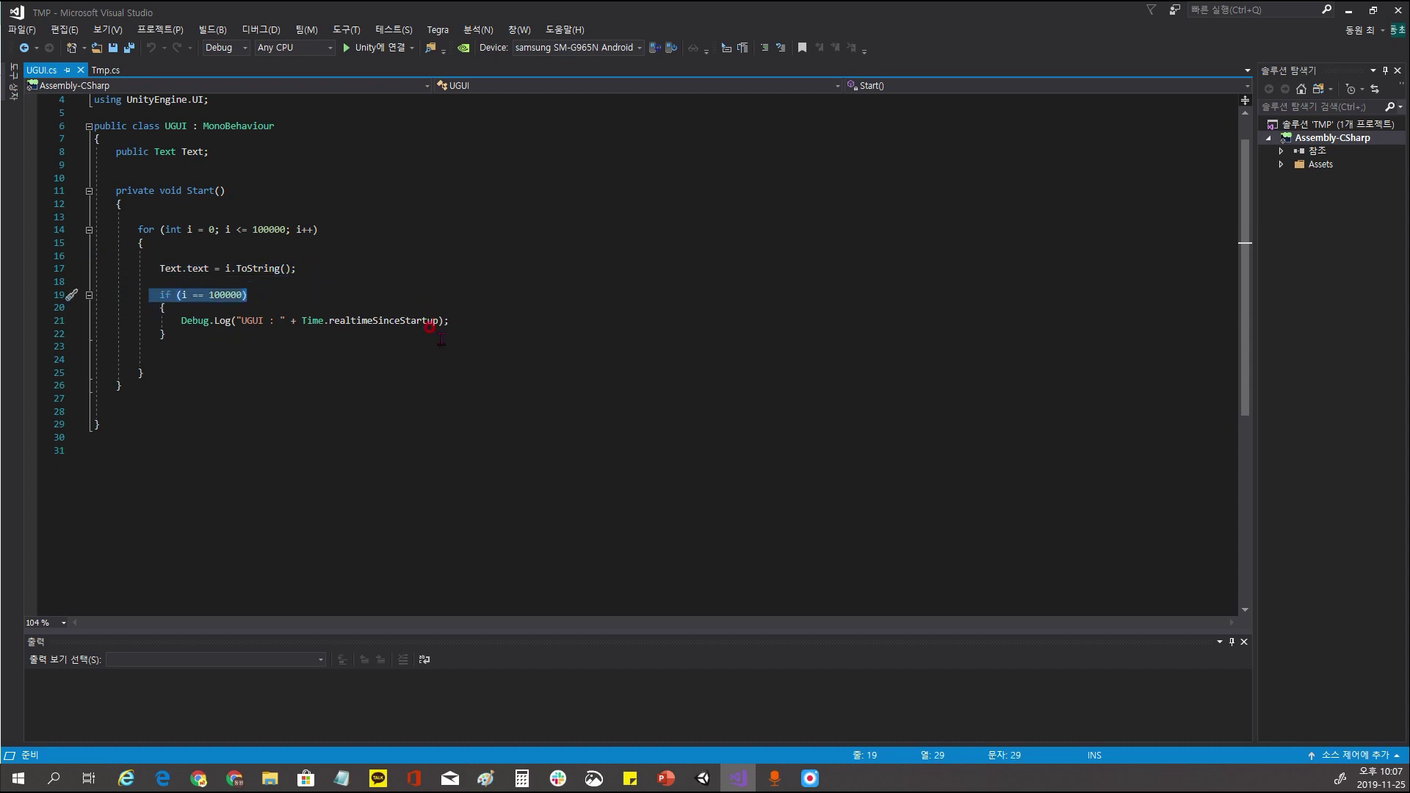
pyautogui.moveTo(438, 321); pyautogui.dragTo(301, 321)
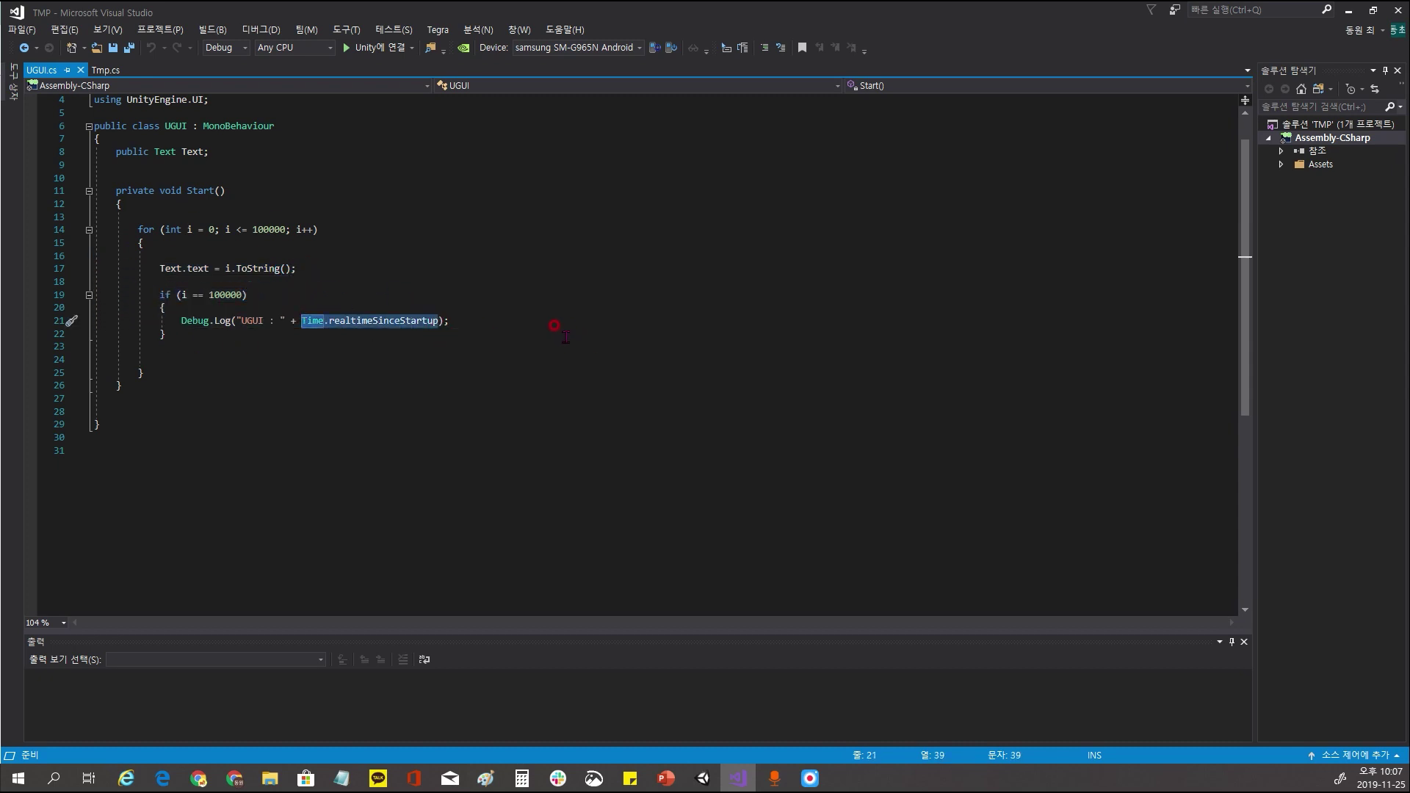
pyautogui.click(512, 359)
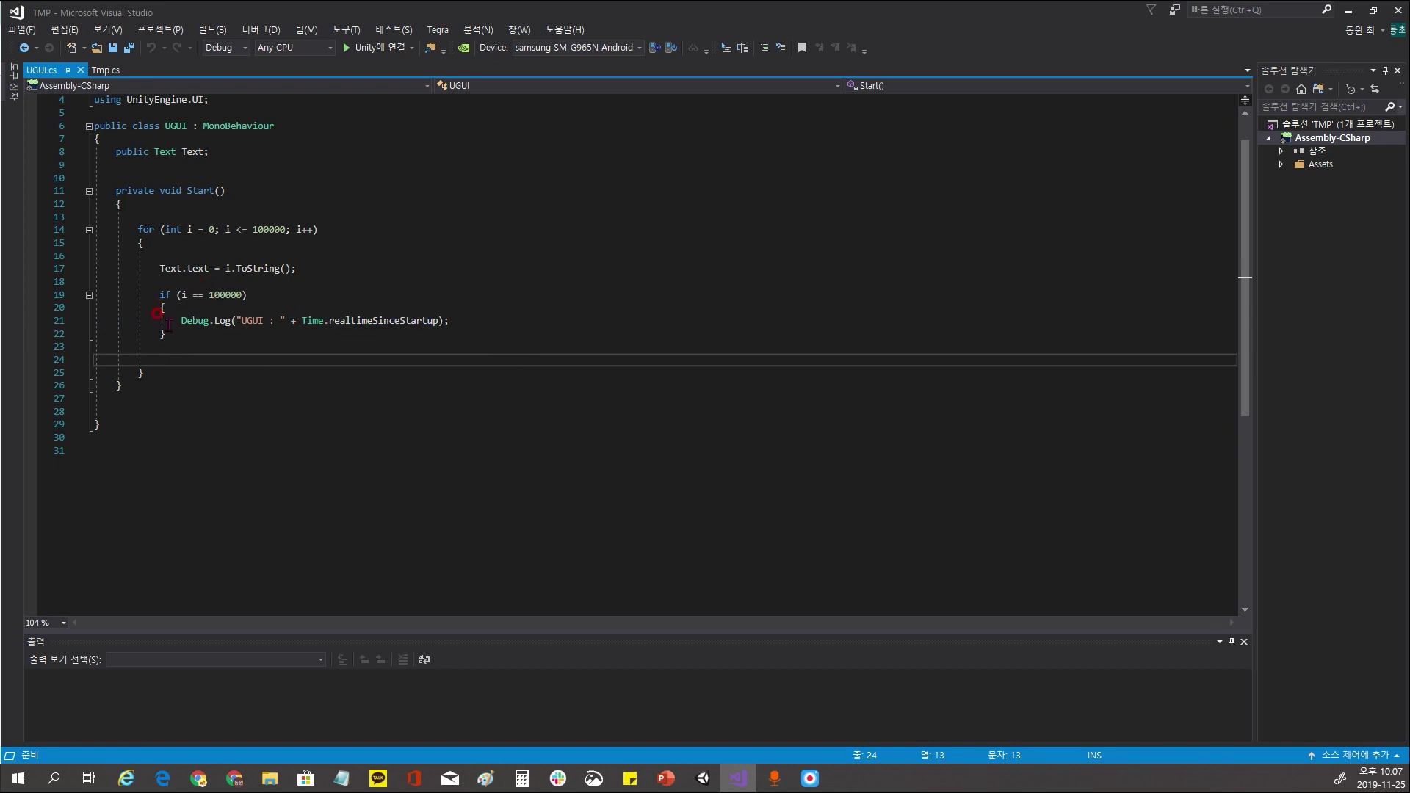
pyautogui.moveTo(169, 323); pyautogui.dragTo(560, 324)
# Highlight Tmp.cs's matching loop and its realtimeSinceStartup timing log
pyautogui.click(107, 69)
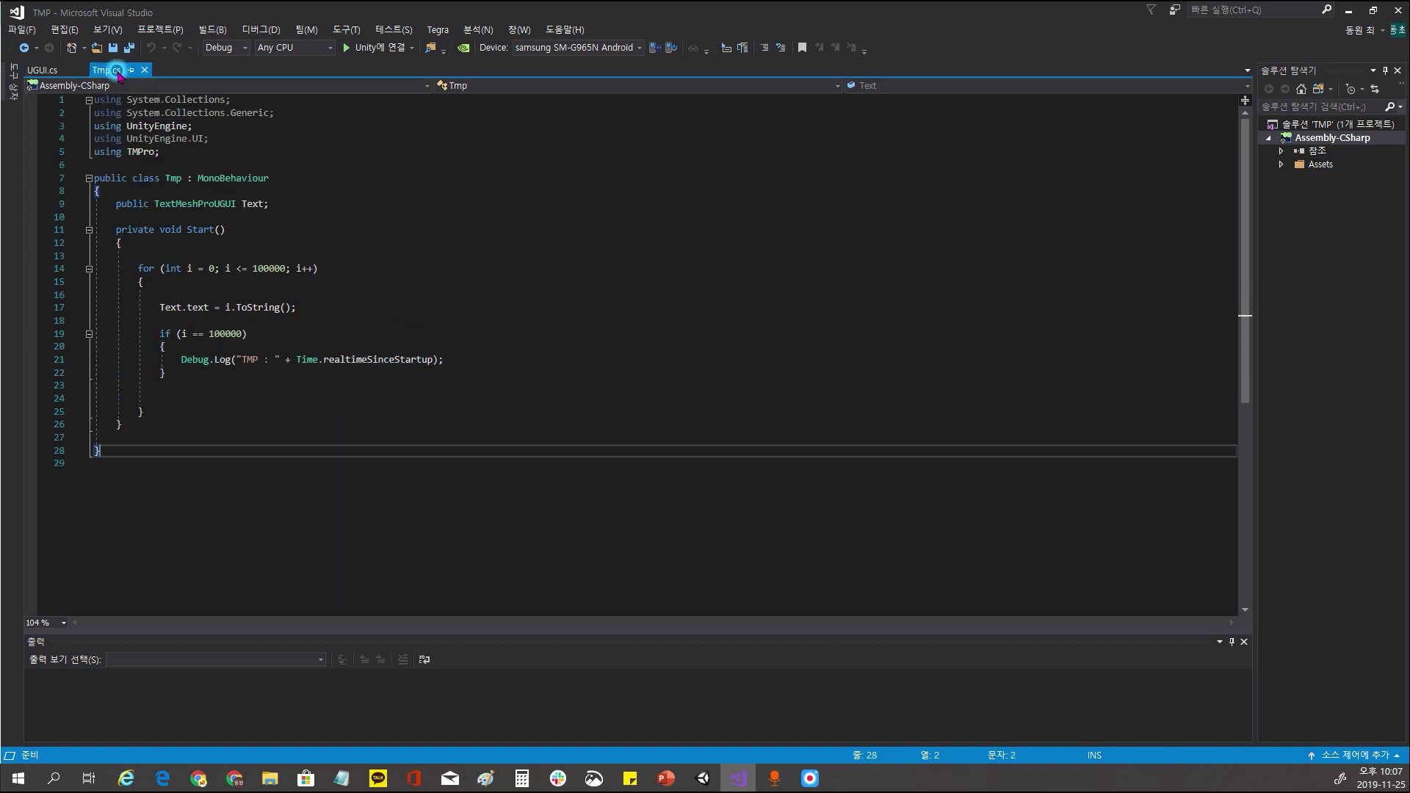
pyautogui.moveTo(133, 404); pyautogui.dragTo(110, 203)
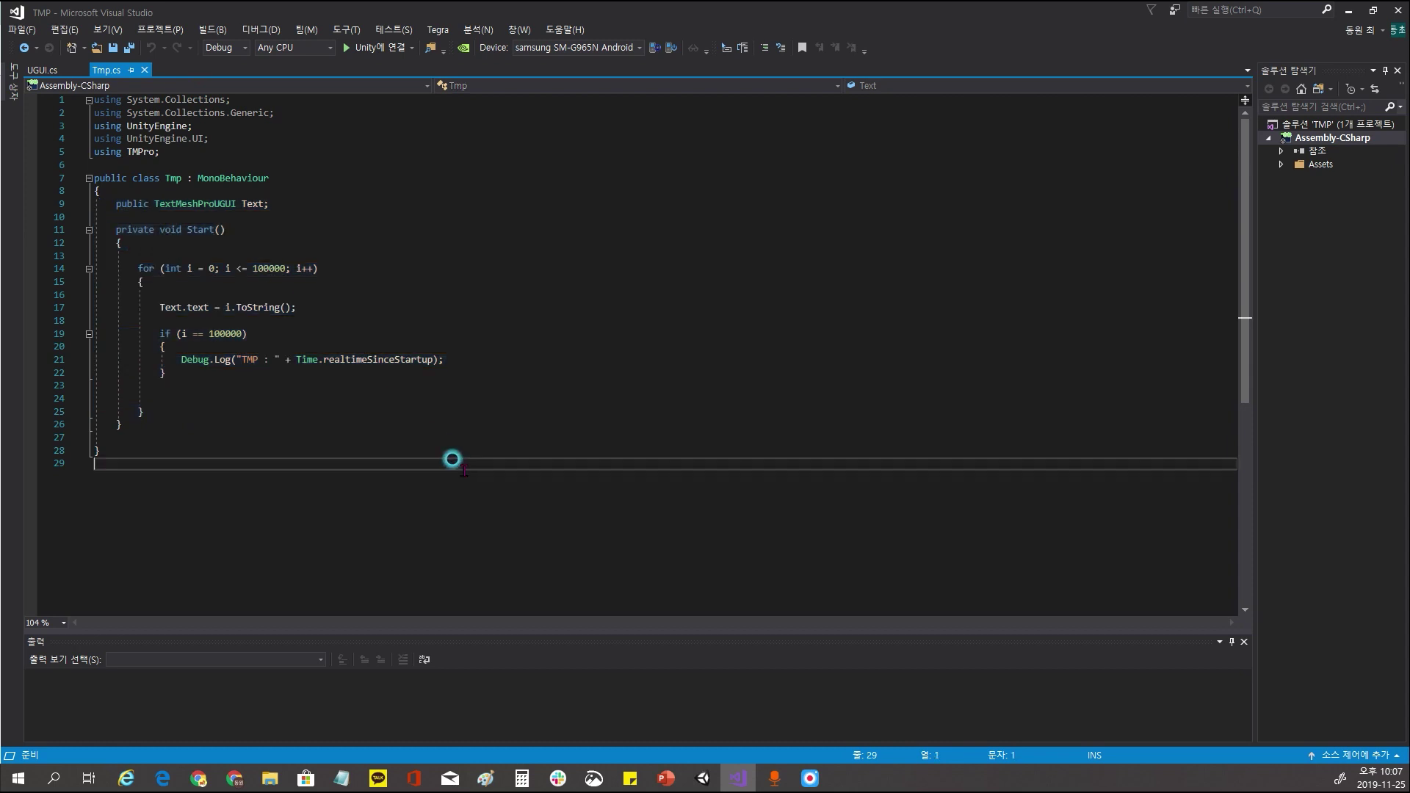
pyautogui.moveTo(451, 460); pyautogui.dragTo(207, 144)
pyautogui.click(829, 275)
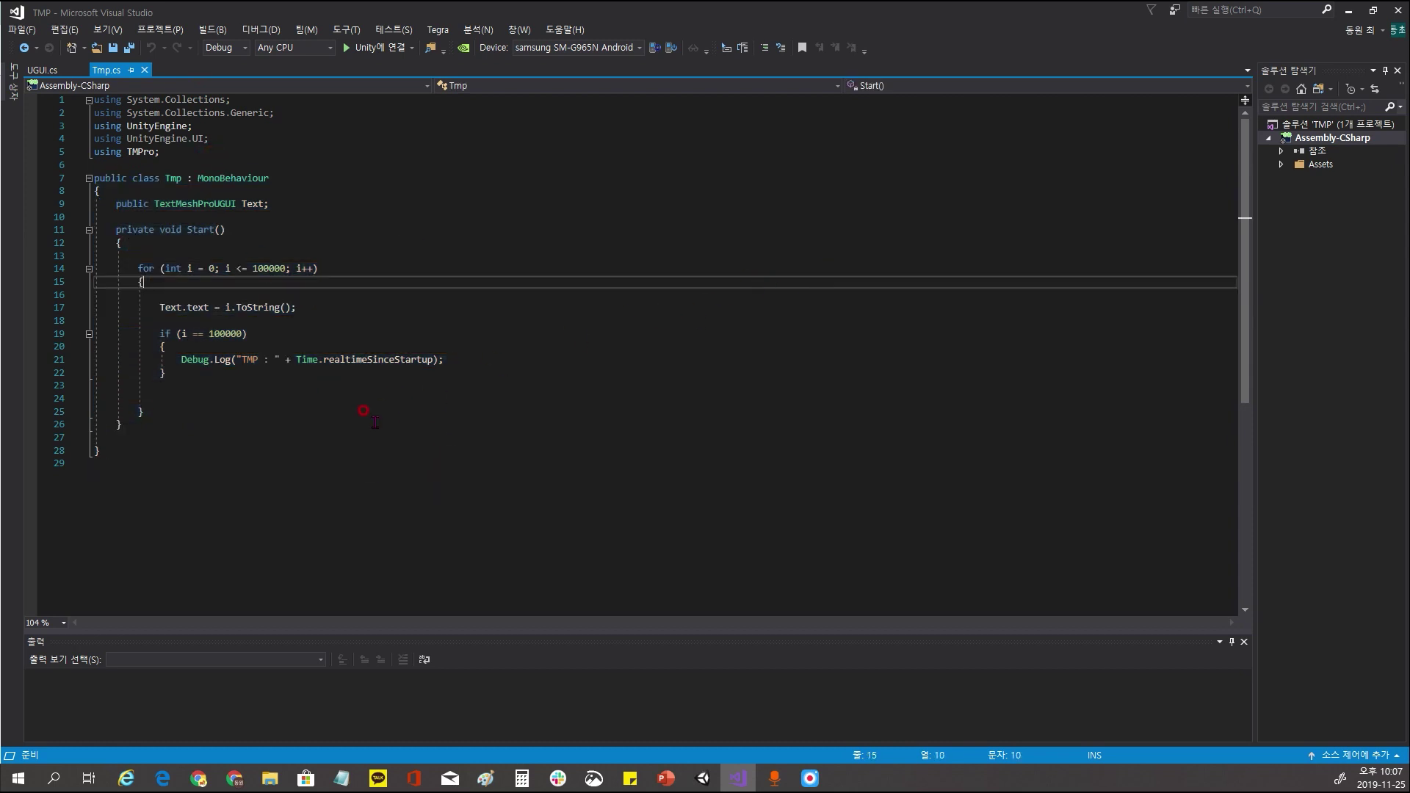
pyautogui.moveTo(312, 434); pyautogui.dragTo(126, 197)
pyautogui.click(232, 431)
pyautogui.moveTo(232, 432); pyautogui.dragTo(176, 158)
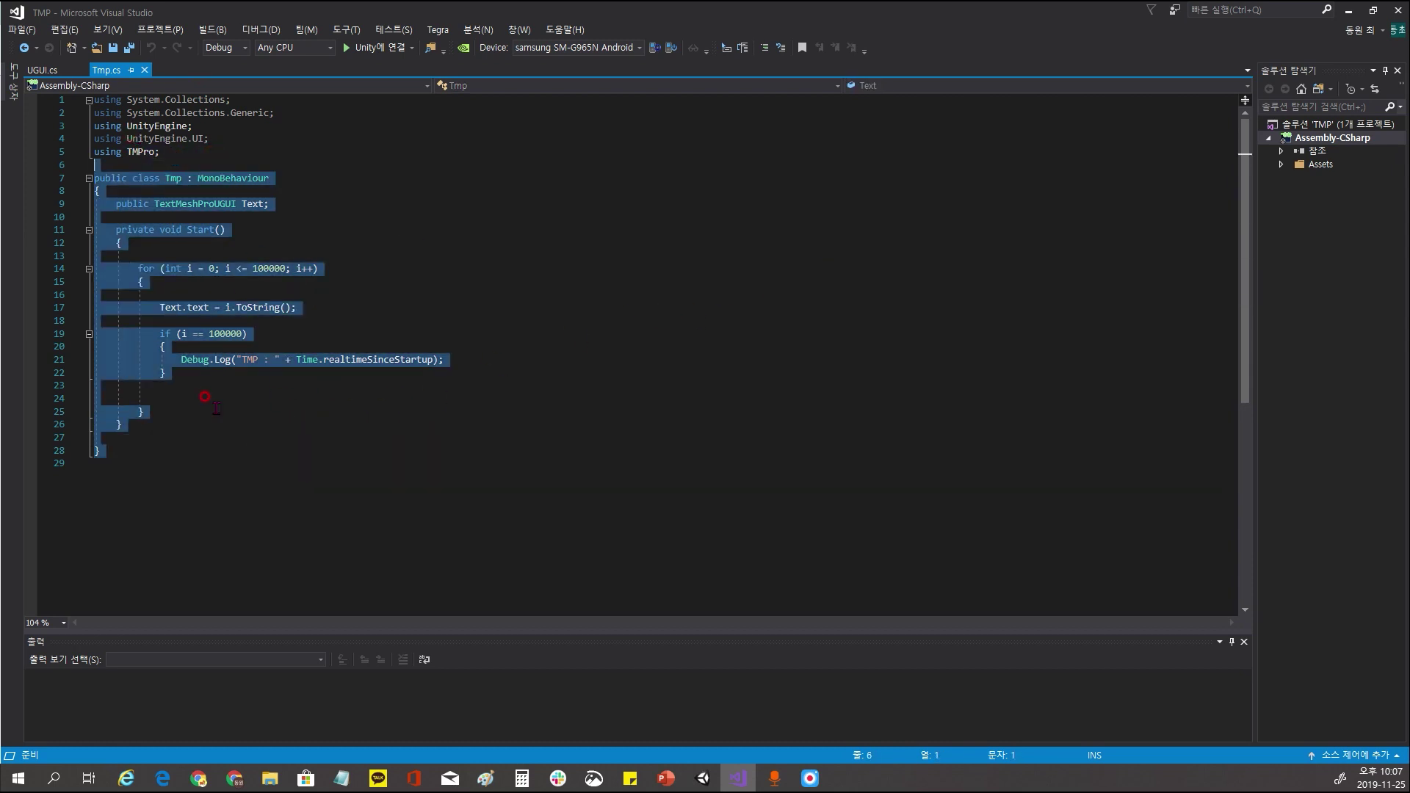
pyautogui.moveTo(202, 450); pyautogui.dragTo(122, 188)
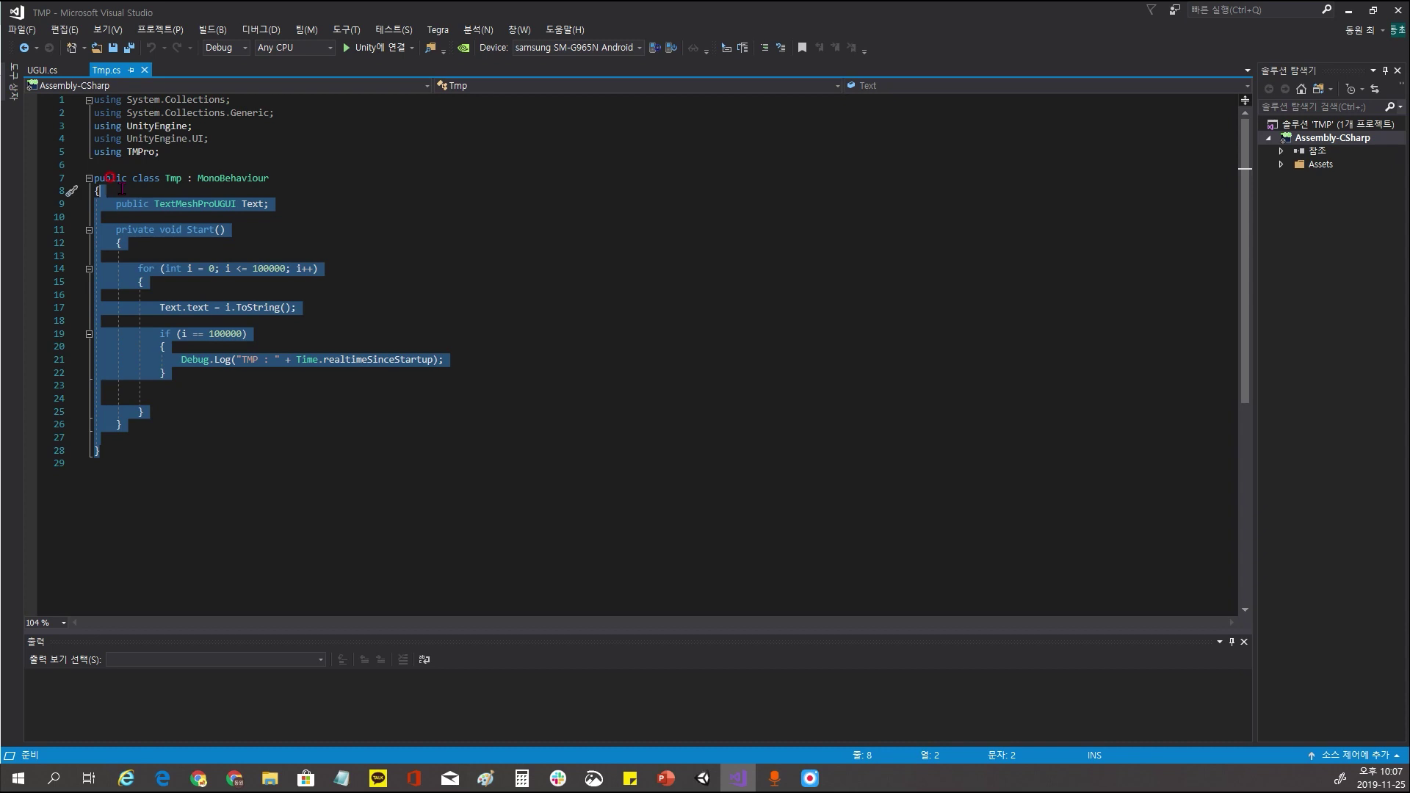
pyautogui.moveTo(378, 503); pyautogui.dragTo(132, 92)
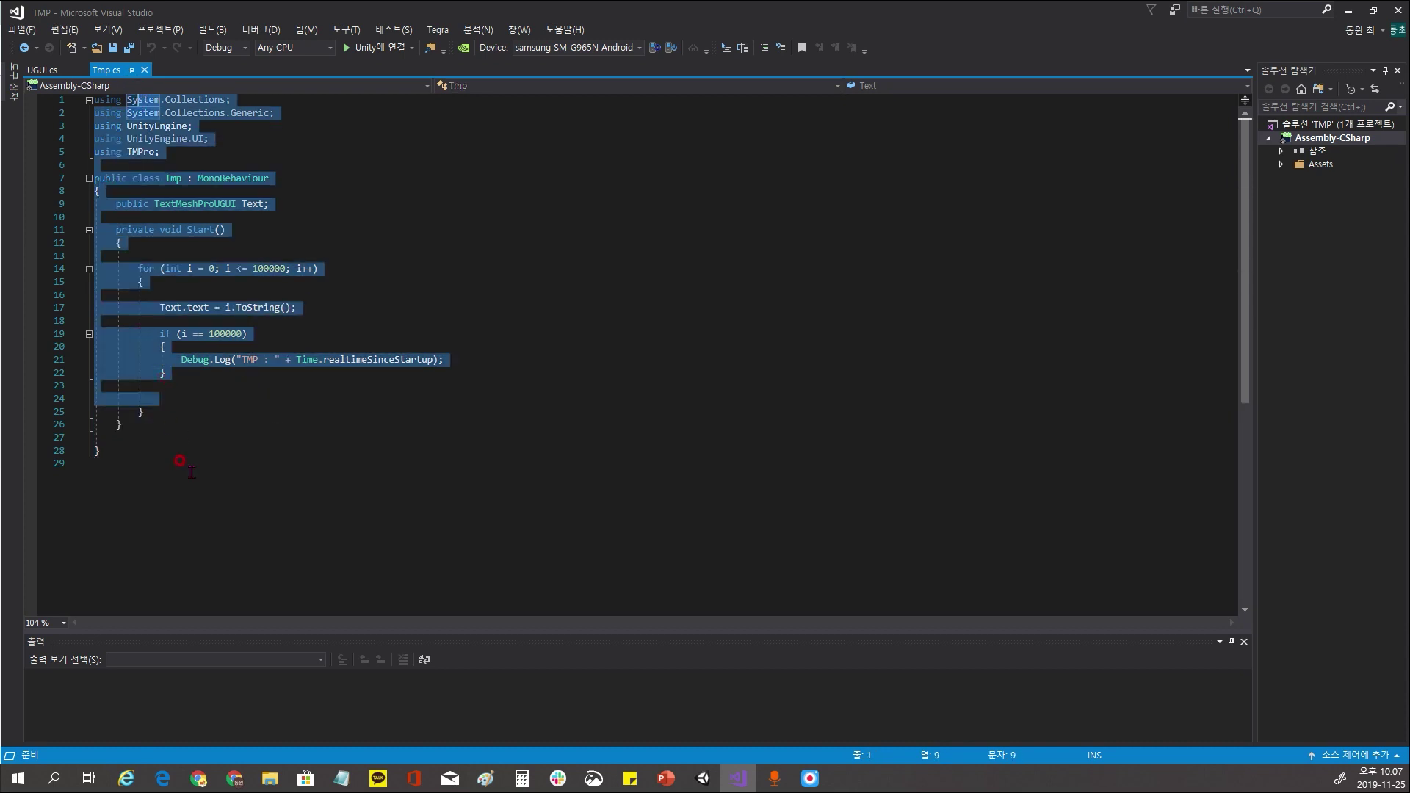
pyautogui.moveTo(183, 460); pyautogui.dragTo(73, 137)
pyautogui.click(403, 355)
pyautogui.hotkey('alt', 'Tab')
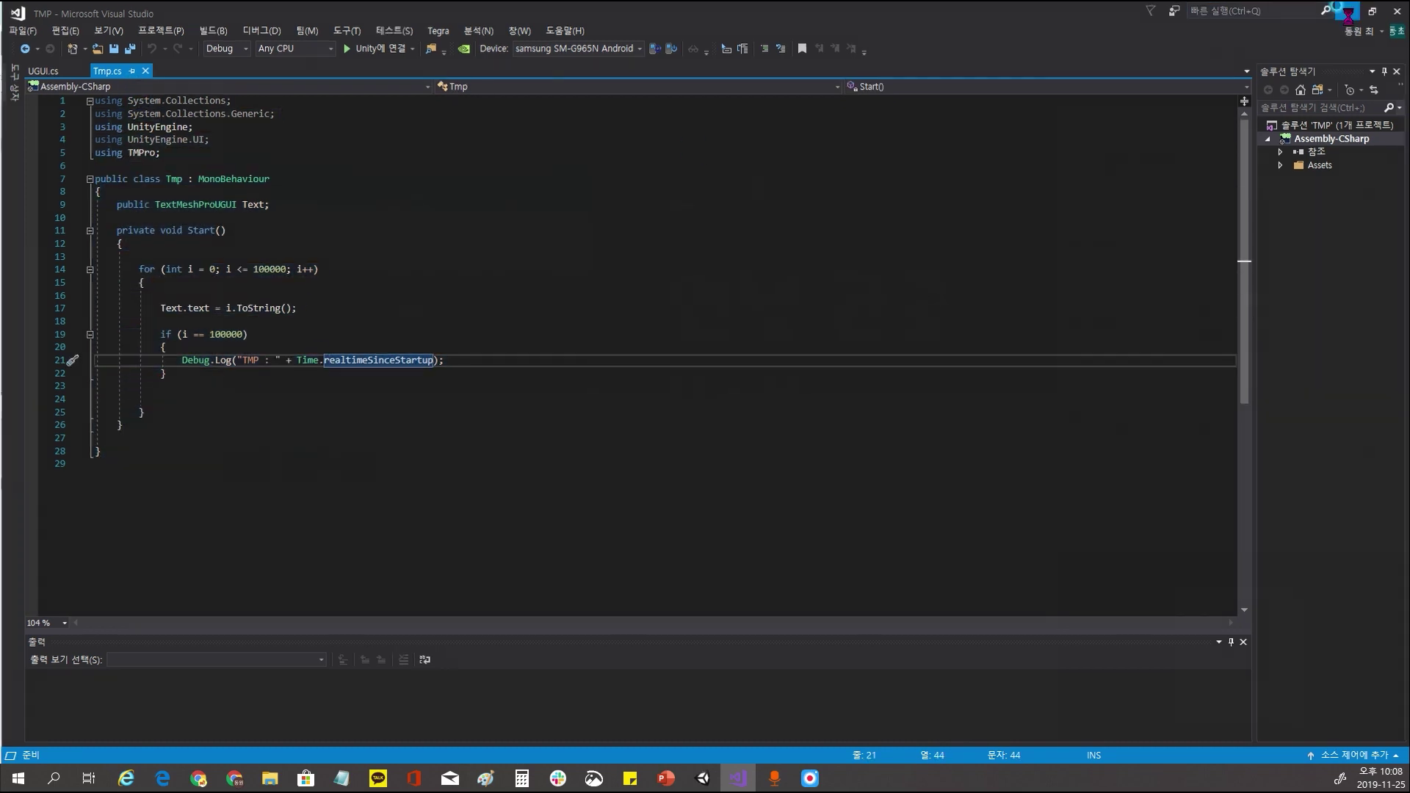
# Select Text (TMP) and scroll through its Inspector settings
pyautogui.click(118, 180)
pyautogui.click(73, 168)
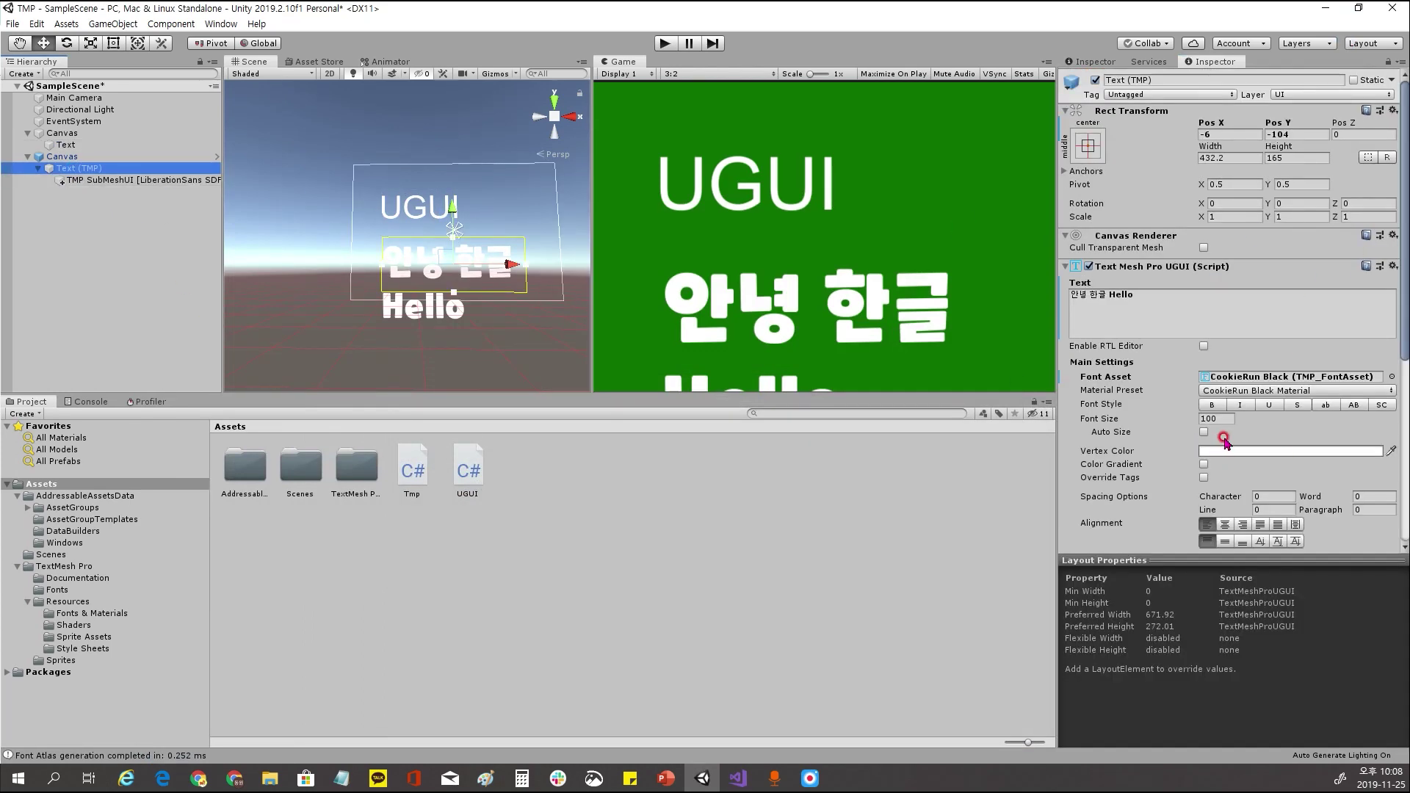
pyautogui.scroll(-5, 1224, 437)
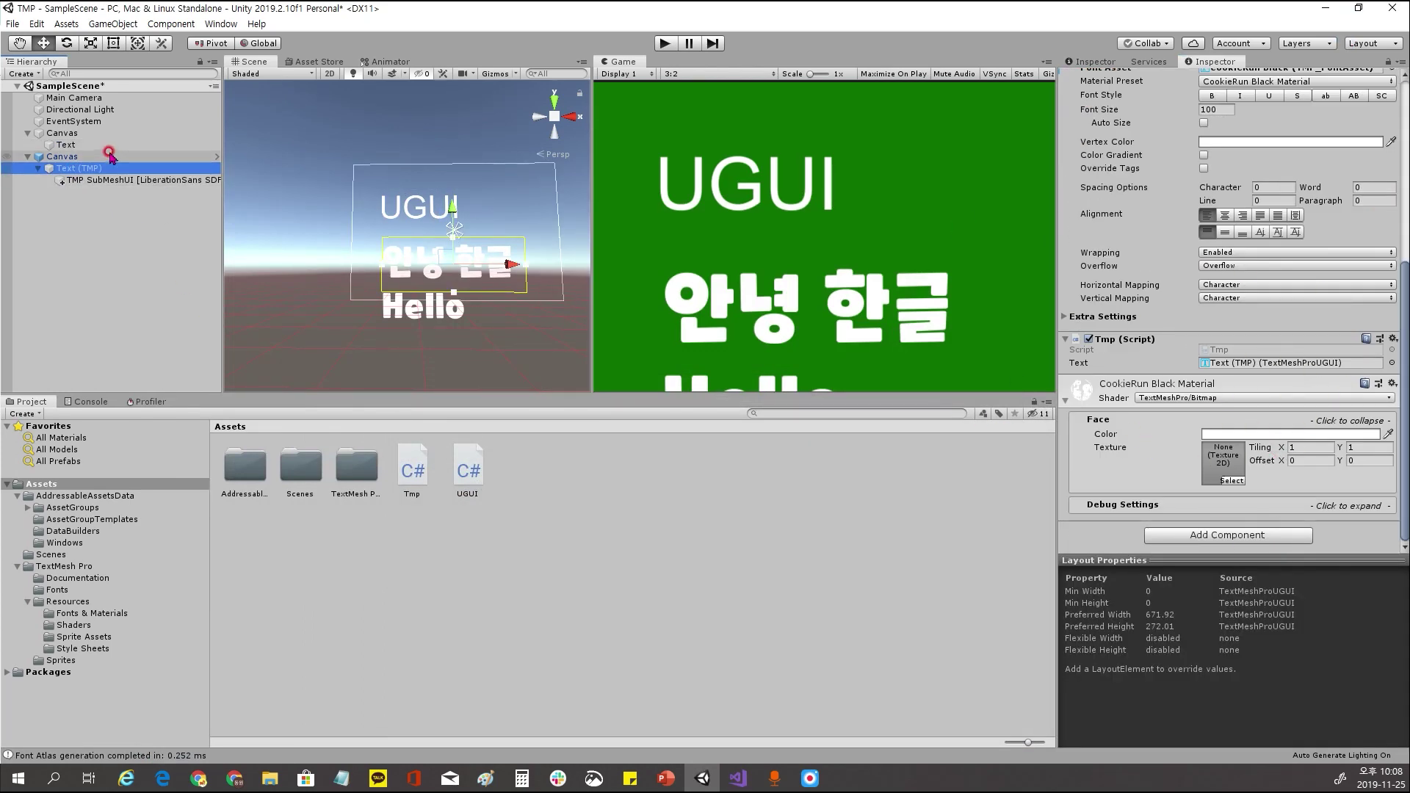
pyautogui.click(614, 525)
# Review Tmp.cs's Start method, then show the Console timings TMP 2.035039 vs UGUI 3.444222
pyautogui.click(738, 778)
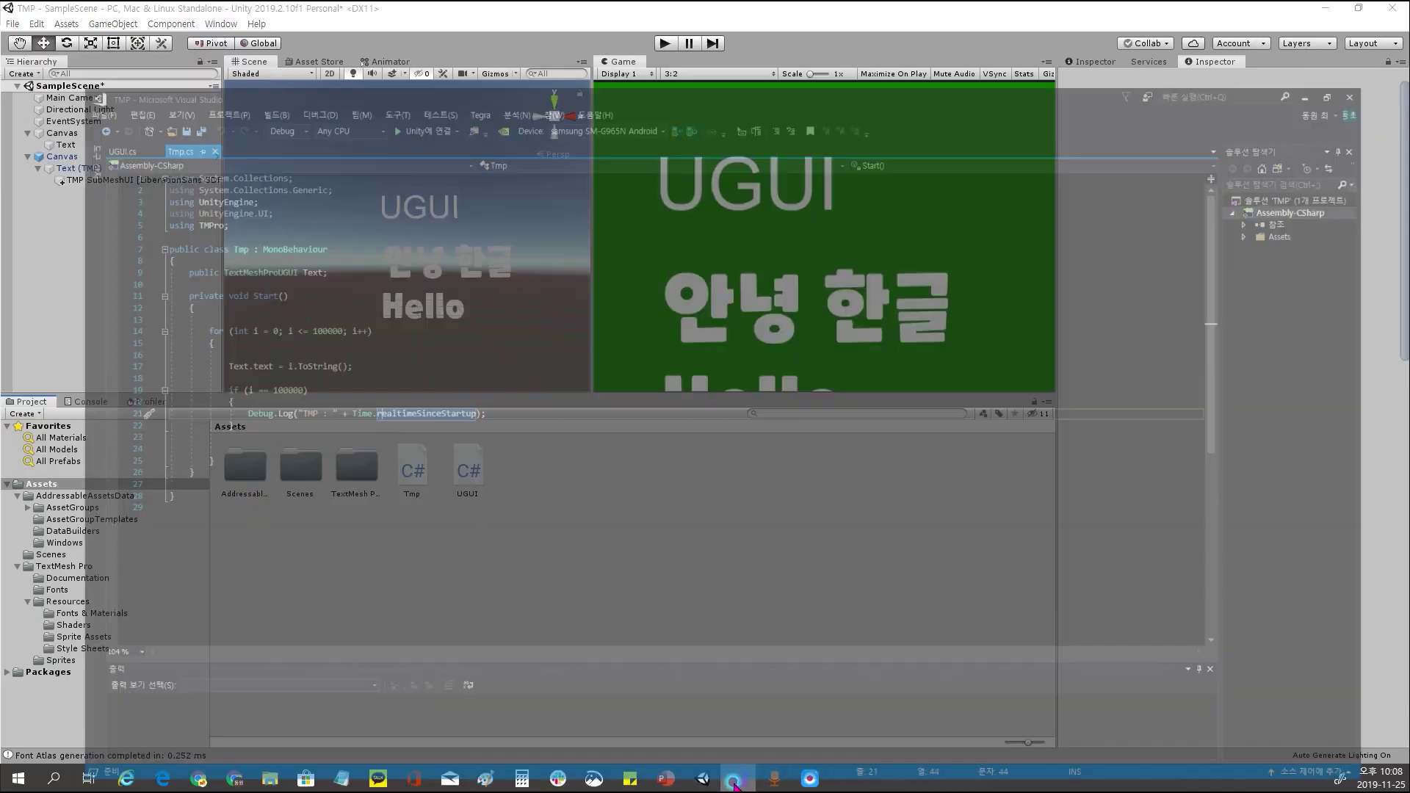
pyautogui.click(103, 232)
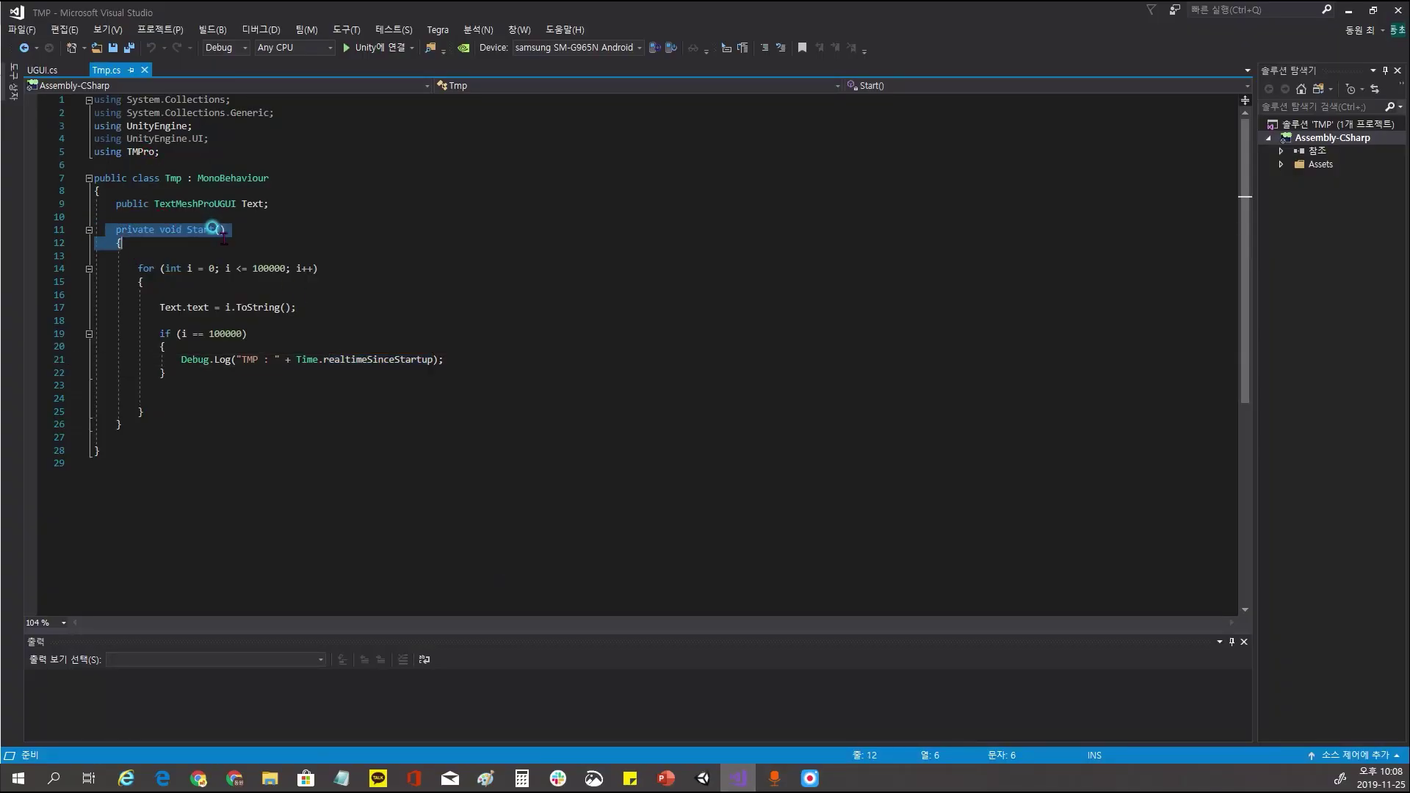
pyautogui.click(492, 229)
pyautogui.click(1349, 10)
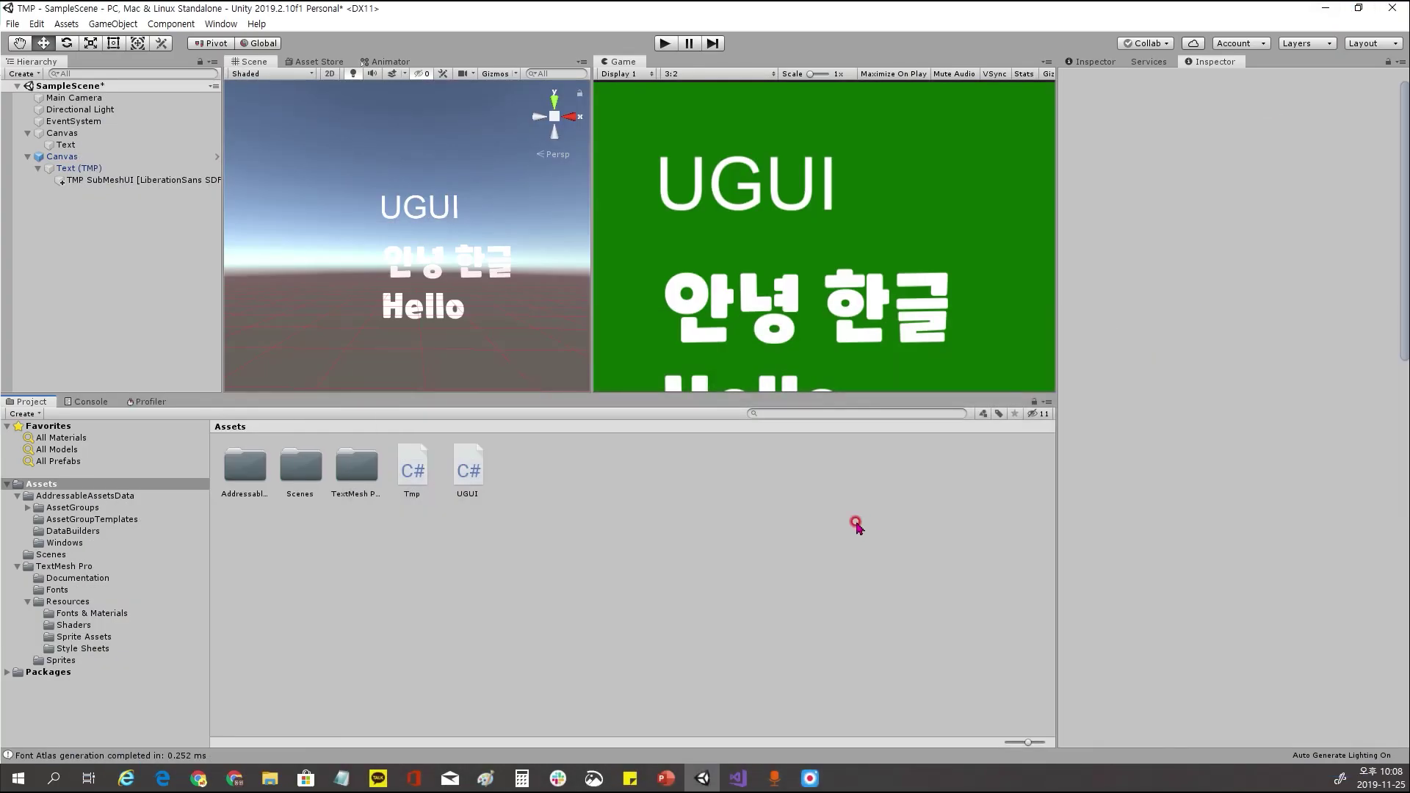
pyautogui.click(99, 402)
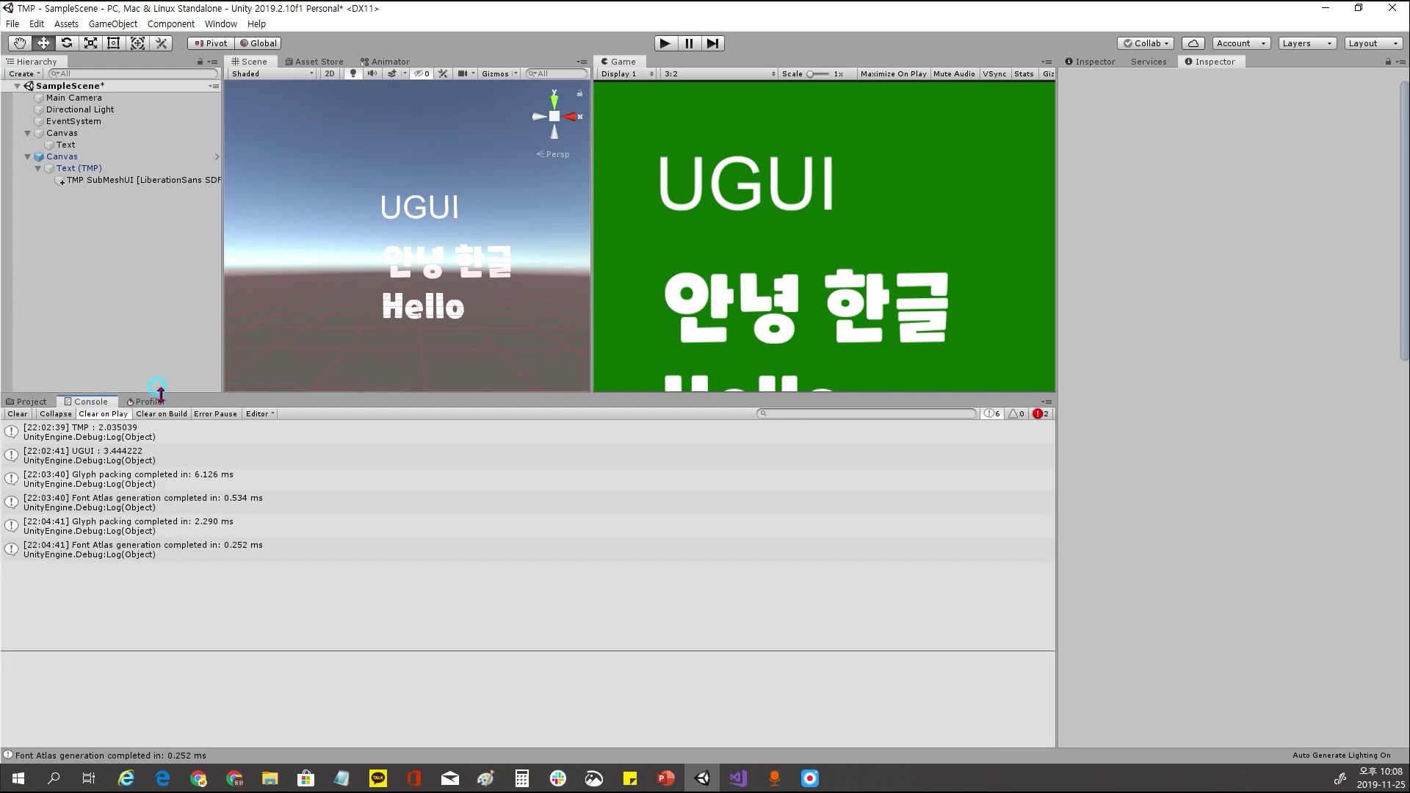
# Clear the Console, then run and pause the scene to log fresh timings
pyautogui.click(17, 416)
pyautogui.click(663, 45)
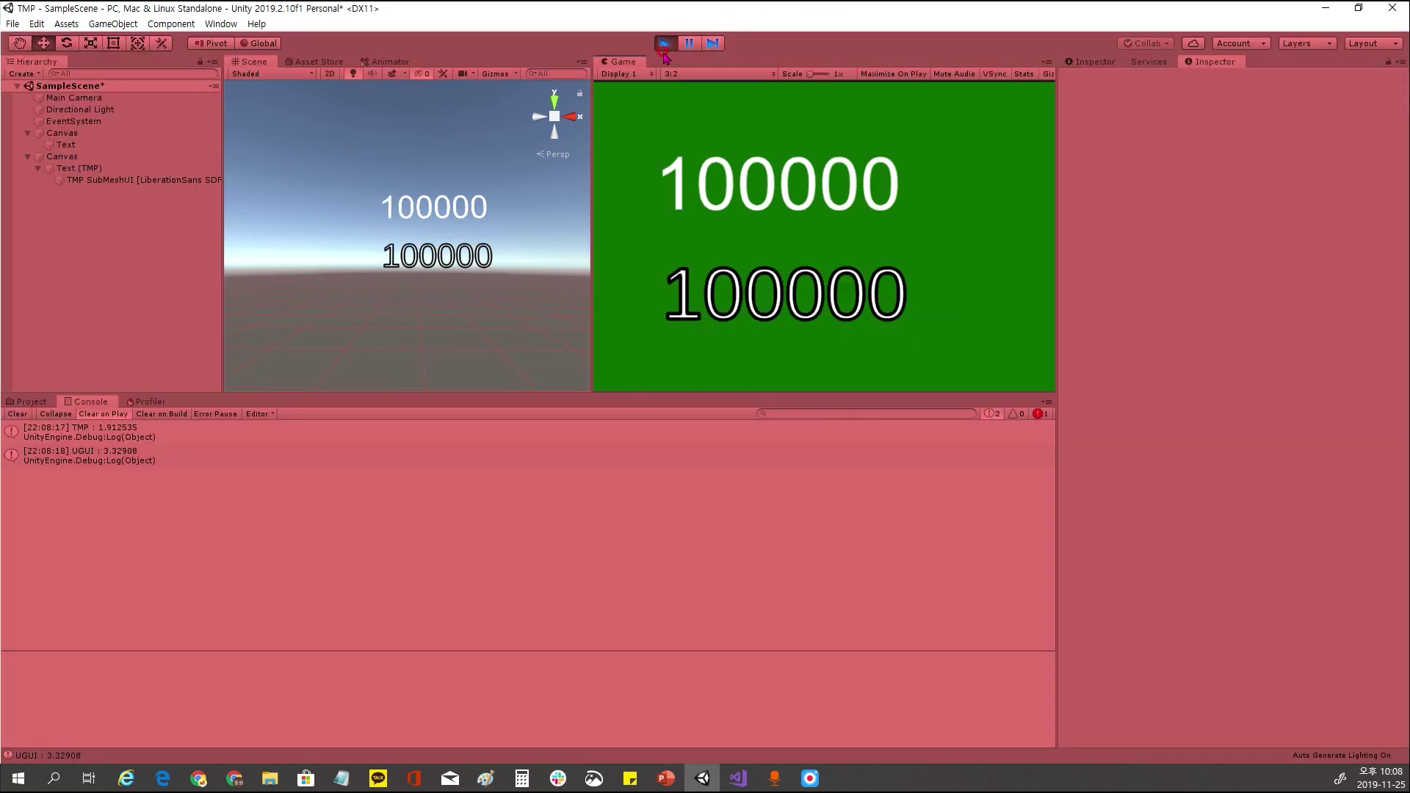
pyautogui.click(687, 44)
# Compare the TMP 1.912535 and UGUI 3.32908 log entries, then stop Play mode
pyautogui.click(124, 459)
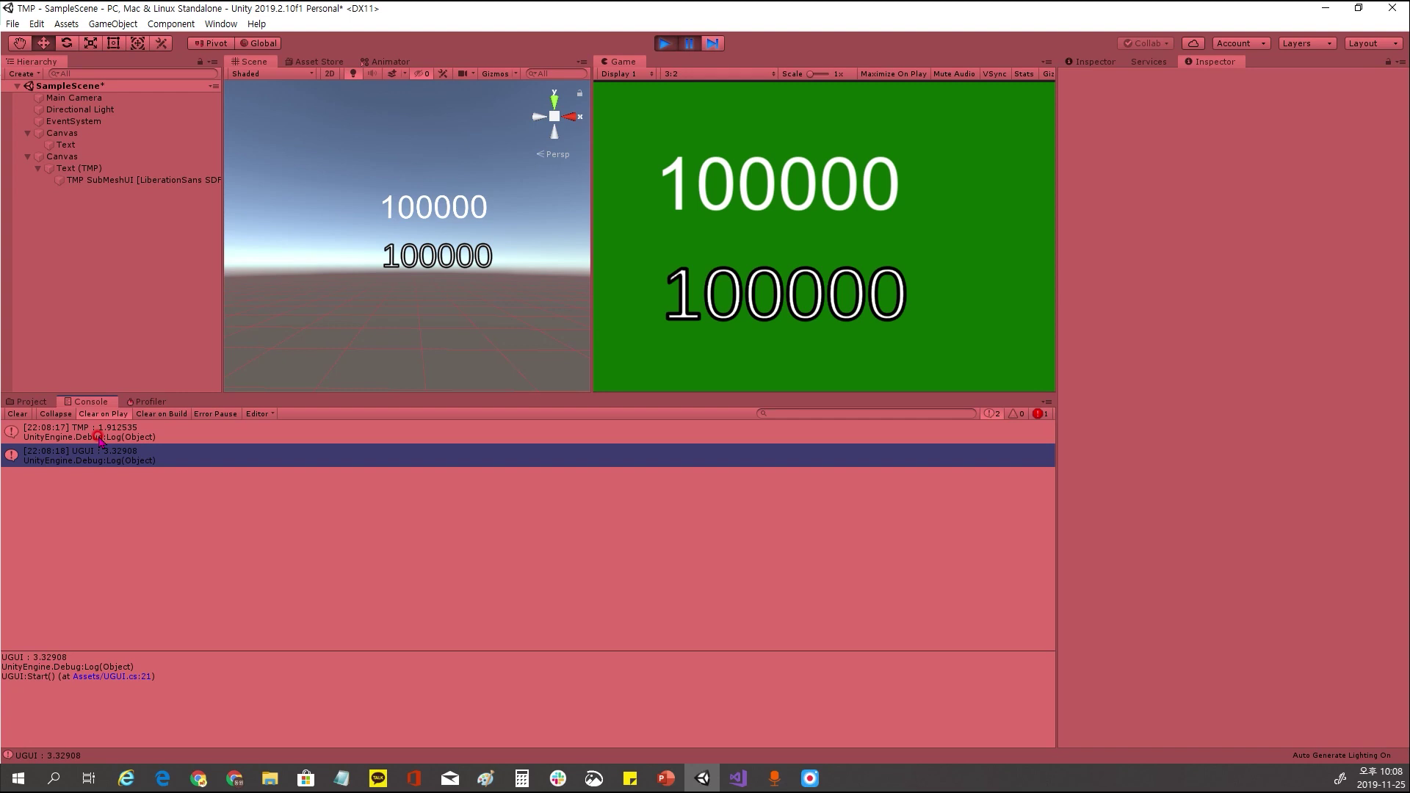
pyautogui.click(99, 438)
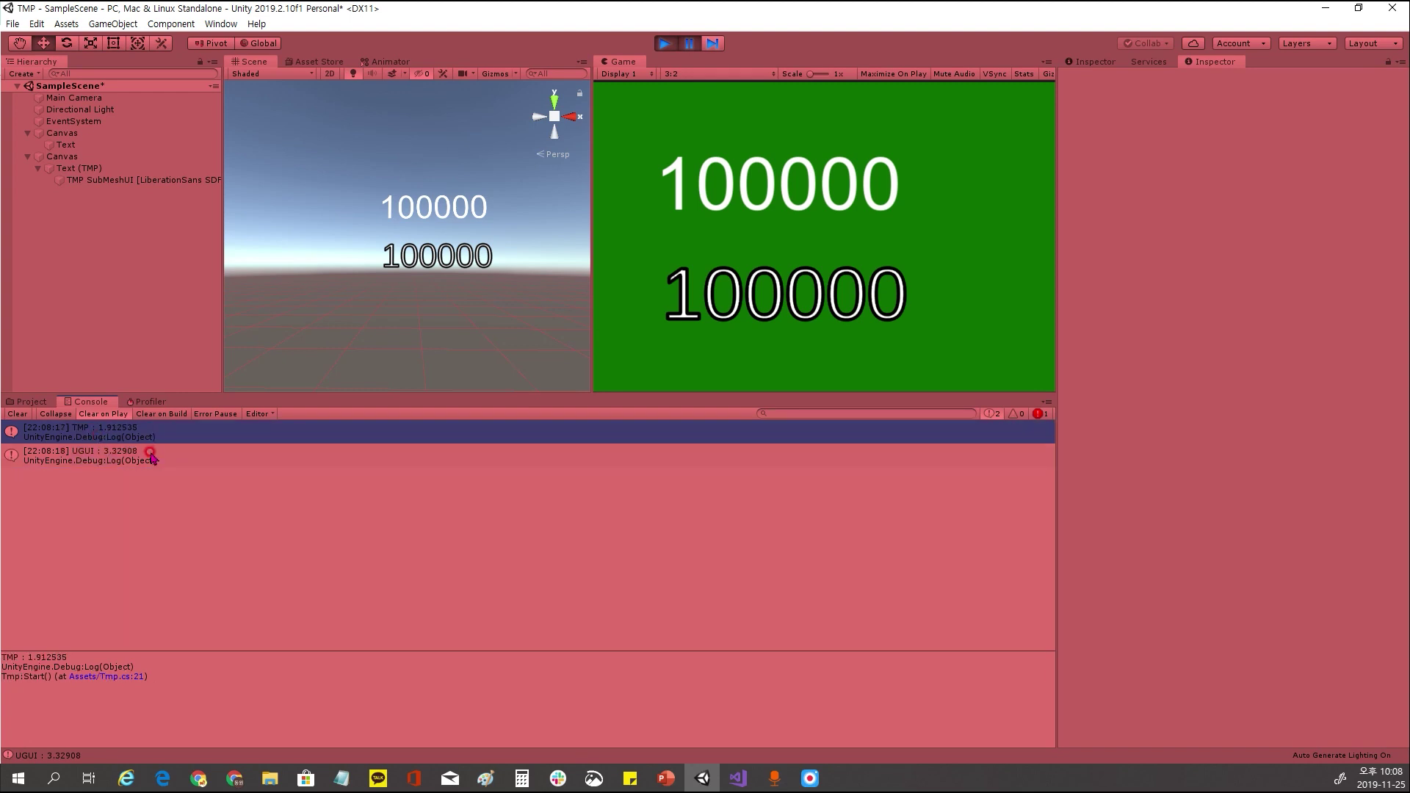
pyautogui.click(150, 457)
pyautogui.click(170, 436)
pyautogui.click(145, 454)
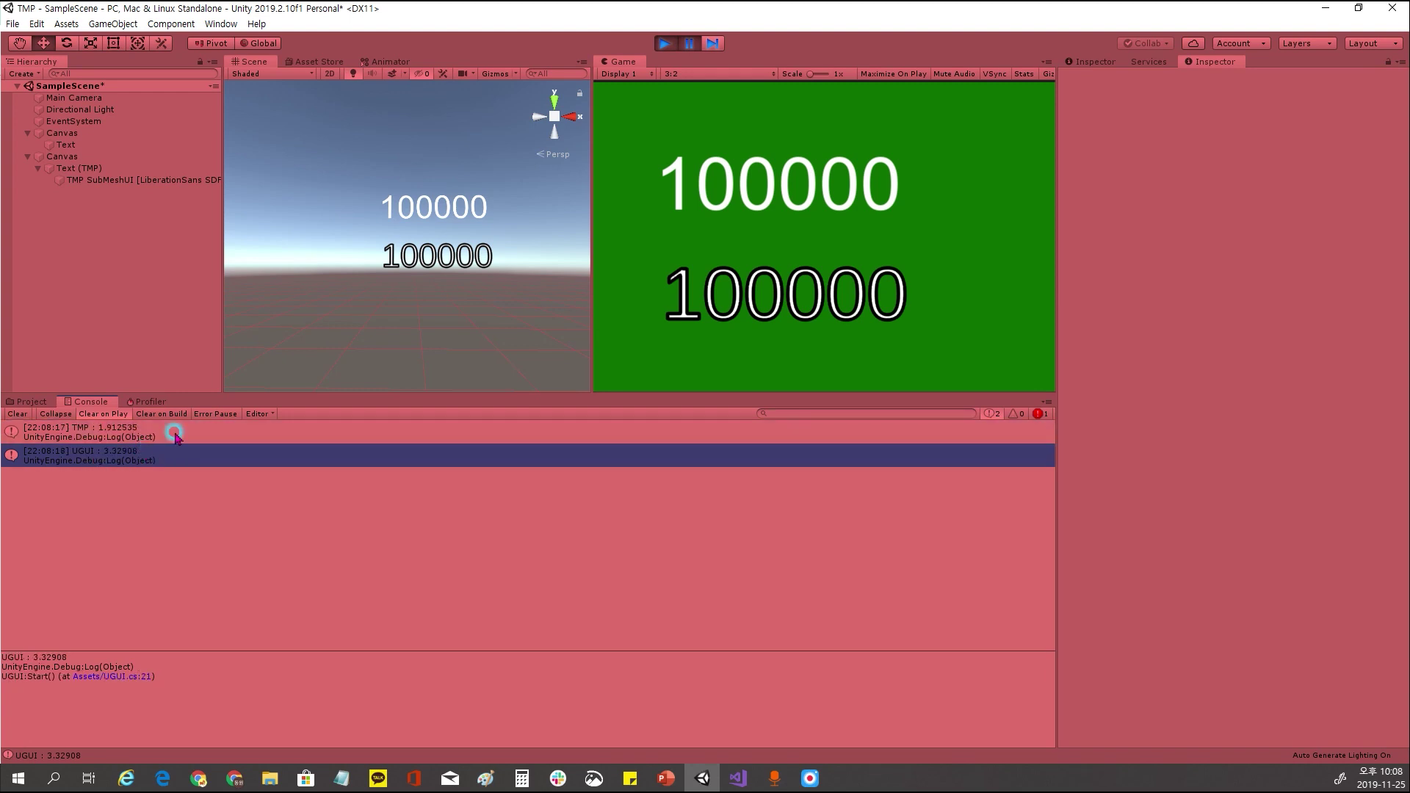
pyautogui.click(172, 435)
pyautogui.click(149, 455)
pyautogui.click(166, 434)
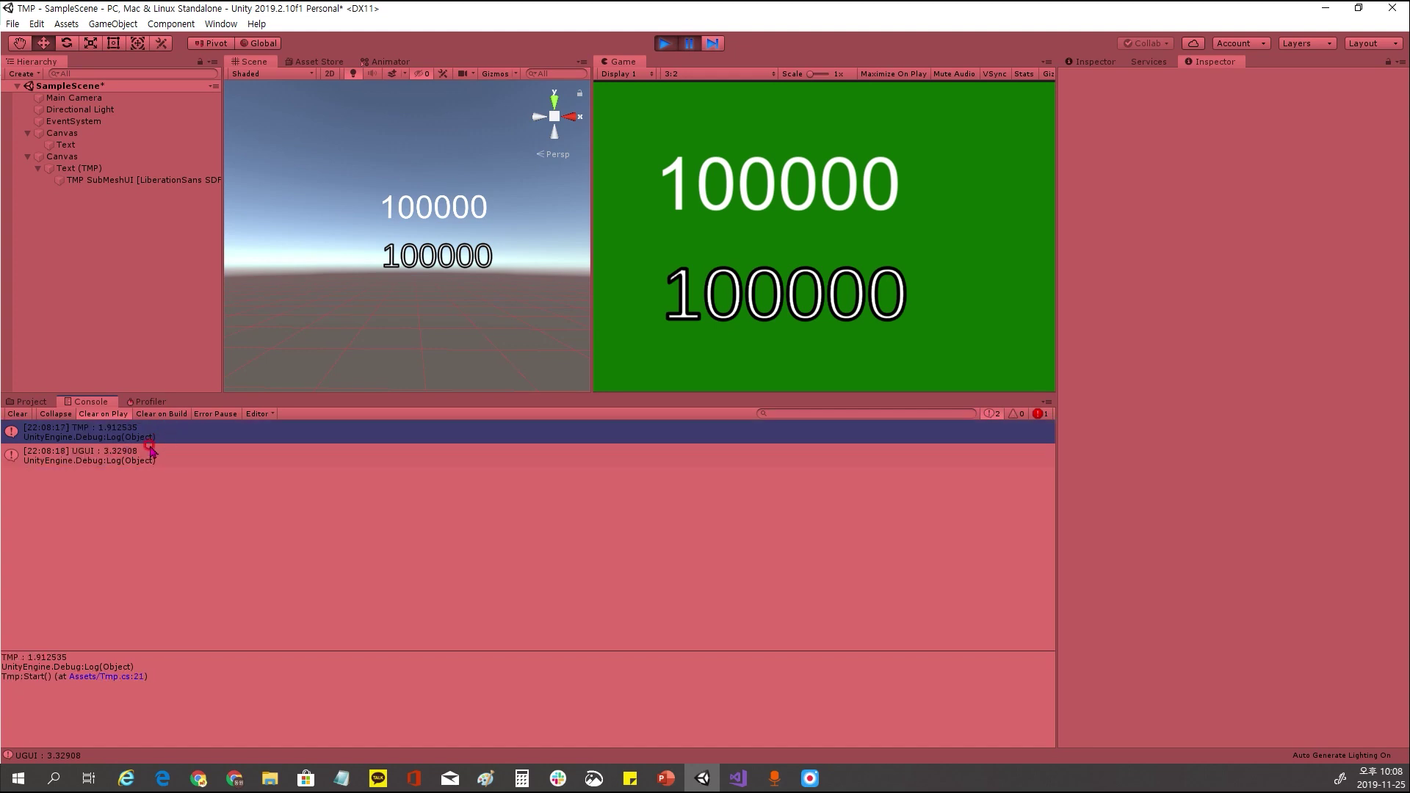
pyautogui.click(150, 456)
pyautogui.click(173, 435)
pyautogui.click(141, 464)
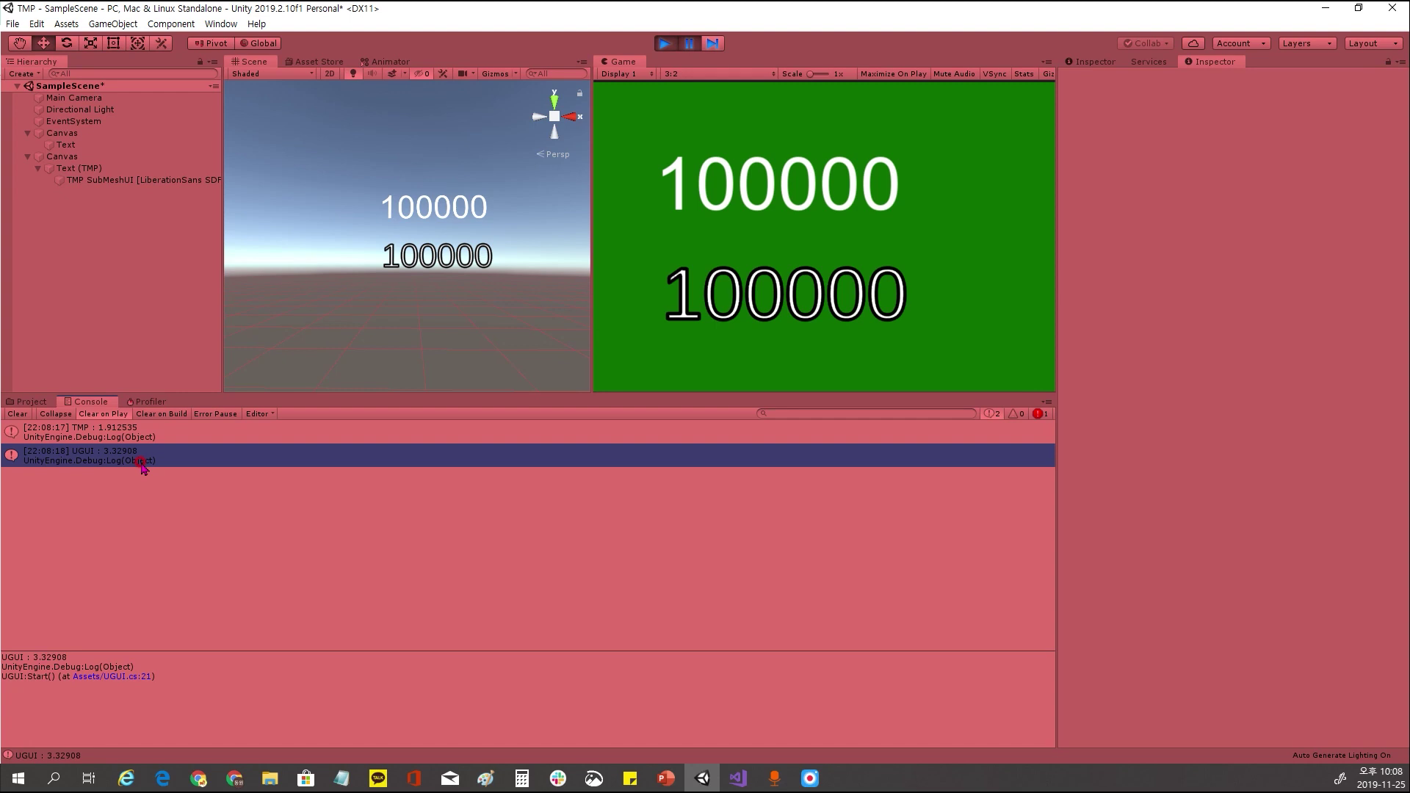
pyautogui.click(168, 433)
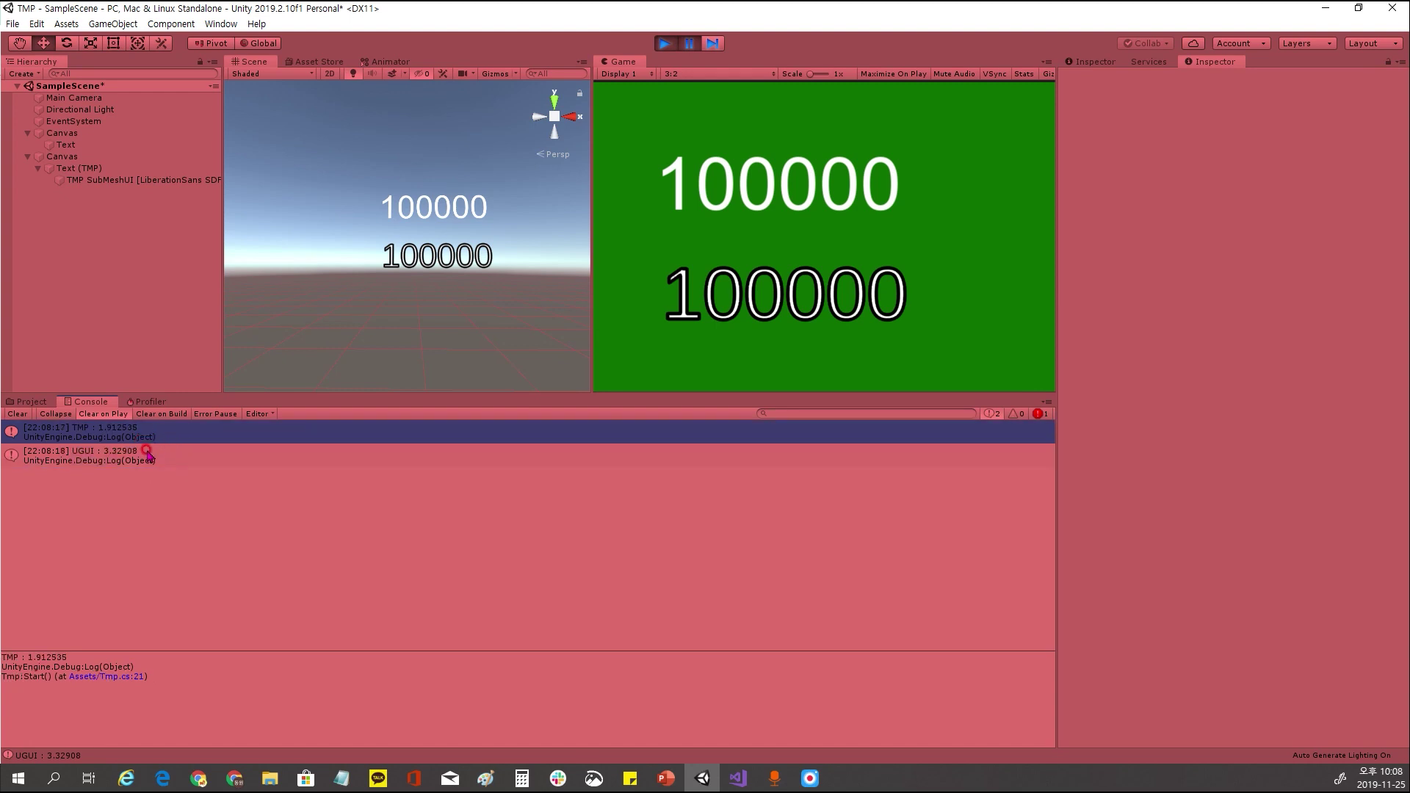
pyautogui.click(147, 452)
pyautogui.click(246, 437)
pyautogui.click(194, 455)
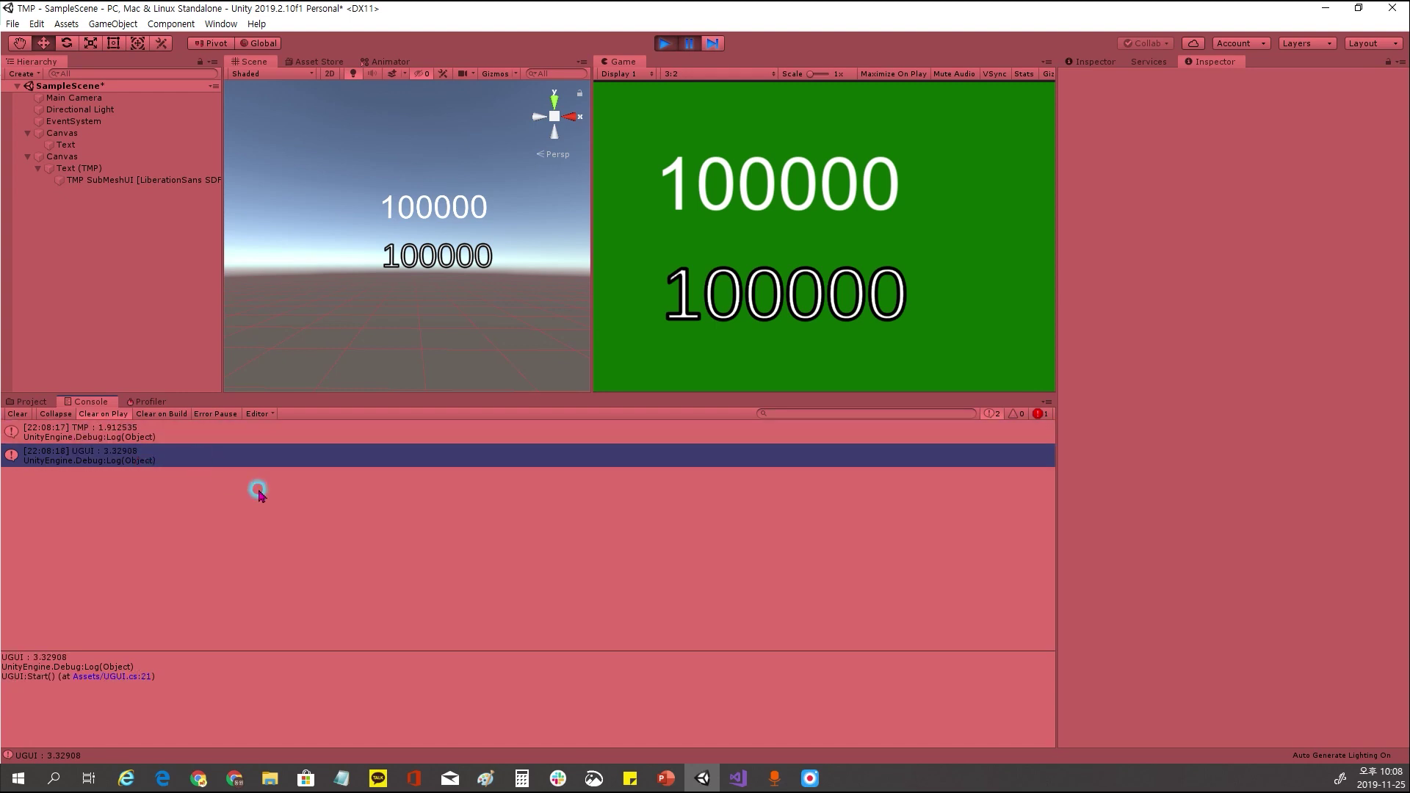
pyautogui.click(665, 42)
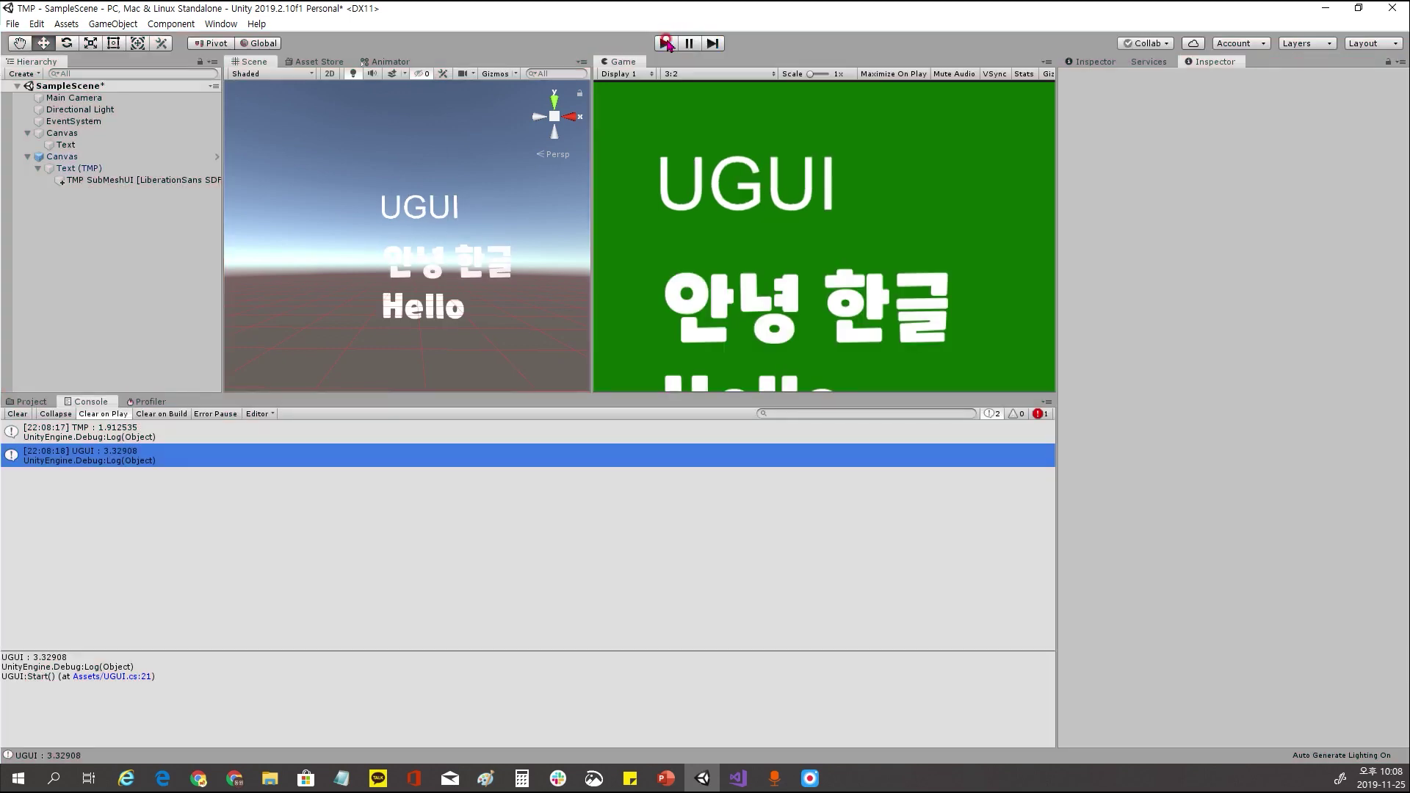
# Rerun and stop the scene, check the new TMP log, and collapse both Canvases
pyautogui.click(667, 44)
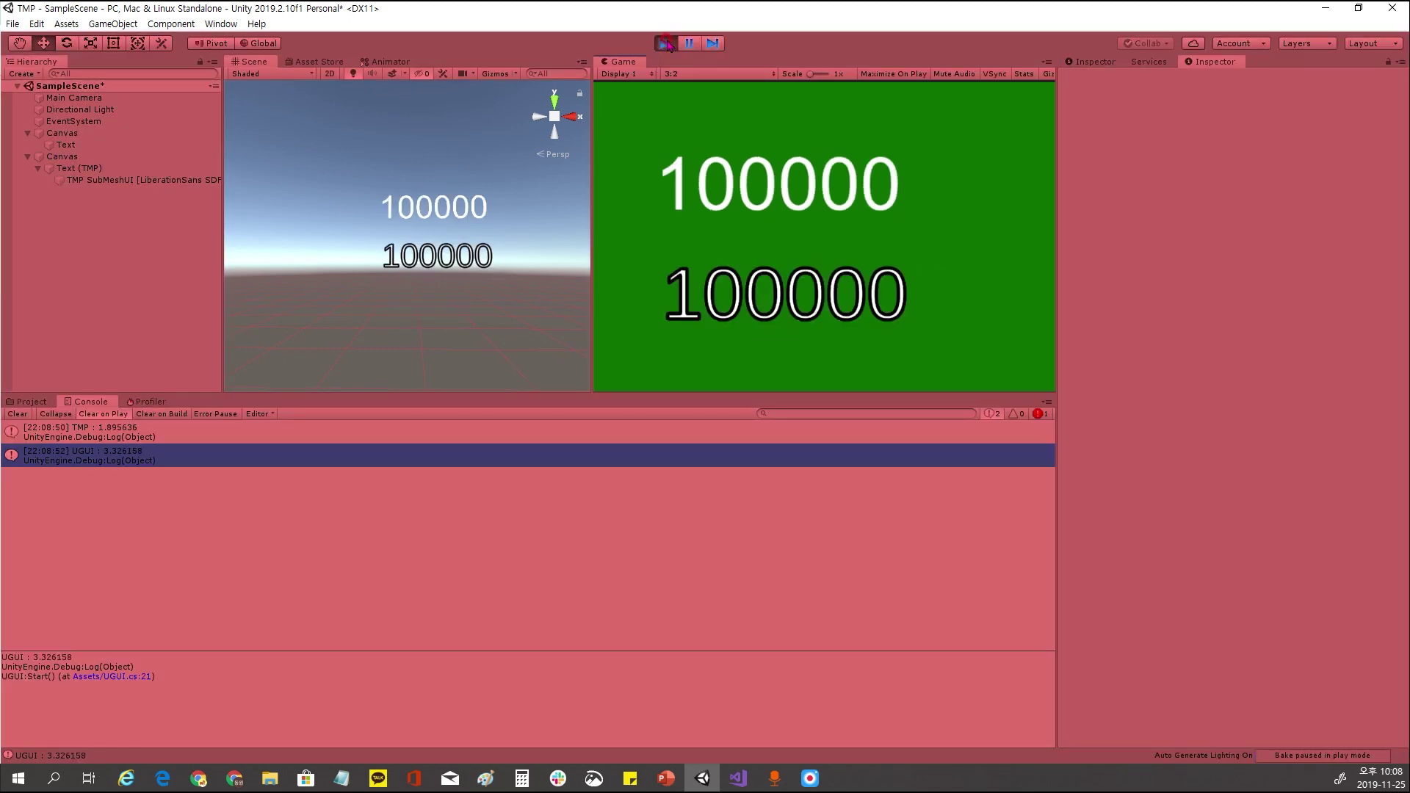
pyautogui.click(667, 43)
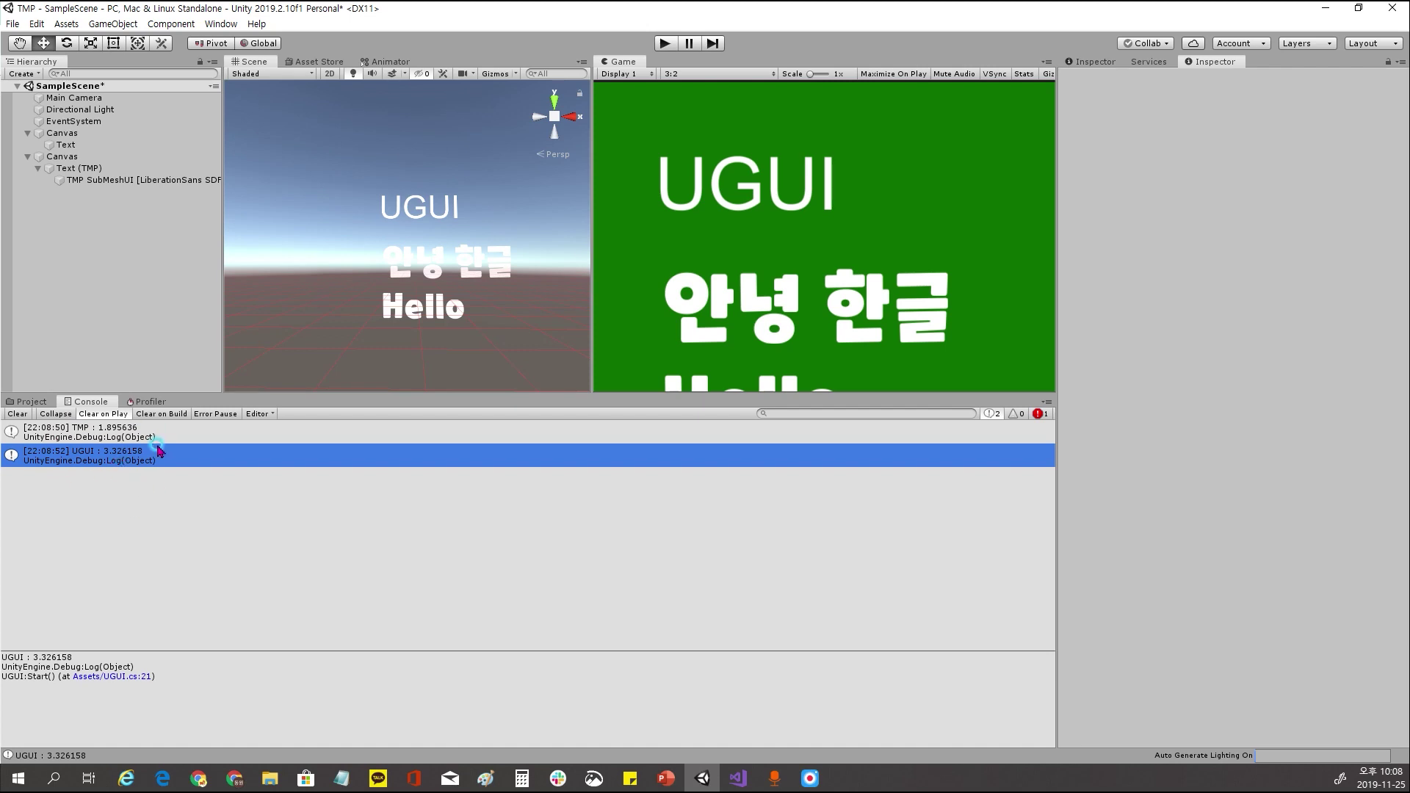
pyautogui.click(243, 439)
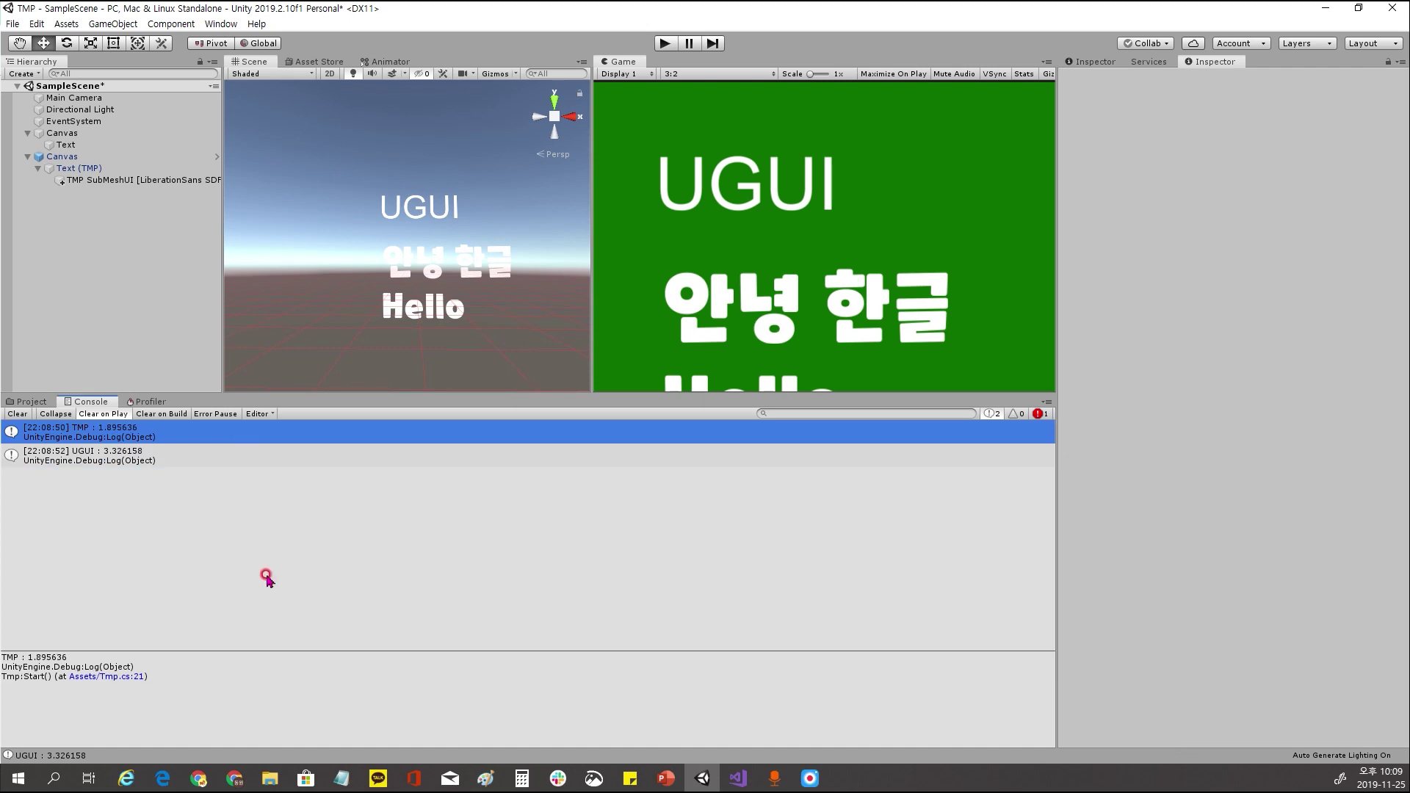
pyautogui.click(35, 157)
pyautogui.click(28, 157)
pyautogui.click(32, 134)
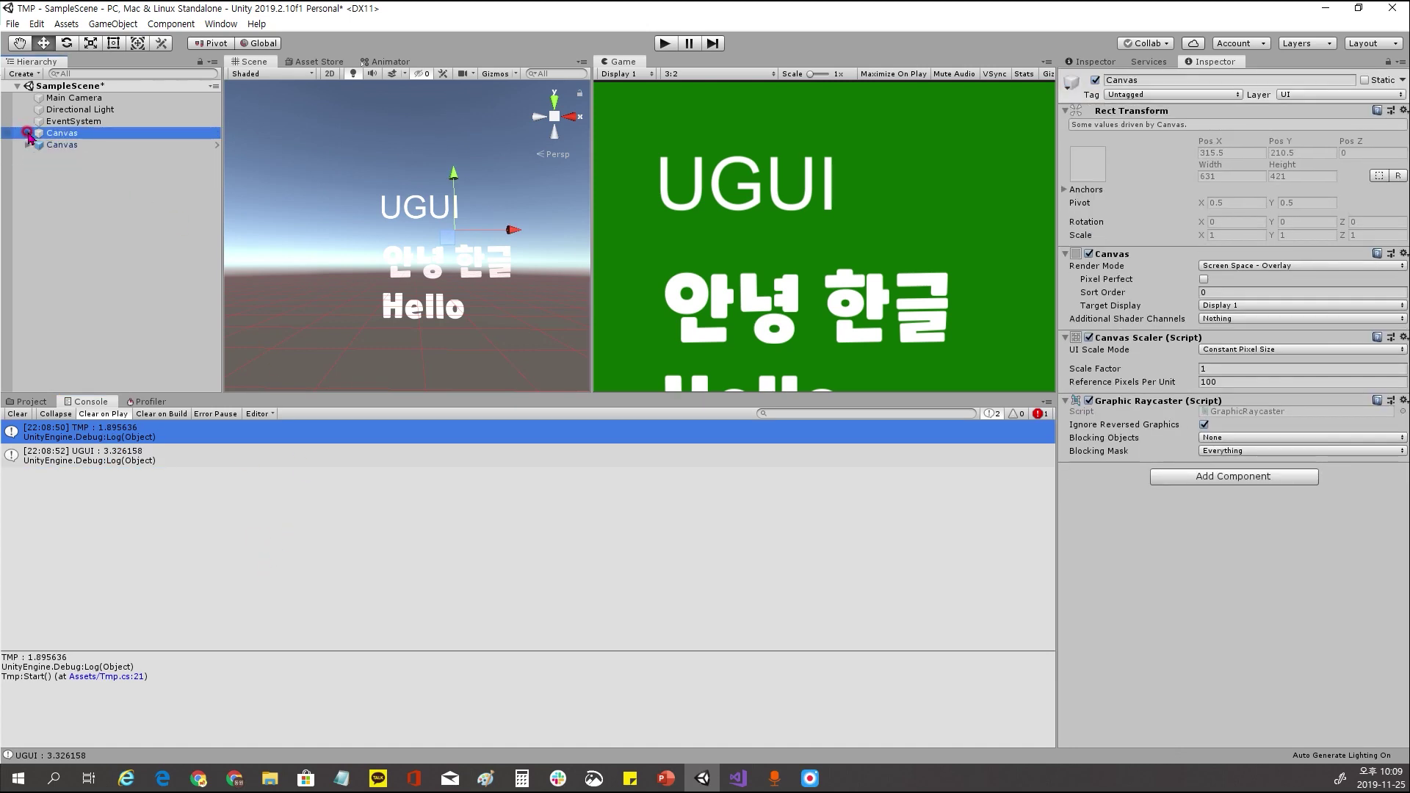
pyautogui.moveTo(66, 134); pyautogui.dragTo(55, 169)
# Run again, logging TMP 1.89518 vs UGUI 3.304612, and show the Profiler's CPU Usage
pyautogui.click(49, 224)
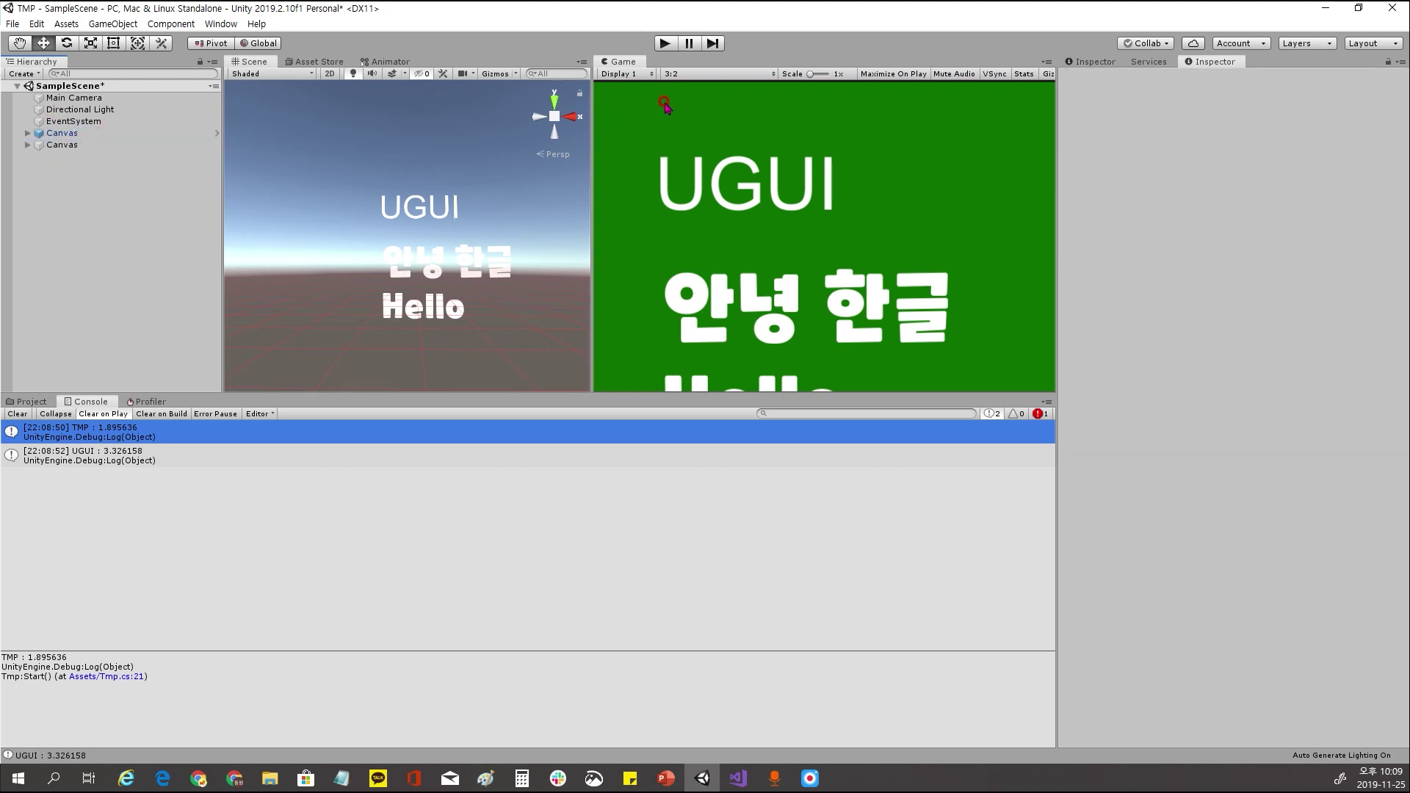
pyautogui.click(664, 43)
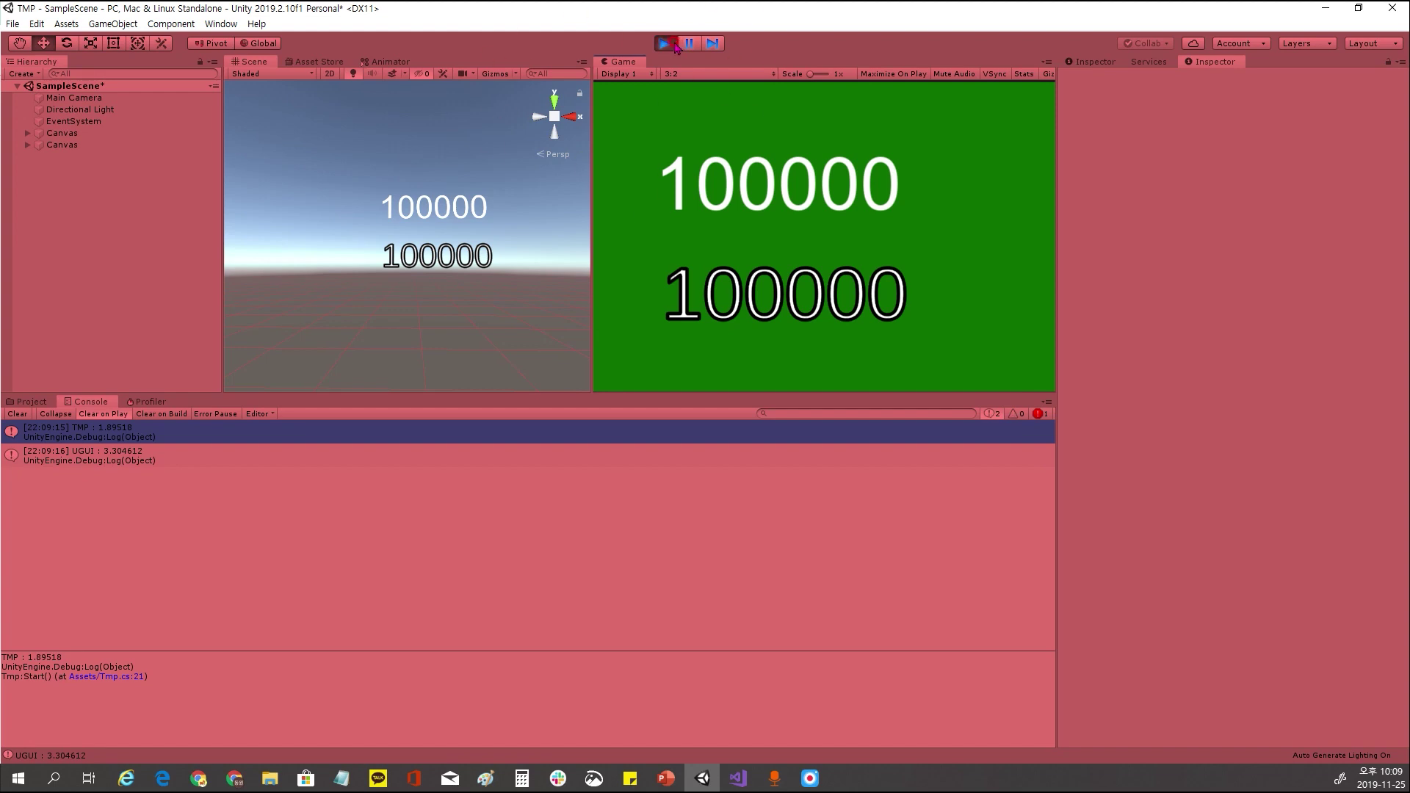
pyautogui.click(46, 505)
pyautogui.click(28, 477)
# Bring up the Profiler CPU usage data and scrub to startup frame 3009
pyautogui.hotkey('ctrl', '7')
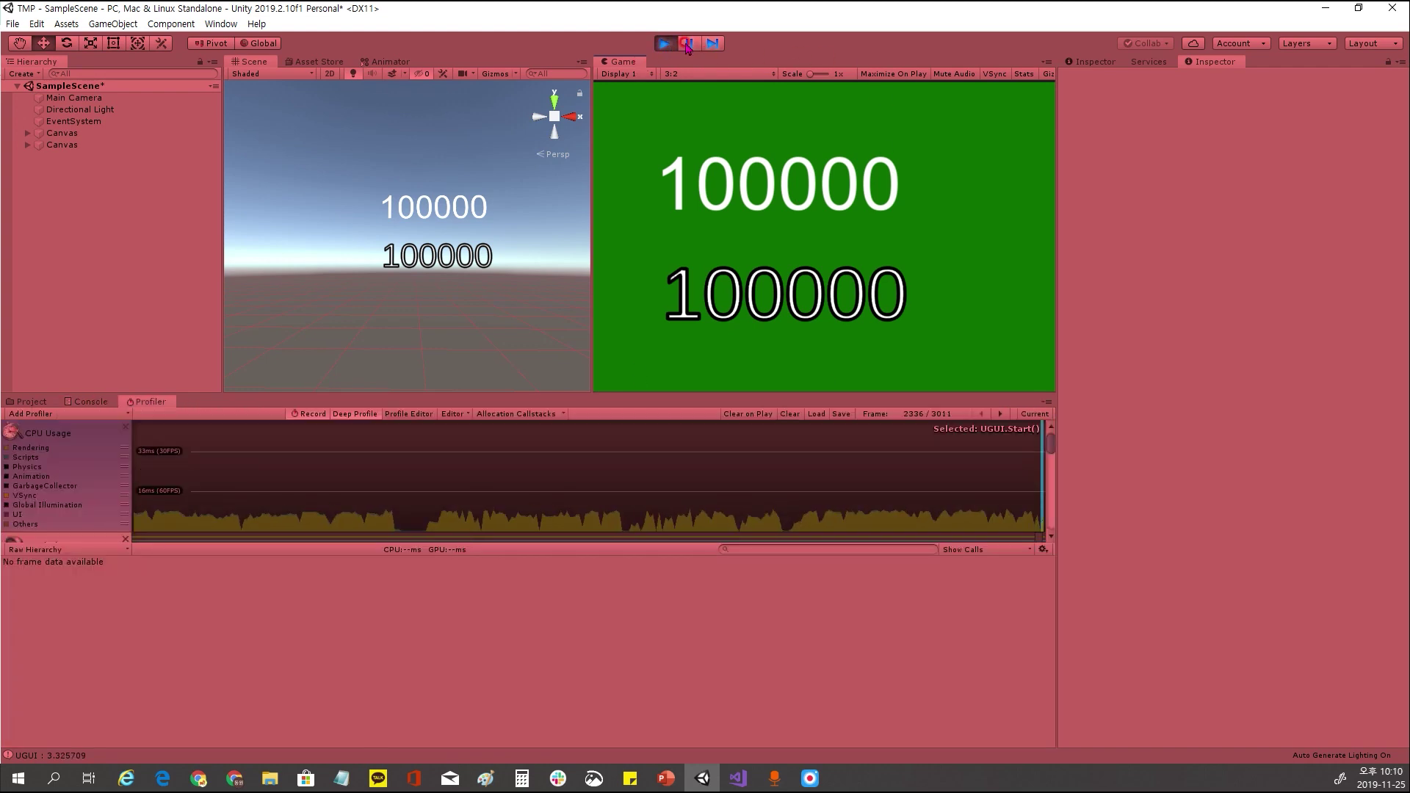
pyautogui.click(760, 510)
pyautogui.moveTo(766, 512); pyautogui.dragTo(723, 488)
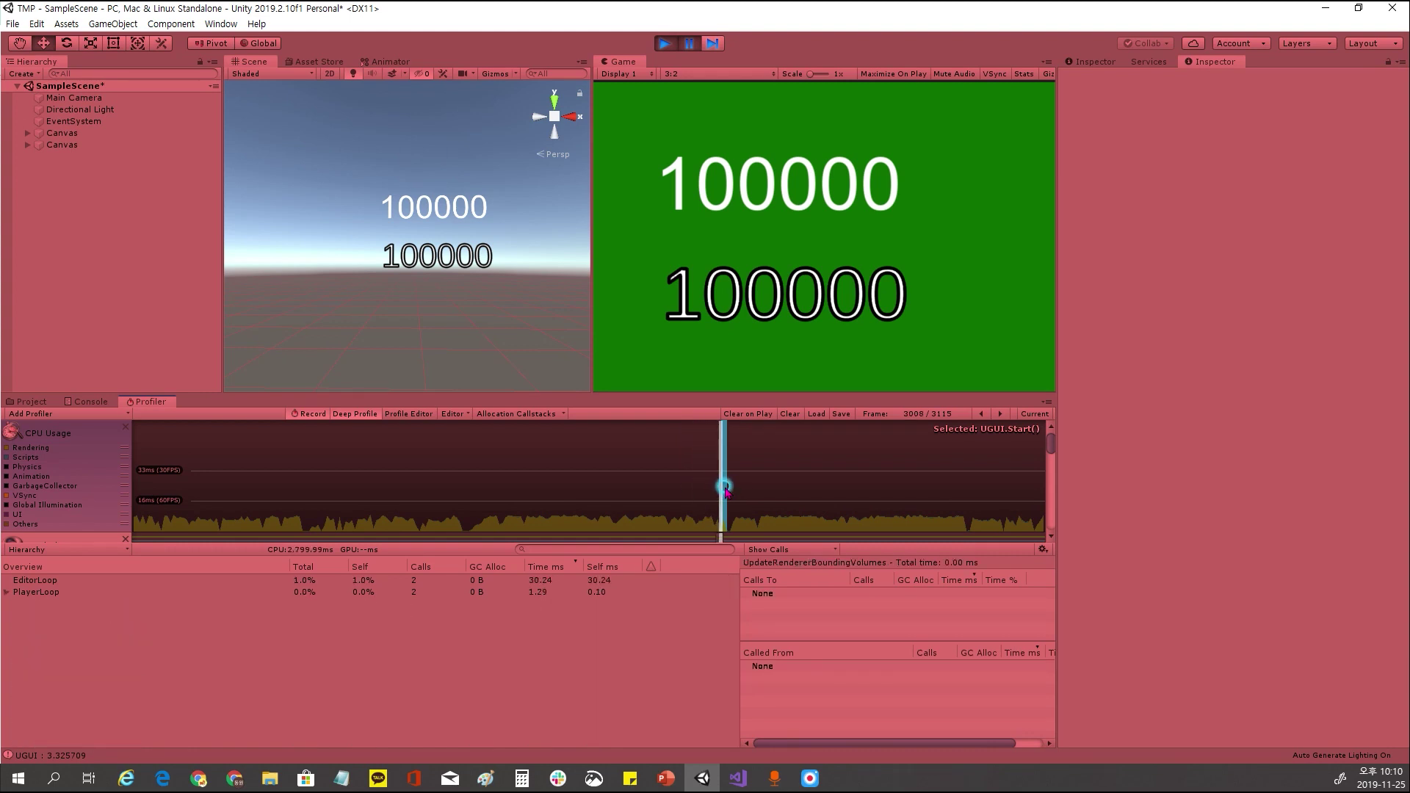
pyautogui.moveTo(725, 490); pyautogui.dragTo(726, 489)
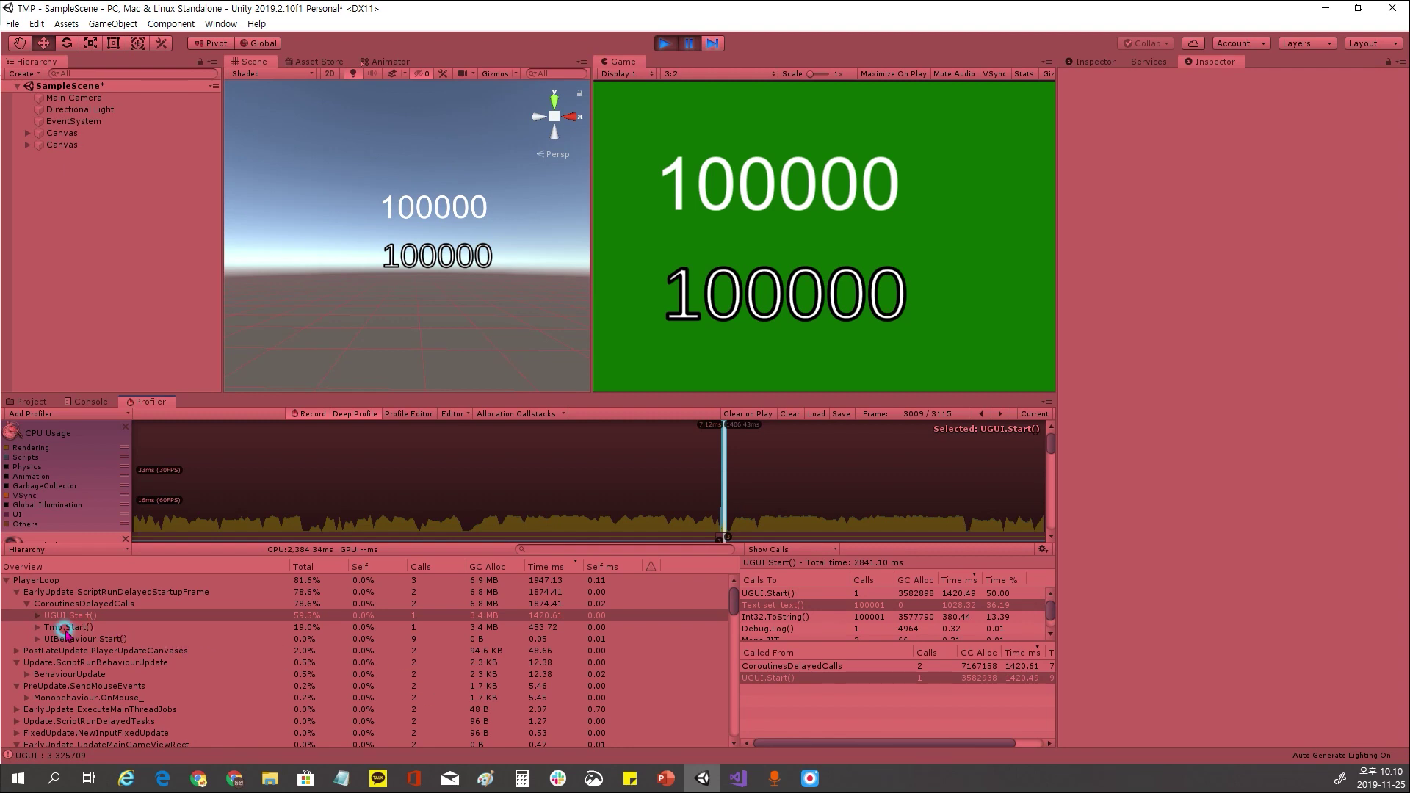
# Compare UGUI.Start() at 1420.61 ms with Tmp.Start() at 453.72 ms, then stop Play mode
pyautogui.click(96, 617)
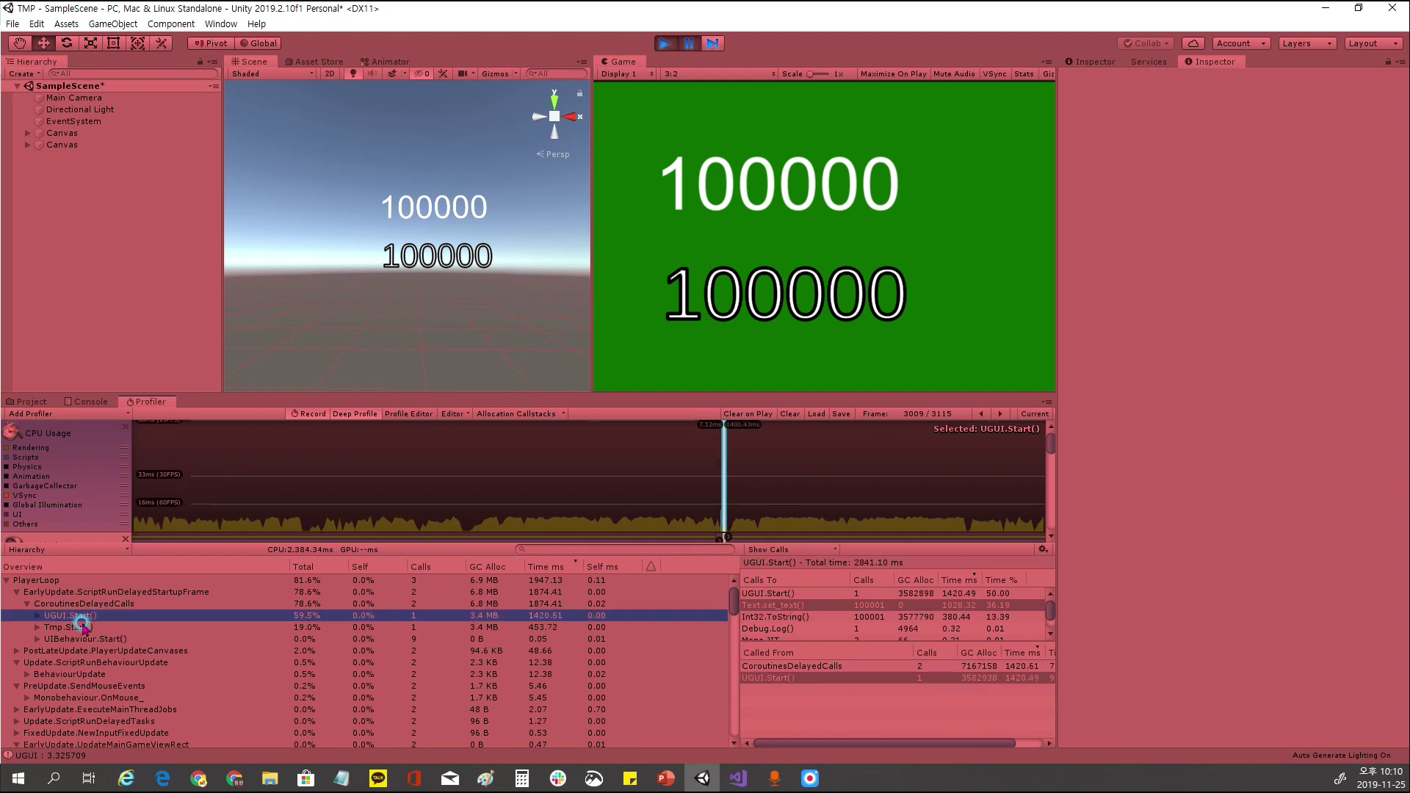
pyautogui.click(82, 627)
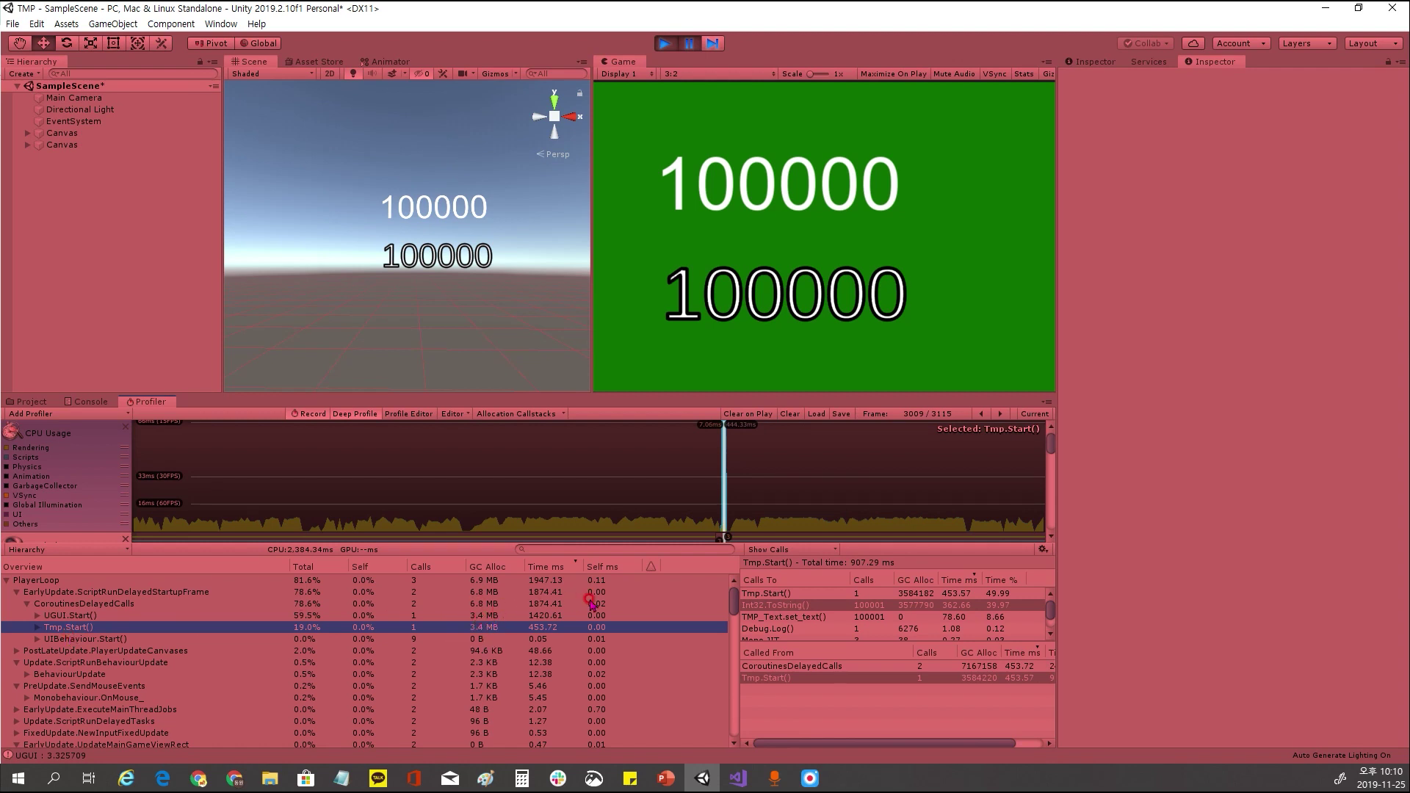
pyautogui.click(554, 617)
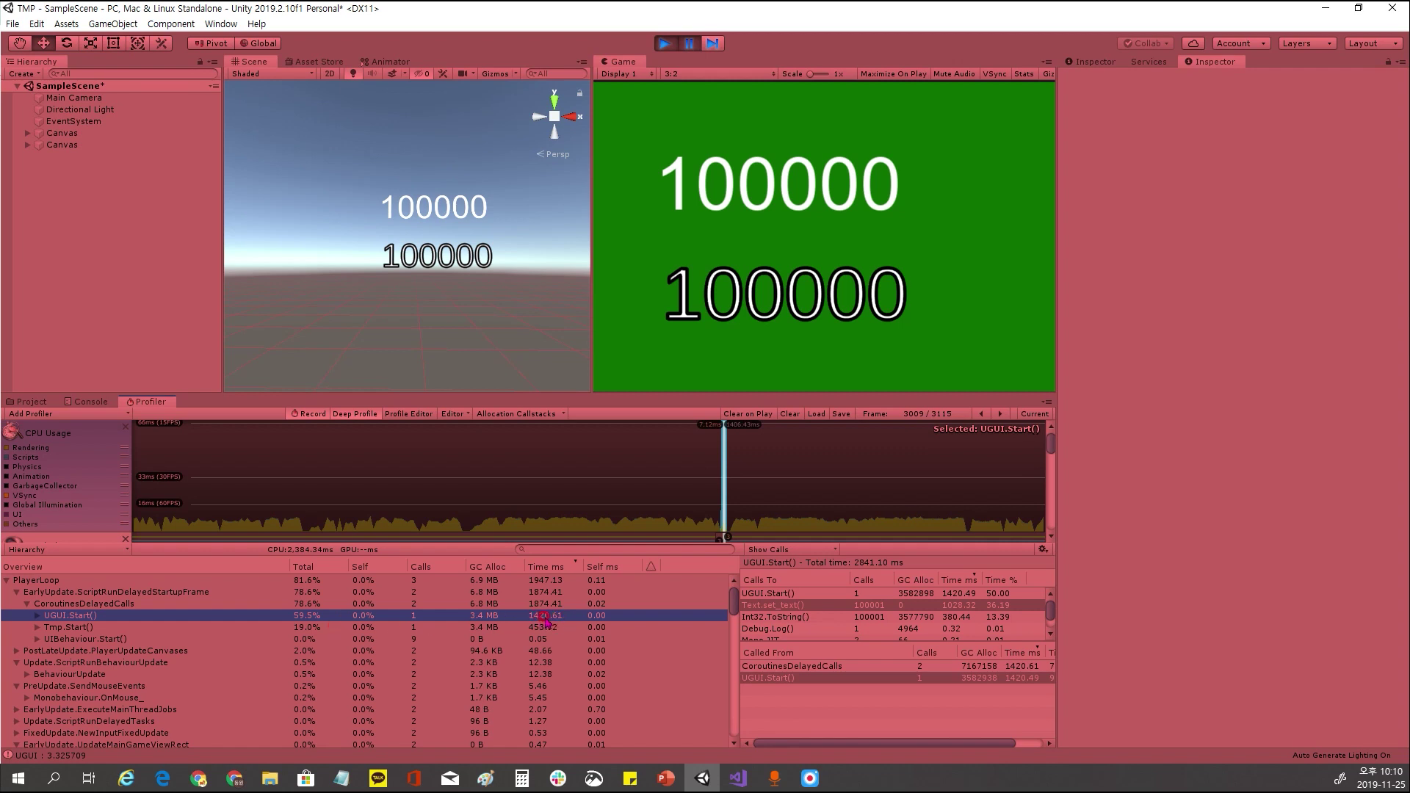
pyautogui.click(79, 627)
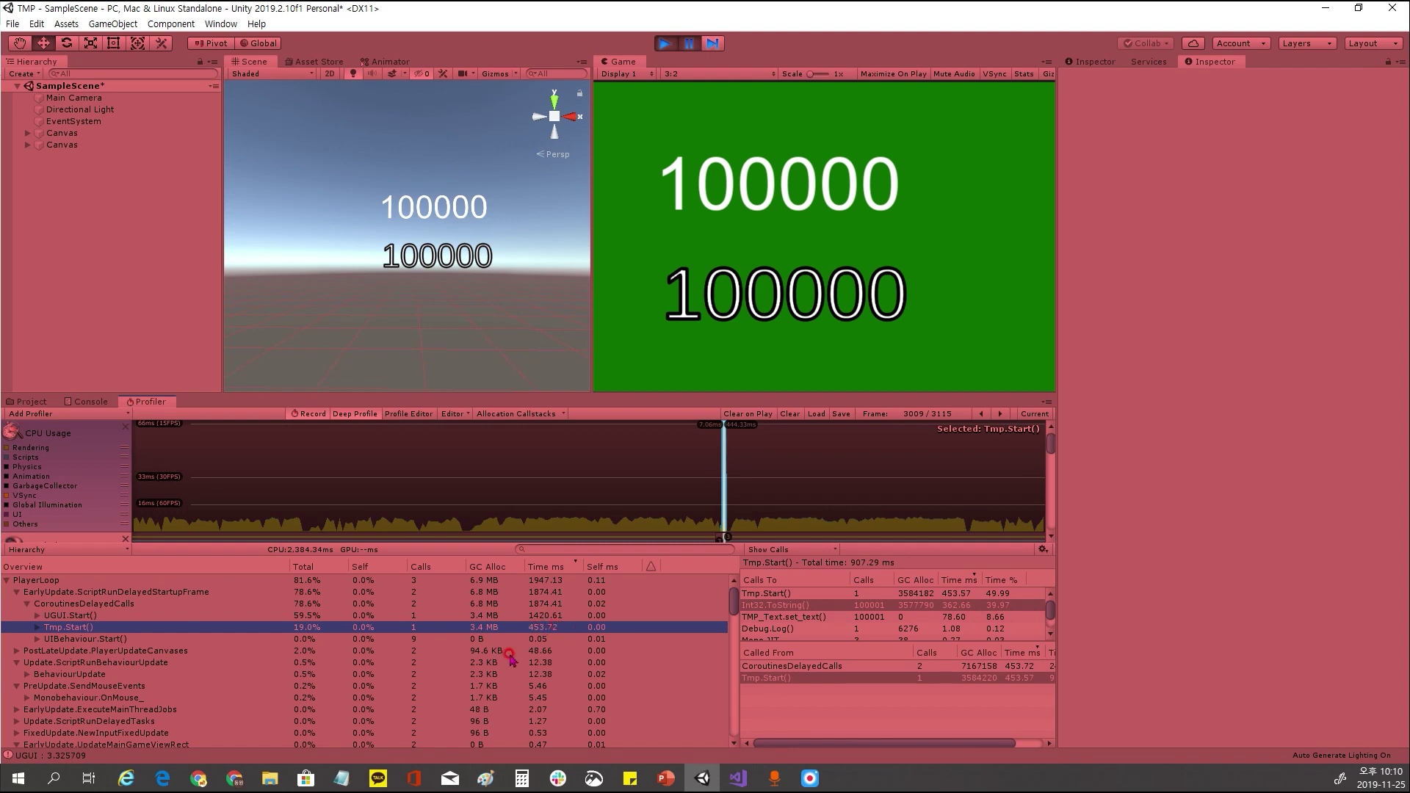
pyautogui.click(547, 616)
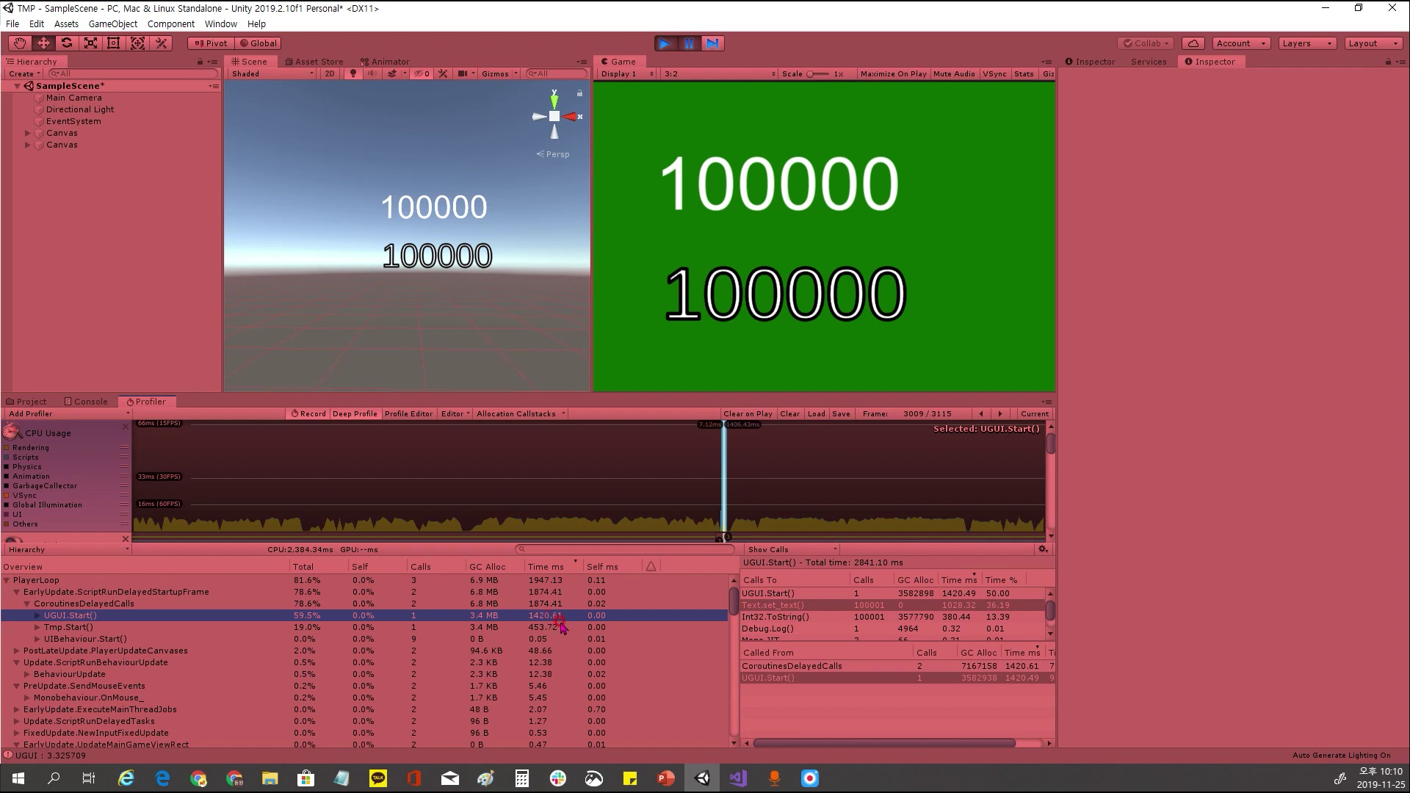
pyautogui.click(538, 628)
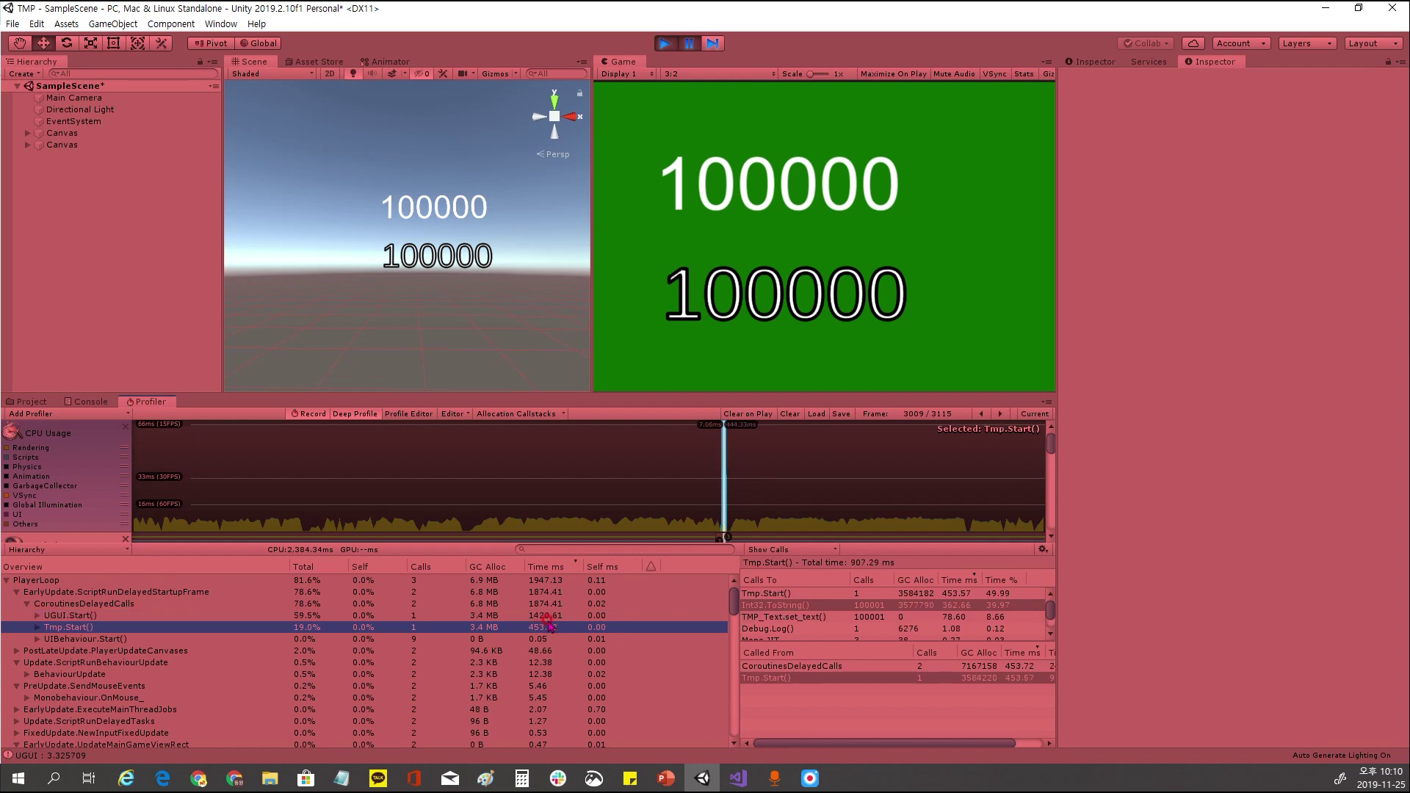
pyautogui.click(541, 617)
pyautogui.click(531, 629)
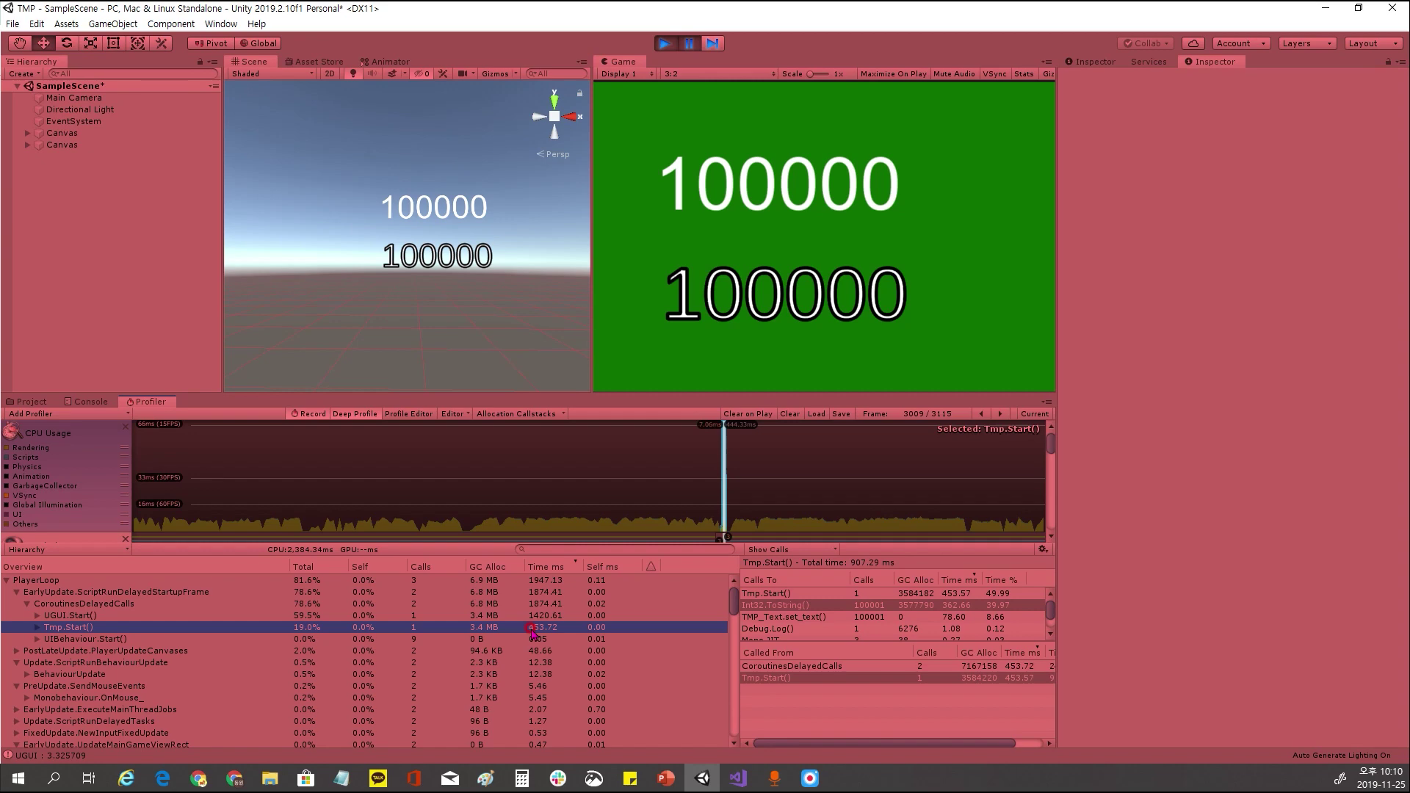
pyautogui.click(665, 42)
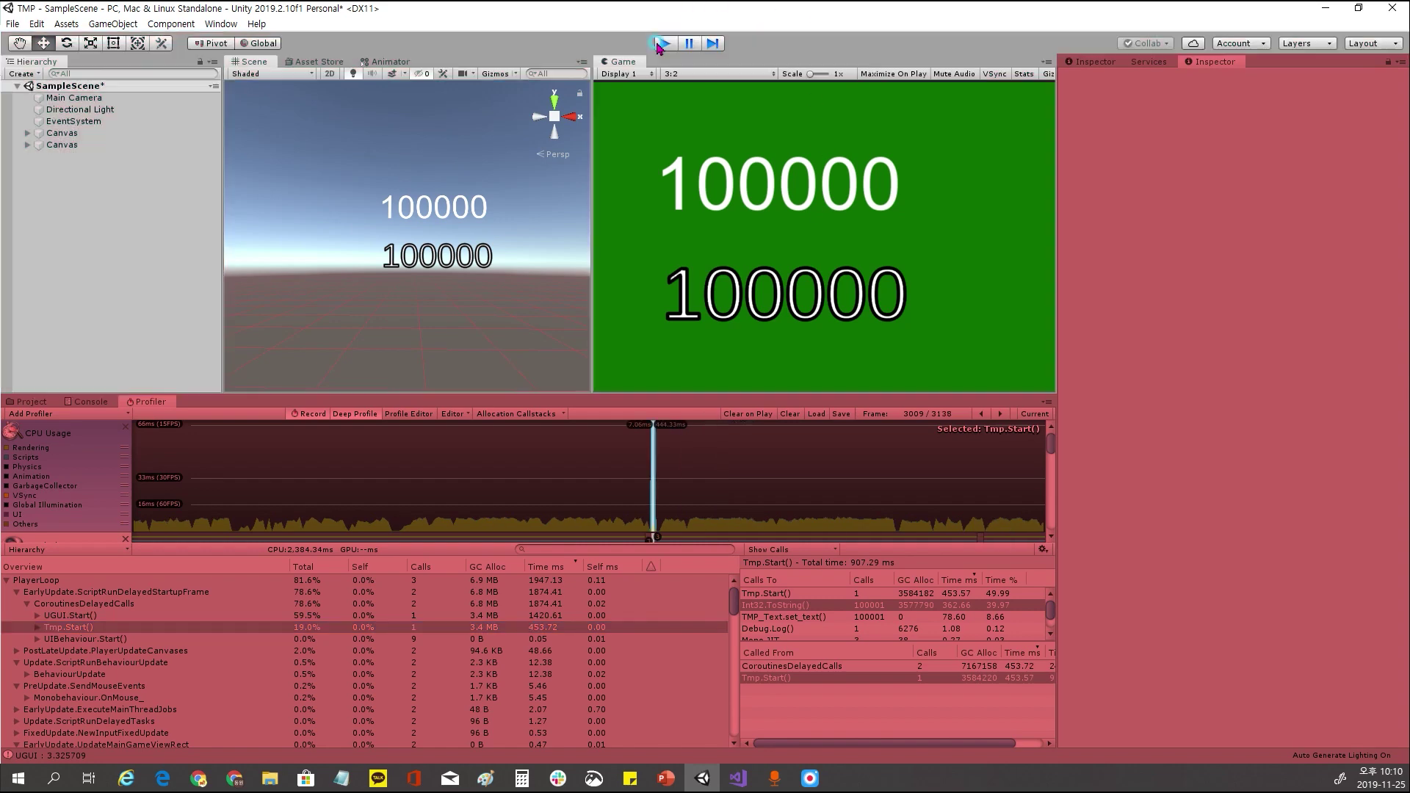
# Show the 'Clearer than UGUI' slide, then return to the Unity editor
pyautogui.click(666, 780)
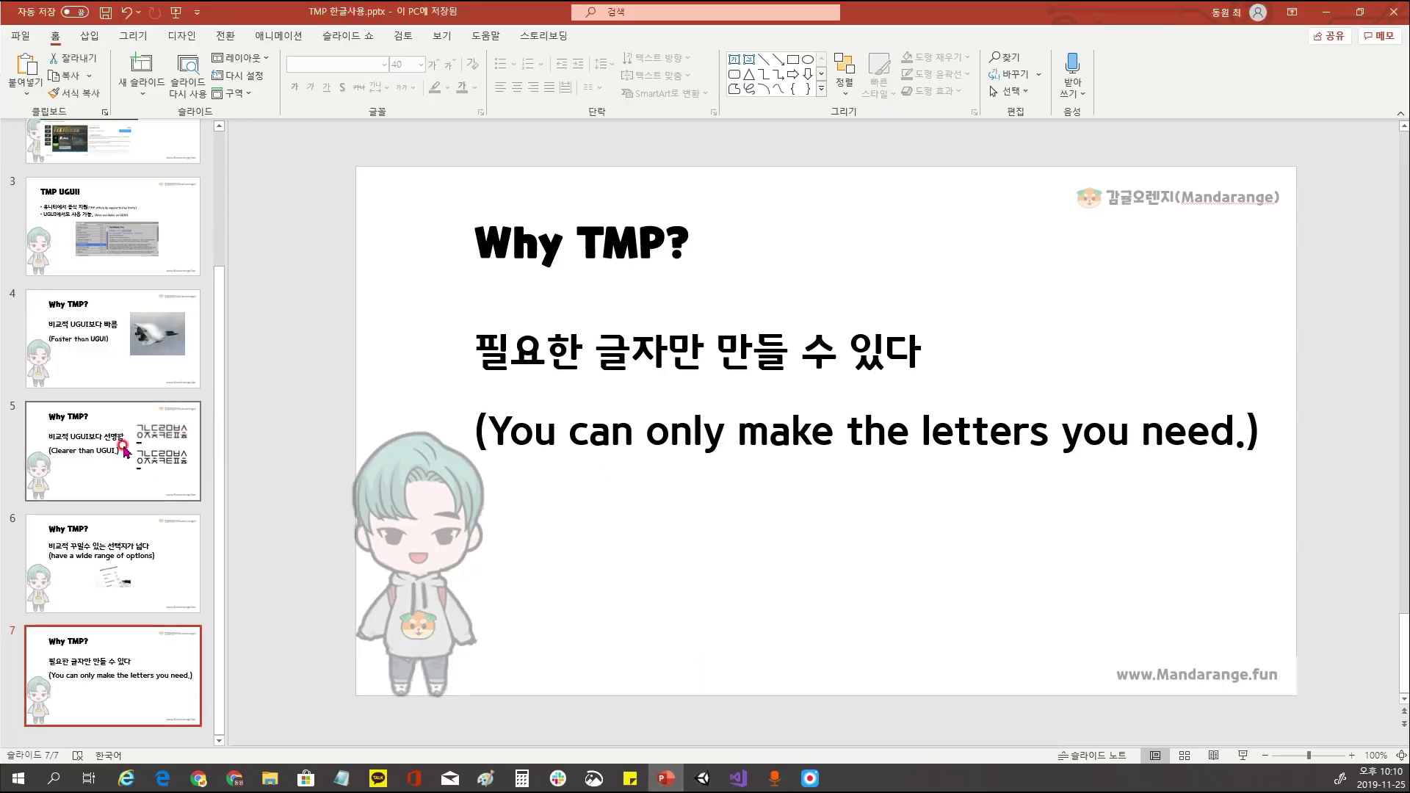
pyautogui.click(103, 470)
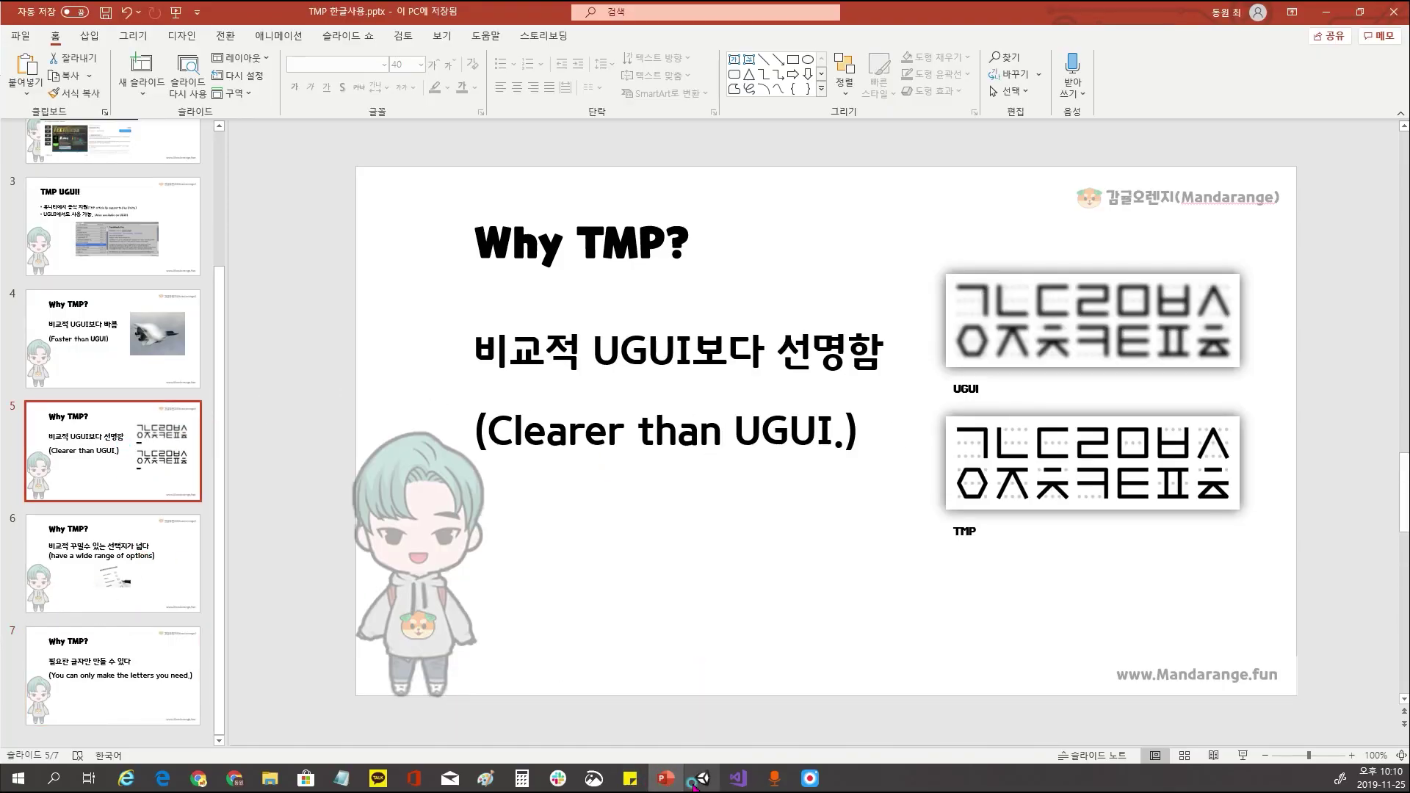
pyautogui.click(702, 778)
pyautogui.scroll(3, 455, 294)
# On Text (TMP), pick the TextMeshPro group in the CookieRun Black material's Shader dropdown
pyautogui.click(451, 287)
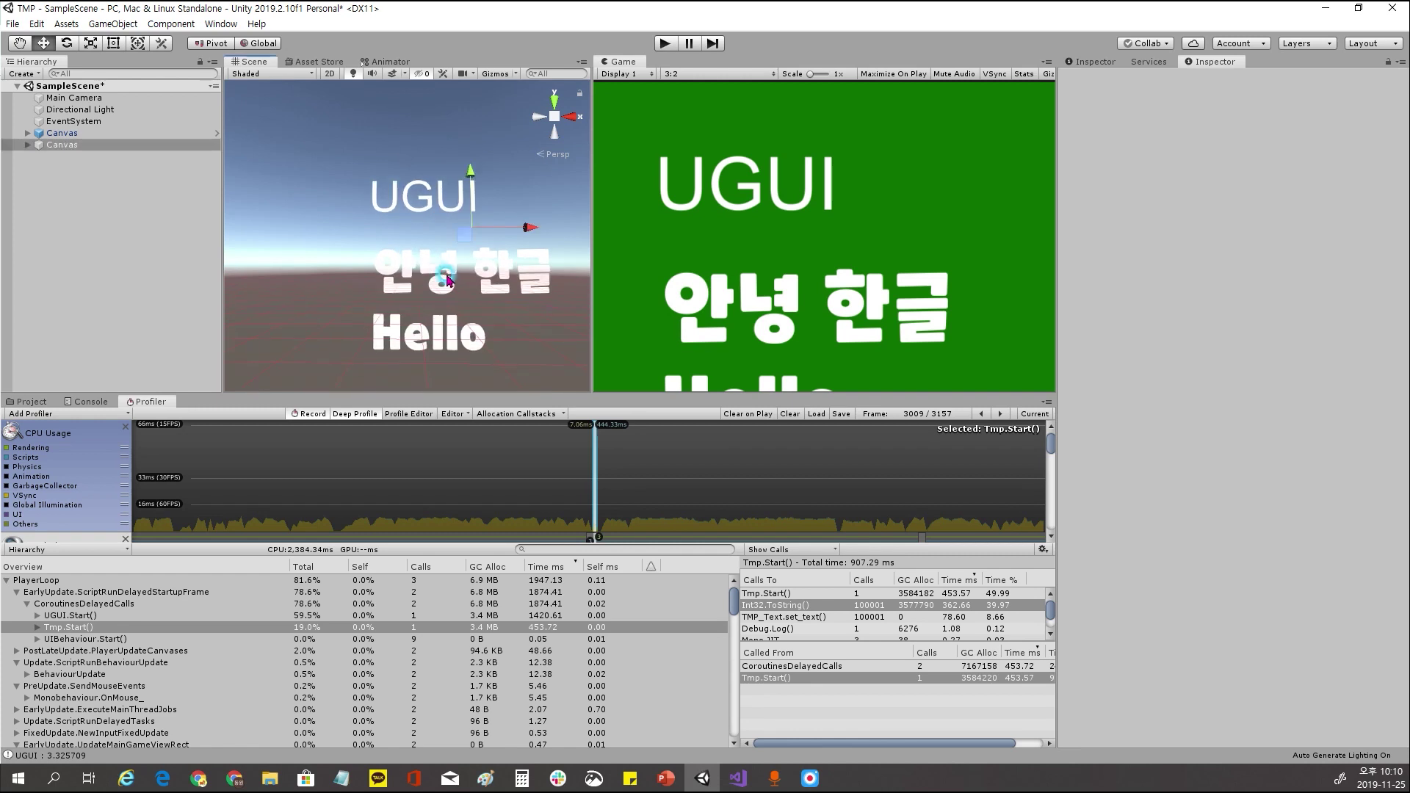
pyautogui.click(73, 145)
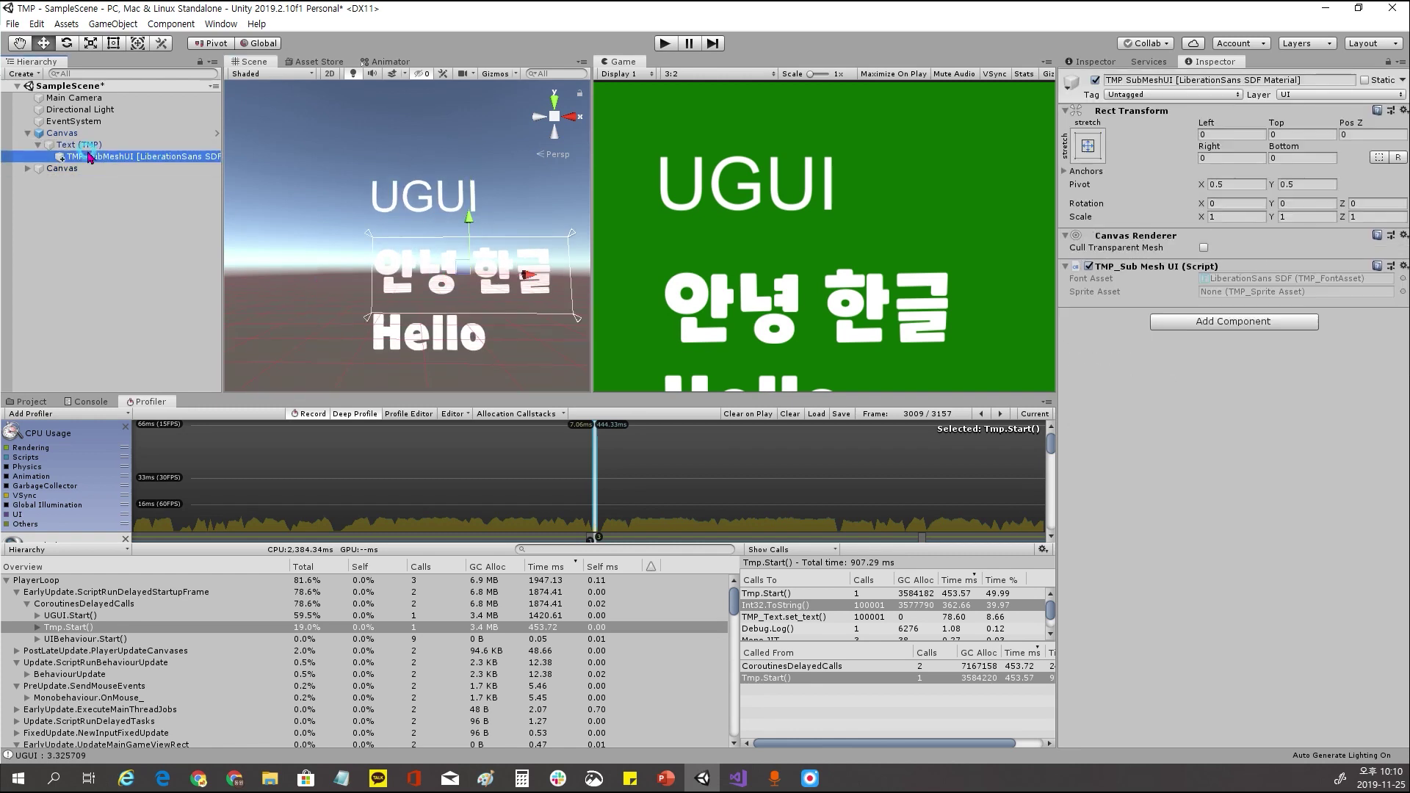
pyautogui.scroll(-8, 1185, 287)
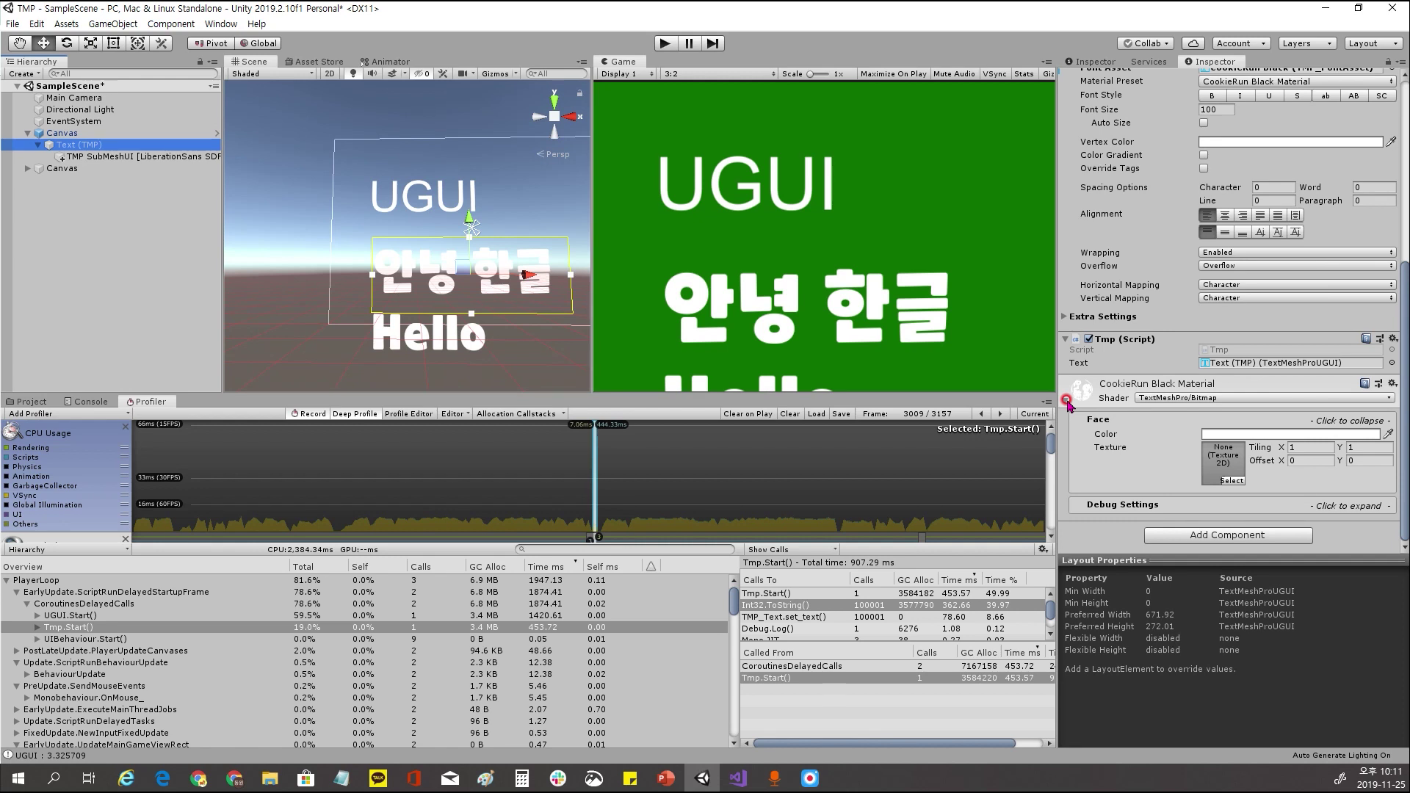
pyautogui.click(1159, 400)
pyautogui.click(1187, 472)
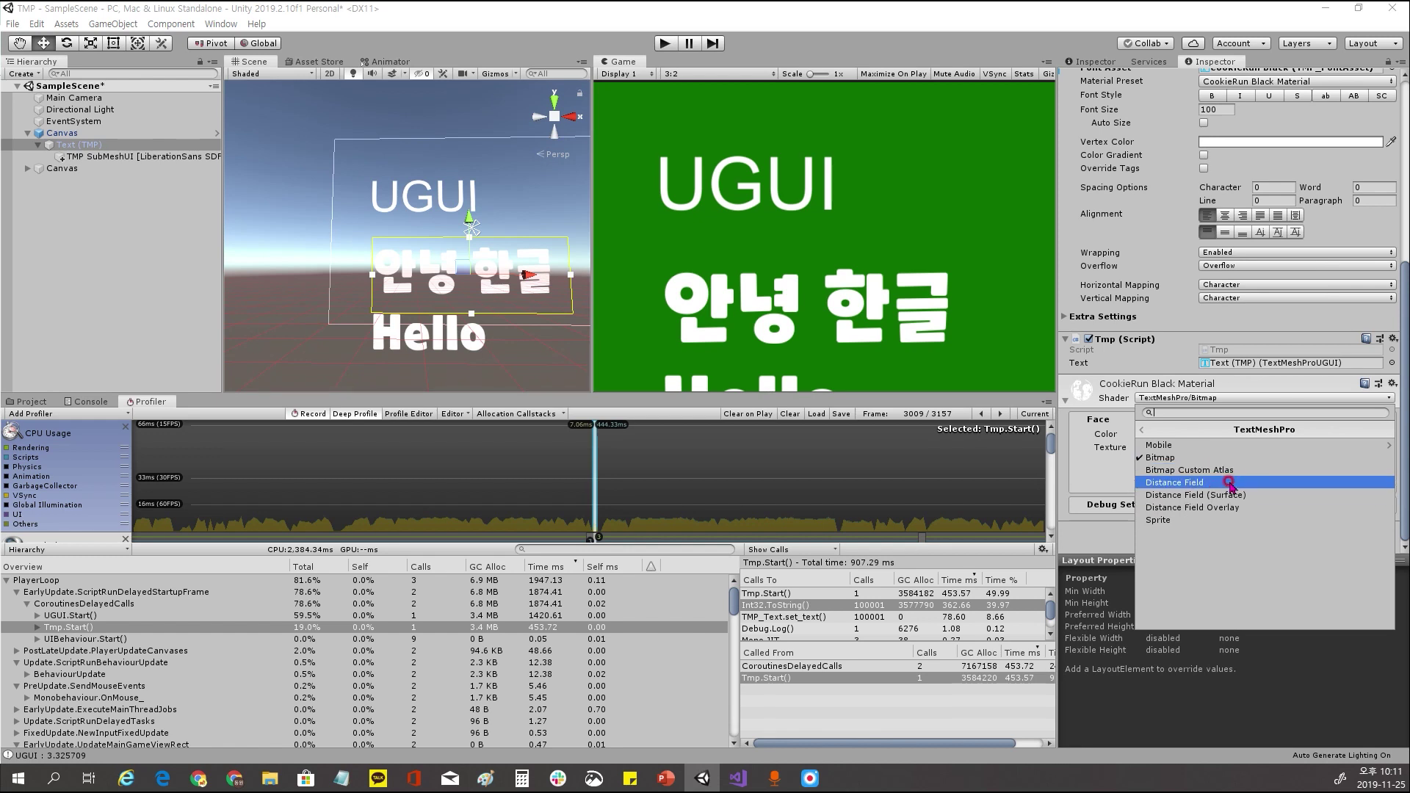
# Apply the Distance Field shader to the material and set Outline Thickness to 1
pyautogui.click(1221, 482)
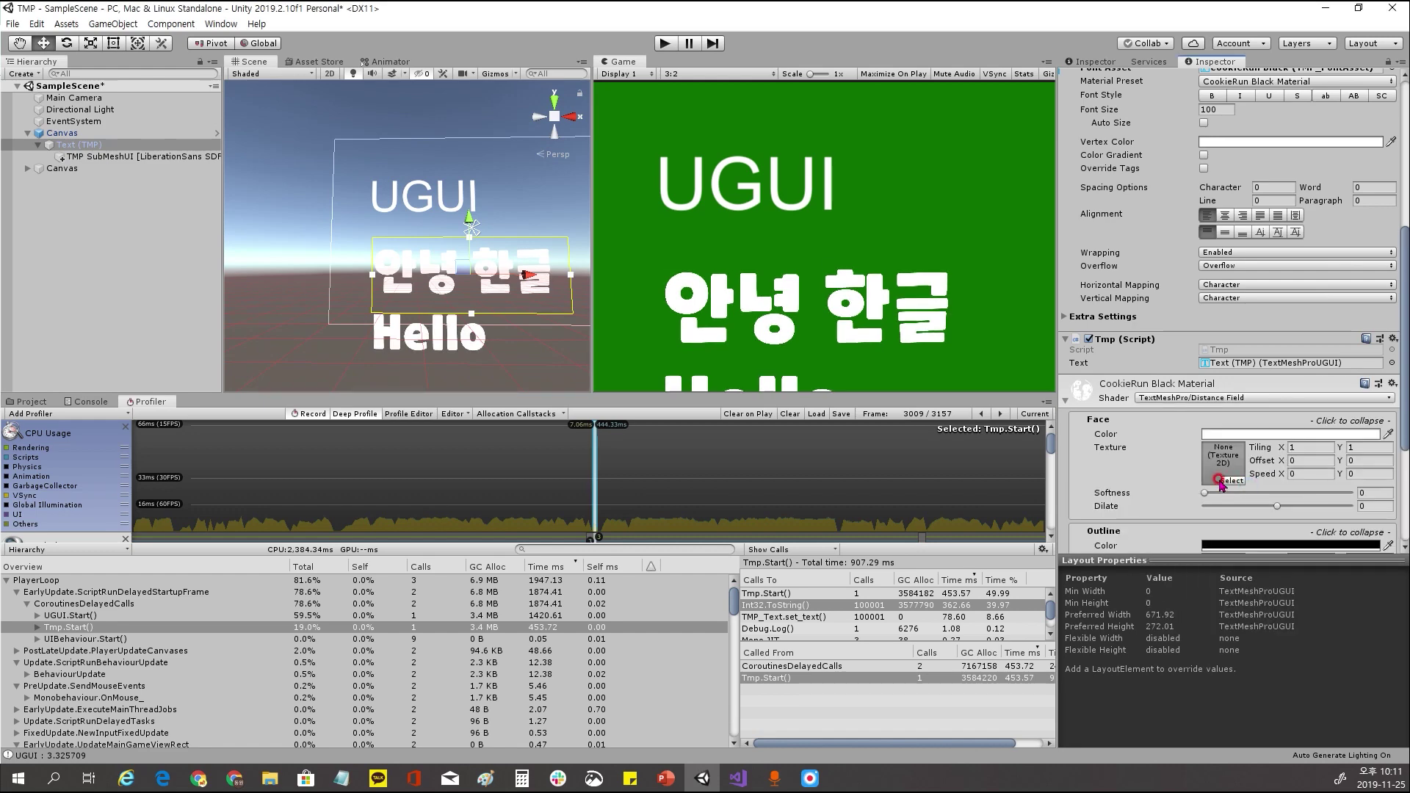
pyautogui.scroll(-4, 1221, 481)
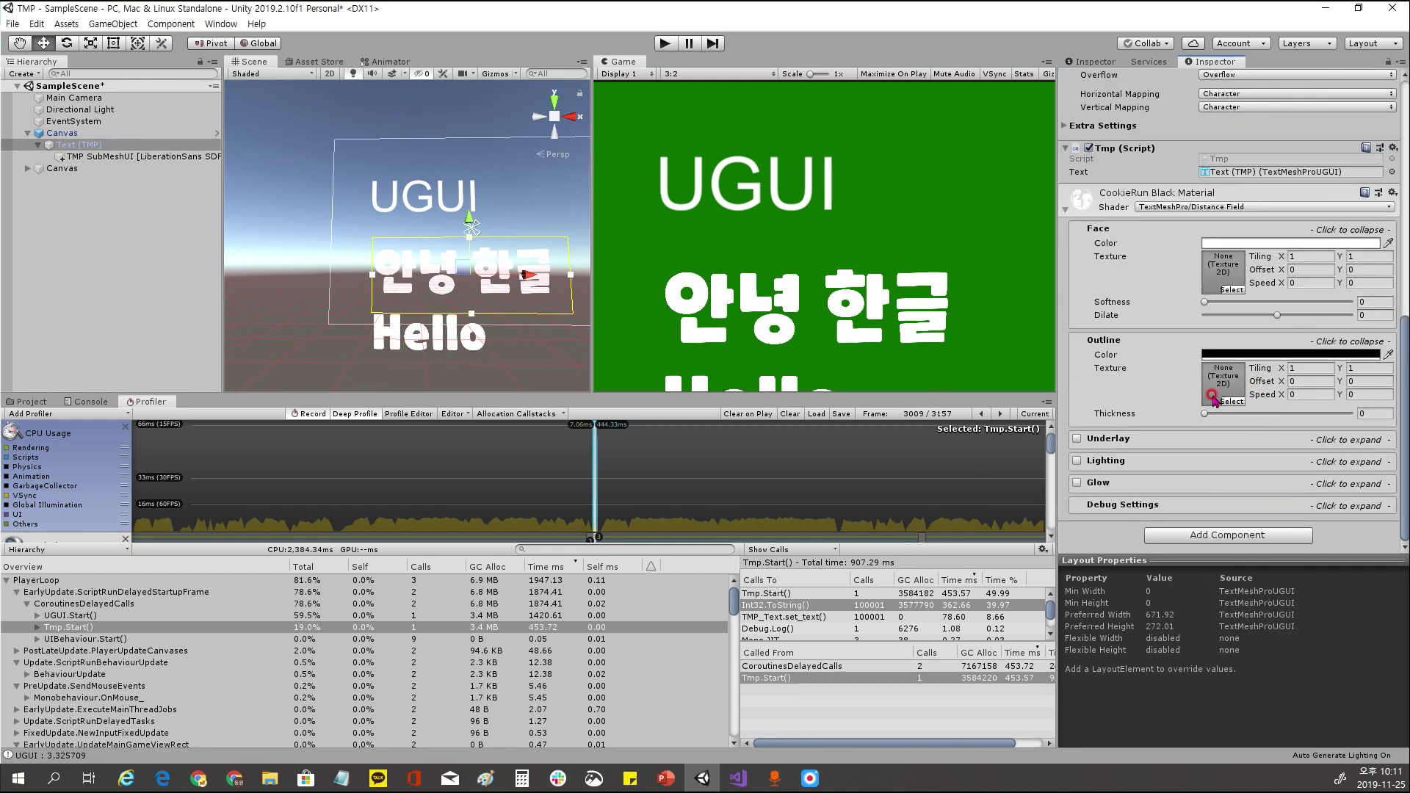
pyautogui.moveTo(1205, 414); pyautogui.dragTo(1366, 418)
pyautogui.scroll(2, 426, 301)
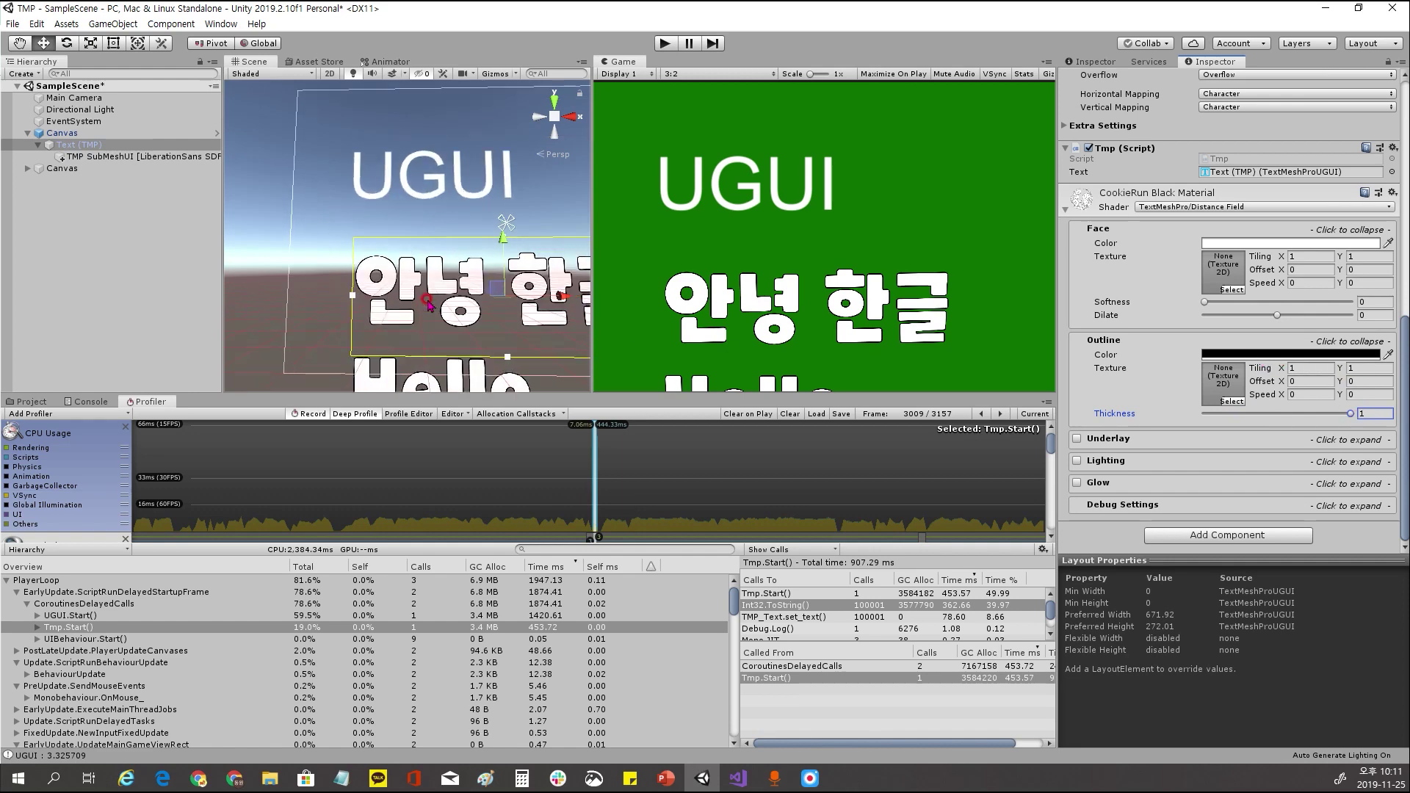
pyautogui.scroll(2, 397, 307)
pyautogui.scroll(-3, 434, 359)
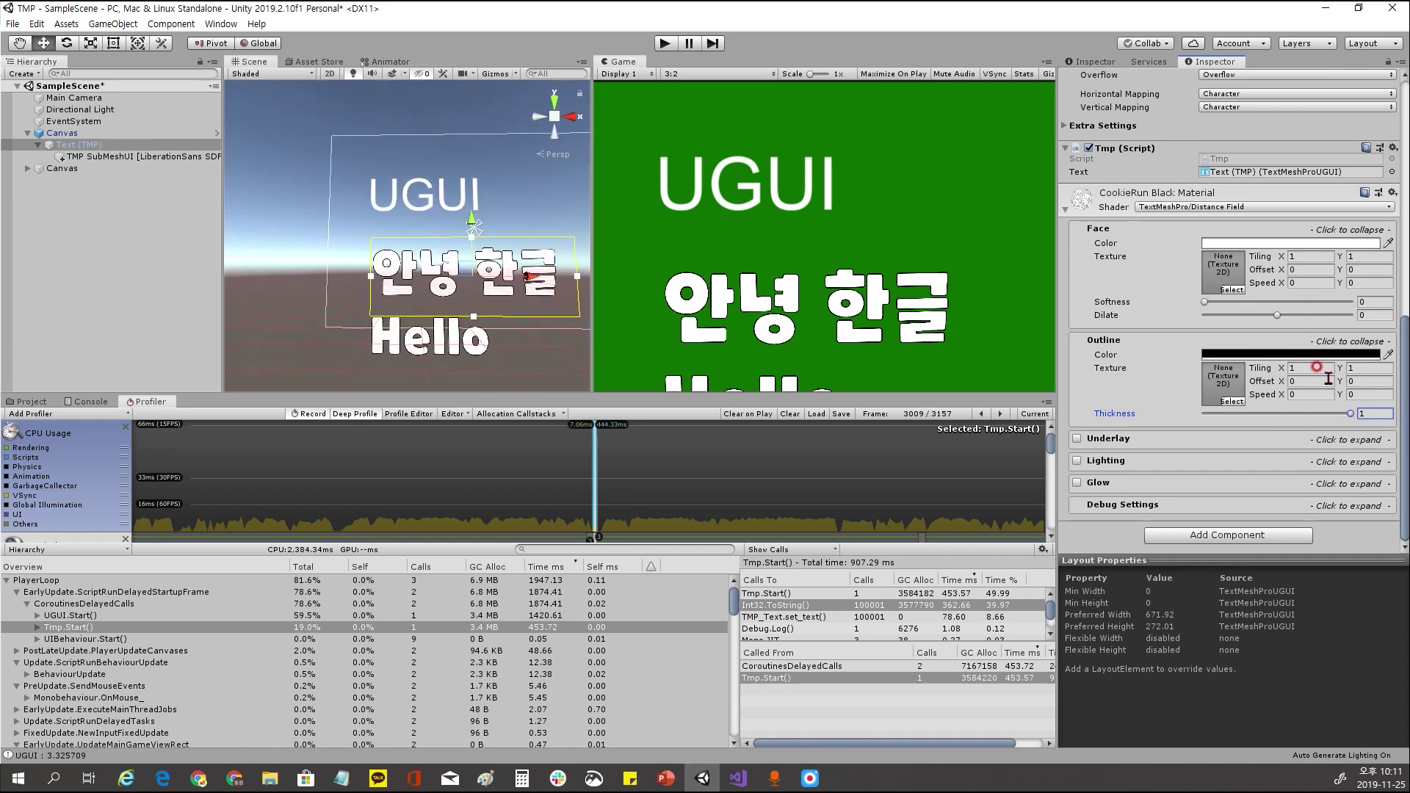
pyautogui.moveTo(1350, 414)
pyautogui.mouseDown()
pyautogui.moveTo(1330, 414)
pyautogui.moveTo(1355, 414)
pyautogui.mouseUp()
# Thin the text faces with a slightly negative Face Dilate
pyautogui.click(1204, 302)
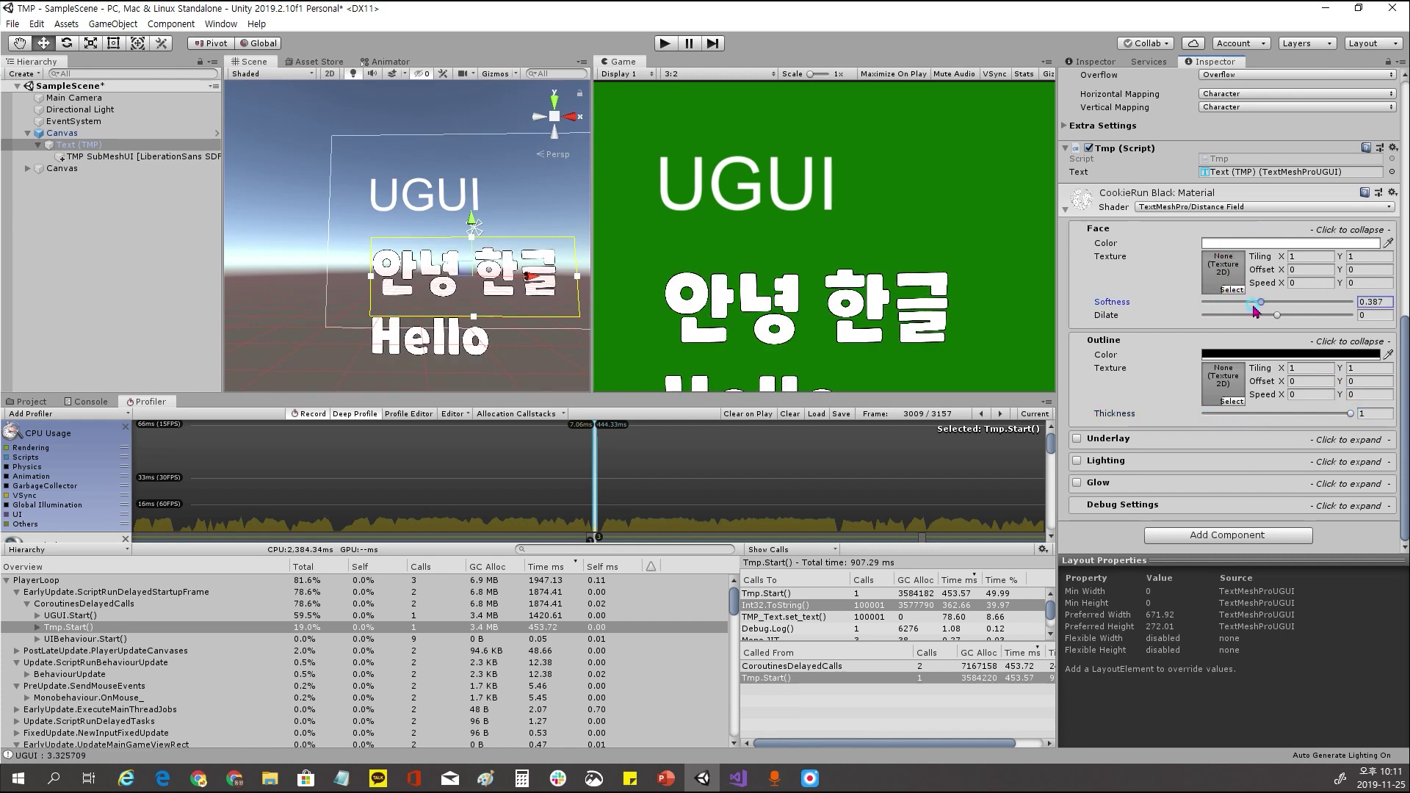
pyautogui.moveTo(1271, 321); pyautogui.dragTo(1264, 318)
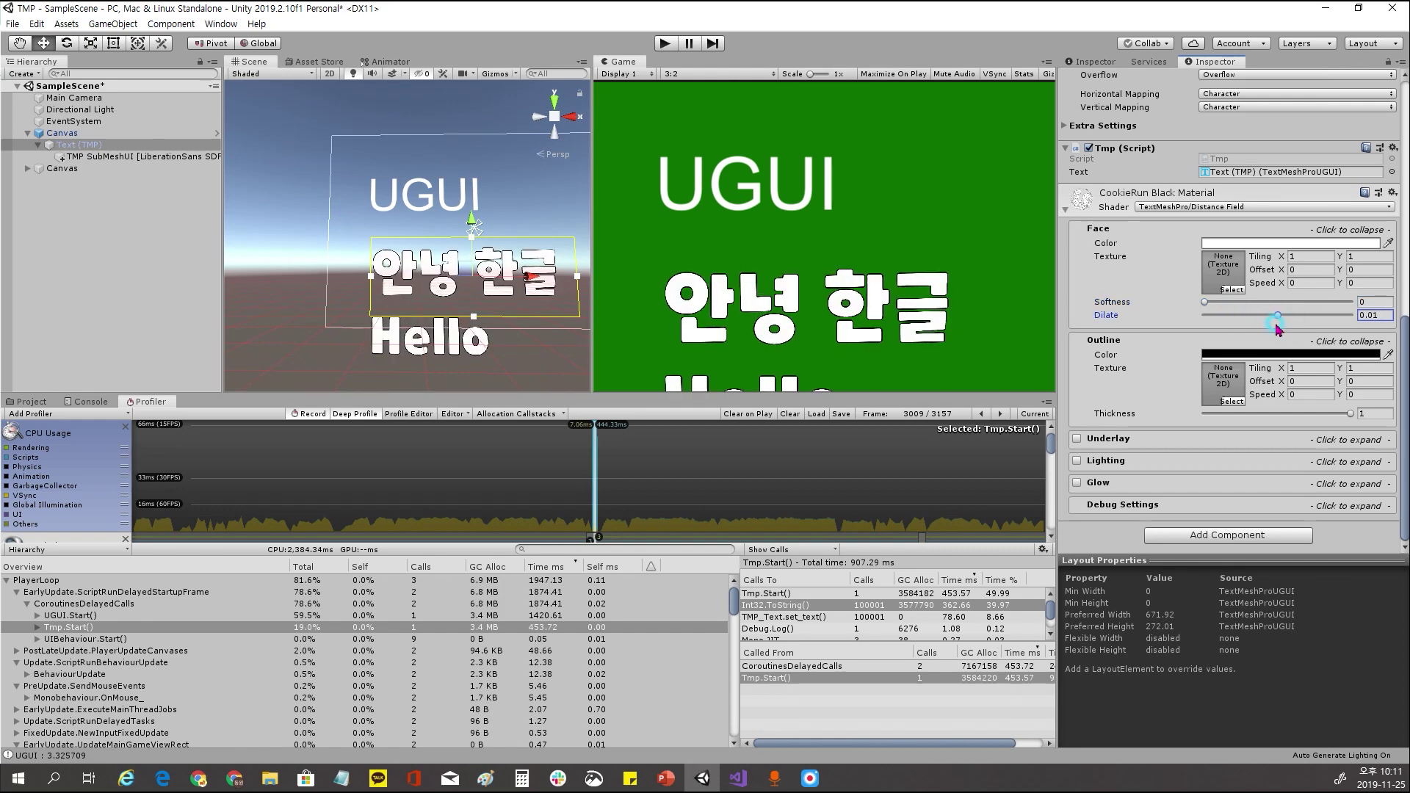
pyautogui.moveTo(1264, 318); pyautogui.dragTo(1275, 337)
# Enable Lighting on the material for a grey bevelled look
pyautogui.click(1077, 462)
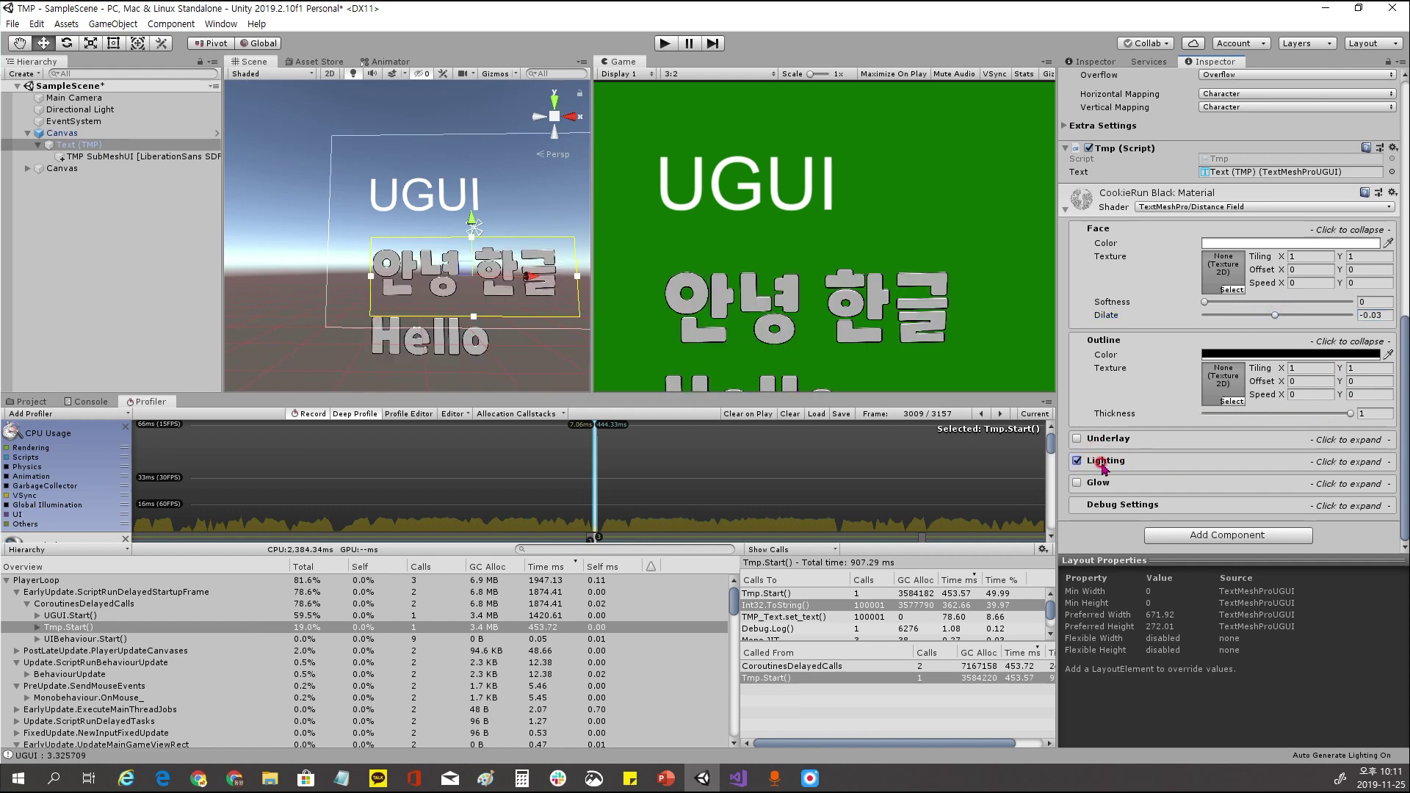
pyautogui.scroll(3, 455, 273)
pyautogui.scroll(2, 455, 273)
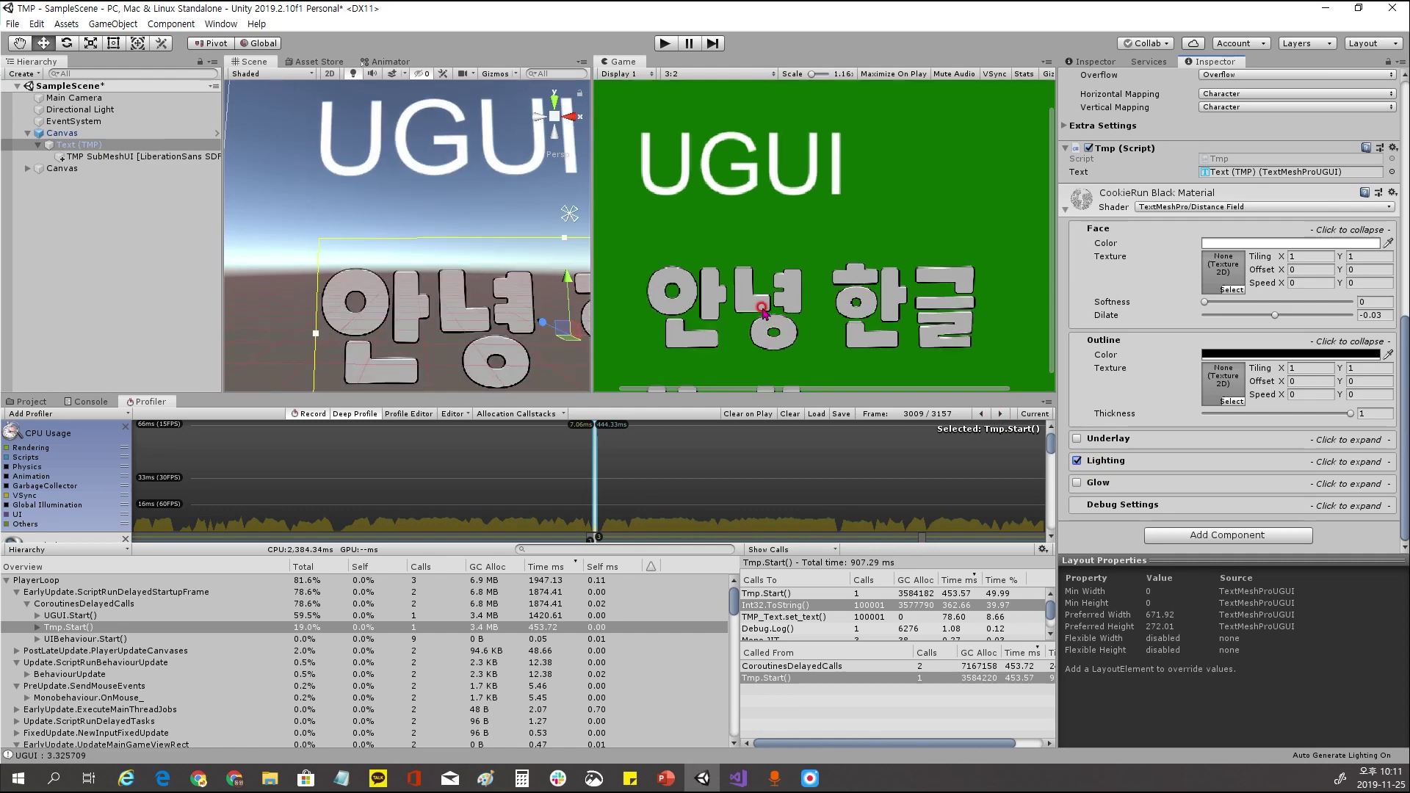
pyautogui.scroll(5, 659, 251)
pyautogui.scroll(-1, 659, 252)
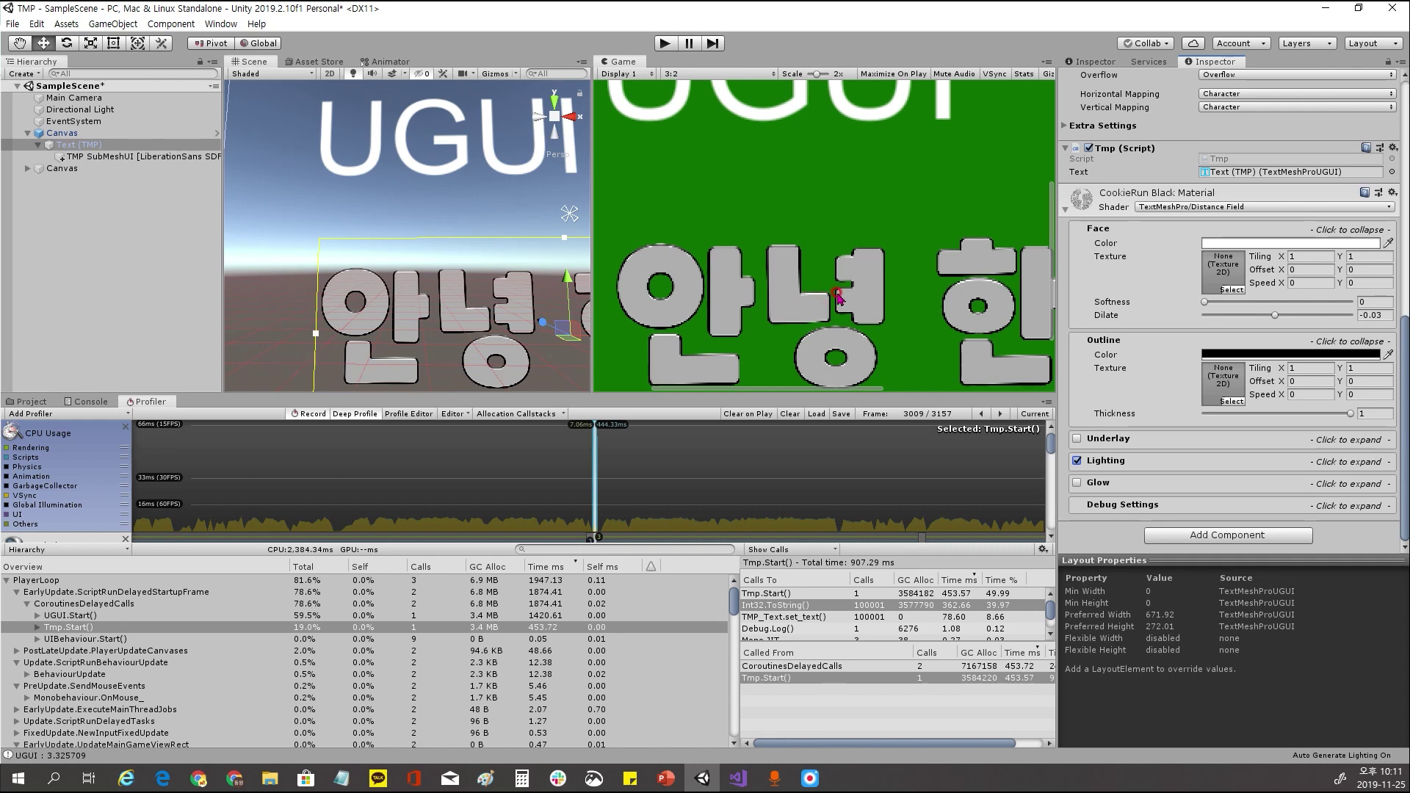
pyautogui.scroll(-3, 844, 305)
pyautogui.scroll(-2, 845, 306)
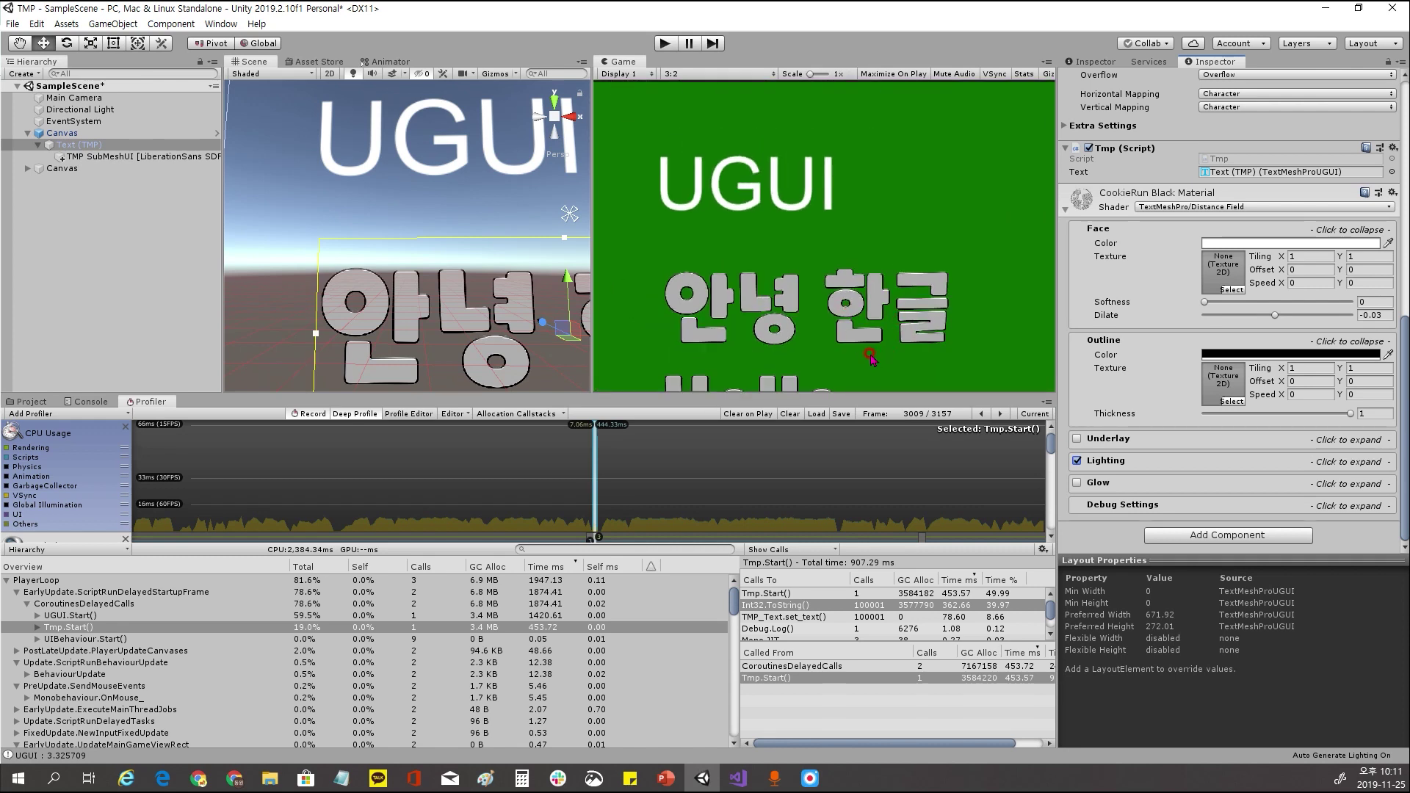
pyautogui.scroll(-3, 433, 309)
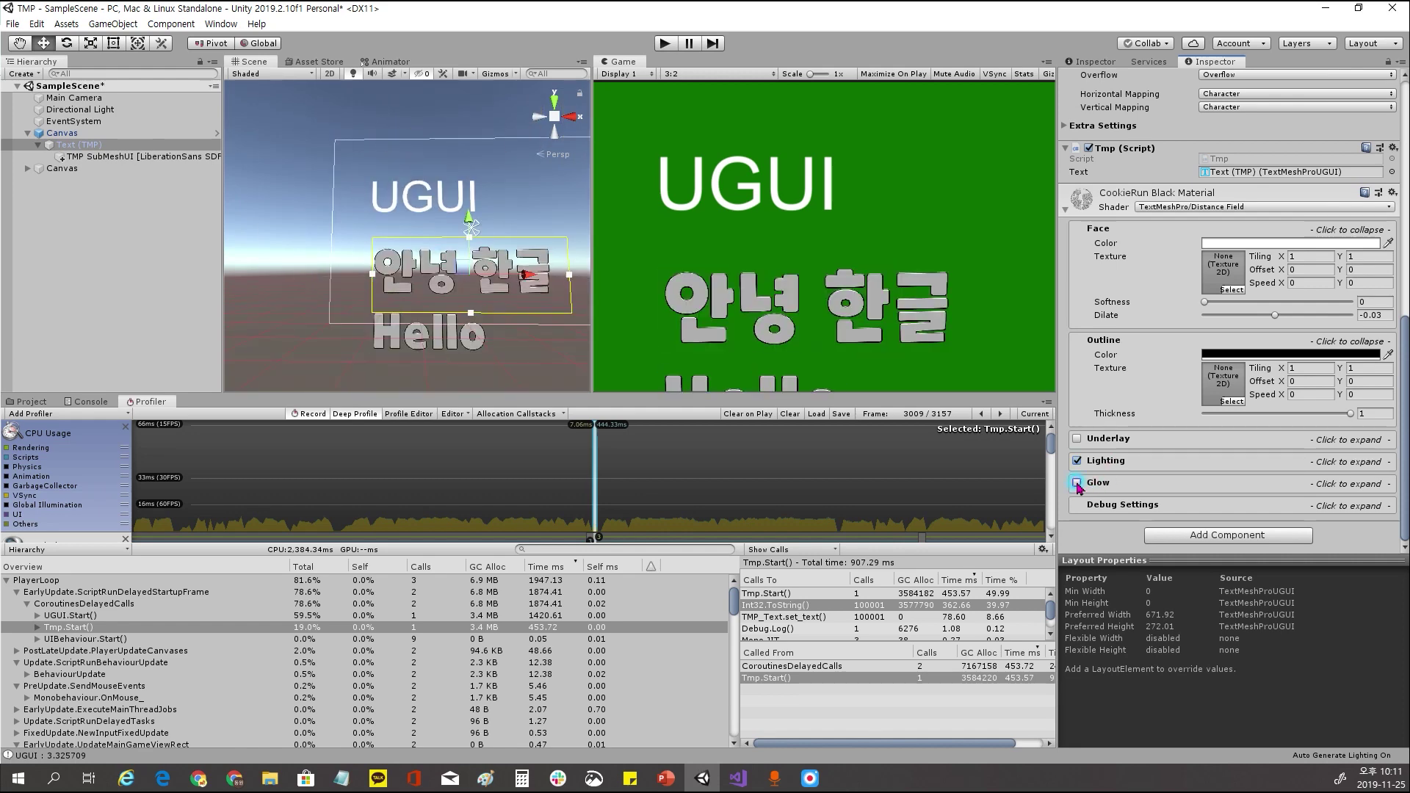
# Switch the material's shader to TextMeshPro > Distance Field (Surface)
pyautogui.click(1274, 243)
pyautogui.click(1253, 207)
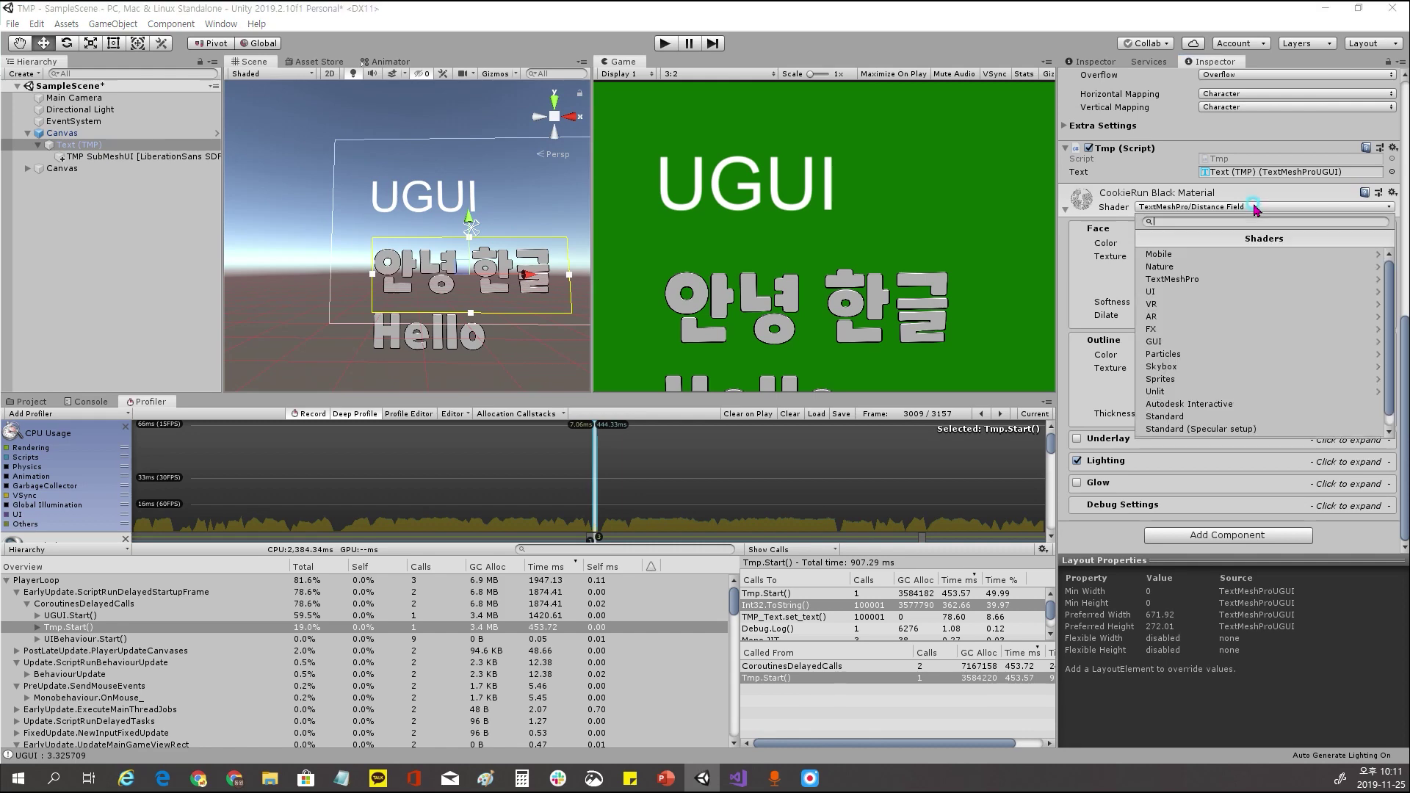
pyautogui.click(1195, 283)
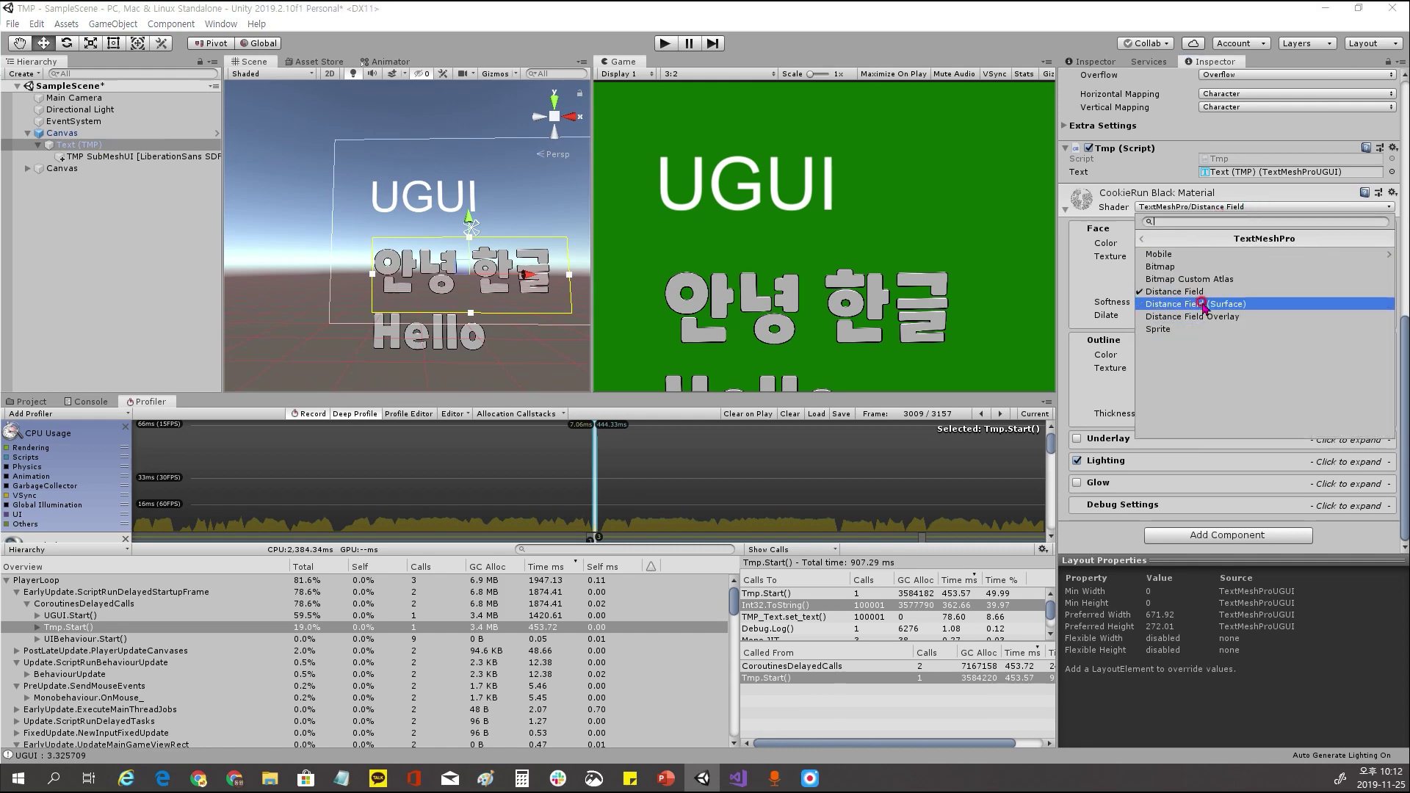
pyautogui.click(1201, 303)
pyautogui.scroll(-2, 1248, 404)
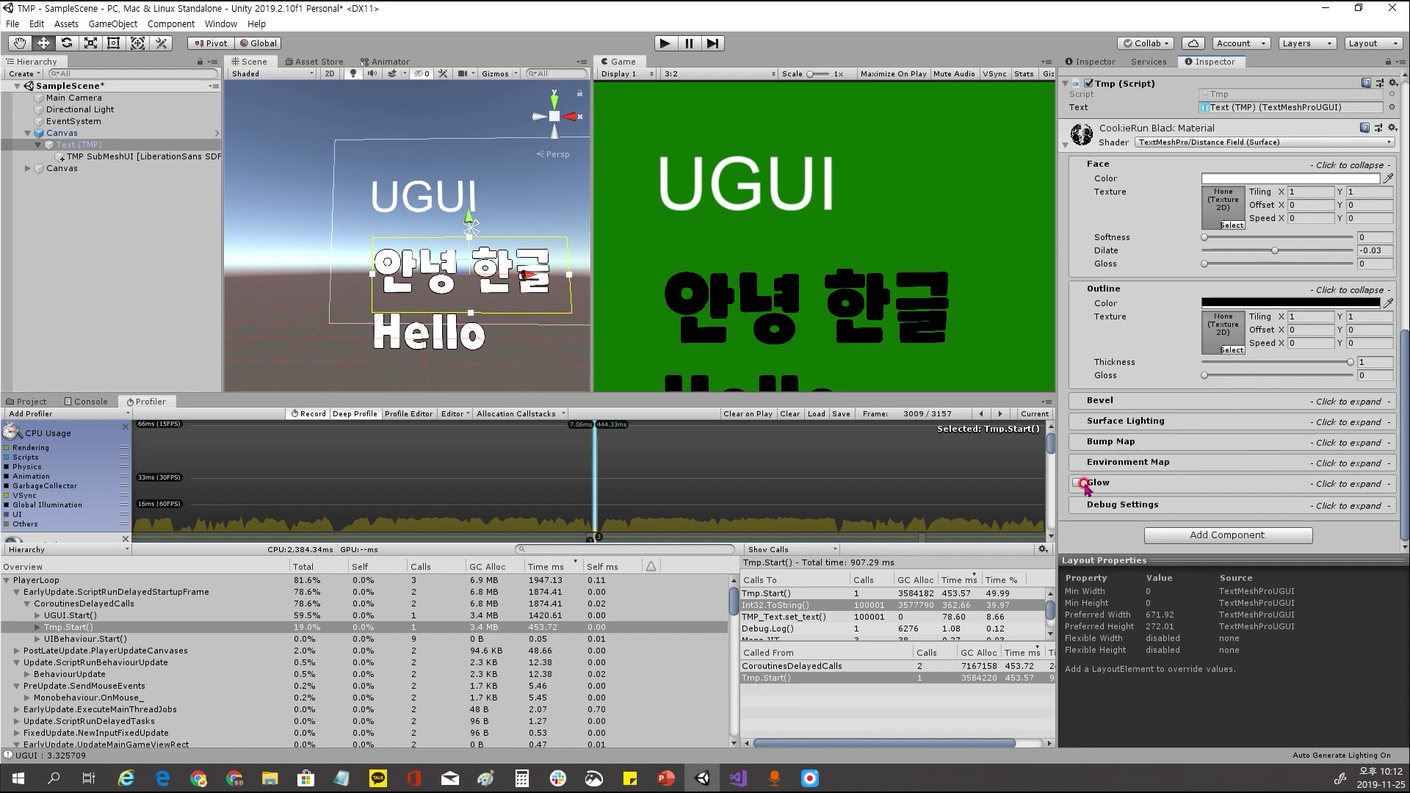
# Set Outline Thickness to 0 and keep the Outline Color black
pyautogui.click(1205, 362)
pyautogui.click(1330, 304)
pyautogui.moveTo(813, 476); pyautogui.dragTo(738, 561)
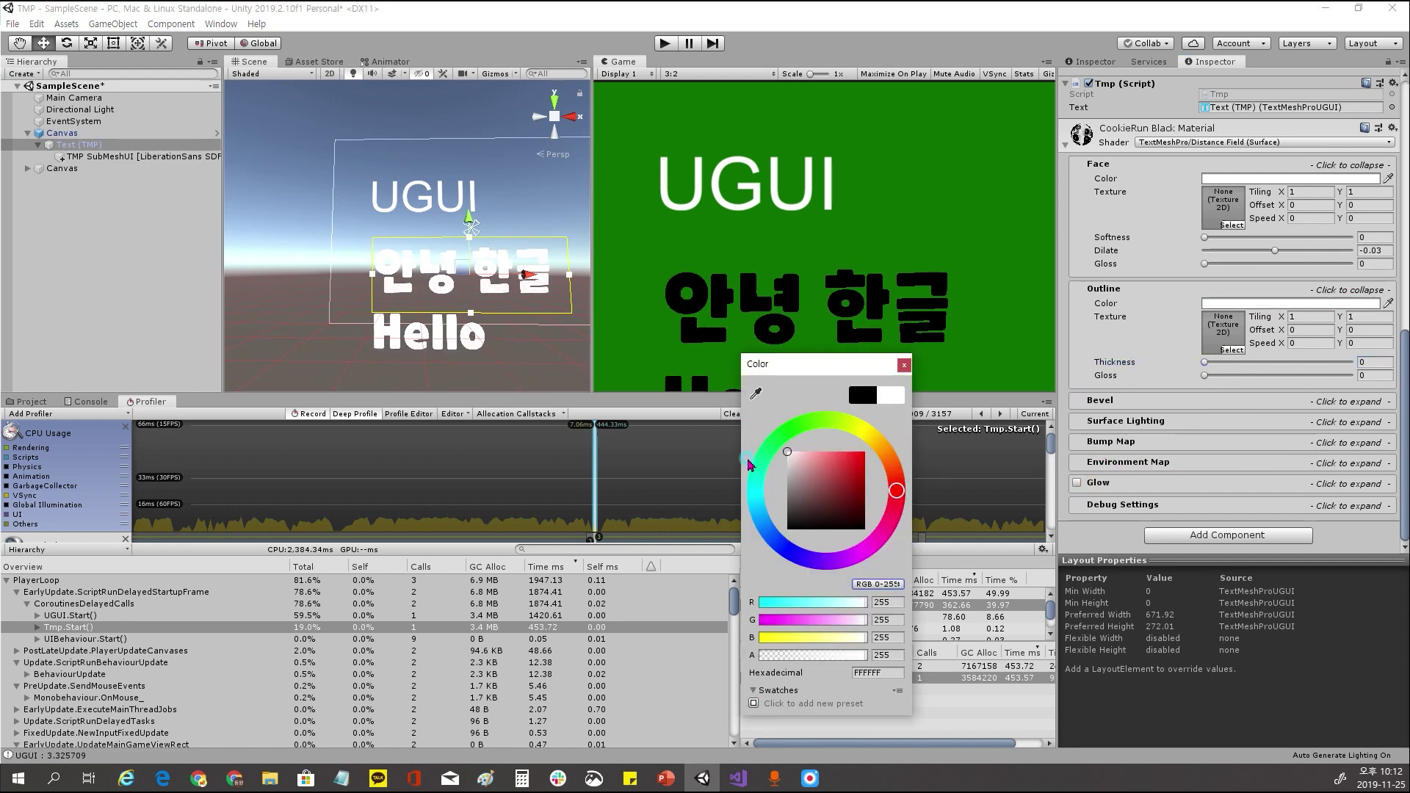
pyautogui.click(904, 365)
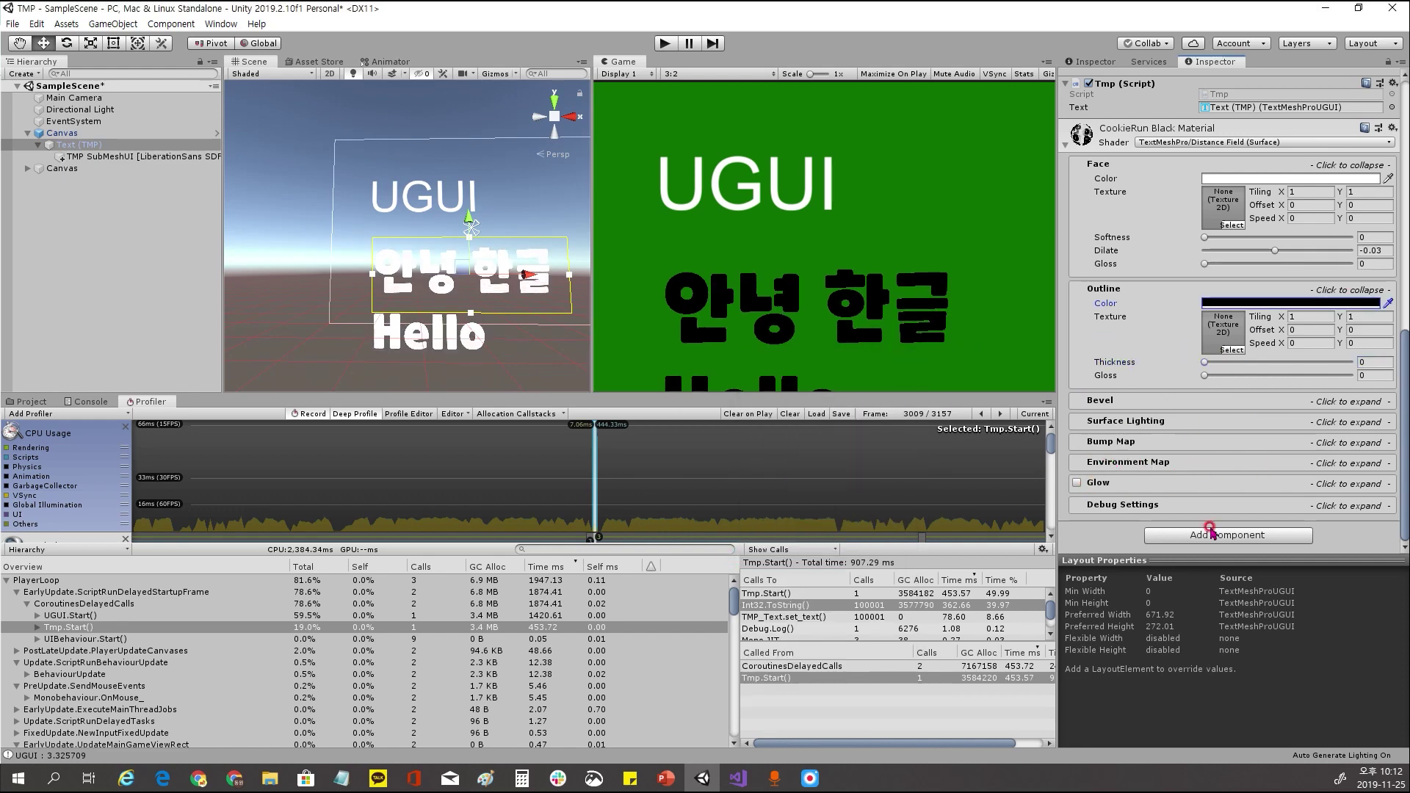
# Expand the Bump Map section and review the surface shader settings
pyautogui.click(1138, 447)
pyautogui.scroll(-2, 1146, 448)
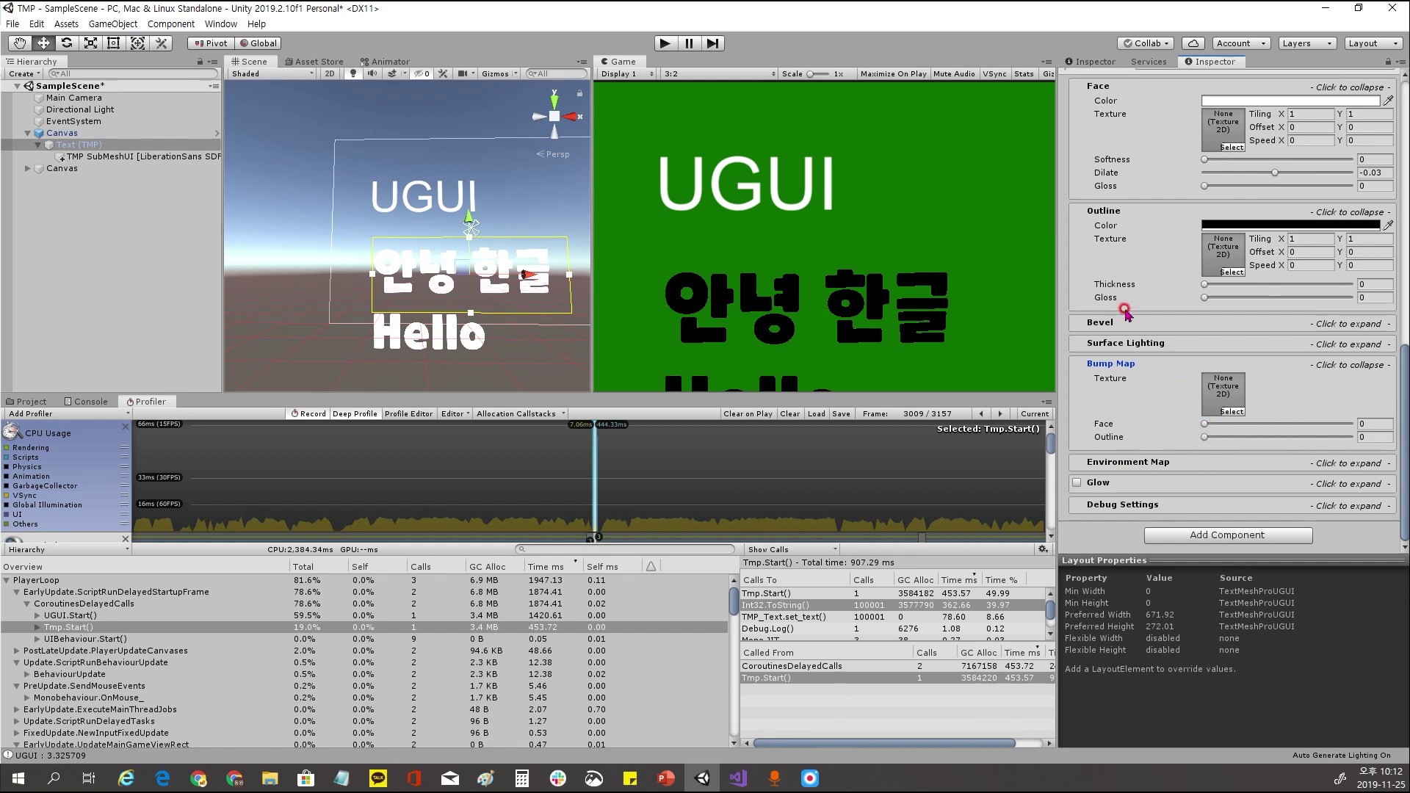
pyautogui.scroll(5, 1204, 466)
pyautogui.scroll(-2, 1208, 467)
pyautogui.scroll(-3, 1208, 467)
pyautogui.scroll(5, 1148, 461)
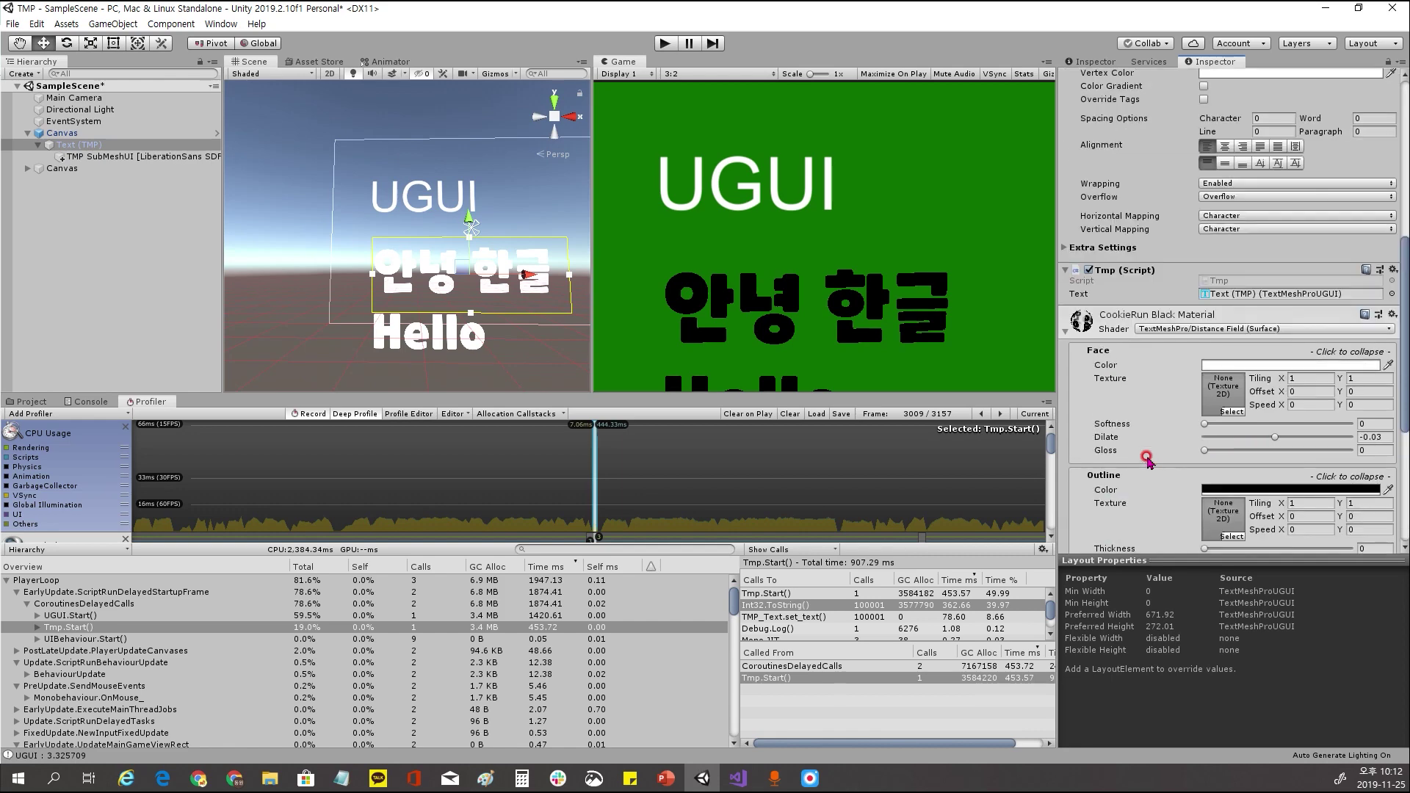
pyautogui.scroll(-5, 1148, 460)
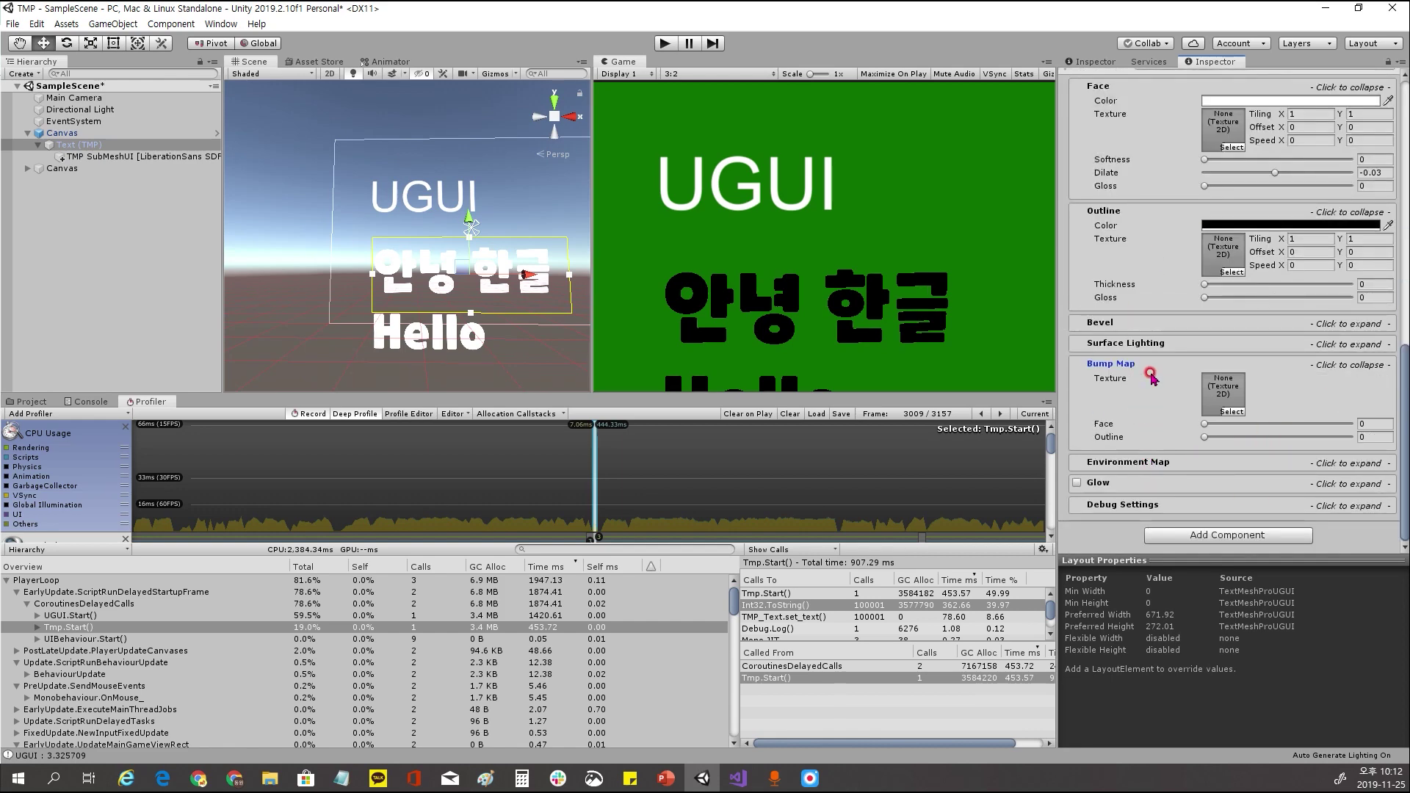
pyautogui.scroll(-3, 496, 313)
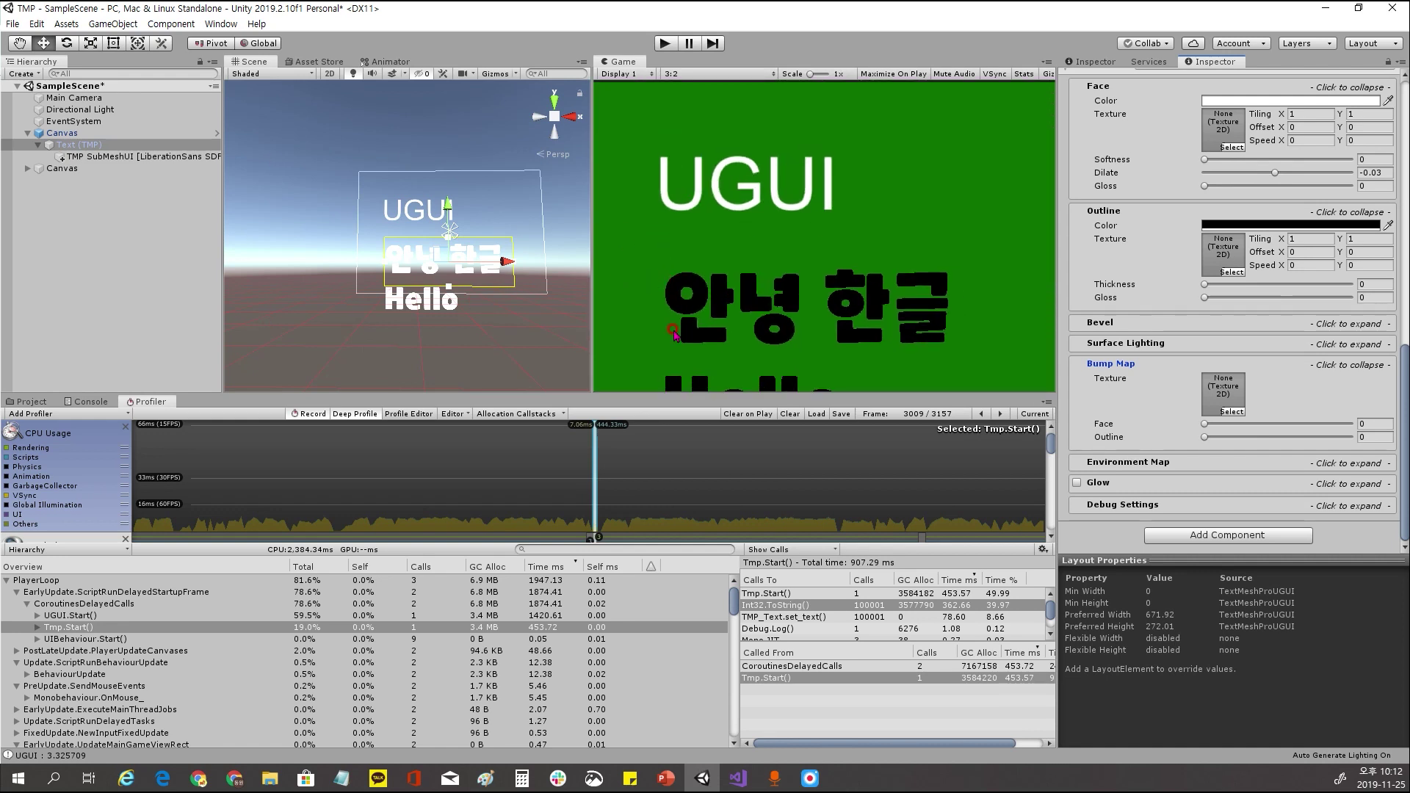
pyautogui.scroll(3, 1174, 436)
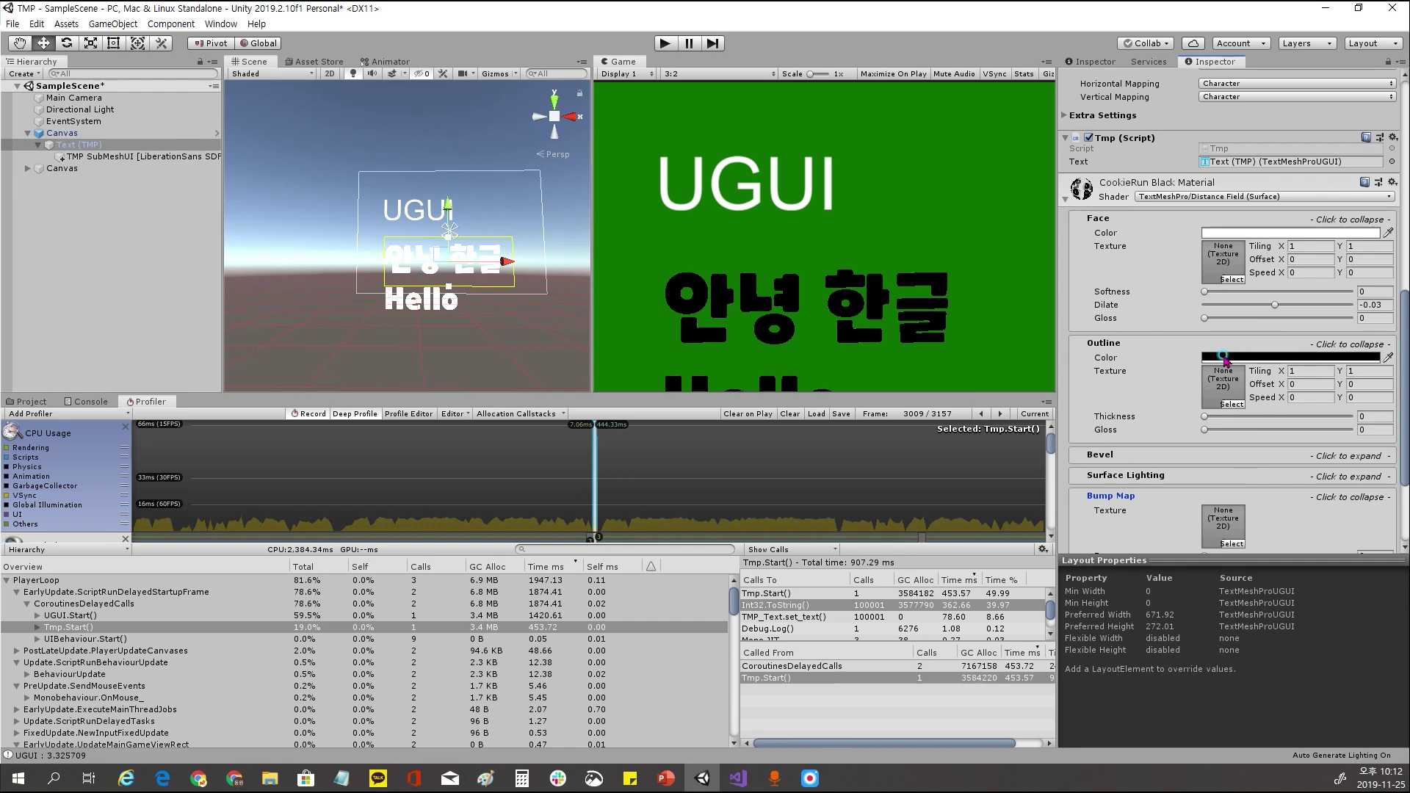
pyautogui.hotkey('ctrl', 'z')
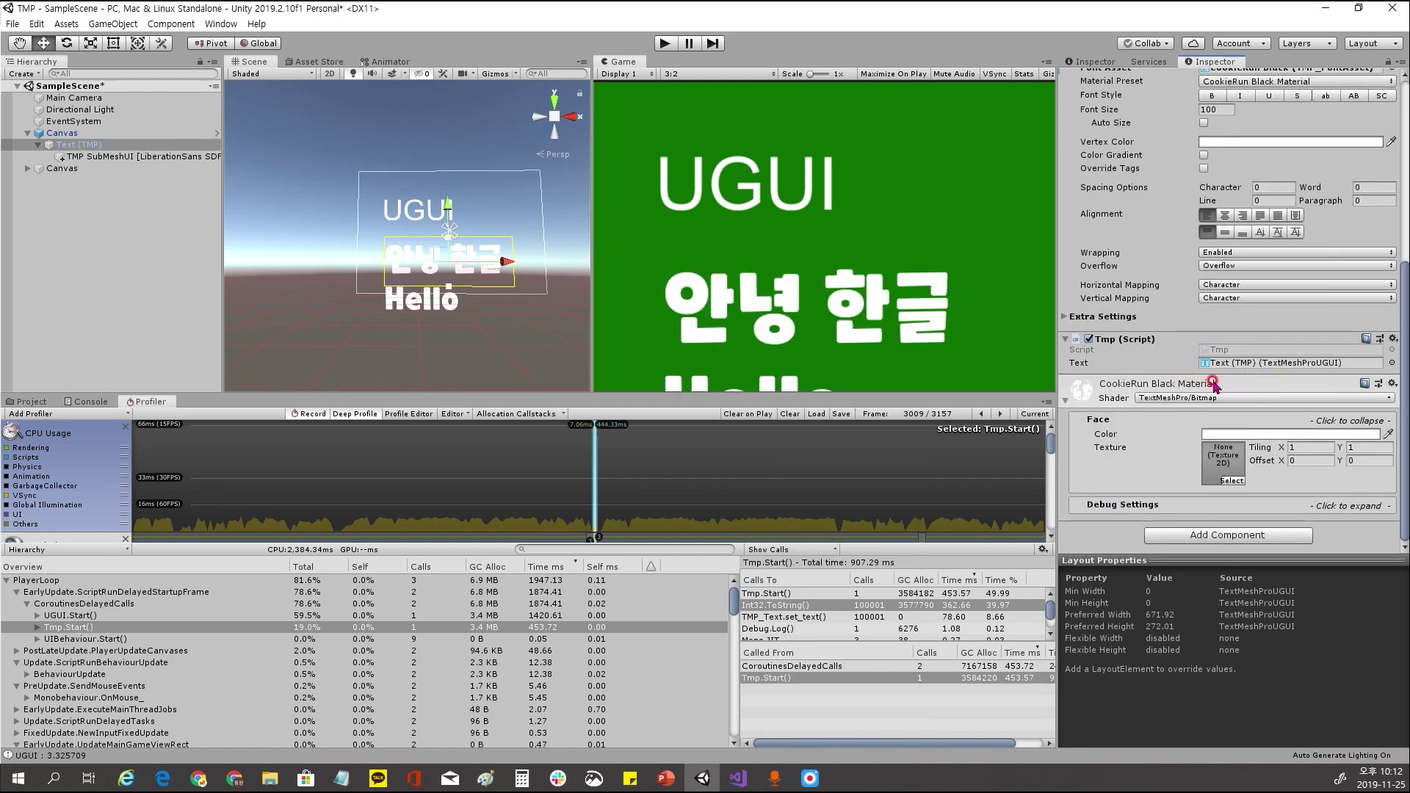
pyautogui.click(1175, 391)
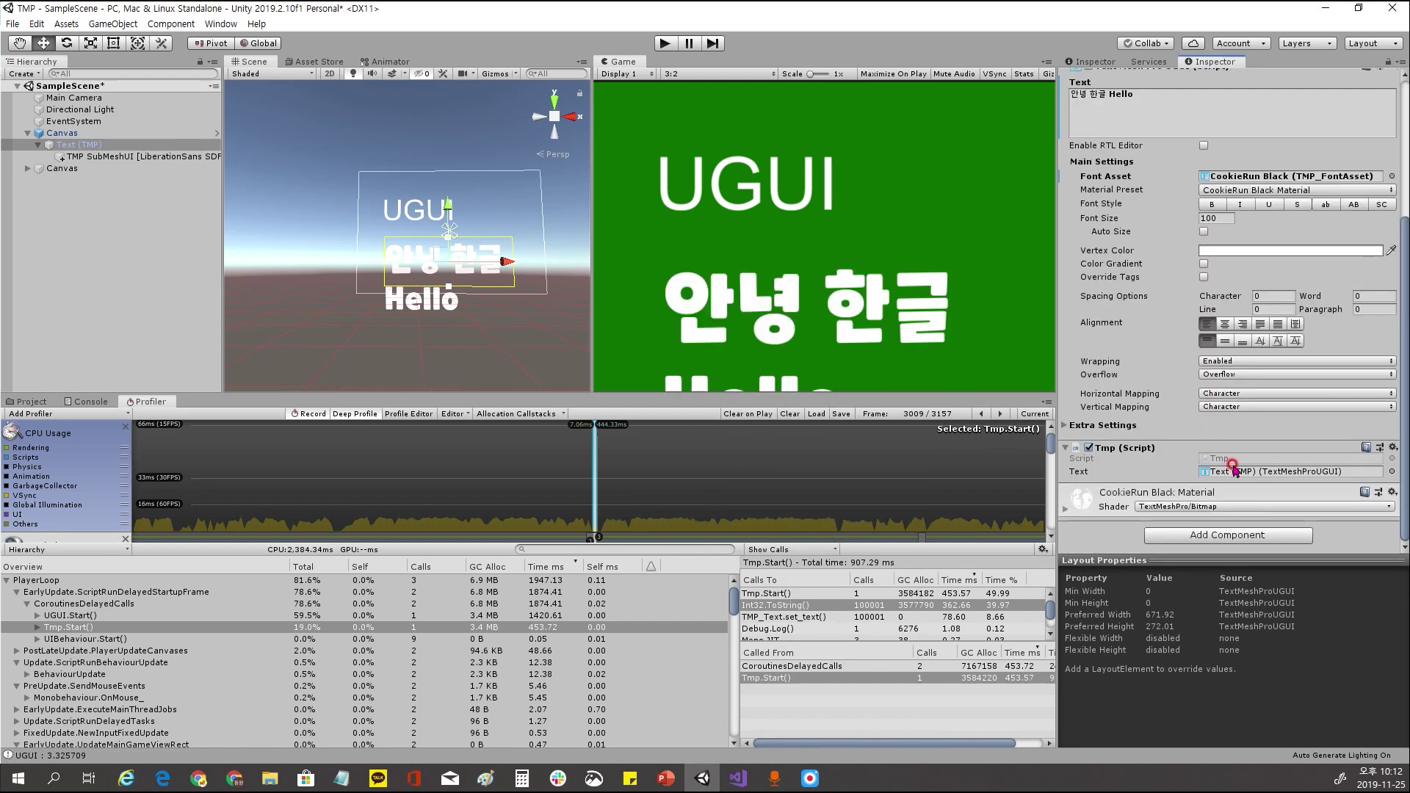
pyautogui.click(1193, 507)
pyautogui.click(1194, 579)
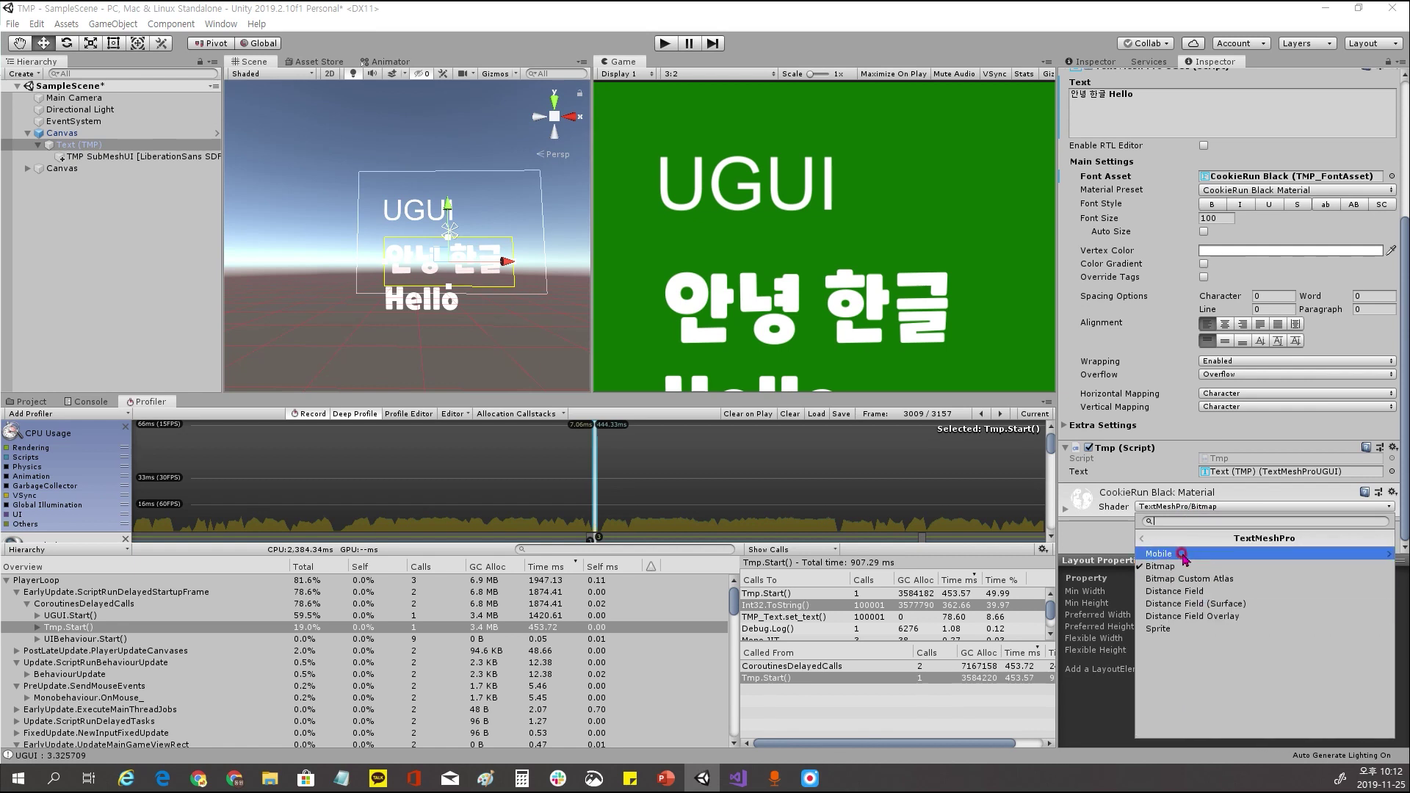
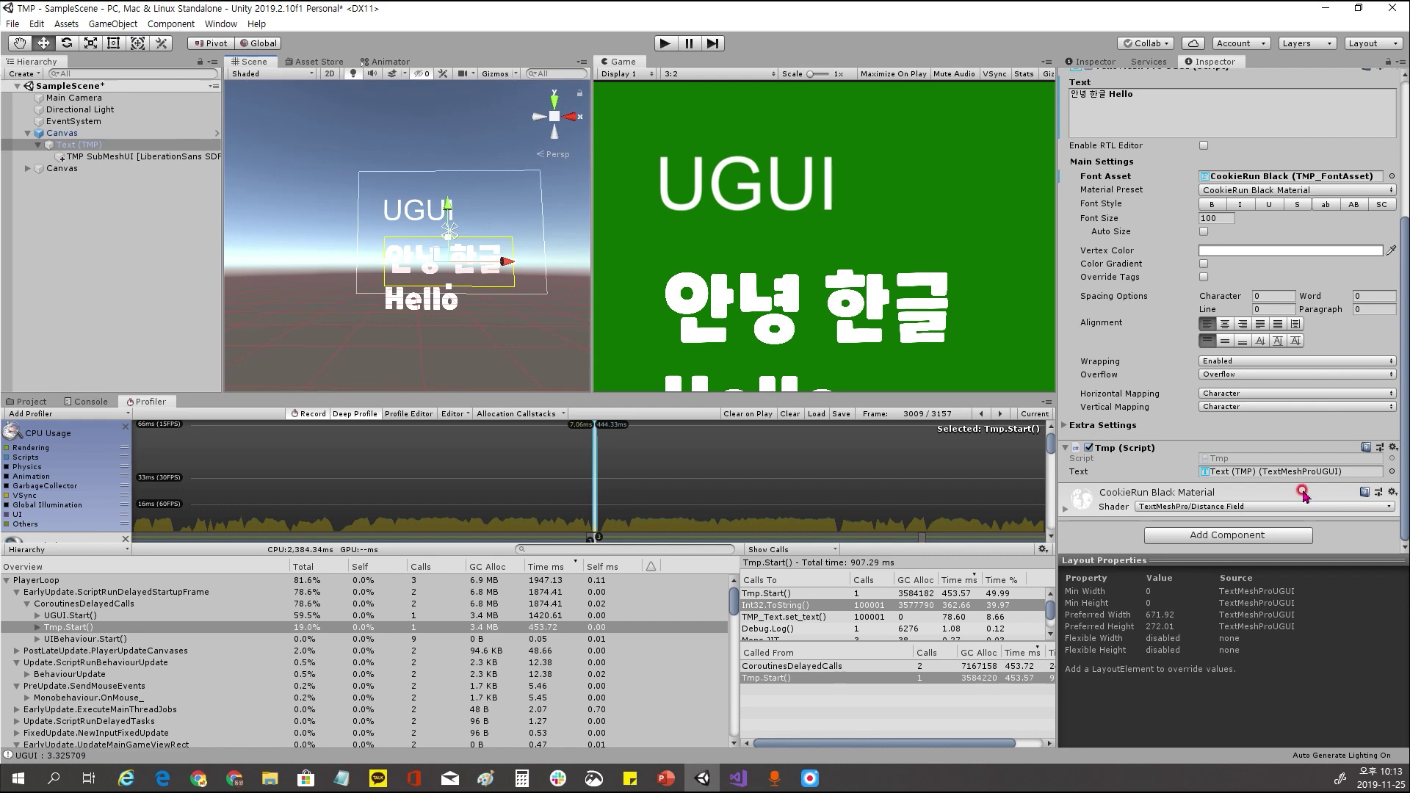
# Expand the text material's settings in the Inspector
pyautogui.scroll(3, 1072, 449)
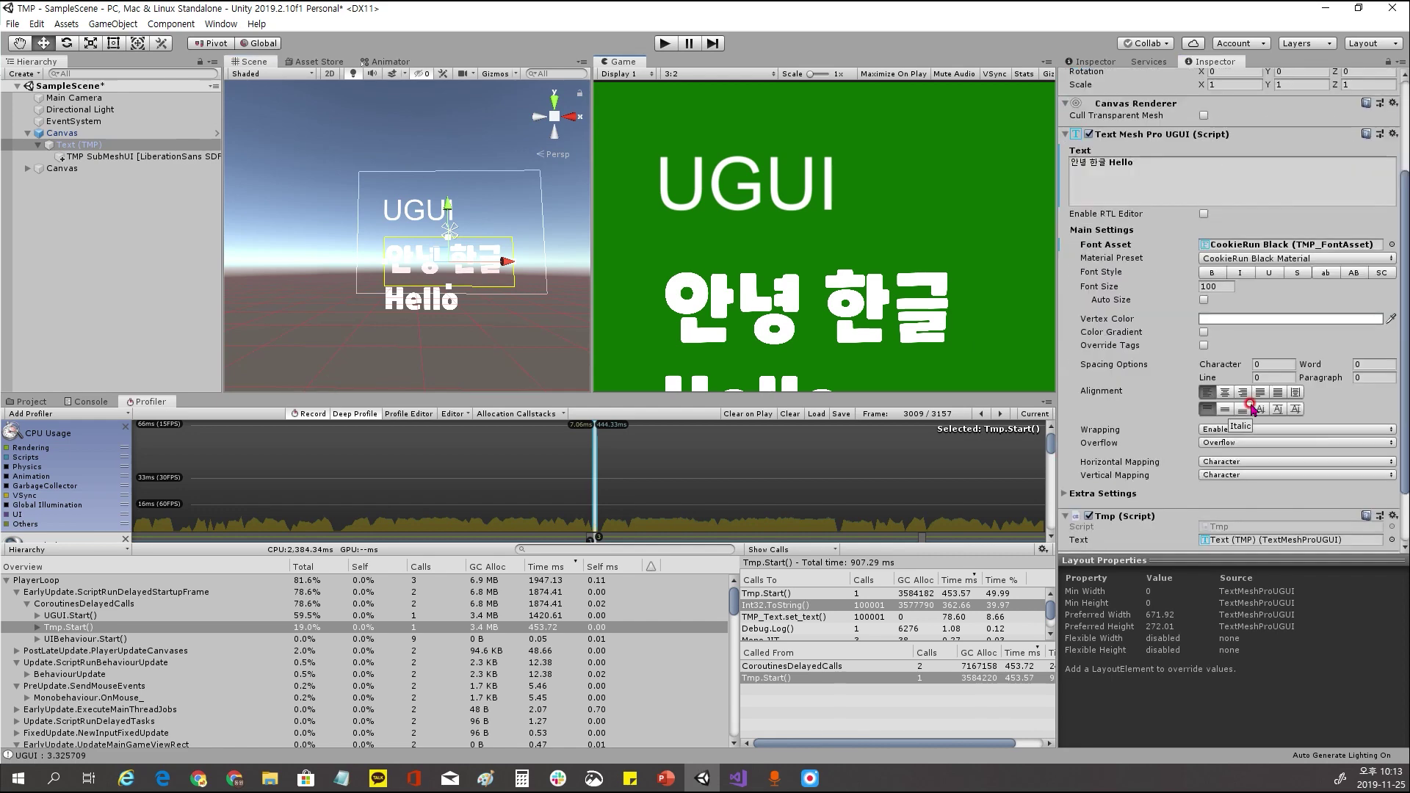
pyautogui.scroll(-3, 1251, 406)
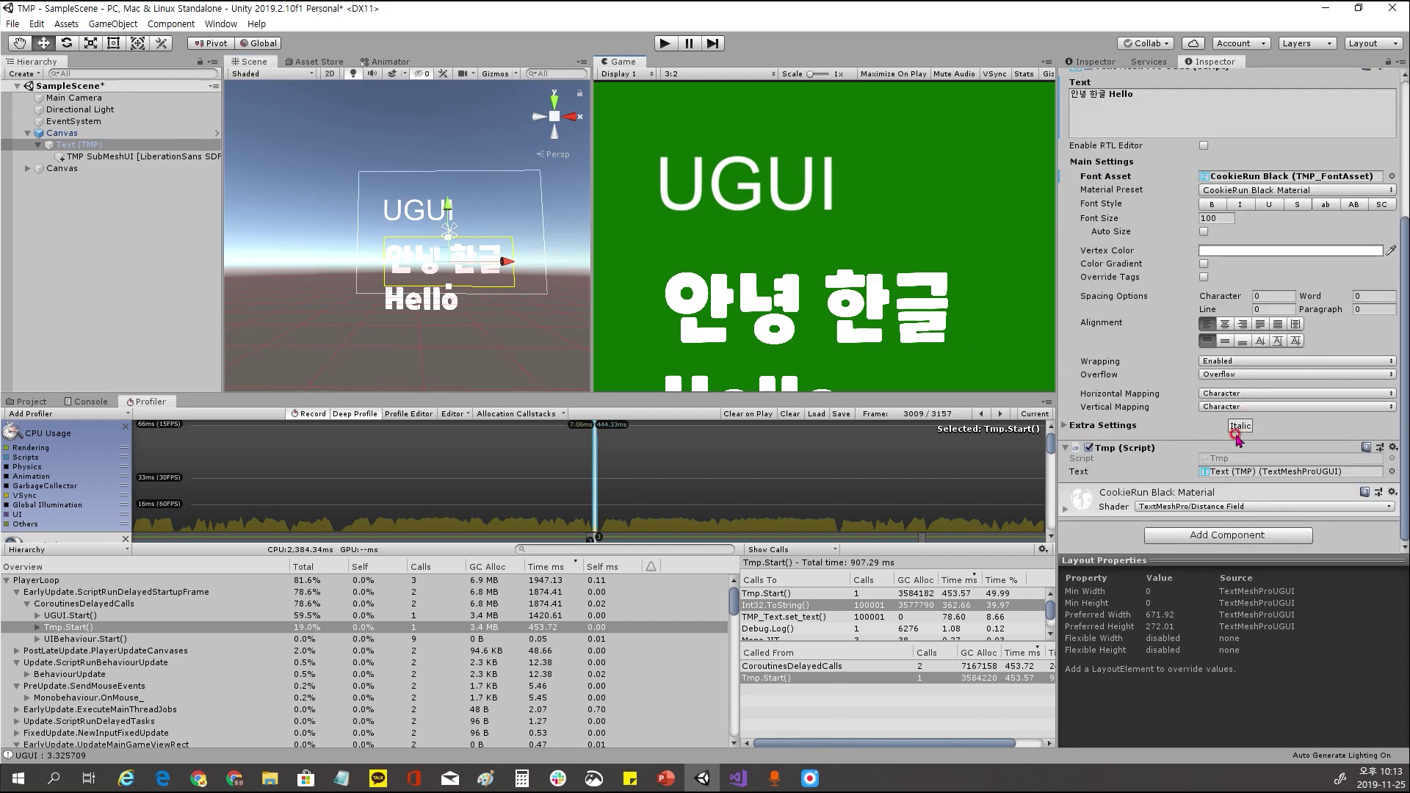
pyautogui.click(1066, 510)
pyautogui.scroll(-3, 1194, 481)
pyautogui.scroll(-10, 1205, 360)
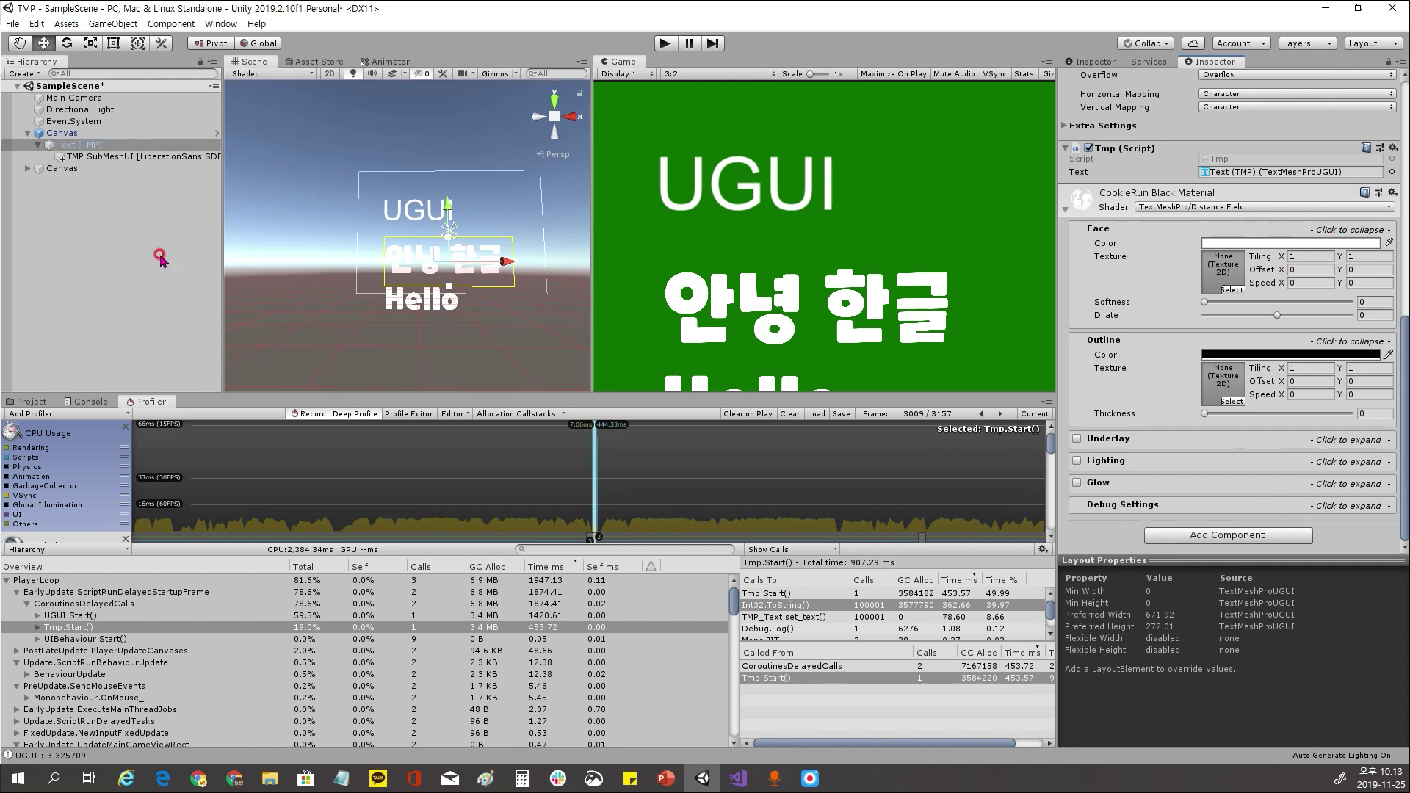
# Duplicate the Text (TMP) object and move the copy to the right along X
pyautogui.click(109, 144)
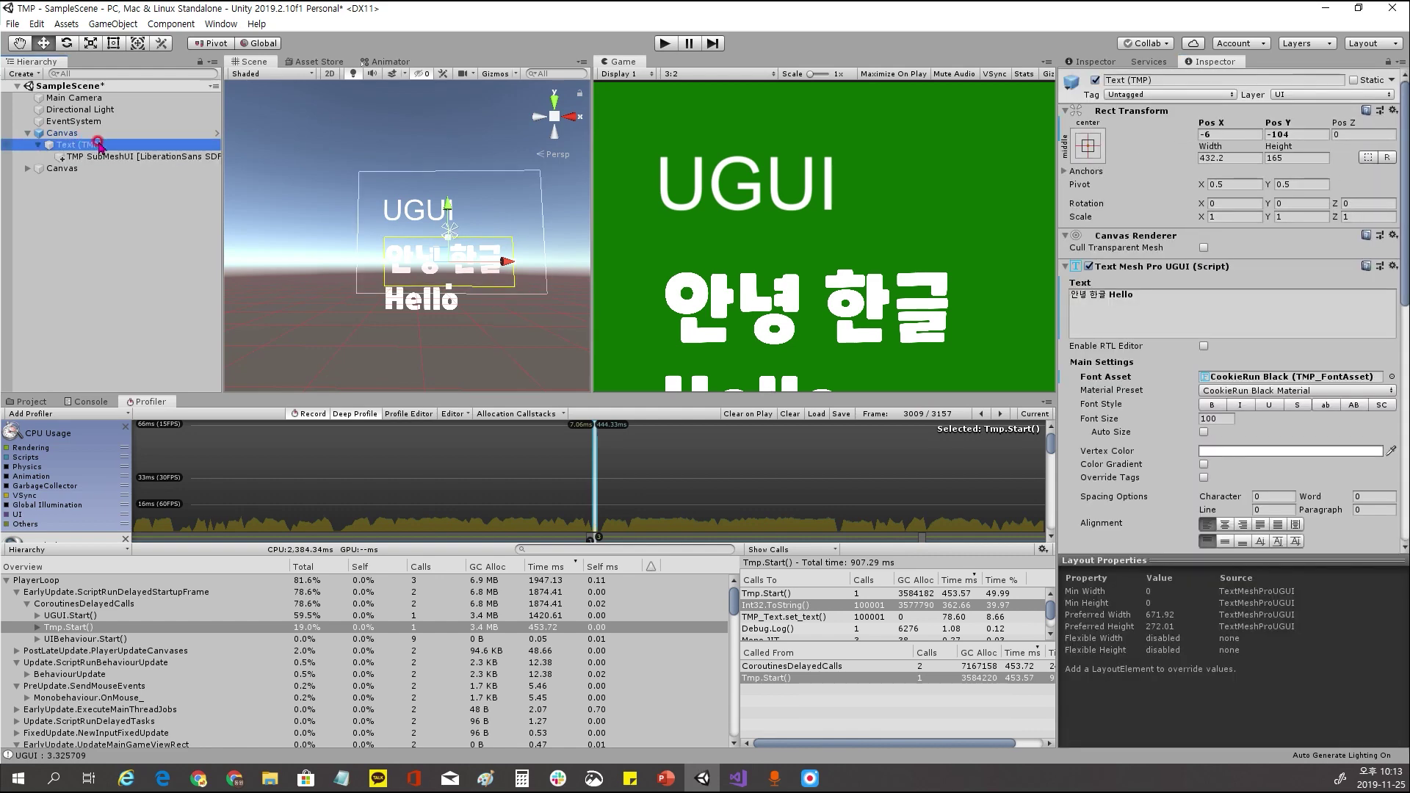
pyautogui.hotkey('ctrl', 'd')
pyautogui.moveTo(508, 262); pyautogui.dragTo(588, 268)
pyautogui.click(440, 264)
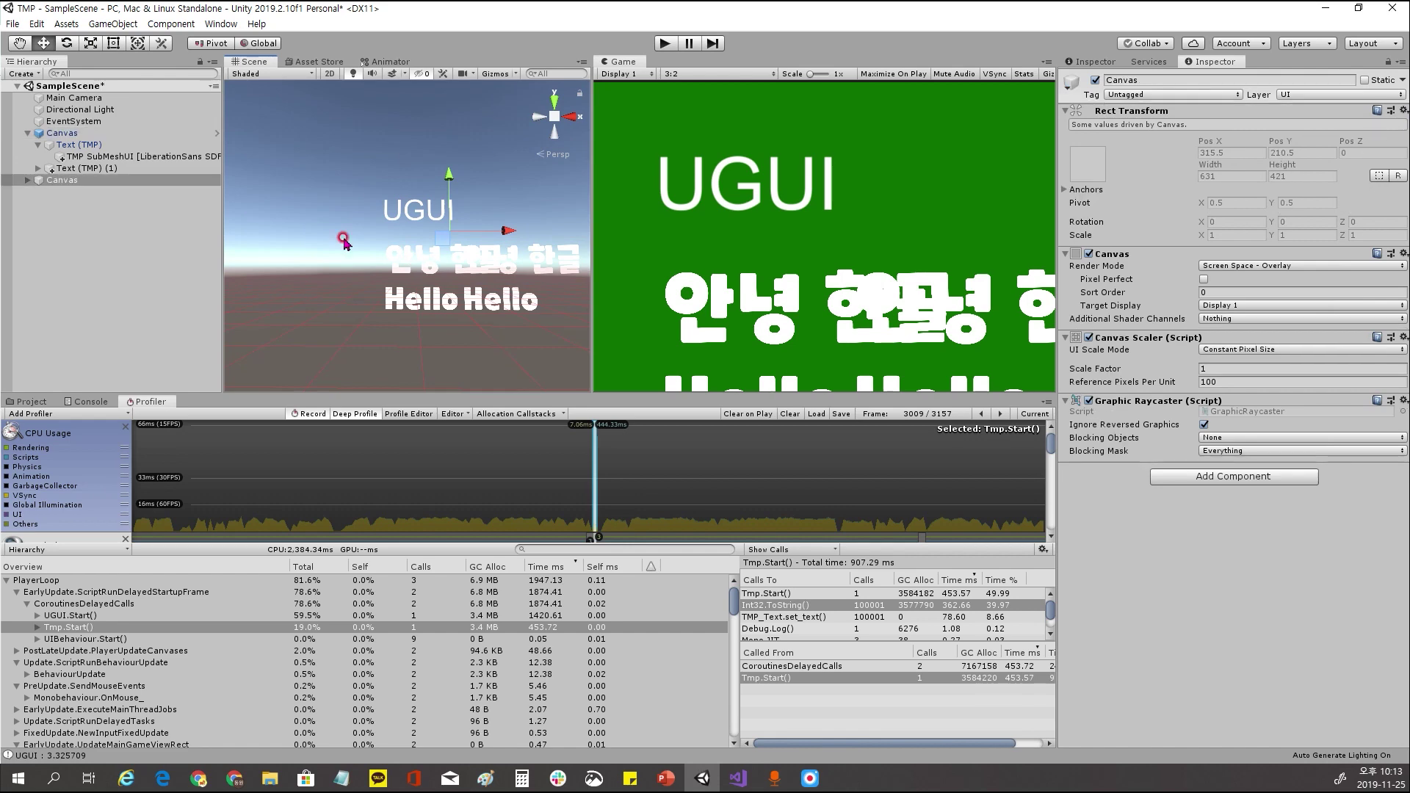
# Replace the original Text (TMP) object's text with 안
pyautogui.click(101, 156)
pyautogui.click(79, 144)
pyautogui.click(1142, 294)
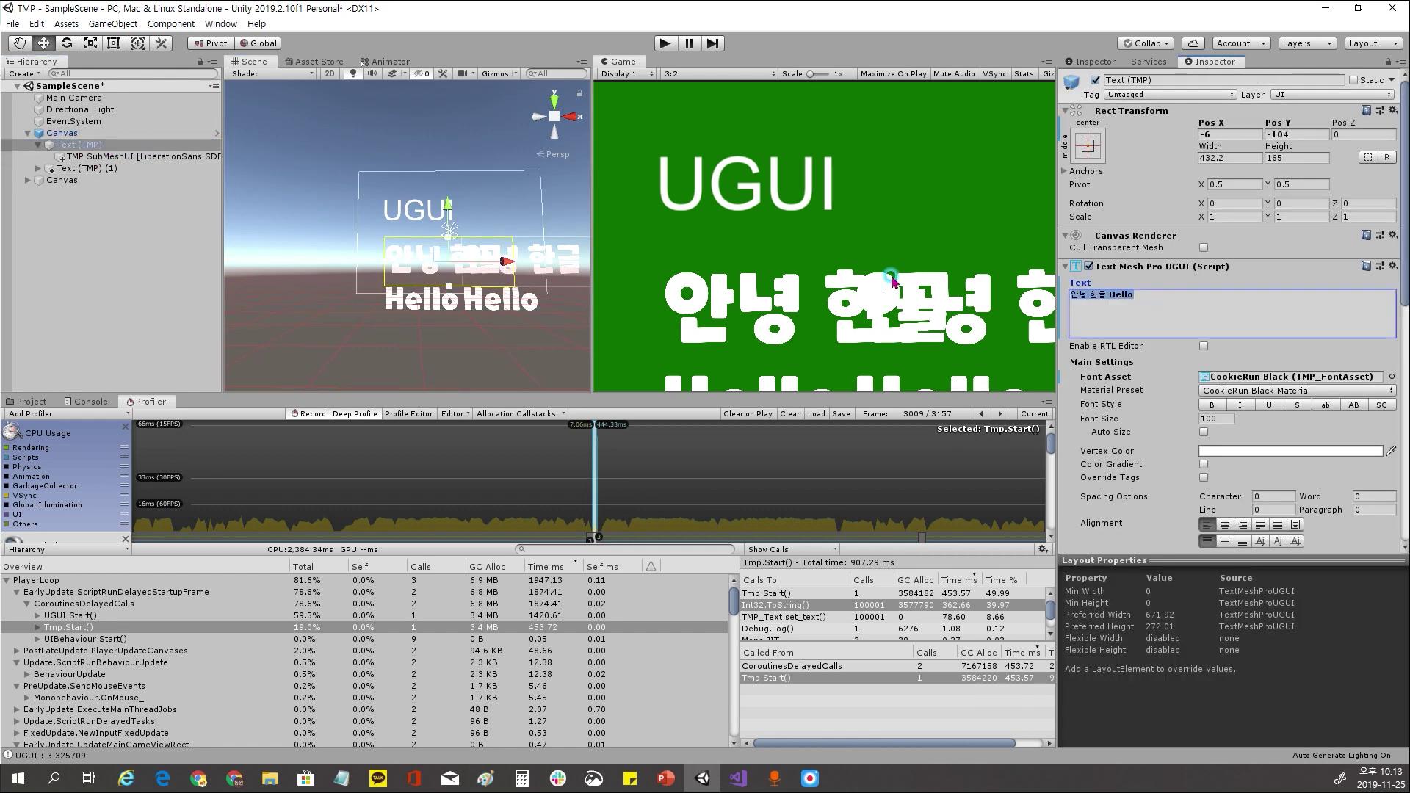
pyautogui.write('dks')
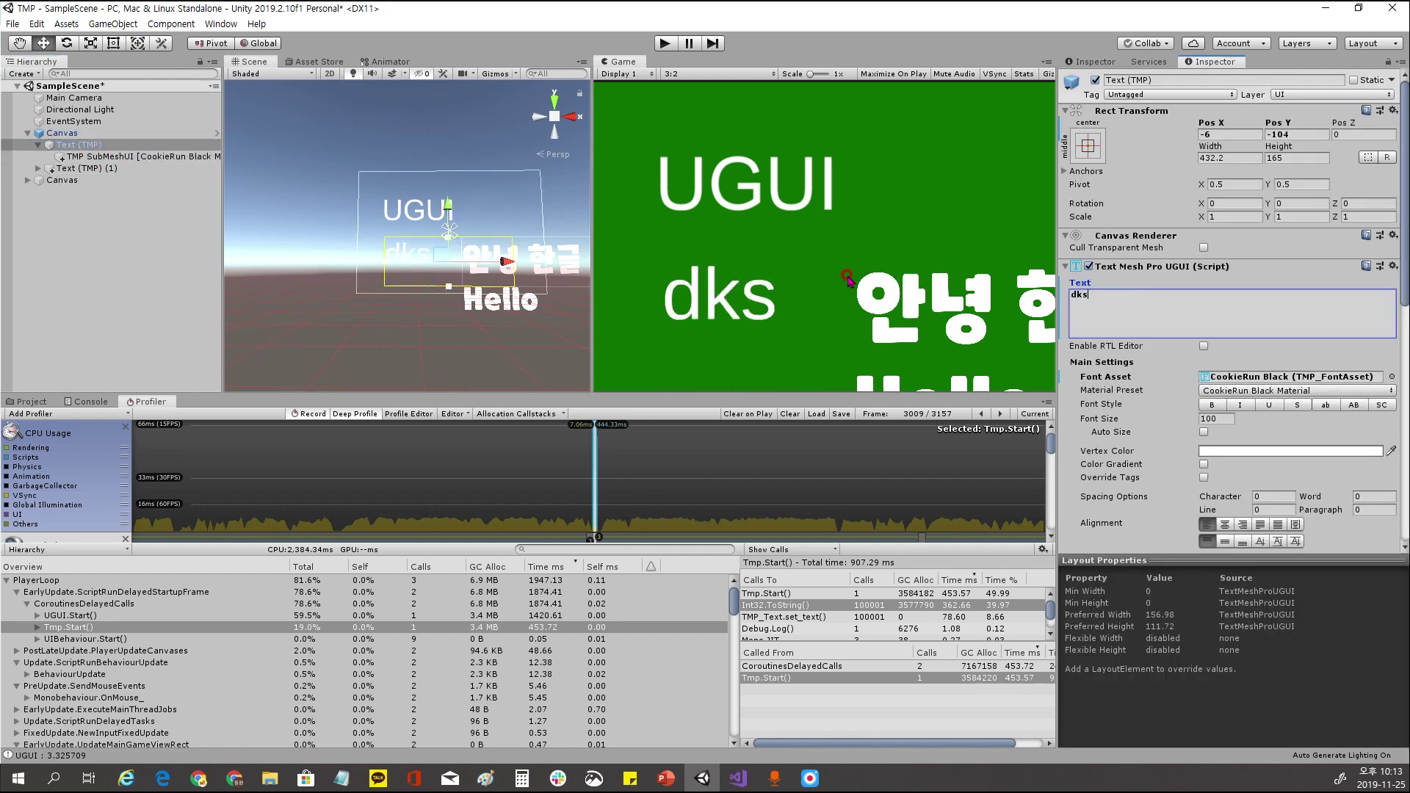
pyautogui.press('BackSpace')
pyautogui.press('BackSpace')
pyautogui.press('BackSpace')
pyautogui.write('아')
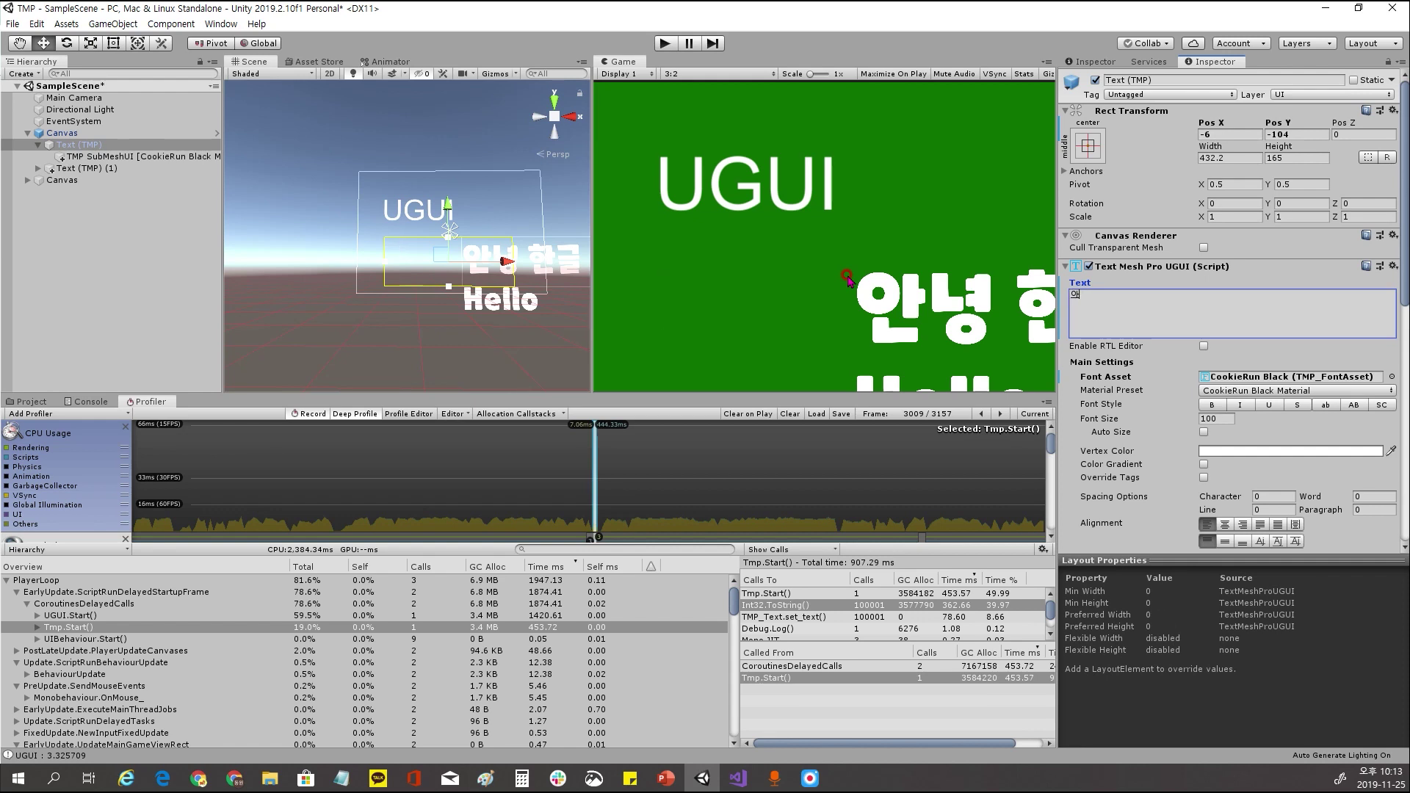
pyautogui.press('BackSpace')
pyautogui.press('BackSpace')
# Replace the copied Text (TMP) (1) object's text with 녕
pyautogui.click(81, 168)
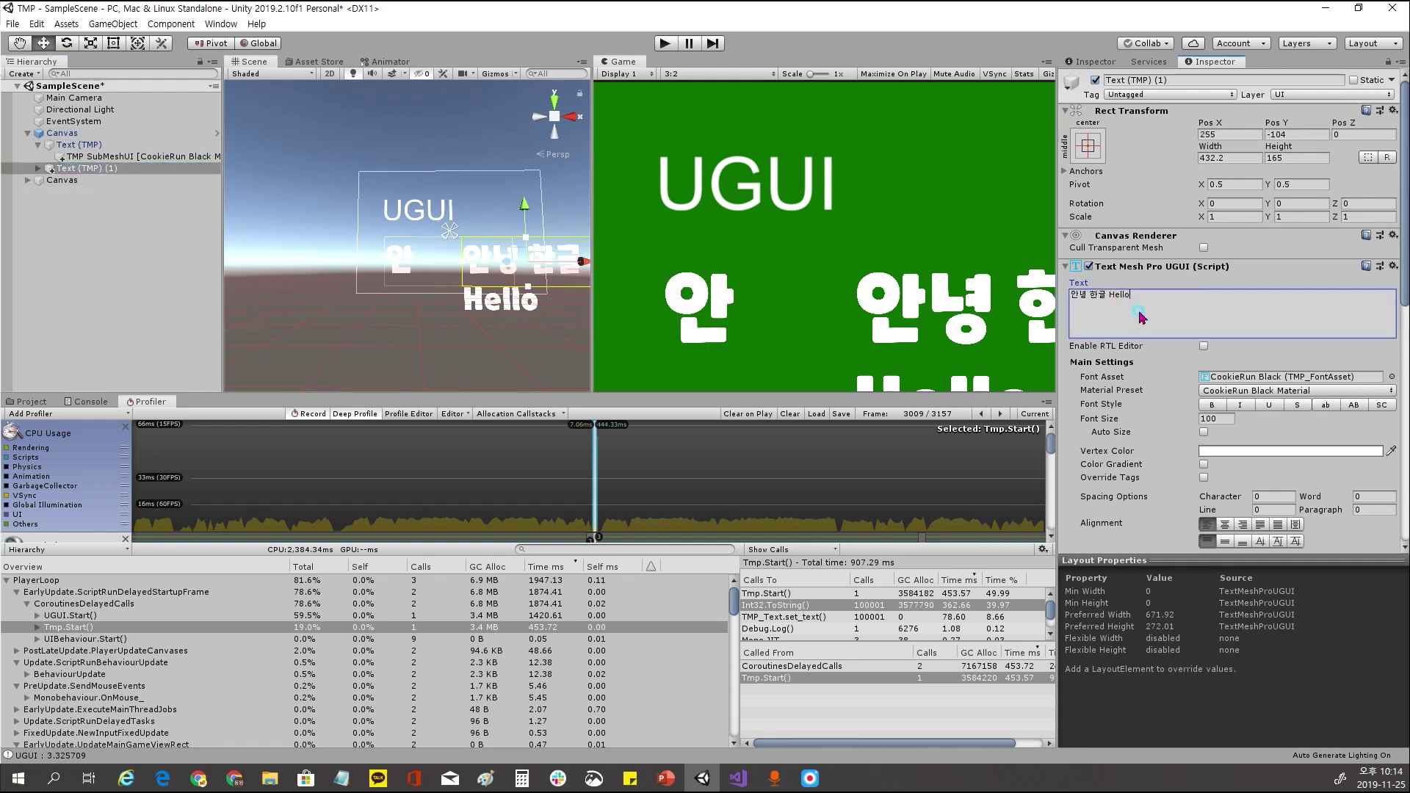
pyautogui.hotkey('ctrl', 'a')
pyautogui.write('ㄴ')
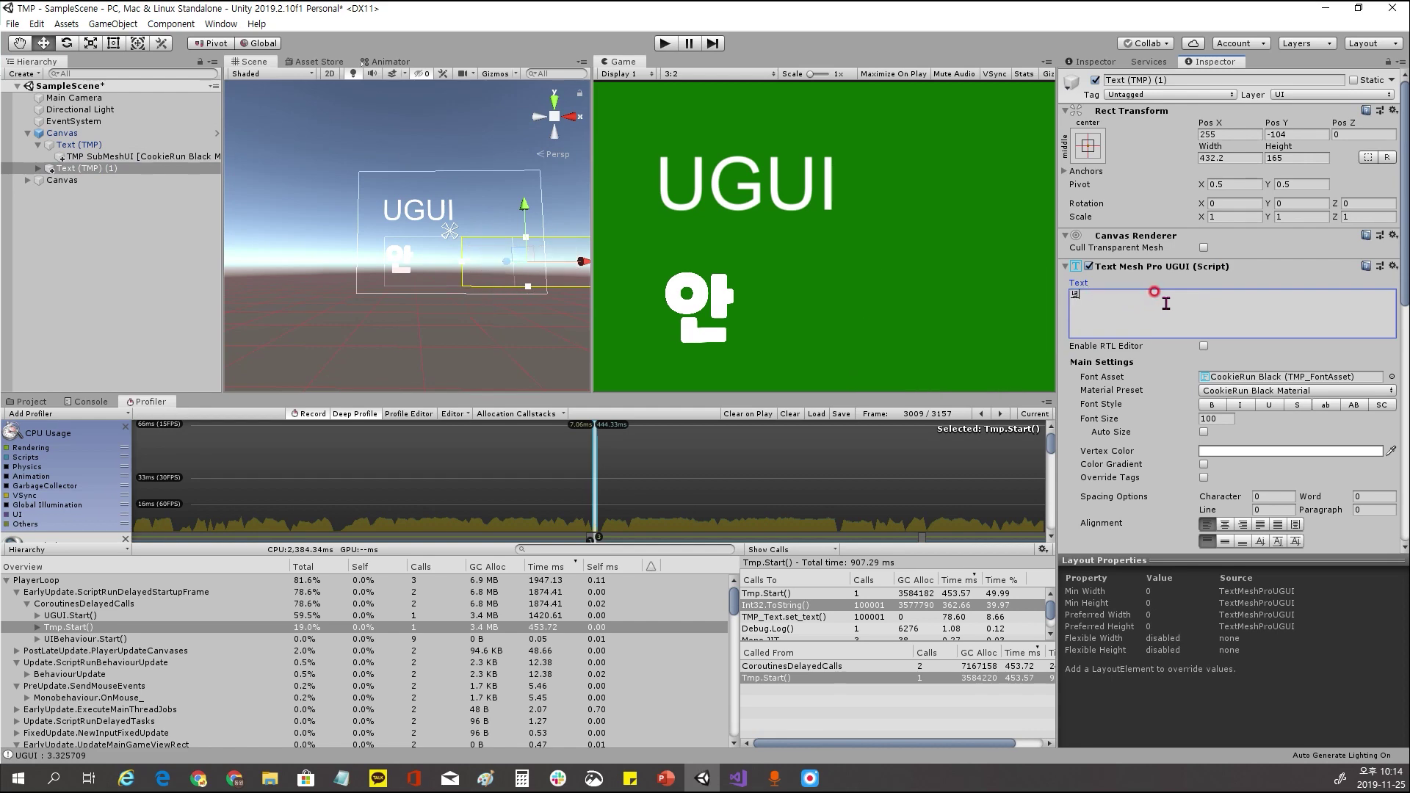
pyautogui.write('녕')
pyautogui.press('Return')
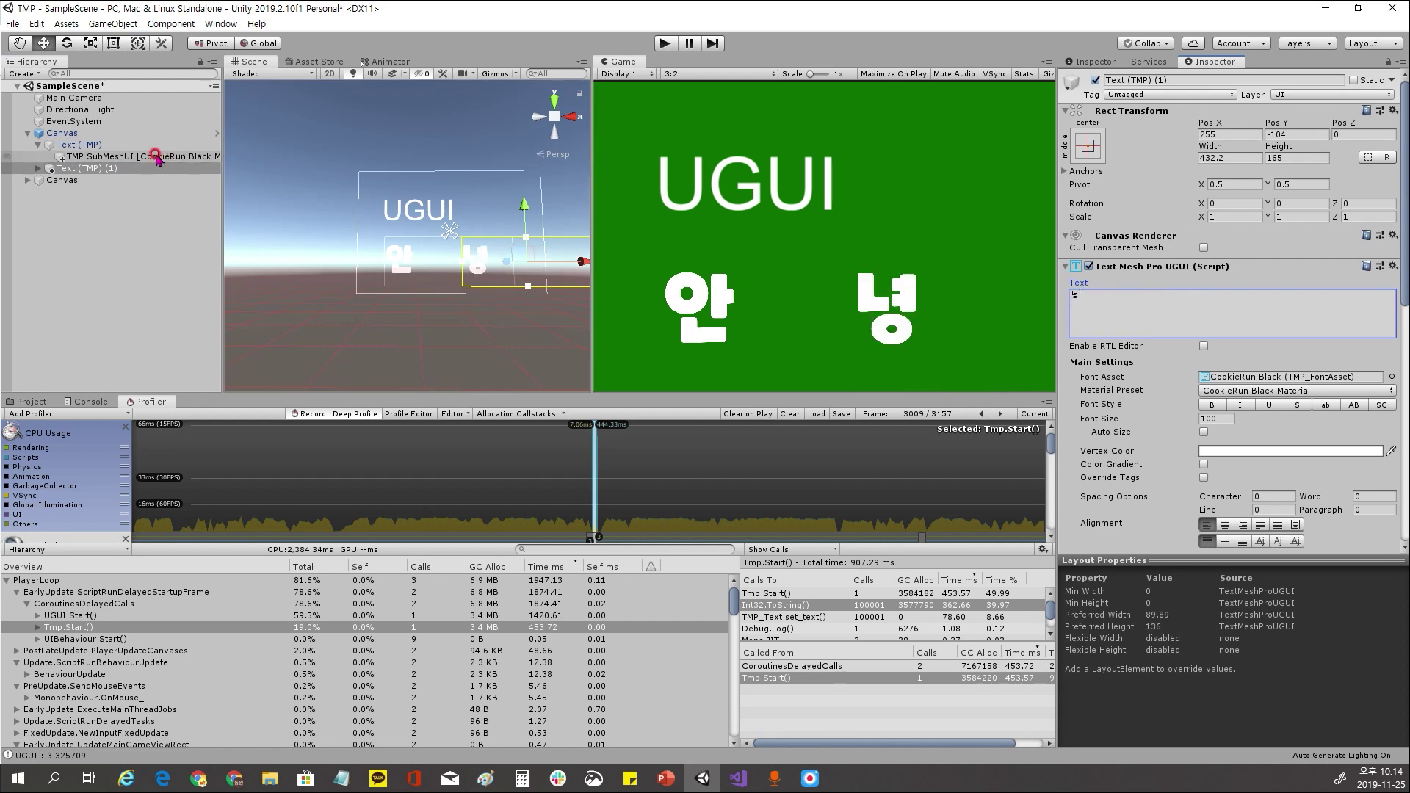
# Select Text (TMP) and try adjusting the material's Outline Thickness
pyautogui.click(81, 145)
pyautogui.scroll(-5, 1260, 467)
pyautogui.scroll(-5, 1248, 448)
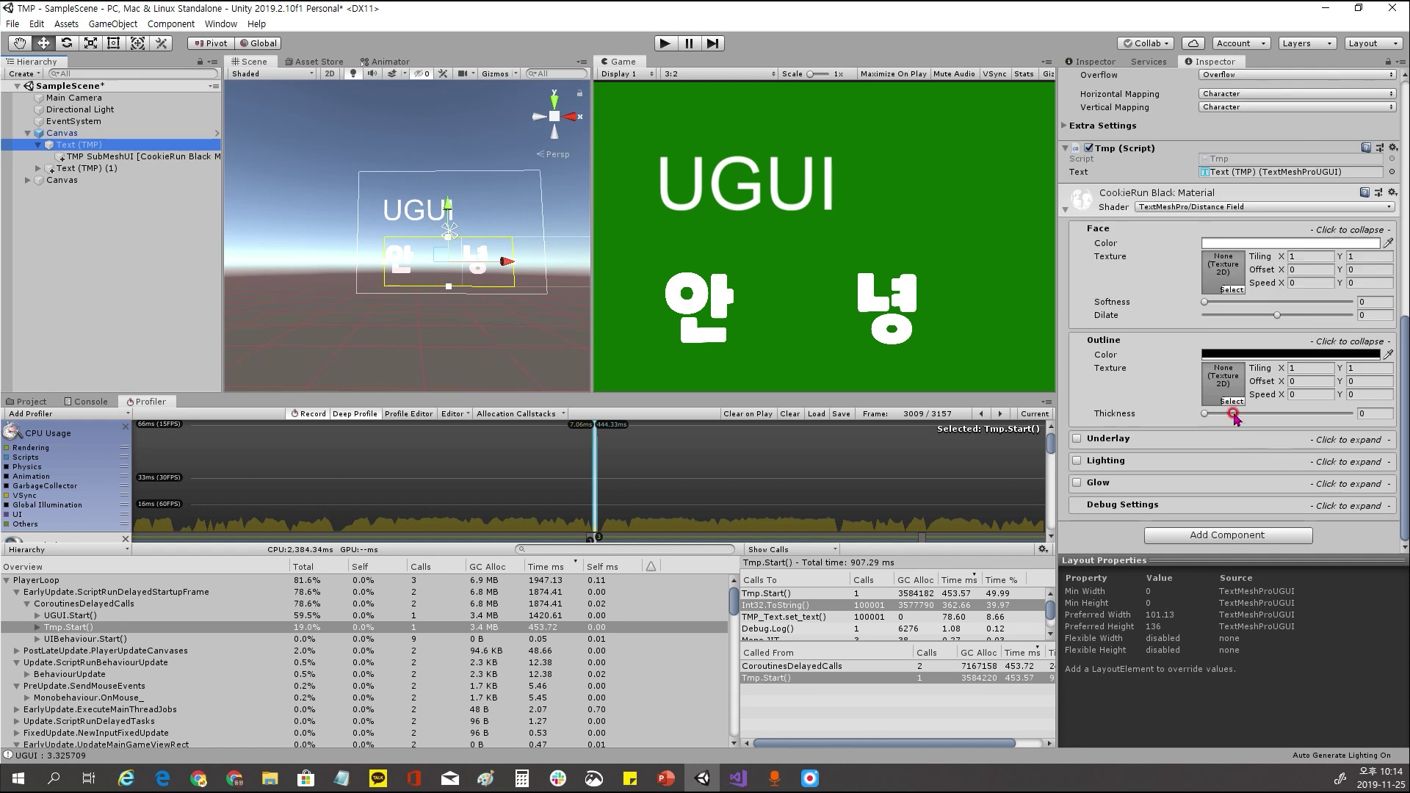
pyautogui.moveTo(1244, 415)
pyautogui.mouseDown()
pyautogui.moveTo(1276, 415)
pyautogui.moveTo(1191, 418)
pyautogui.mouseUp()
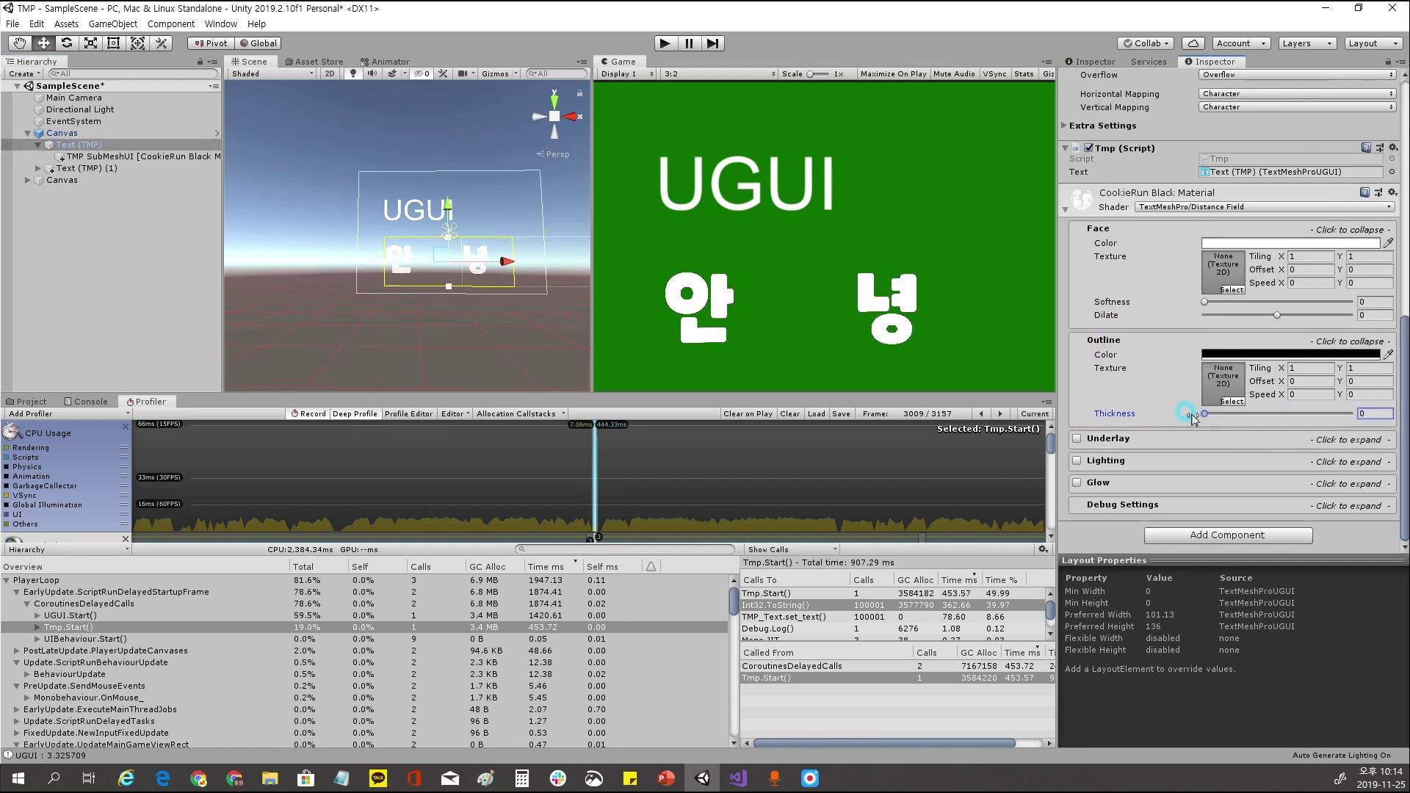
# Try dark red and pink in the material's Face Color picker, then close it
pyautogui.click(1290, 243)
pyautogui.click(851, 491)
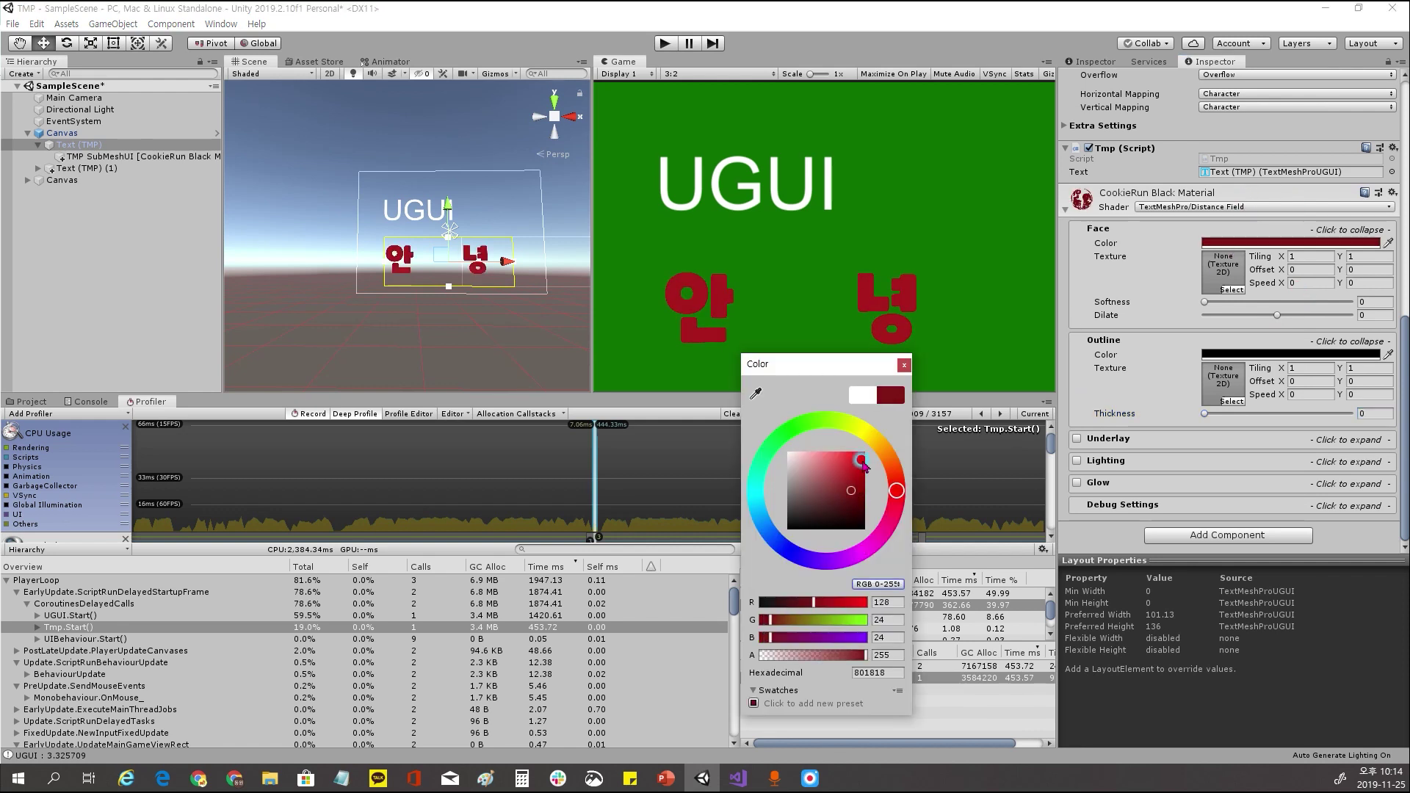
pyautogui.moveTo(863, 465)
pyautogui.mouseDown()
pyautogui.moveTo(822, 456)
pyautogui.moveTo(646, 338)
pyautogui.mouseUp()
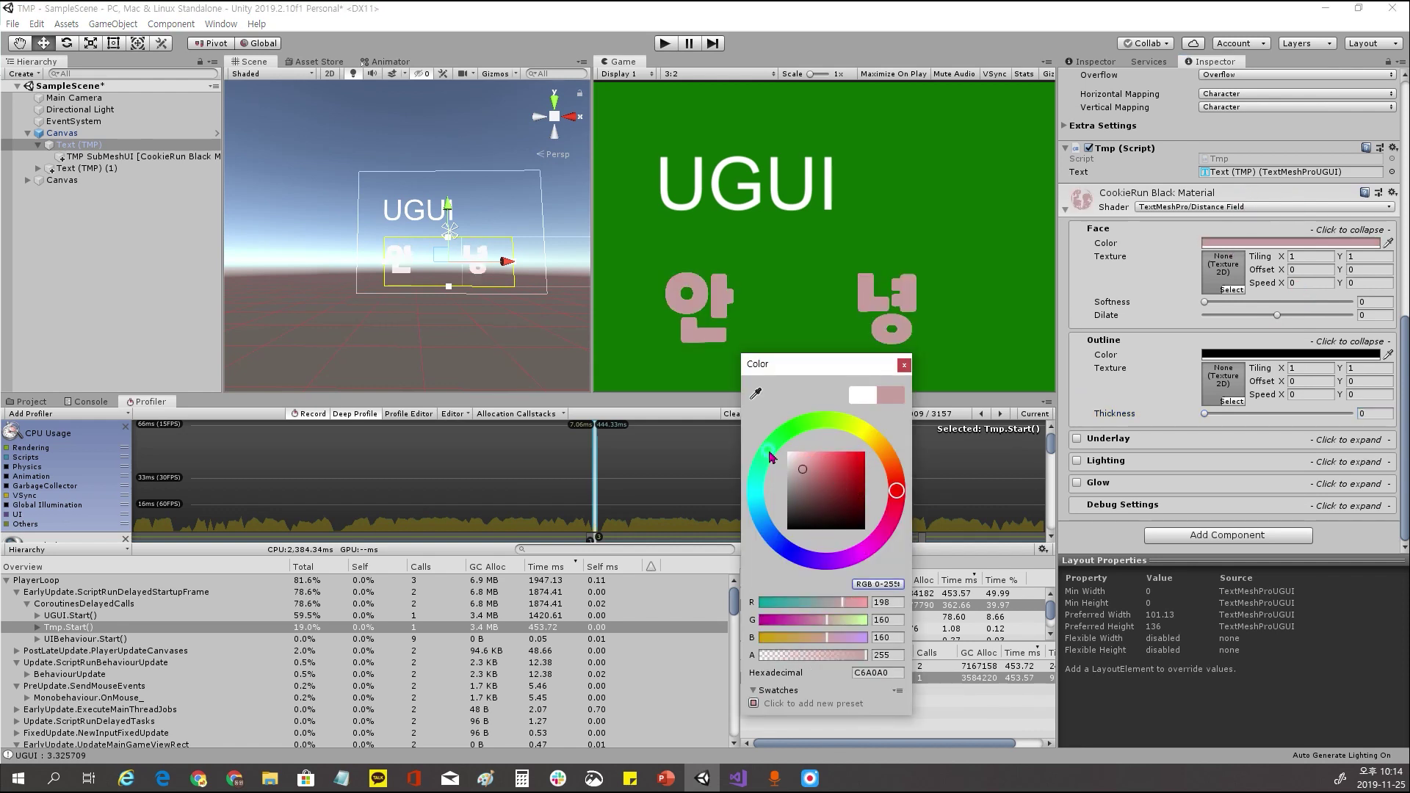
pyautogui.click(903, 363)
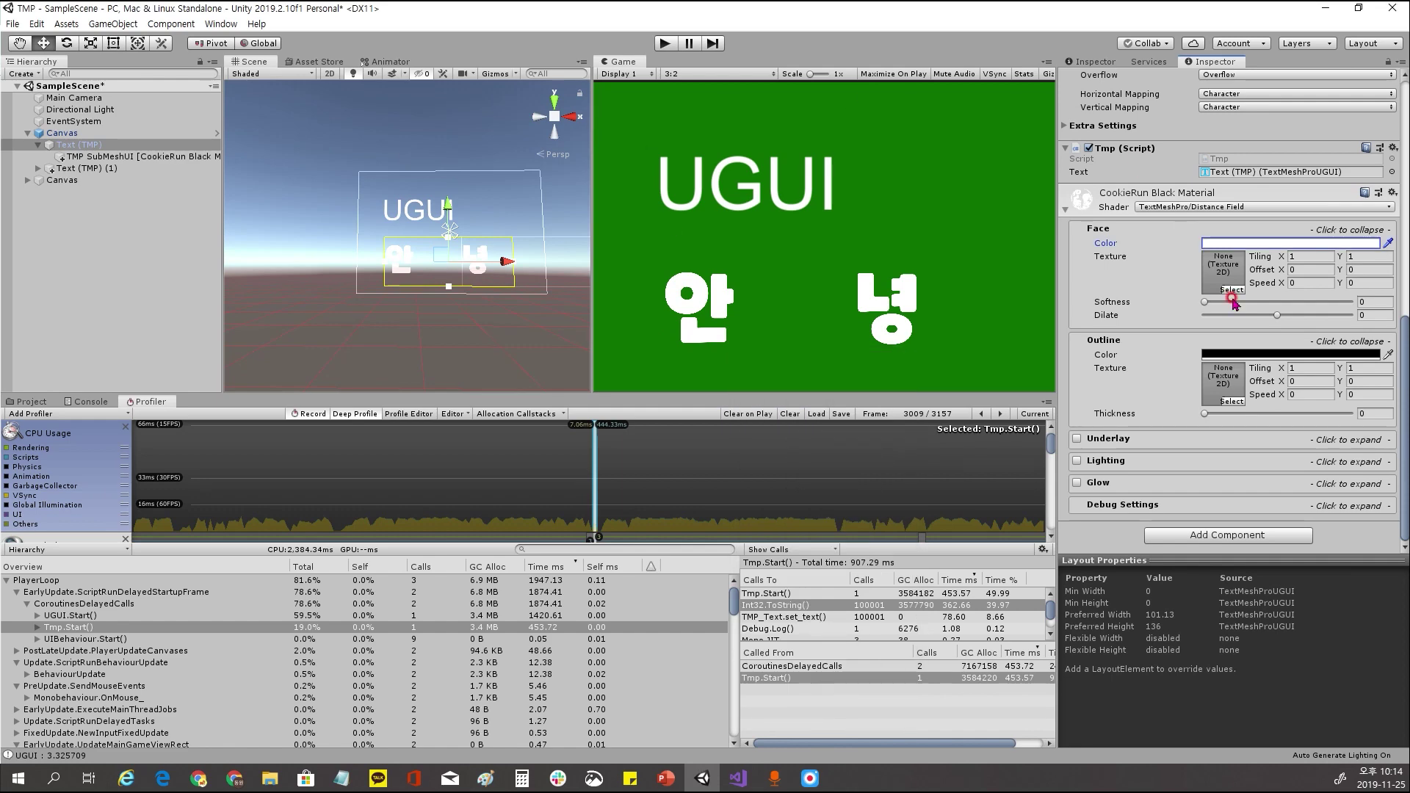
pyautogui.scroll(2, 1234, 301)
pyautogui.scroll(5, 1234, 301)
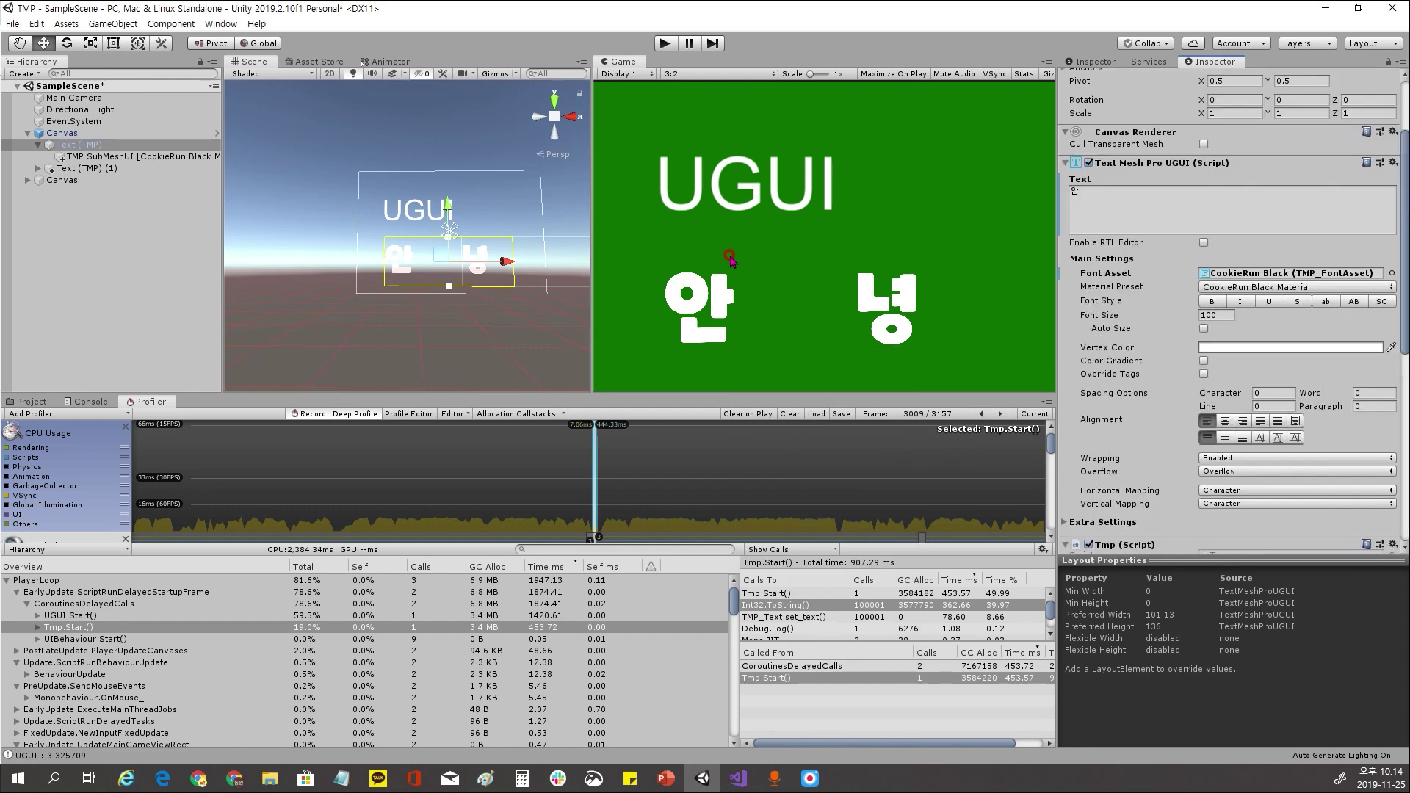
# Select the Text (TMP) object showing 안 in the Hierarchy
pyautogui.scroll(3, 485, 334)
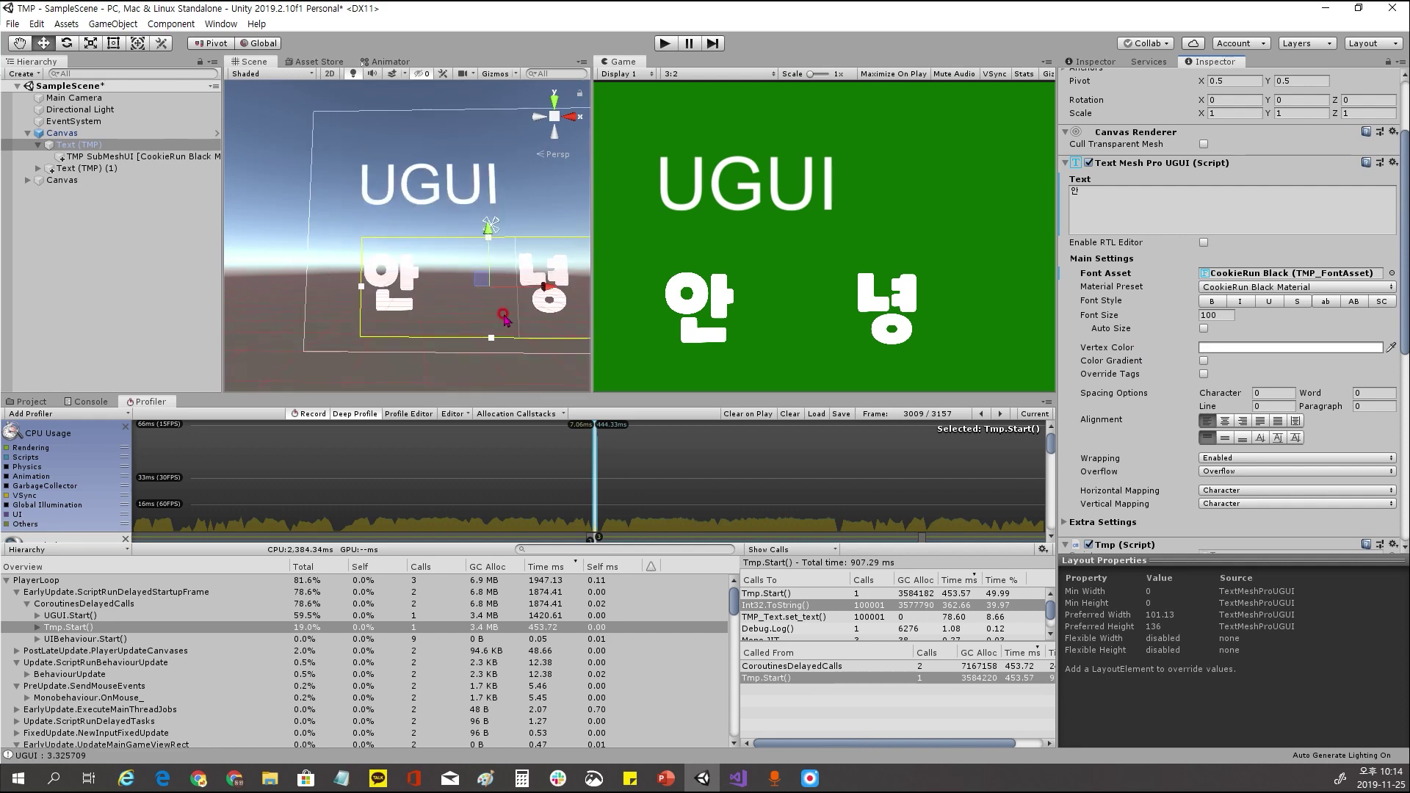
pyautogui.click(63, 180)
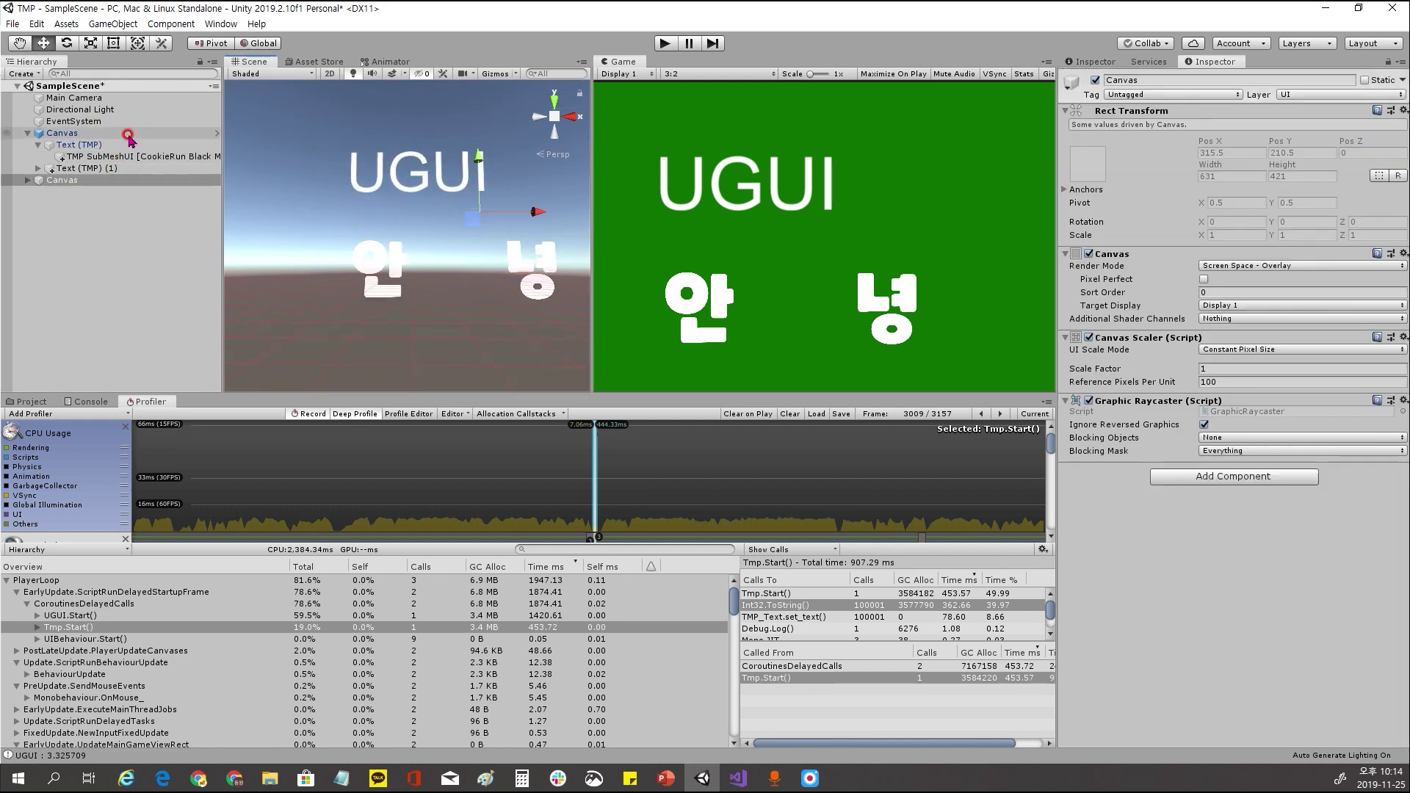
pyautogui.click(102, 146)
pyautogui.scroll(-10, 1230, 376)
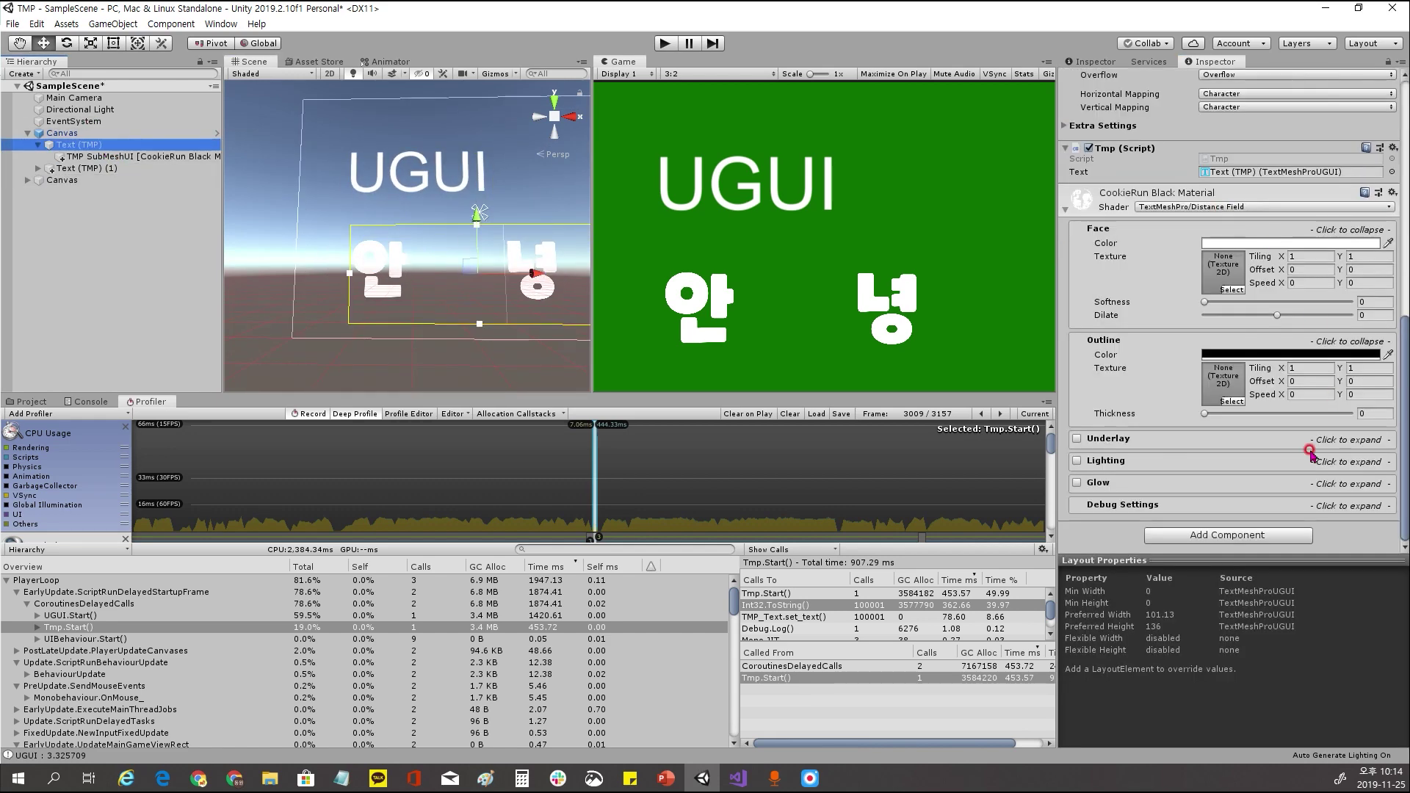
pyautogui.scroll(10, 1205, 439)
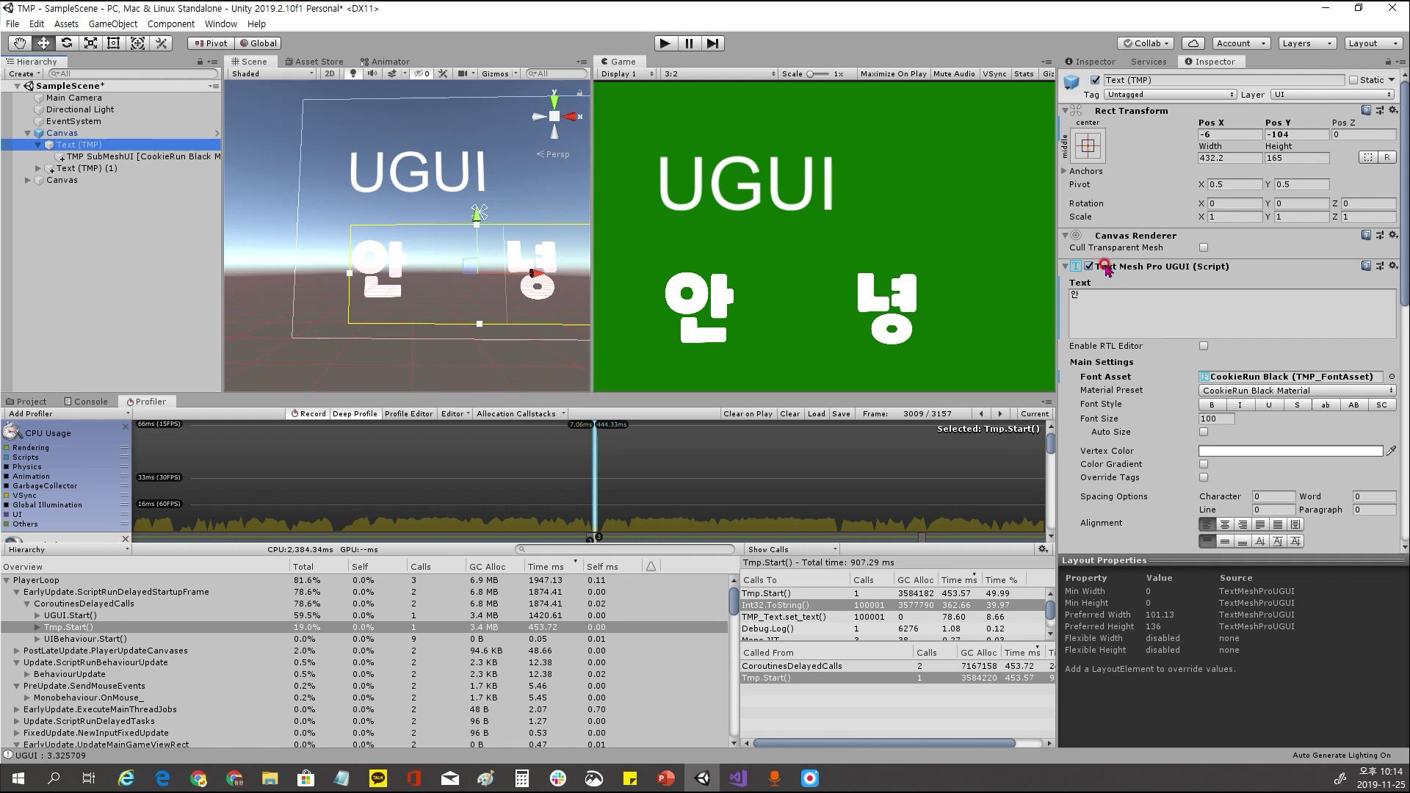
pyautogui.scroll(-3, 1276, 286)
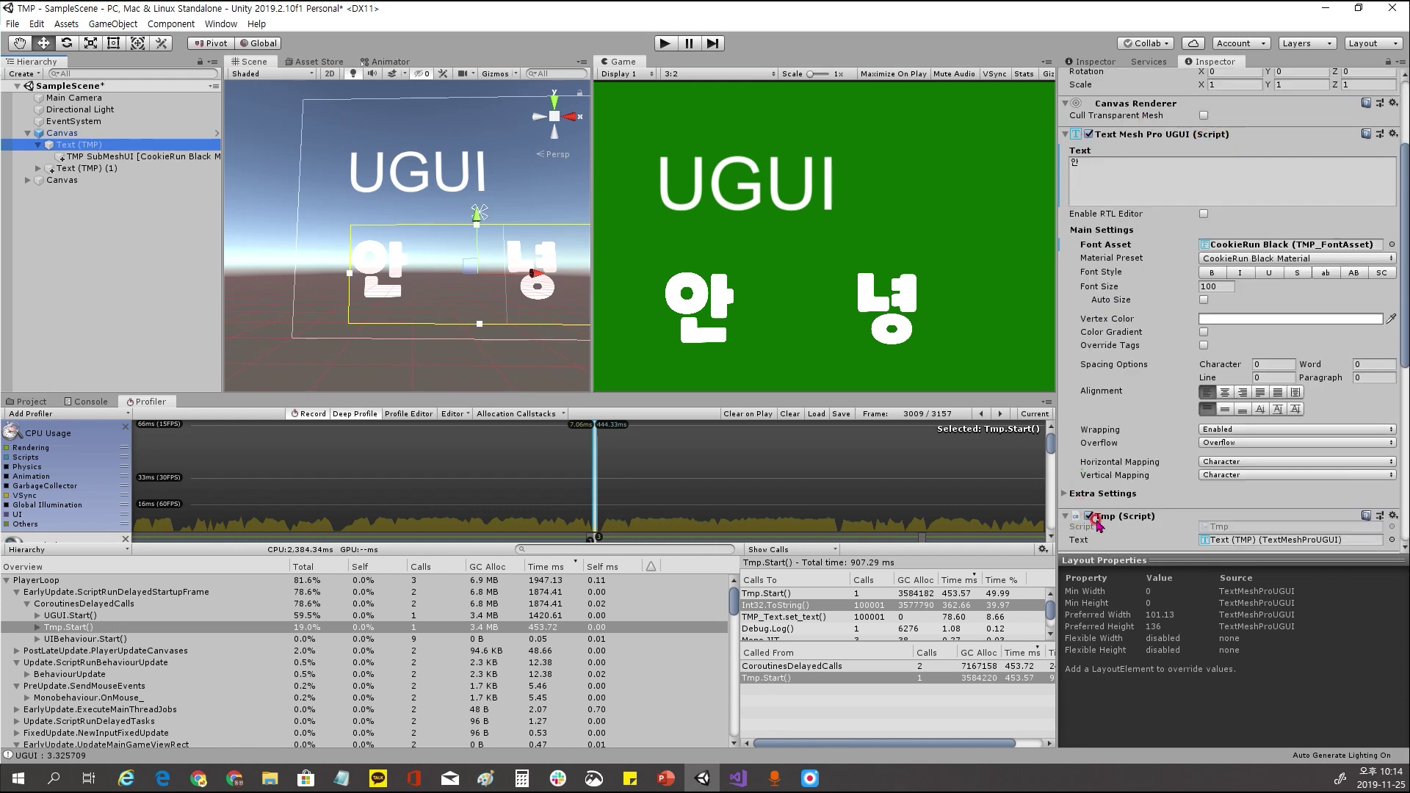
# Set 안's Vertex Color to pure red (FF0000)
pyautogui.click(1203, 331)
pyautogui.click(1203, 332)
pyautogui.click(1271, 319)
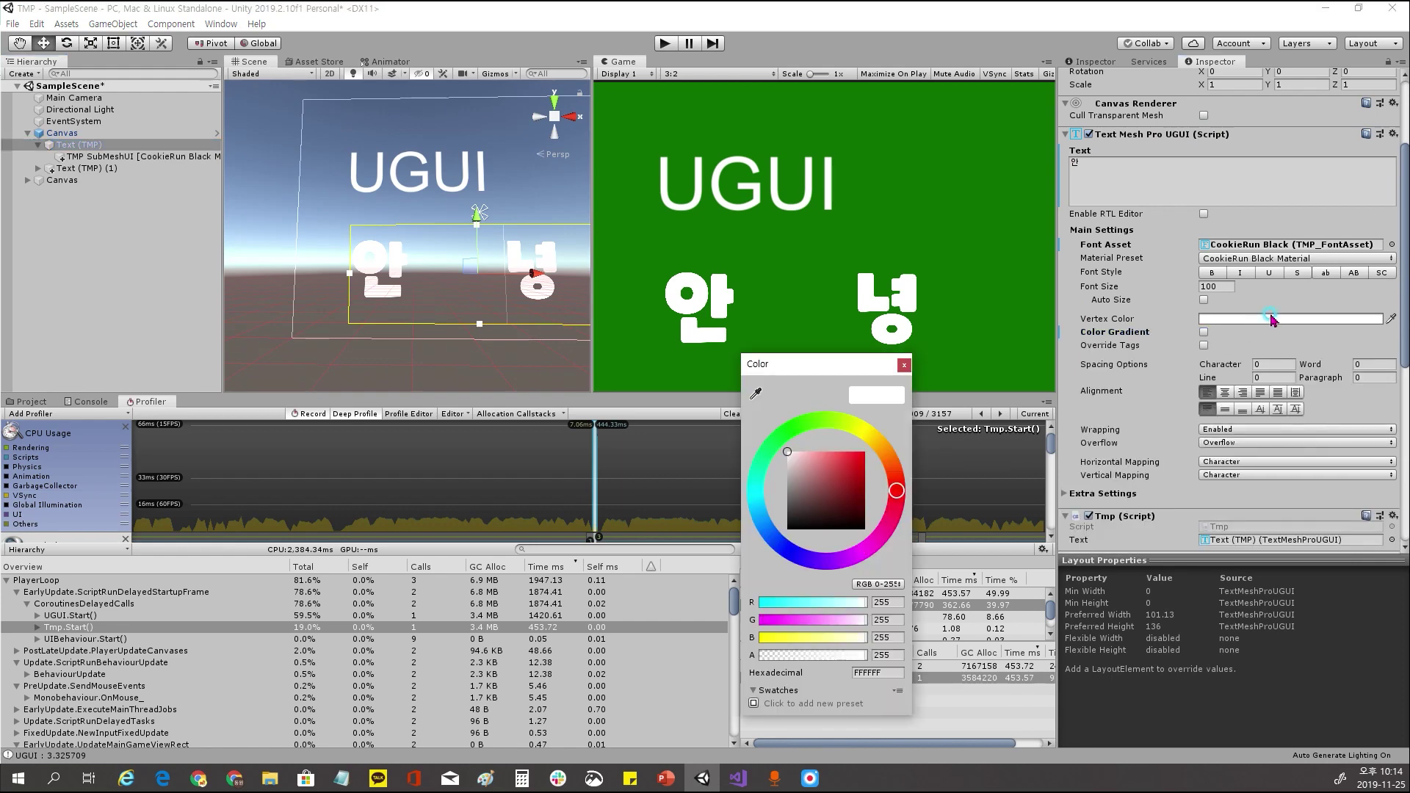
pyautogui.click(828, 472)
pyautogui.moveTo(830, 478); pyautogui.dragTo(888, 443)
pyautogui.click(904, 364)
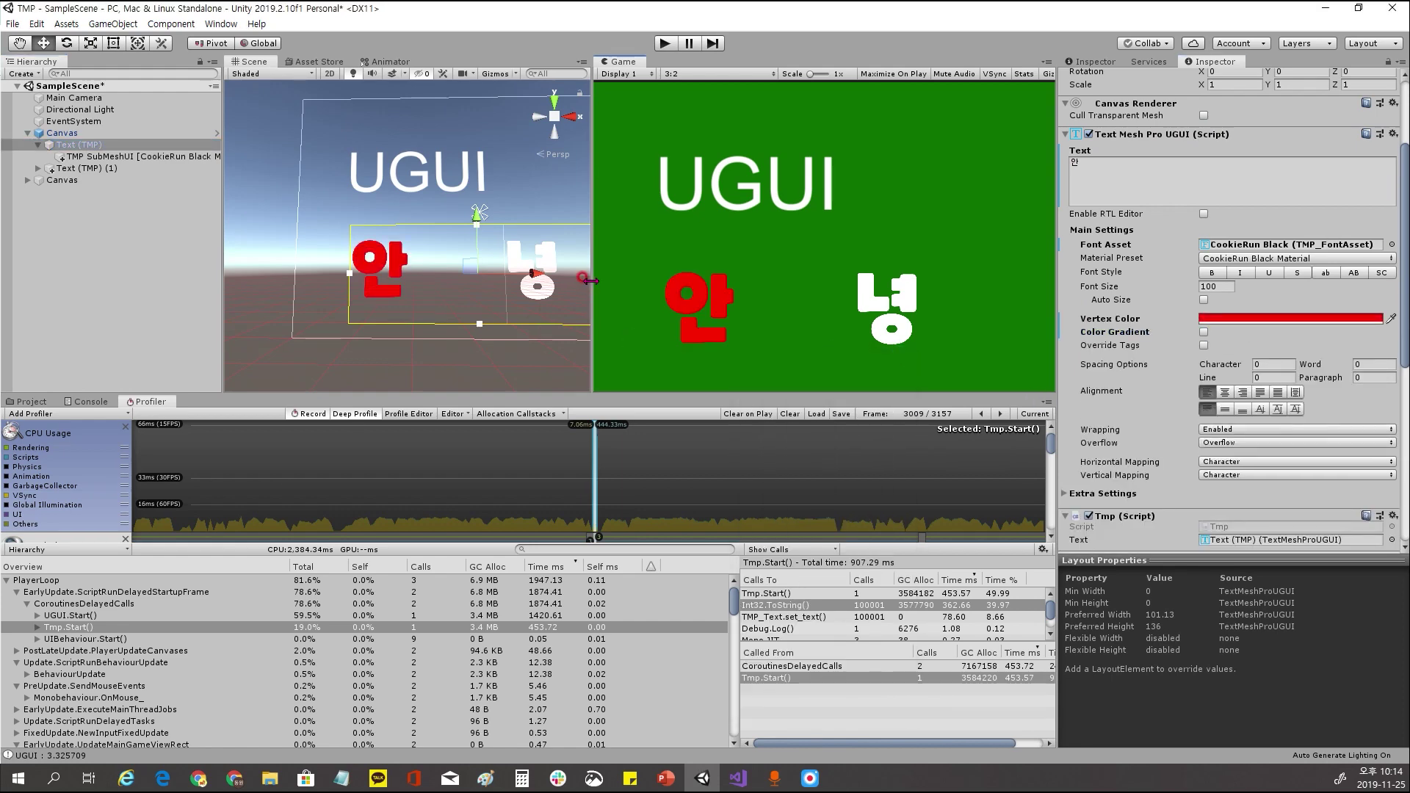
pyautogui.click(547, 260)
pyautogui.click(86, 170)
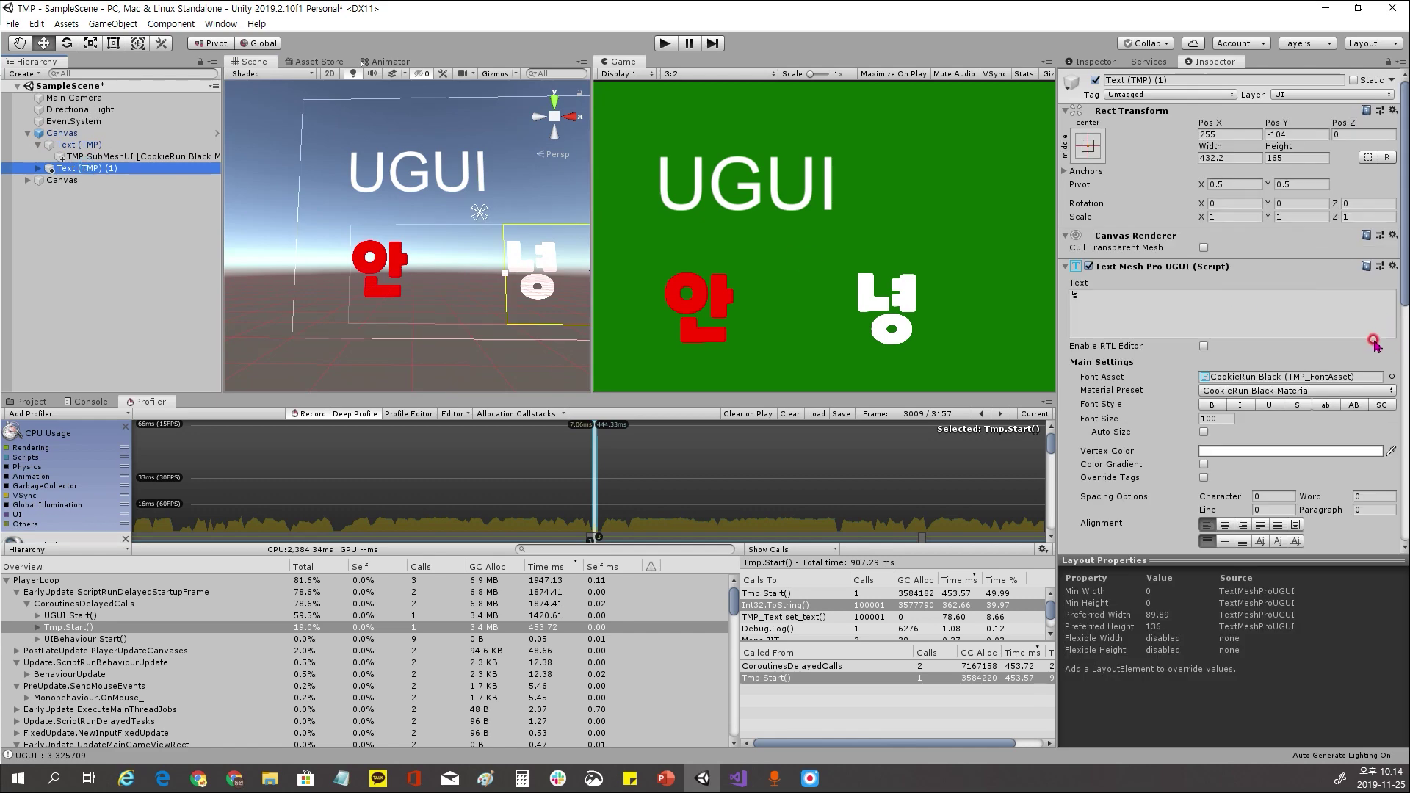
# Set 녕's Vertex Color to blue (0022FF)
pyautogui.click(1241, 451)
pyautogui.moveTo(853, 421); pyautogui.dragTo(783, 546)
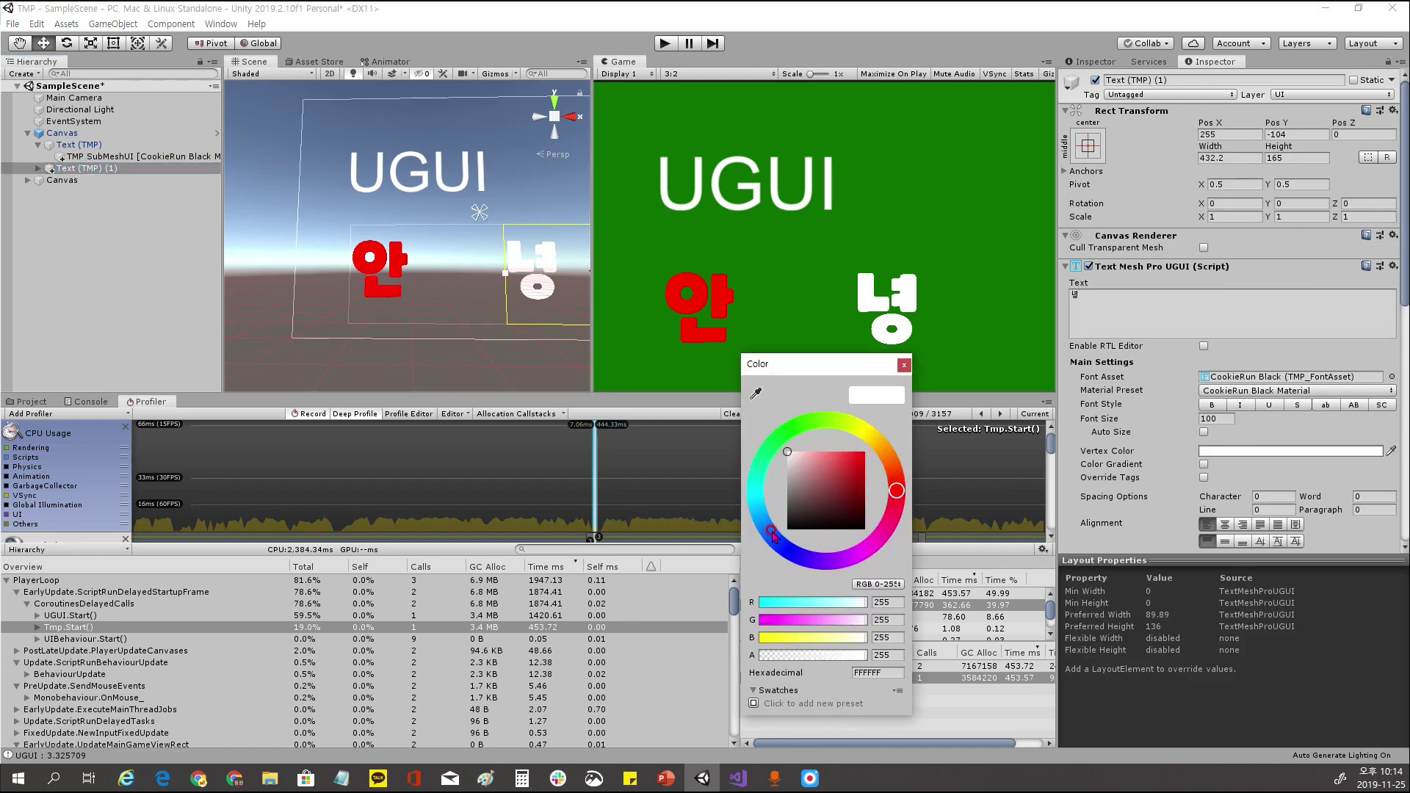
pyautogui.click(865, 451)
pyautogui.click(904, 364)
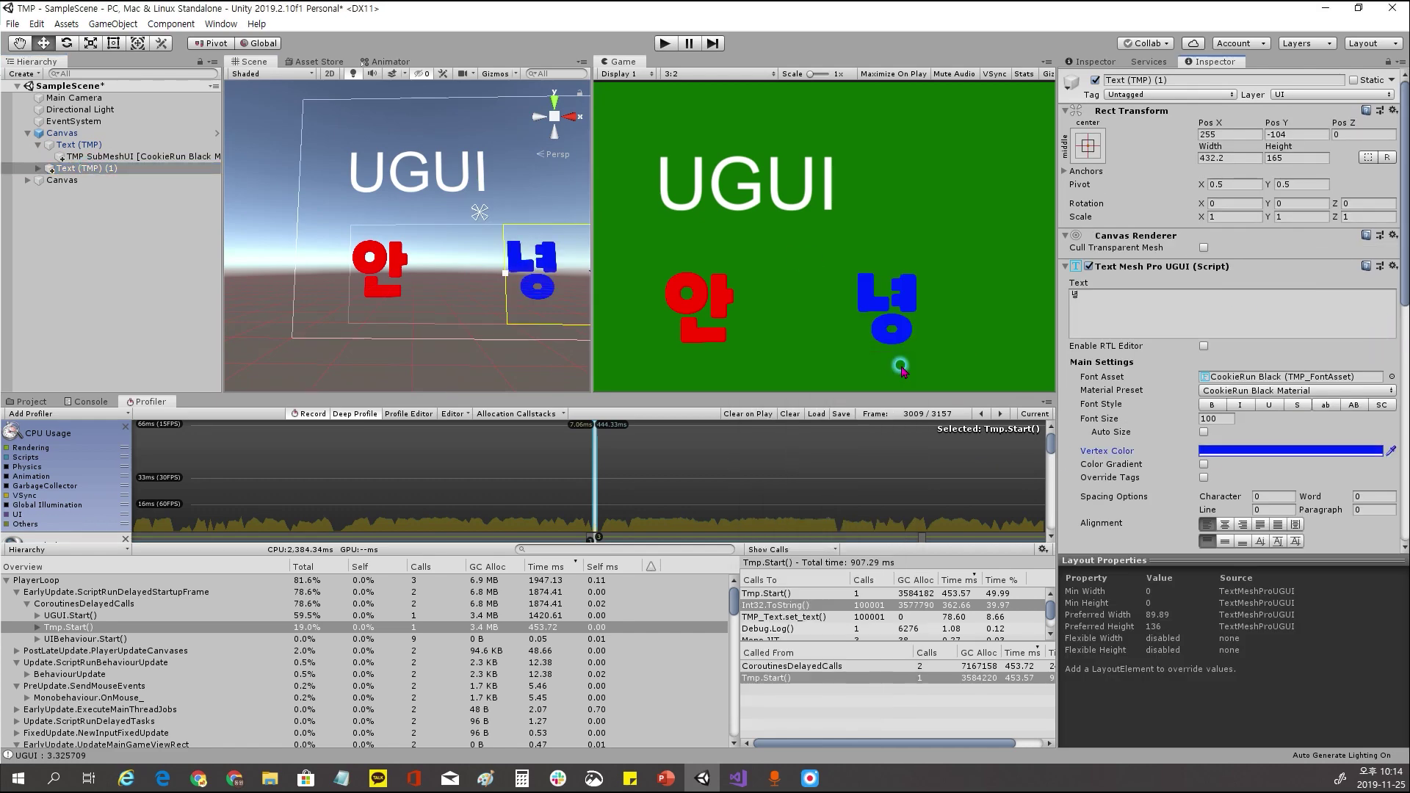
# Try grey and black material Face Colors, restore white, then deselect the object
pyautogui.scroll(-10, 1249, 425)
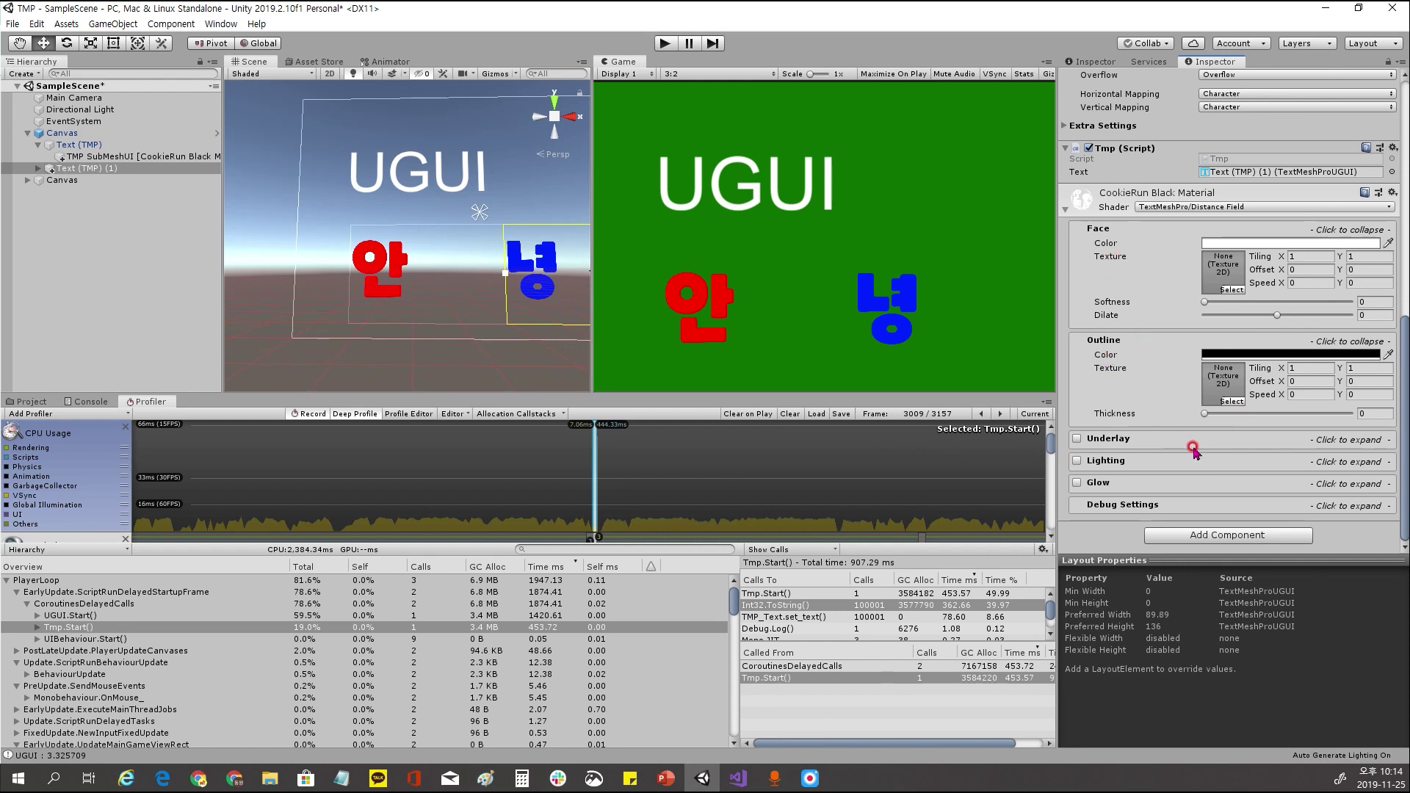
pyautogui.click(1239, 243)
pyautogui.click(802, 479)
pyautogui.click(789, 528)
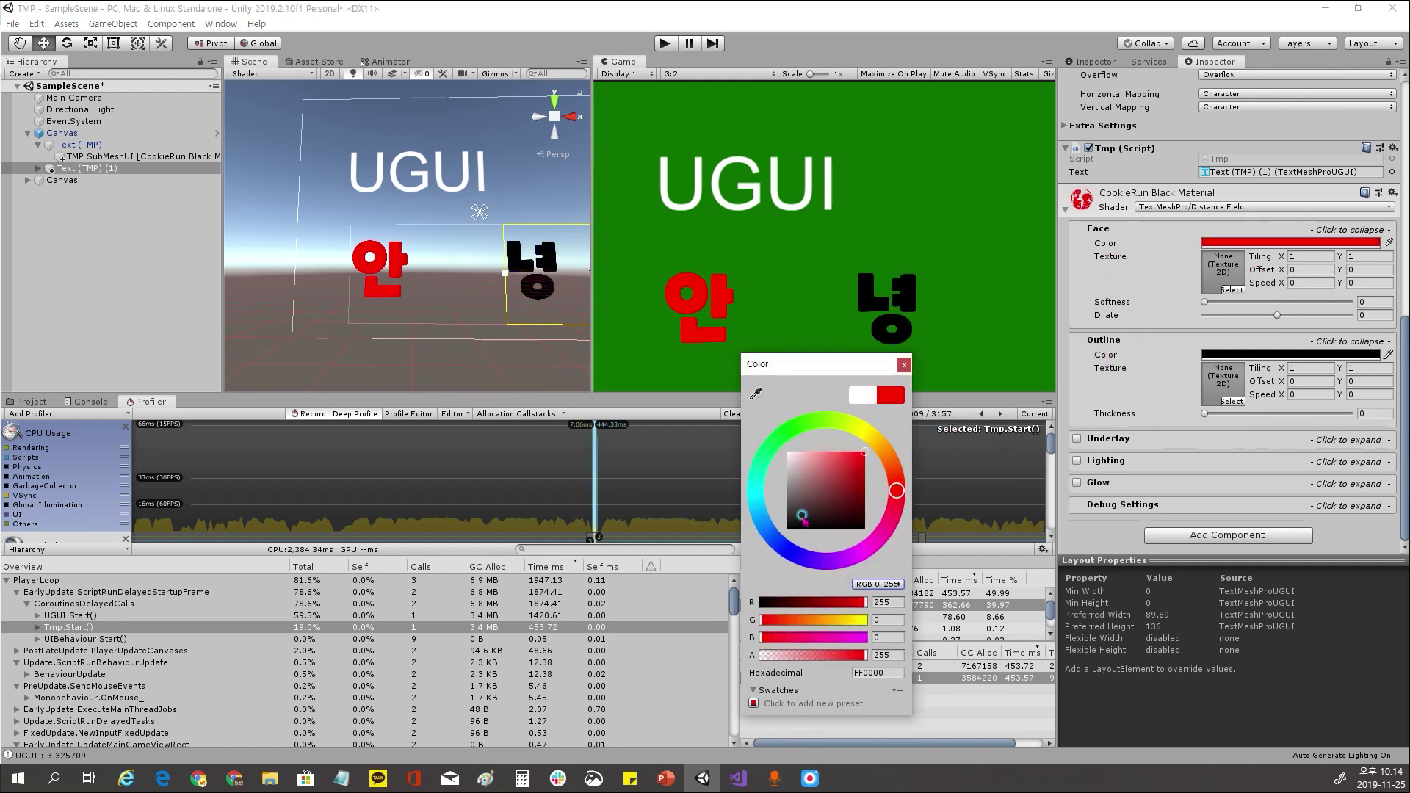
pyautogui.click(862, 395)
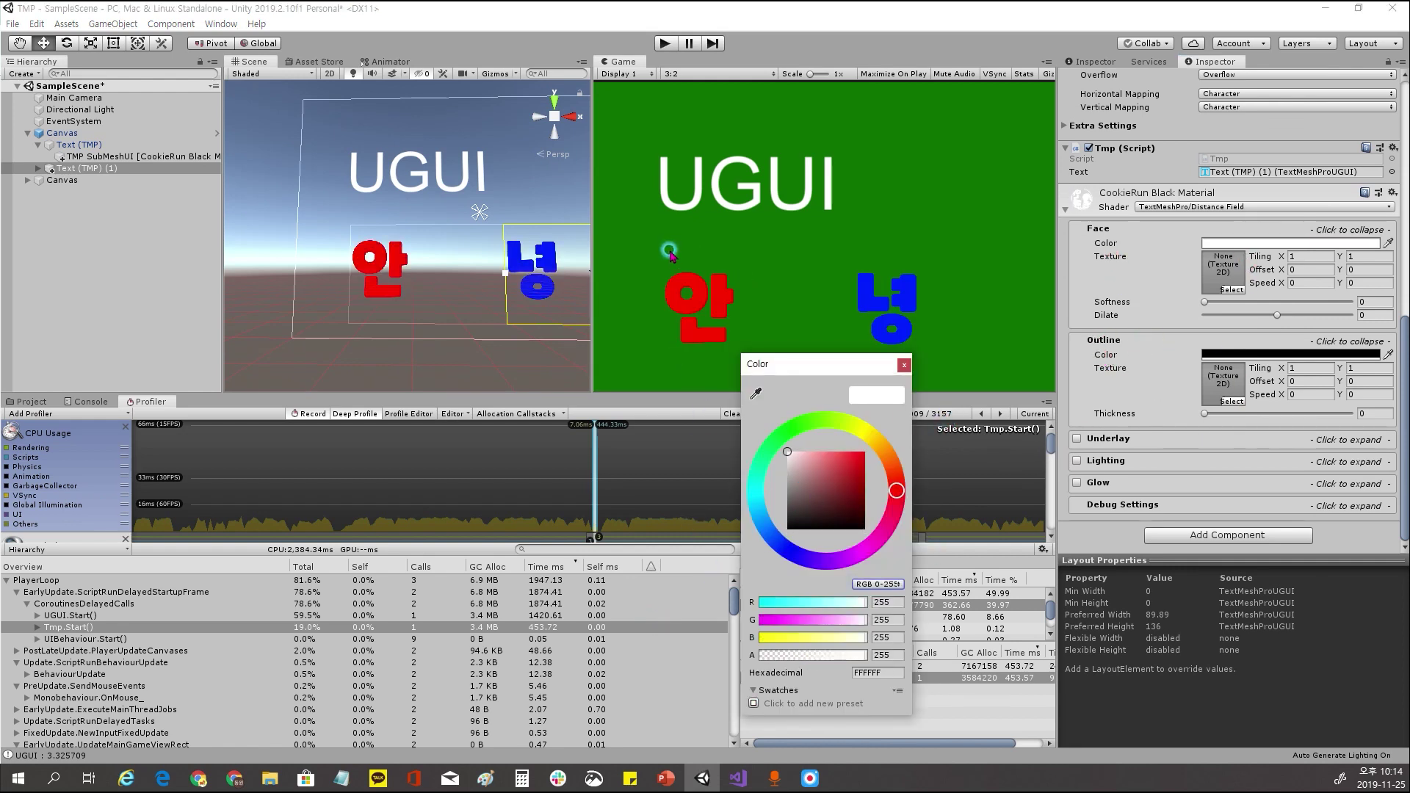
pyautogui.click(904, 365)
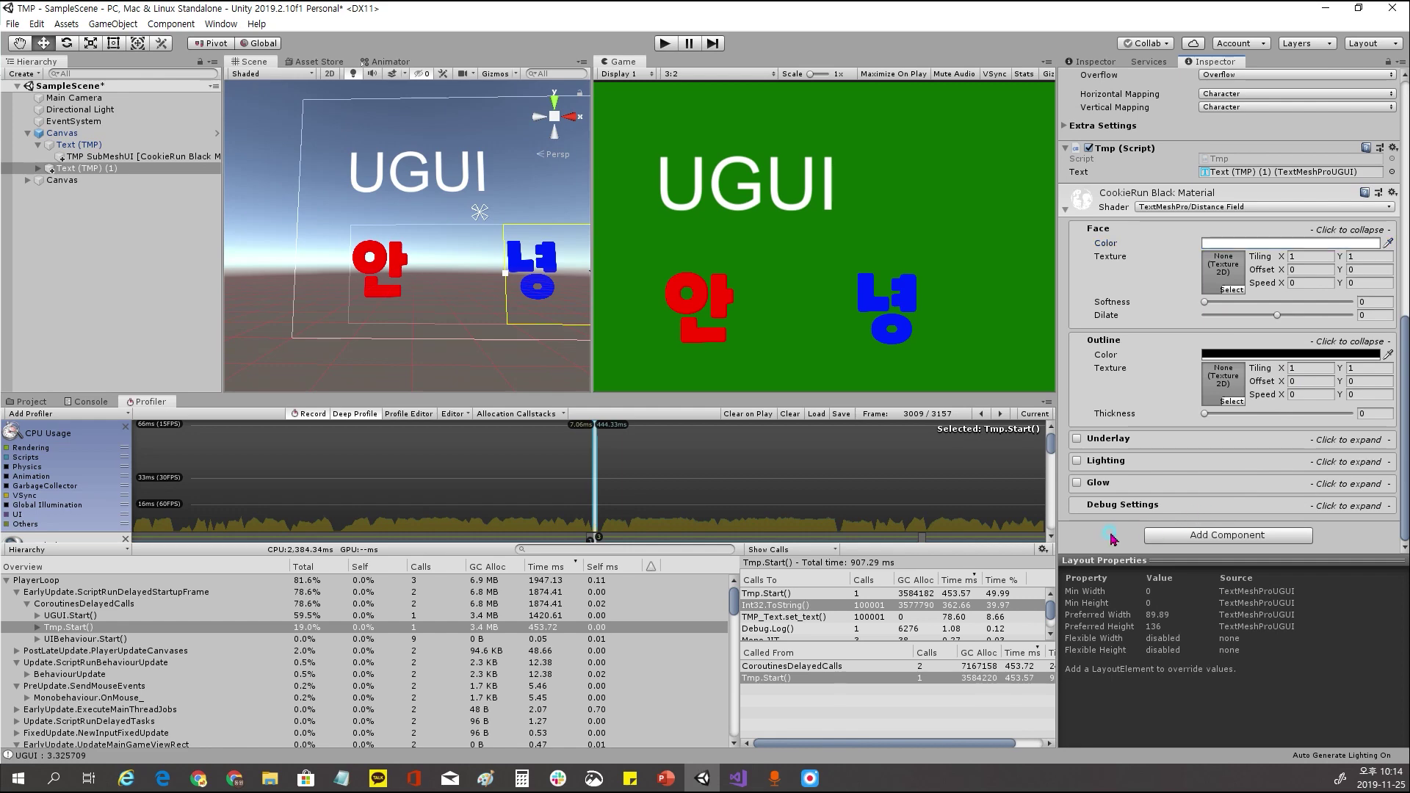
pyautogui.scroll(10, 1119, 408)
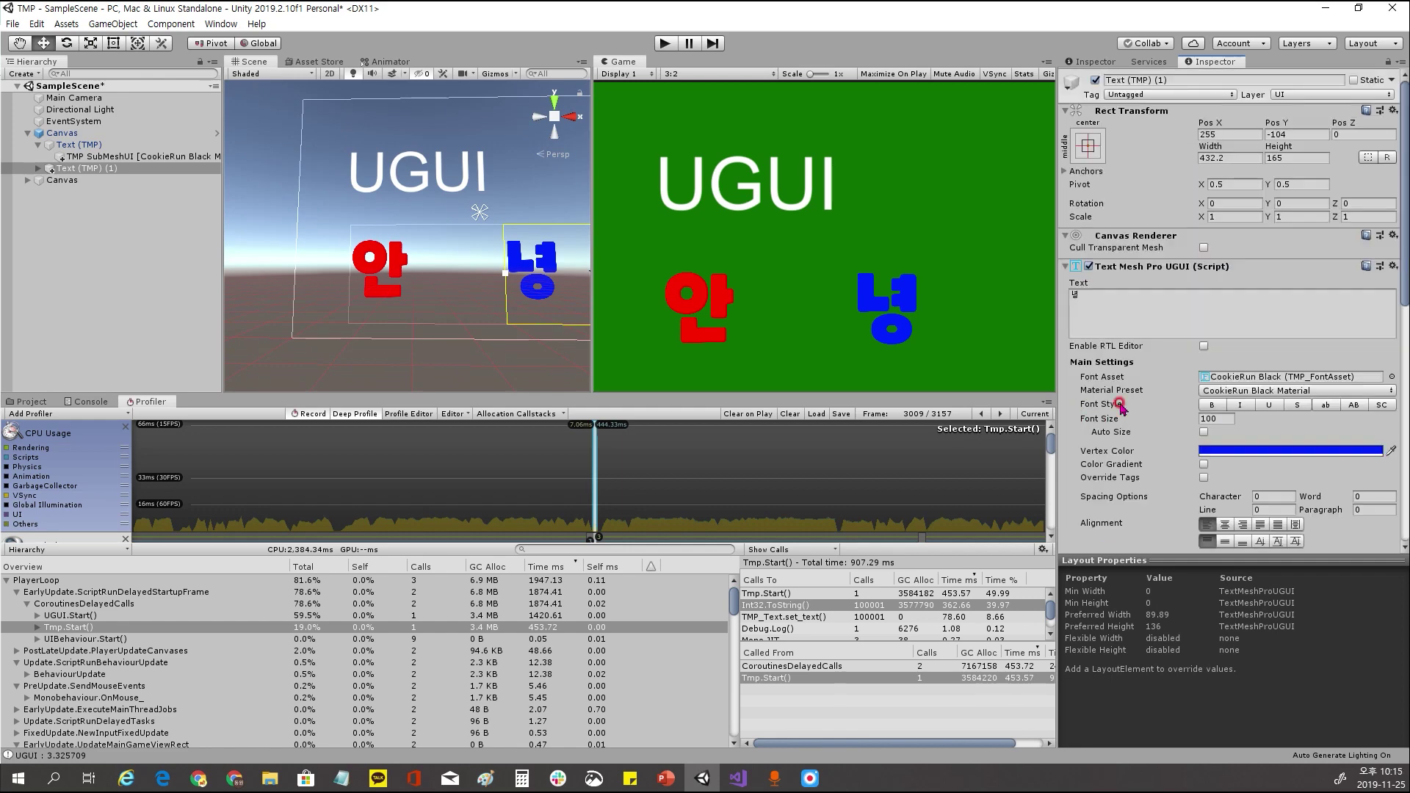
pyautogui.click(121, 292)
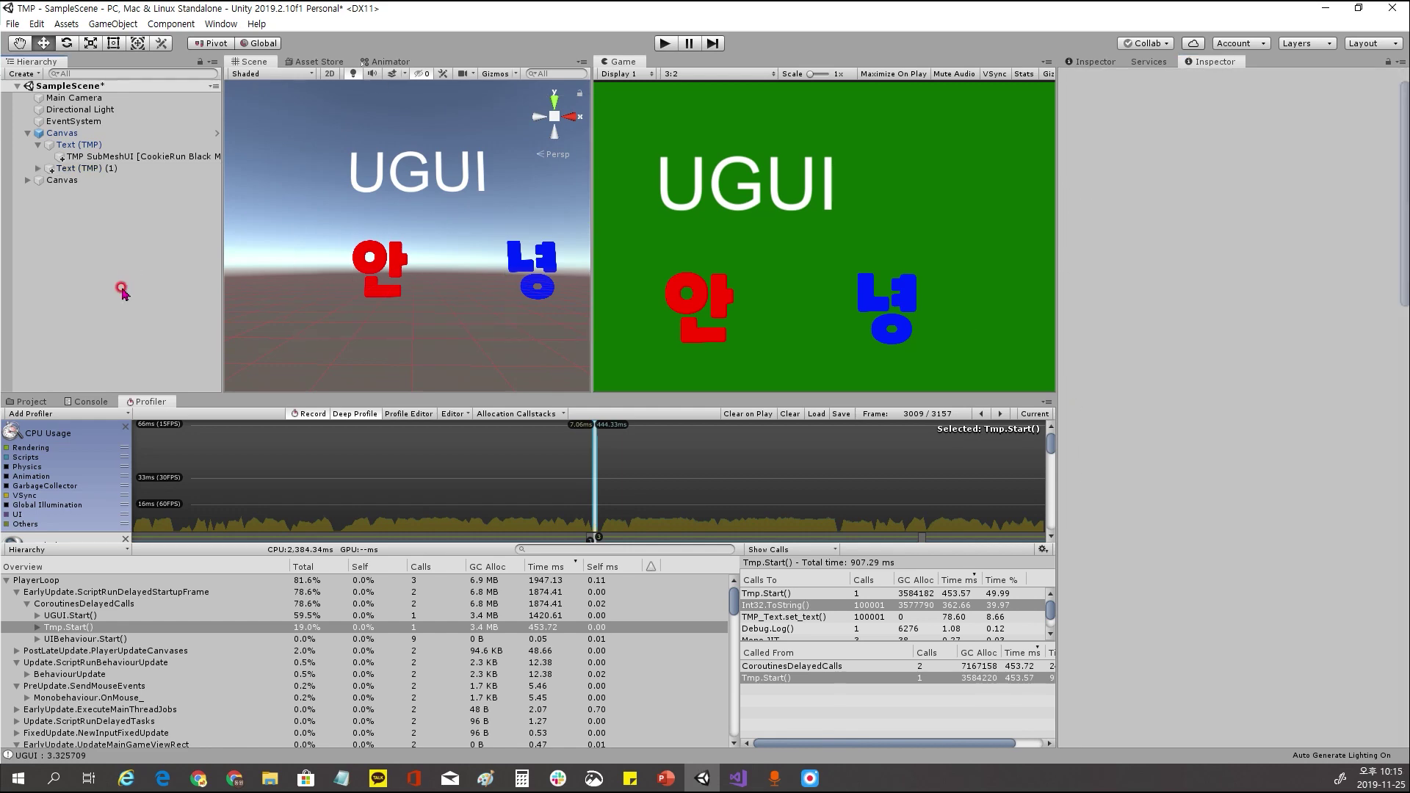